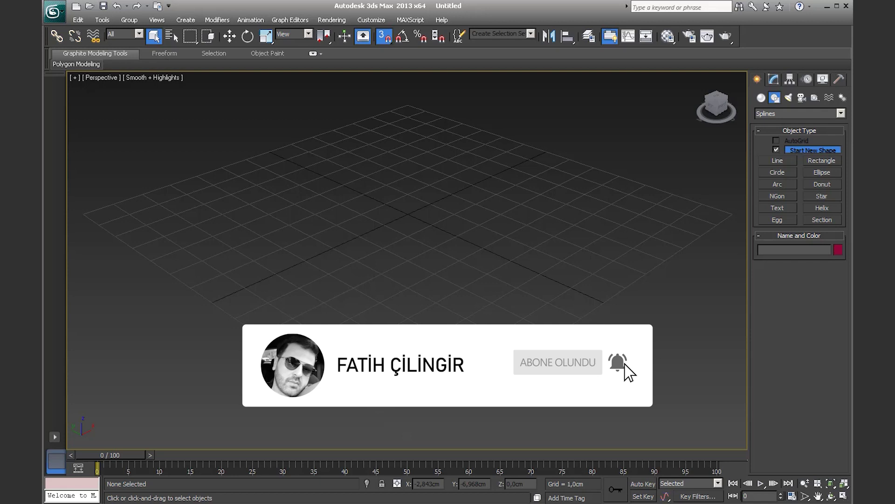
- Turn off 3D snaps and nudge the Perspective viewport slightly sideways
key("s")
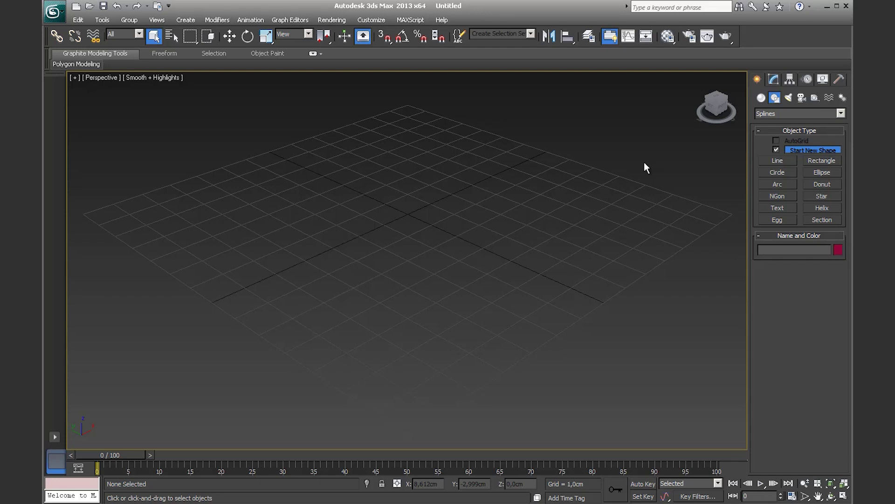
middle_click_drag(536, 205, 543, 205)
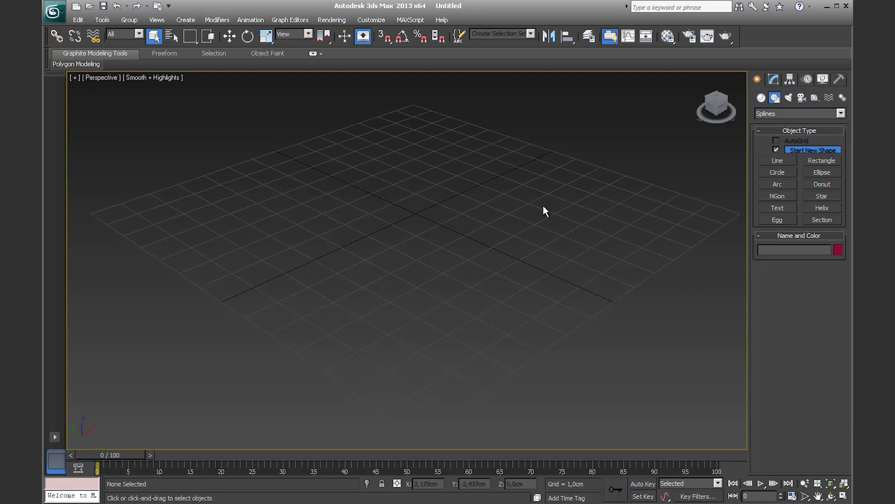
- Switch to the Top view and draw a Plane about 25.88 cm by 8.904 cm
key("t")
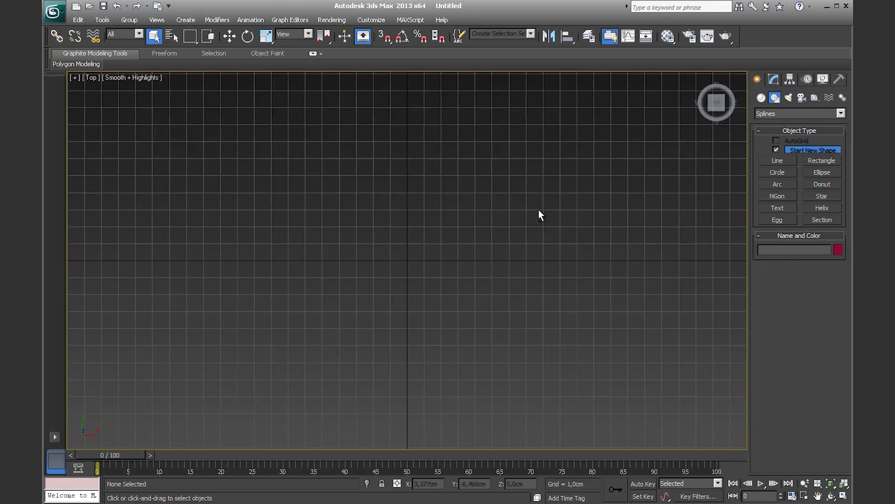
left_click(761, 98)
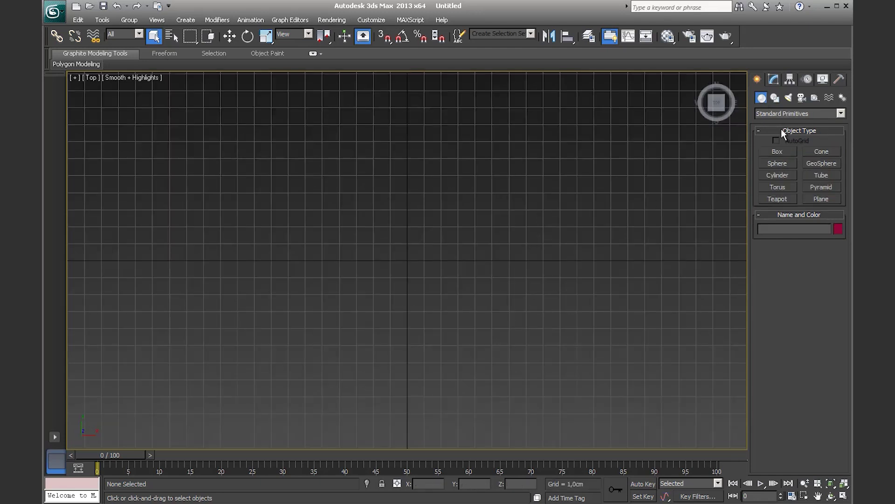
left_click(821, 201)
mouse_move(222, 175)
left_mouse_down()
mouse_move(397, 294)
mouse_move(667, 328)
left_mouse_up()
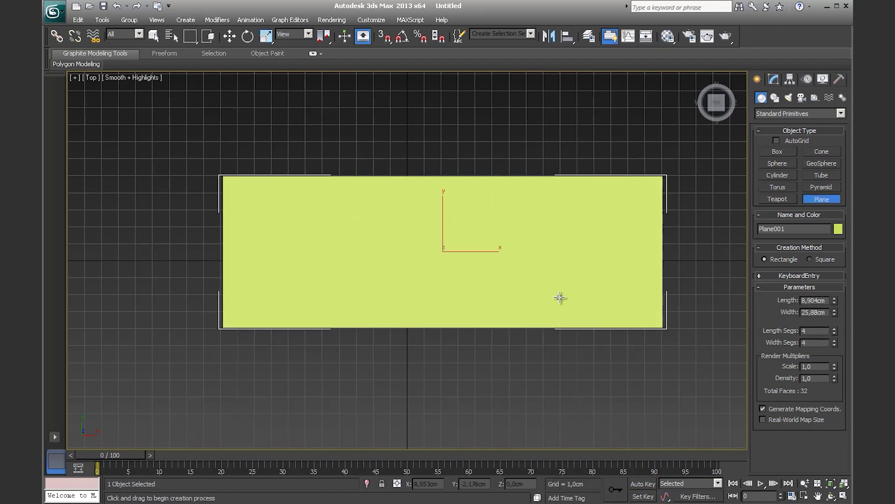
middle_click_drag(462, 271, 460, 268)
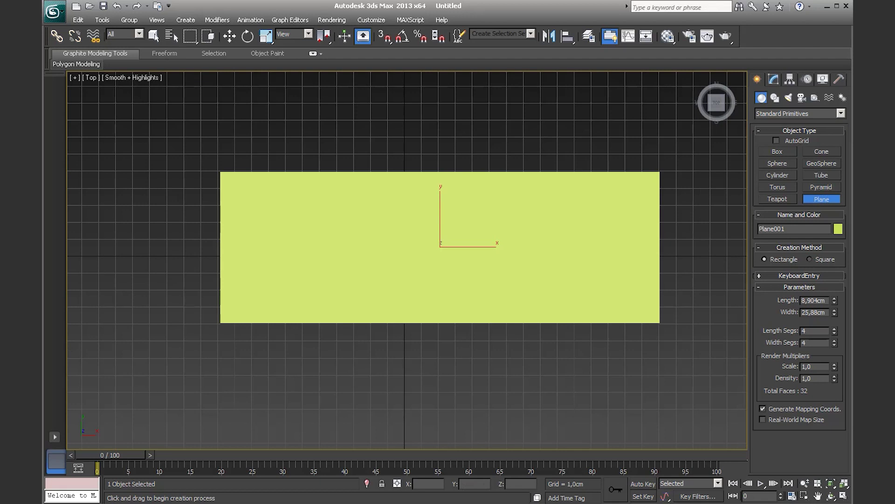
- Move the reference-image folder aside and preview the skirtingboardprofiles image
key("alt+Tab")
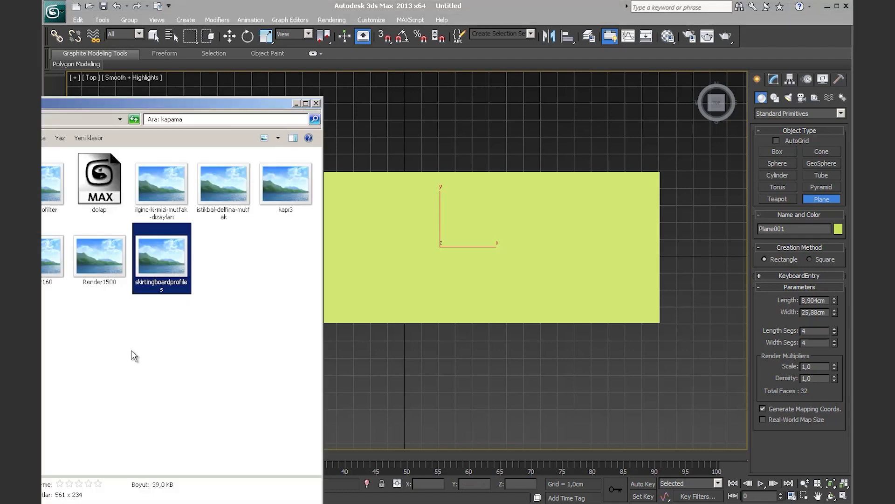
left_click(134, 356)
left_click_drag(179, 101, 80, 82)
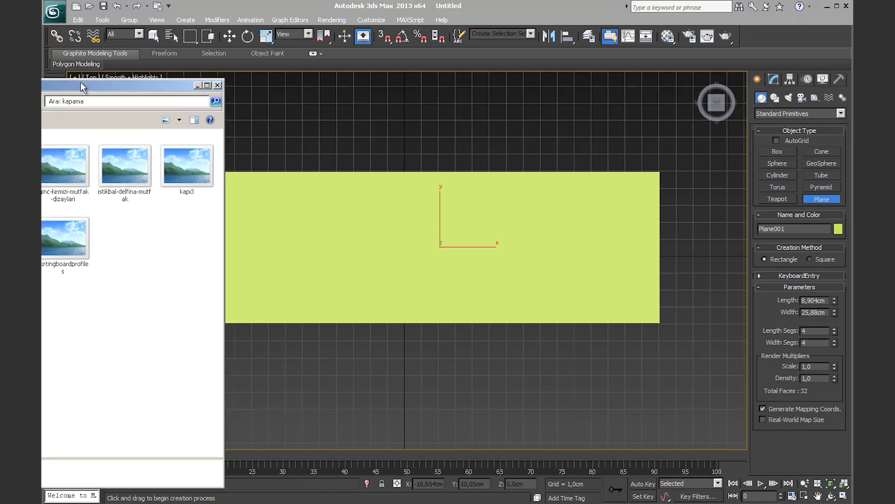
left_click(66, 247)
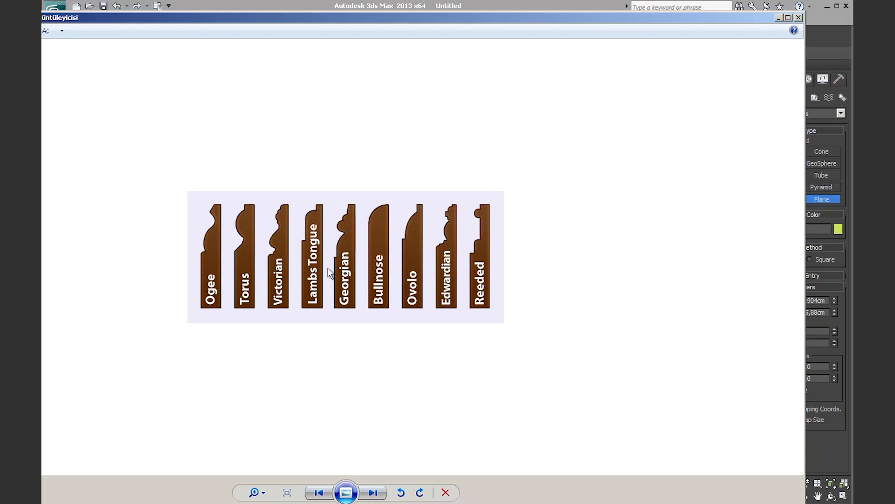
left_click(446, 492)
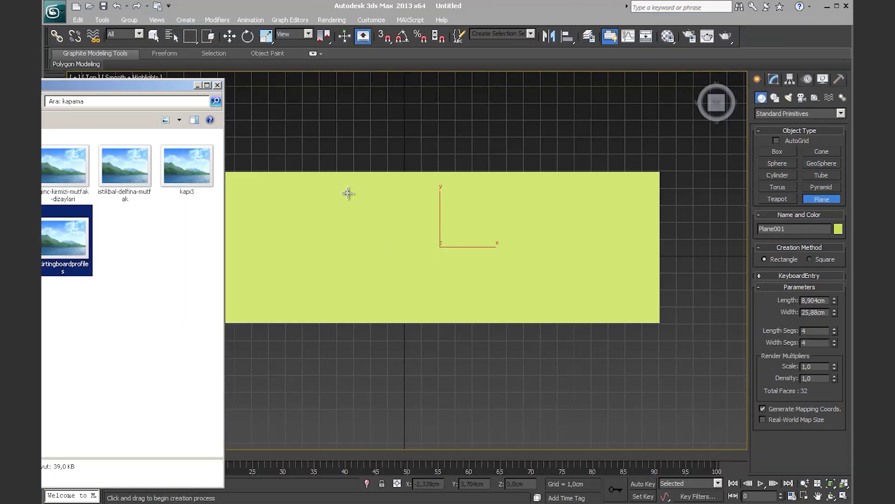
- Apply skirtingboardprofiles to the plane as a texture and begin raising its Length
left_click_drag(51, 240, 72, 229)
mouse_move(58, 243)
left_mouse_down()
mouse_move(372, 265)
mouse_move(392, 254)
left_mouse_up()
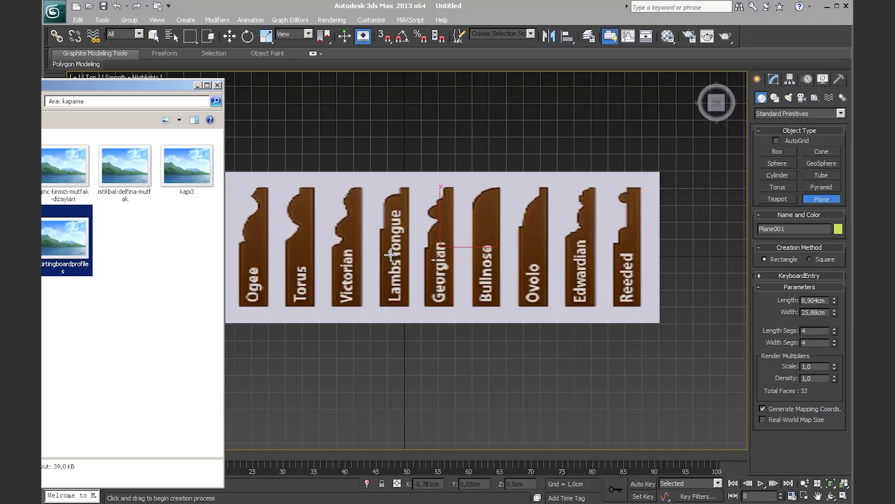
left_click(201, 93)
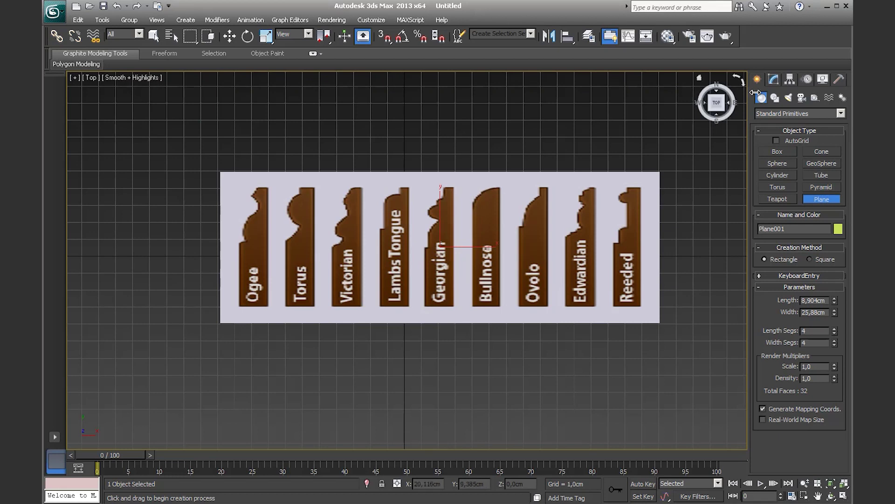
left_click(774, 79)
left_click_drag(835, 236, 835, 219)
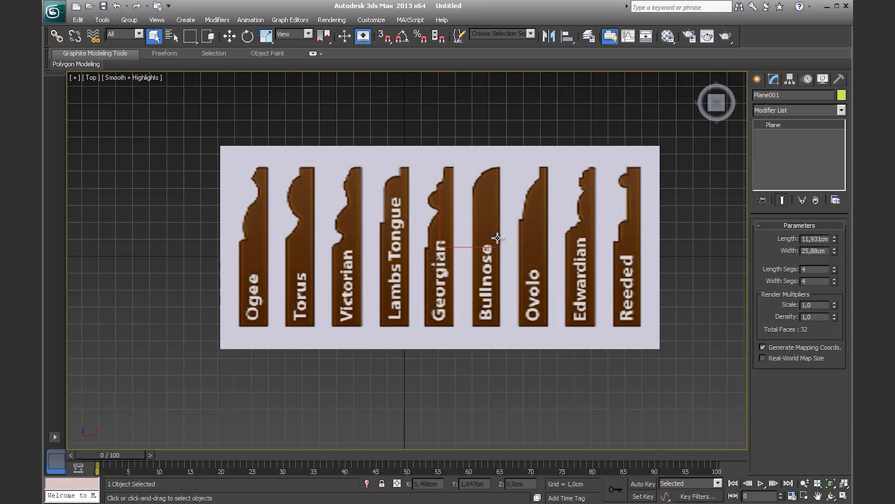
- Activate the spline Line tool under Create > Shapes > Splines
left_click(758, 79)
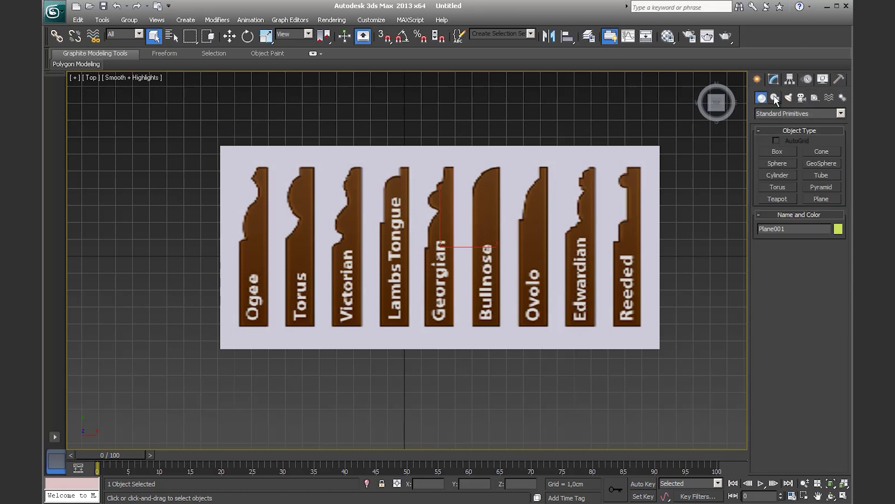
left_click(773, 99)
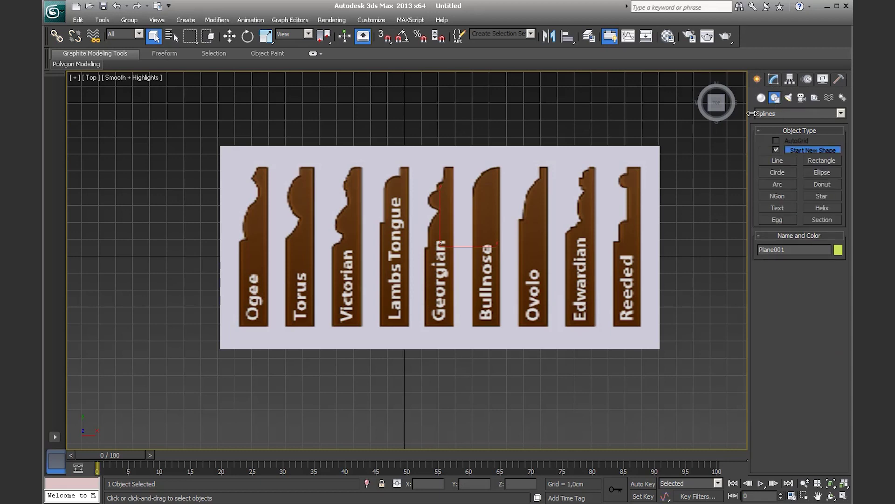
left_click(774, 160)
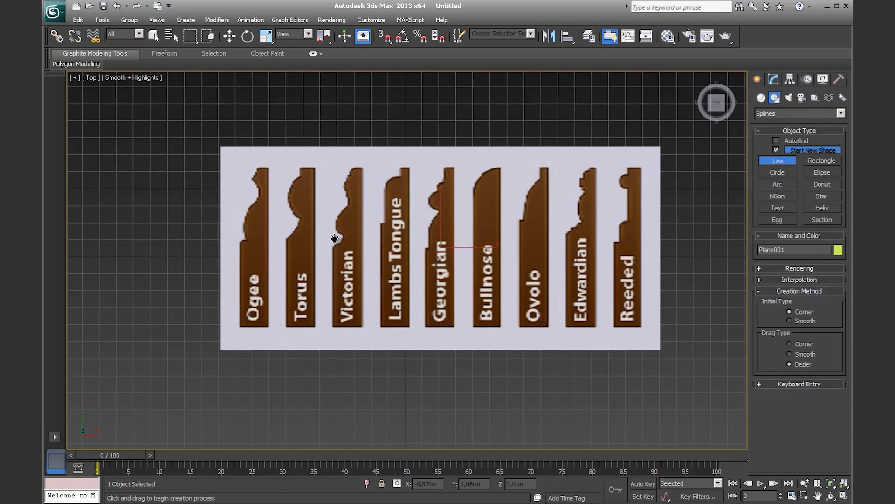
- Pan and zoom the Top view until the Ogee profile's top fills the viewport
middle_click_drag(336, 240, 406, 280)
scroll(406, 279, "up", 5)
scroll(421, 238, "down", 3)
scroll(443, 254, "down", 2)
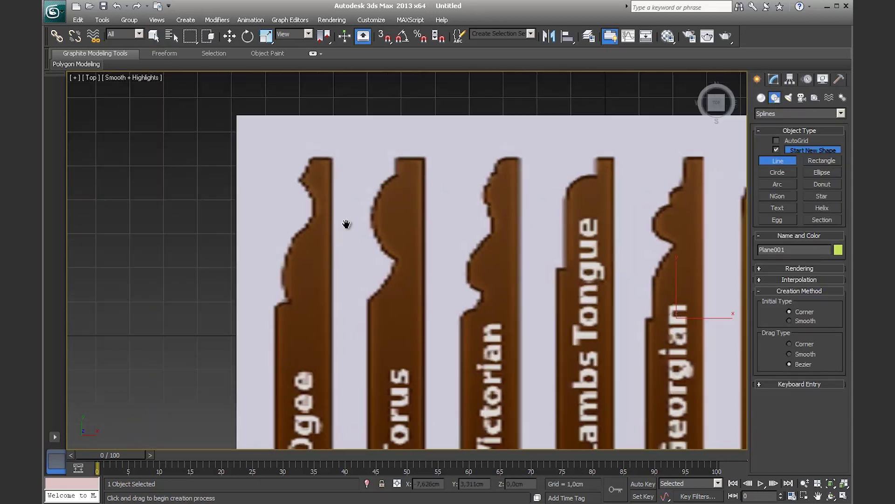
scroll(348, 223, "down", 2)
mouse_move(526, 169)
middle_mouse_down()
mouse_move(384, 254)
mouse_move(540, 169)
mouse_move(566, 203)
middle_mouse_up()
scroll(534, 206, "down", 1)
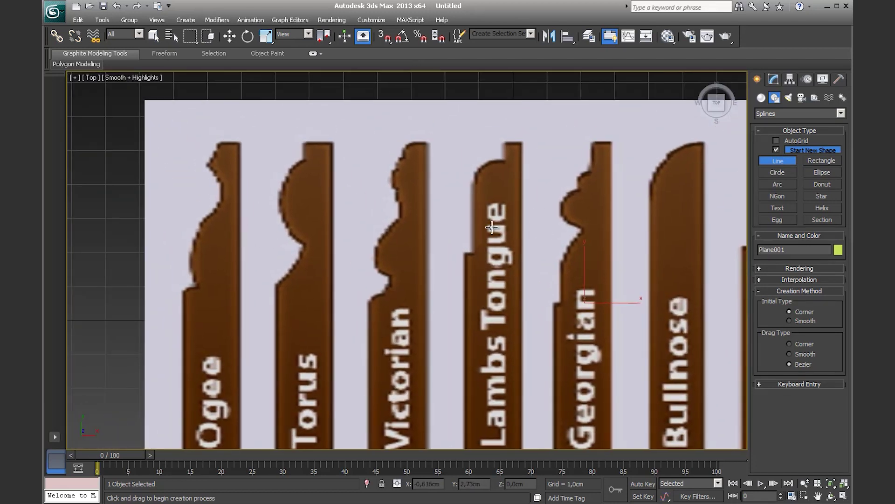
scroll(347, 202, "up", 1)
middle_click_drag(348, 202, 340, 213)
scroll(357, 224, "up", 1)
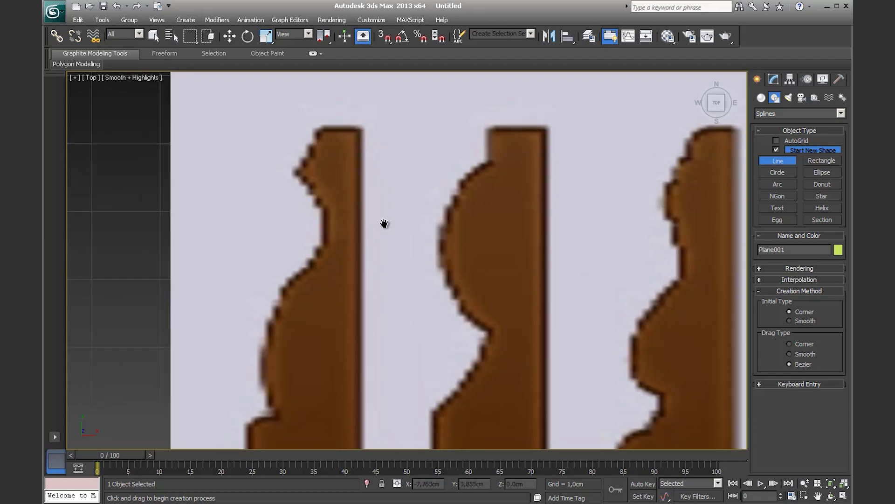
scroll(384, 224, "down", 2)
mouse_move(338, 203)
middle_mouse_down()
mouse_move(256, 180)
mouse_move(144, 180)
mouse_move(266, 189)
middle_mouse_up()
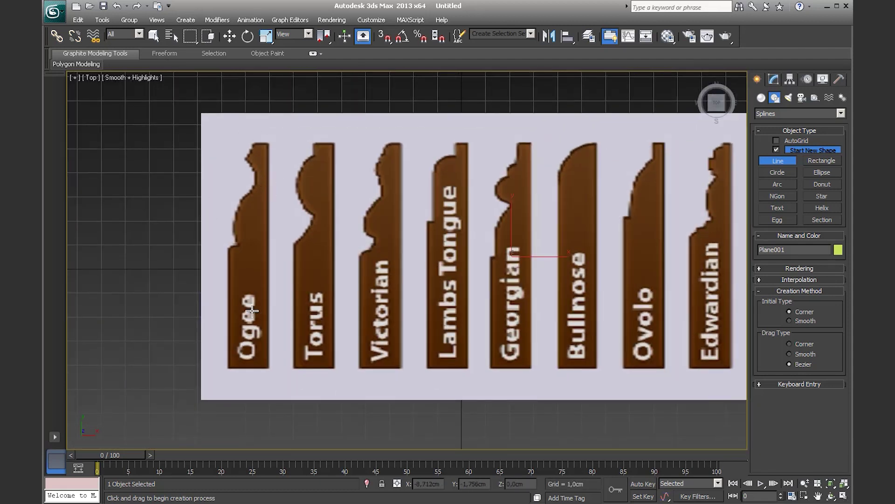
mouse_move(420, 232)
middle_mouse_down()
mouse_move(219, 248)
mouse_move(231, 256)
mouse_move(566, 285)
middle_mouse_up()
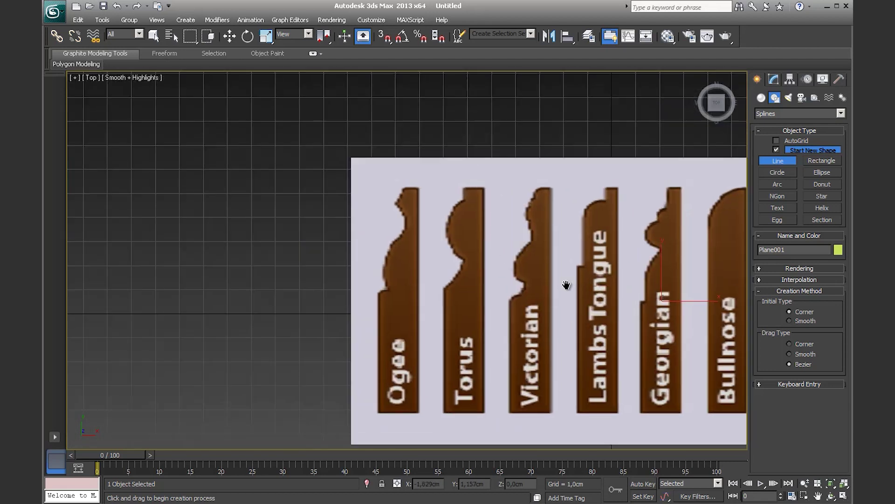
scroll(420, 194, "up", 1)
scroll(446, 201, "up", 1)
scroll(474, 184, "up", 1)
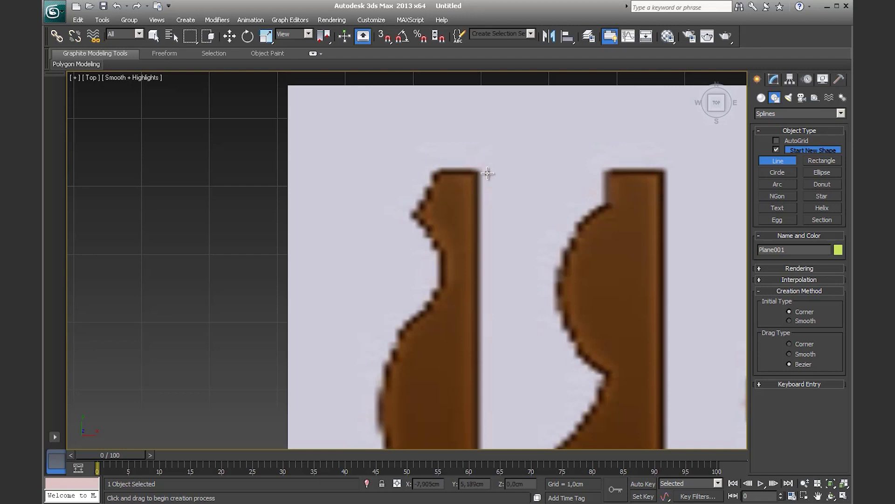
scroll(475, 179, "up", 1)
scroll(474, 196, "up", 1)
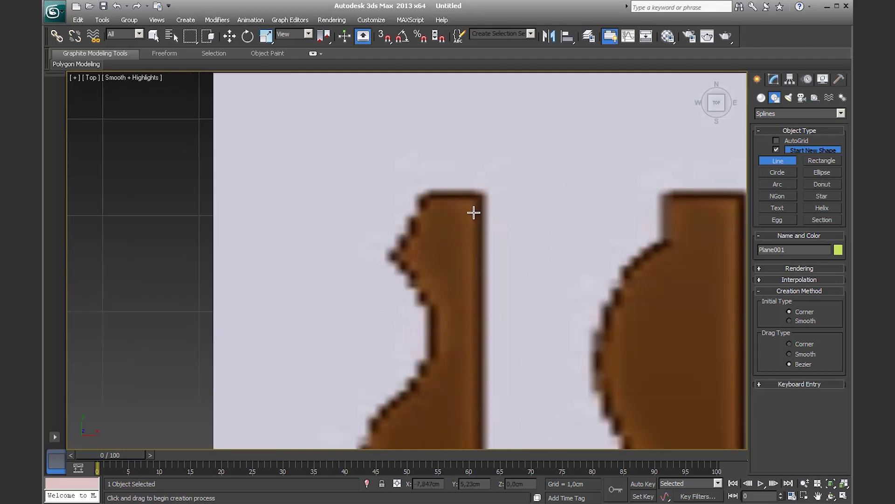
scroll(467, 186, "down", 2)
- Start Line001 at the Ogee's top-right corner, run it to the top-left, and begin its curve
left_click(419, 191)
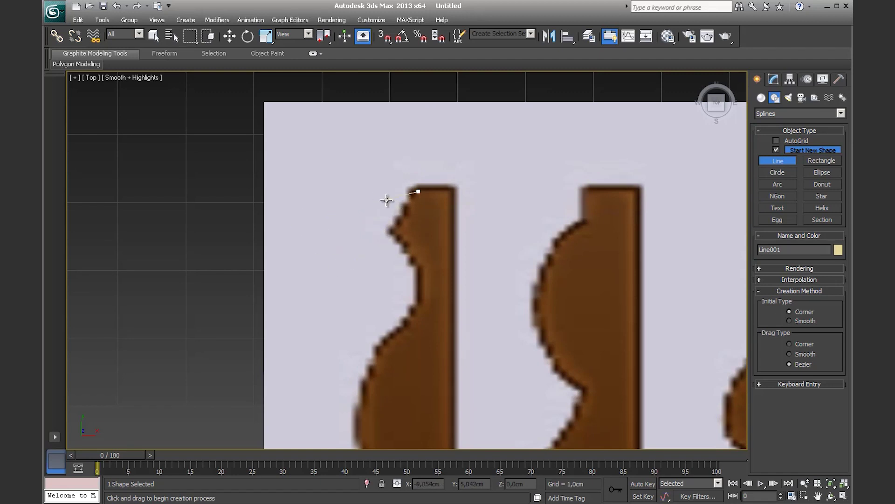
right_click(457, 186)
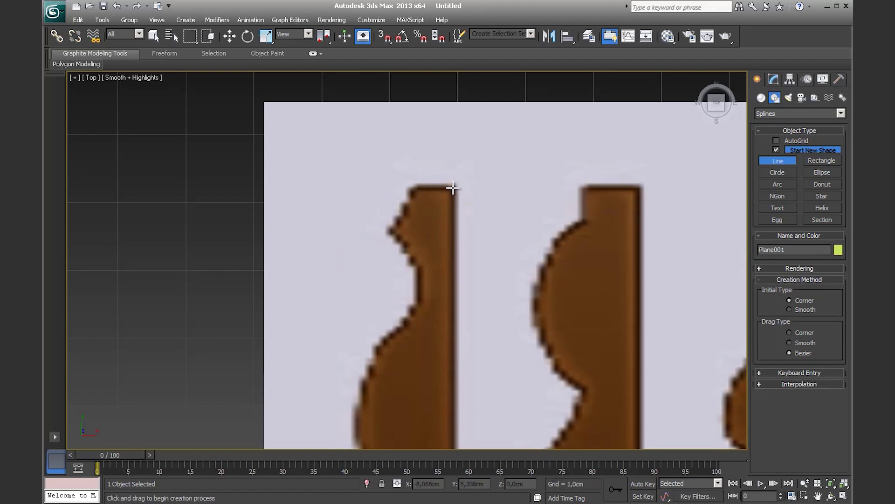
left_click(452, 188)
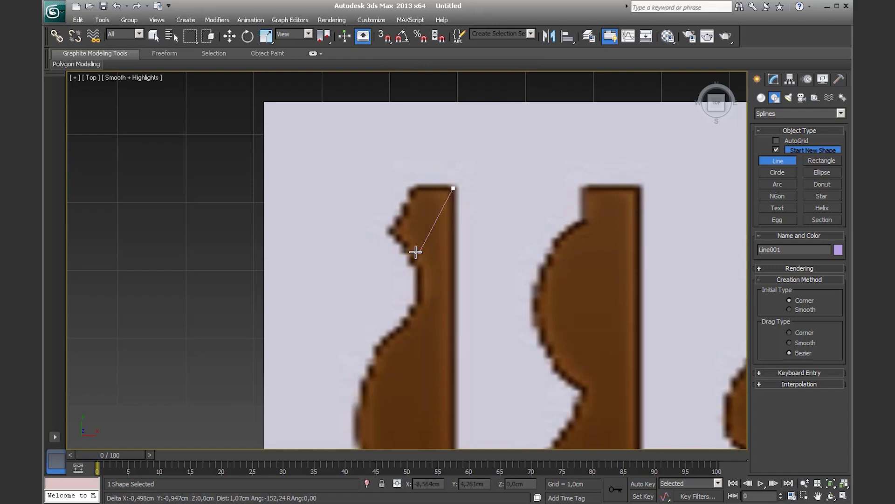
left_click(436, 257)
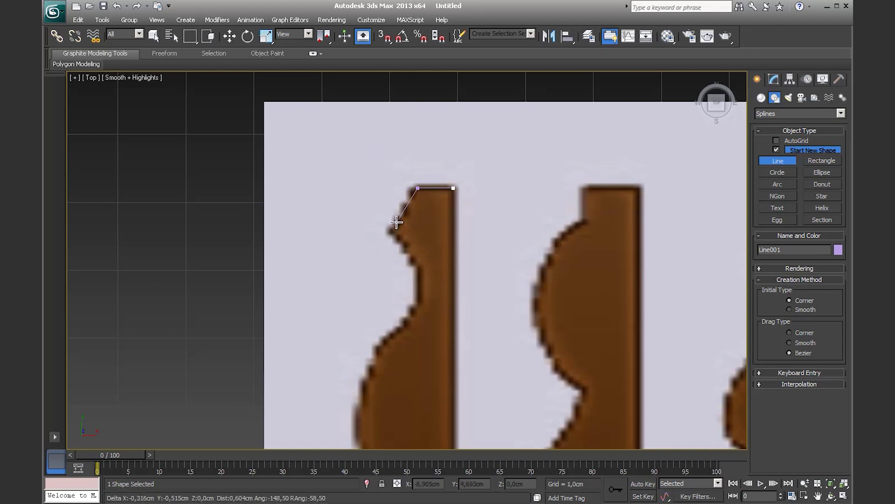
mouse_move(395, 225)
left_mouse_down()
mouse_move(428, 225)
mouse_move(393, 231)
left_mouse_up()
left_click_drag(399, 232, 396, 231)
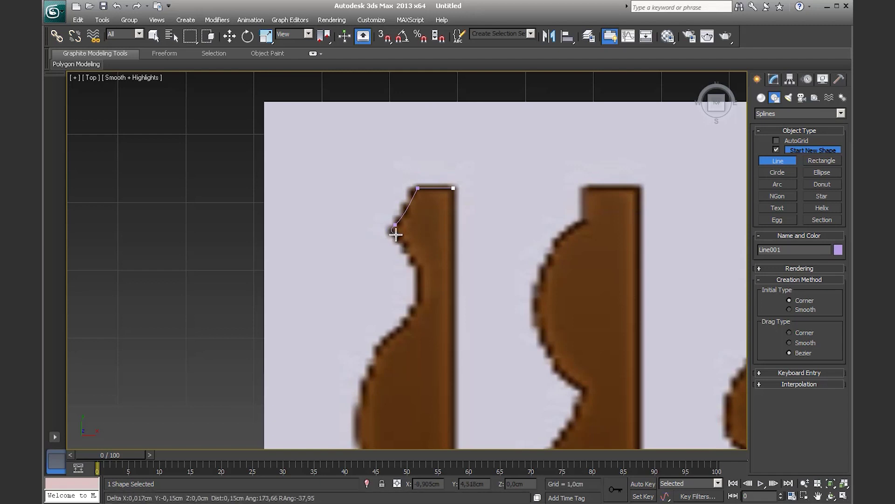
- Continue curving down the Ogee's left edge, removing misplaced vertices with Backspace
left_click(407, 248)
key("BackSpace")
key("BackSpace")
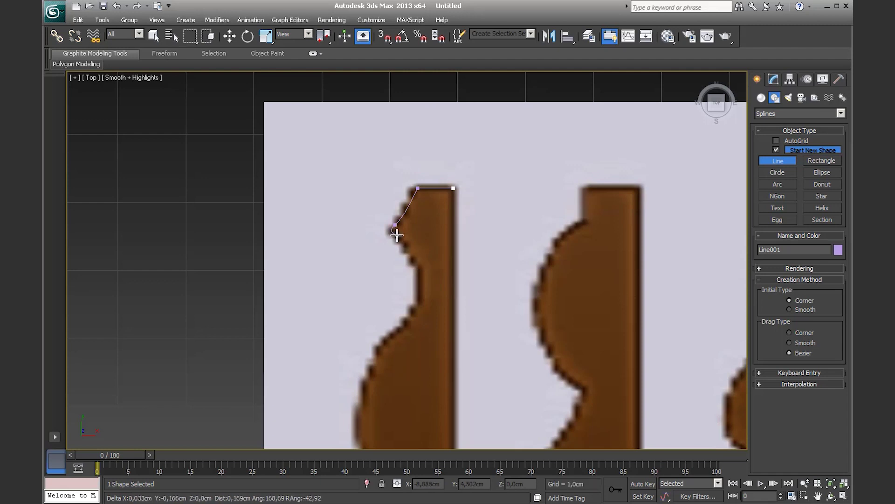
left_click_drag(391, 231, 382, 232)
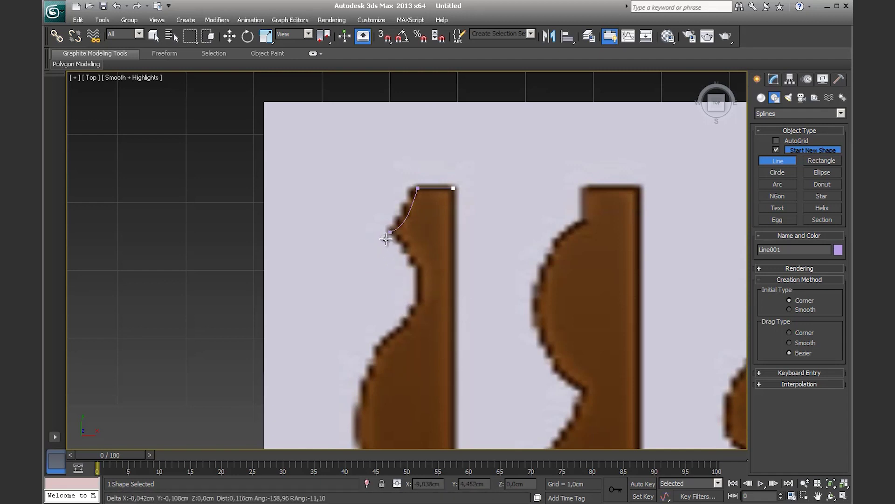
key("BackSpace")
left_click_drag(403, 215, 394, 223)
- Add vertices down the Ogee's curved edge, bending the line around its bulge
left_click(386, 229)
left_click(413, 308)
left_click(399, 321)
left_click_drag(398, 322, 390, 333)
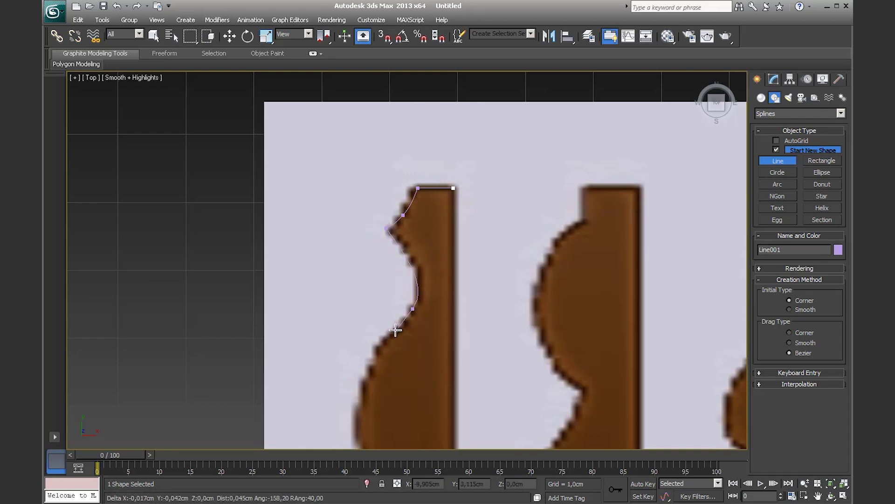
scroll(368, 368, "down", 1)
scroll(364, 389, "up", 1)
middle_click_drag(367, 398, 409, 250)
left_click(401, 264)
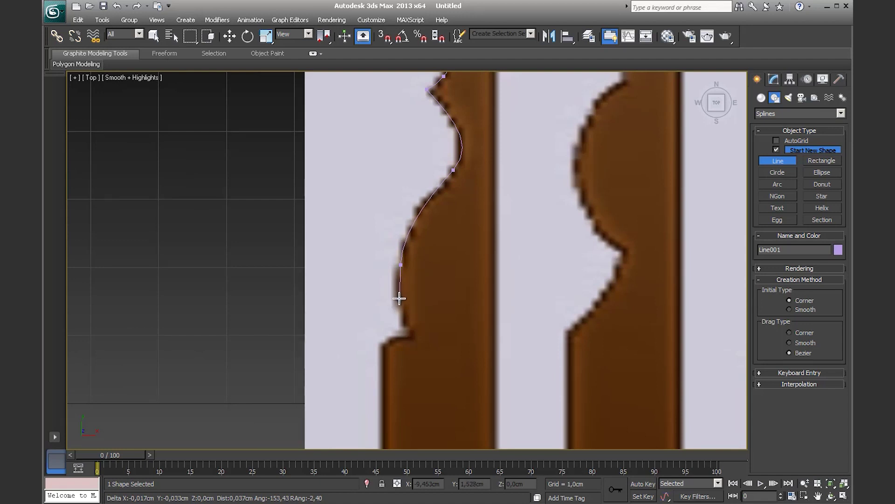
- Place vertices at the curve's base and the Ogee board's bottom-left and bottom-right corners
left_click(413, 336)
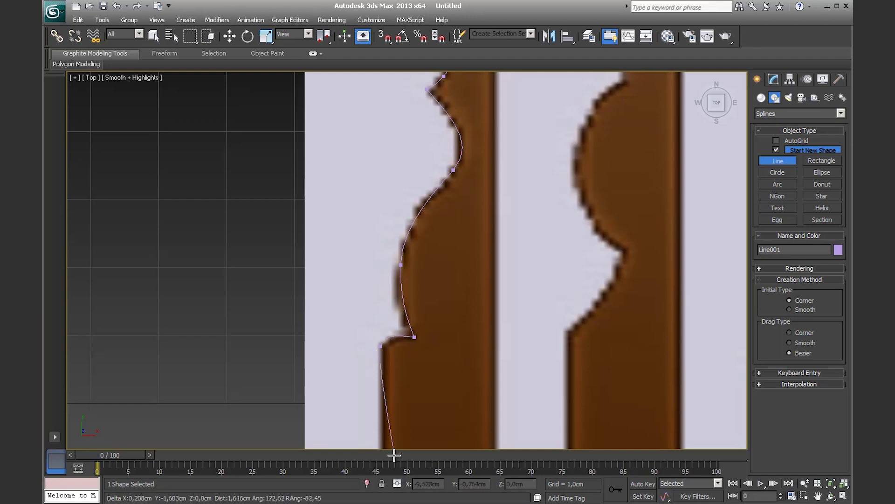
key("i")
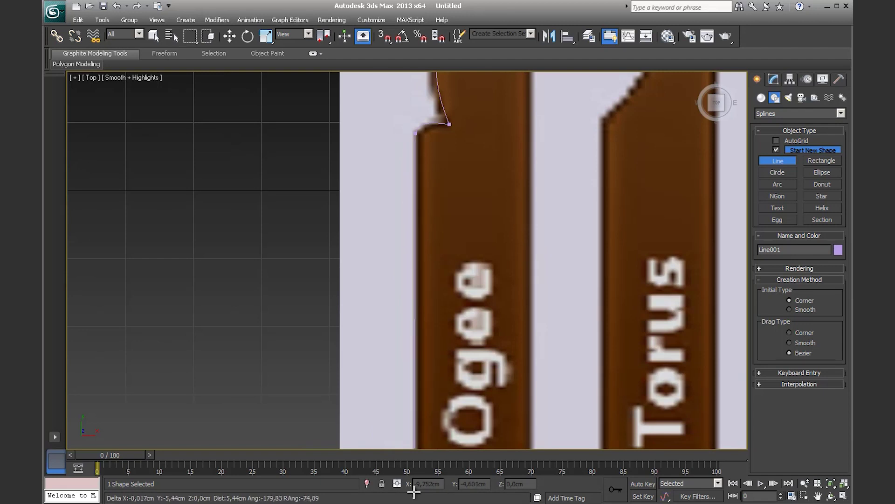
key("i")
left_click(414, 291)
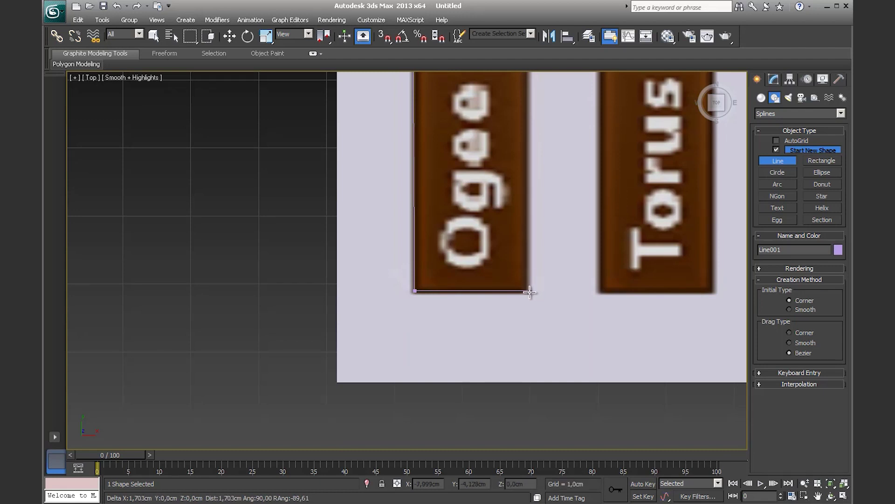
left_click(528, 291)
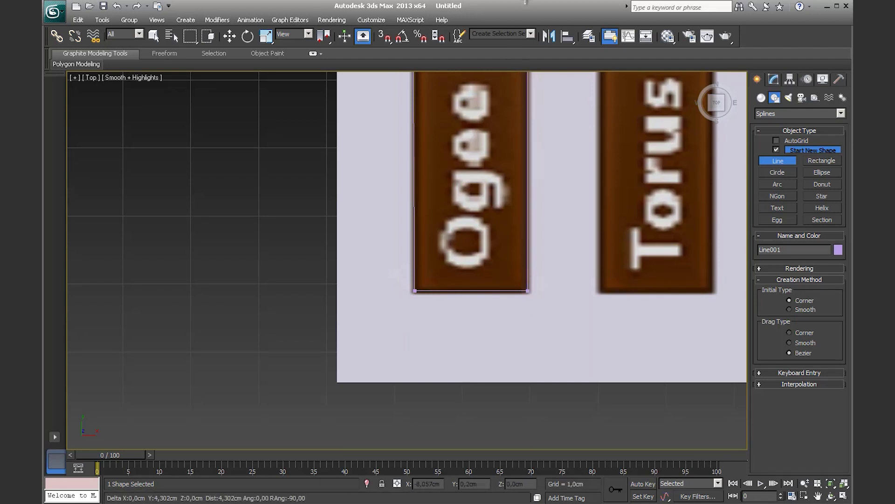
scroll(407, 261, "down", 5)
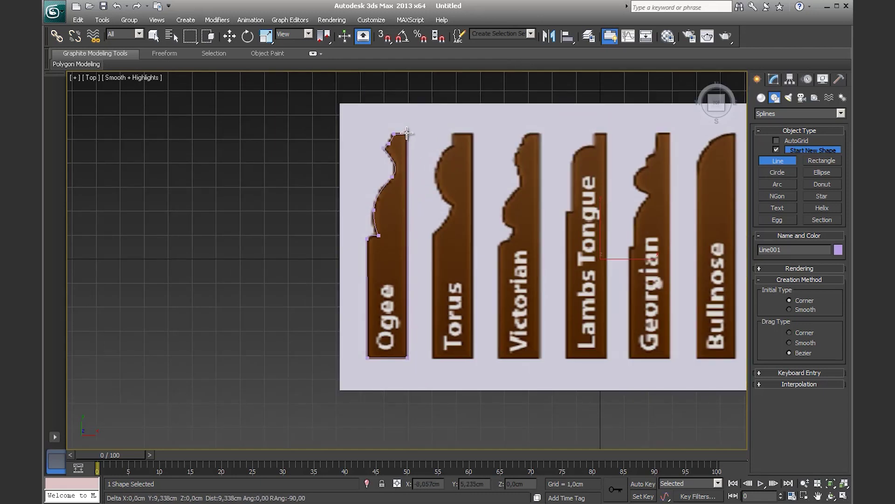
- Close Line001 on its first vertex, confirming Evet, and pan the view left
left_click(407, 133)
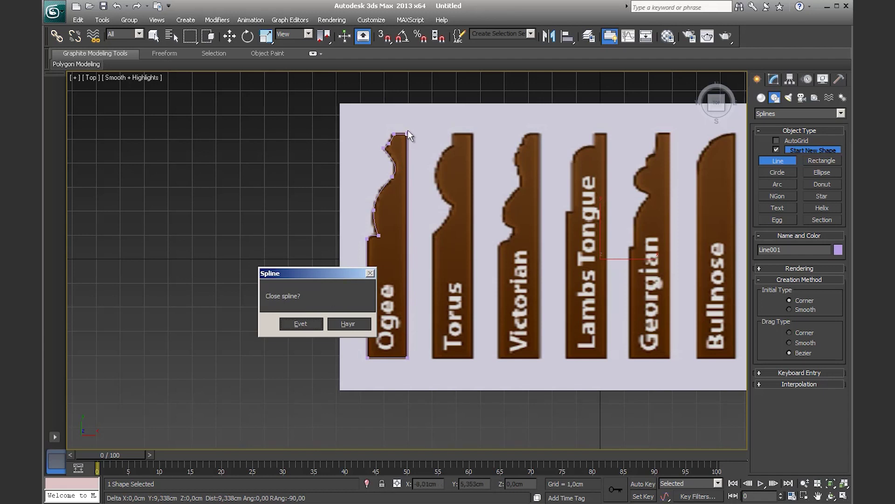
left_click(308, 321)
middle_click_drag(388, 186, 346, 189)
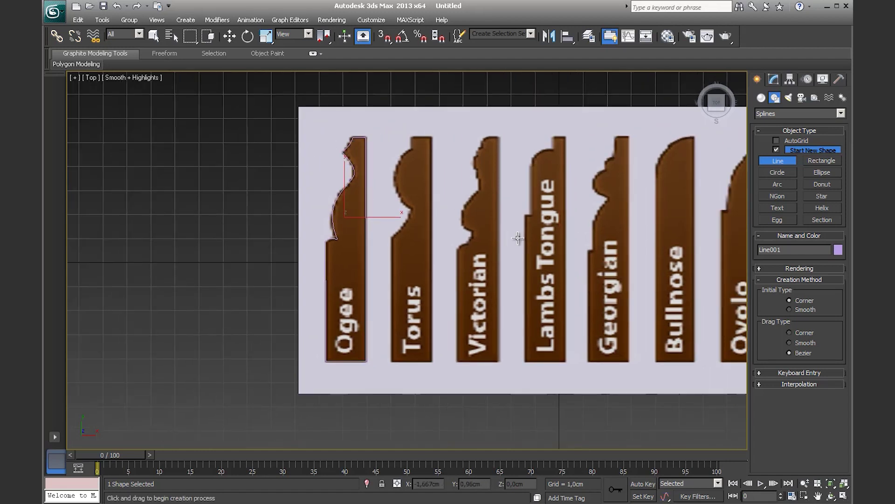
middle_click_drag(518, 238, 377, 258)
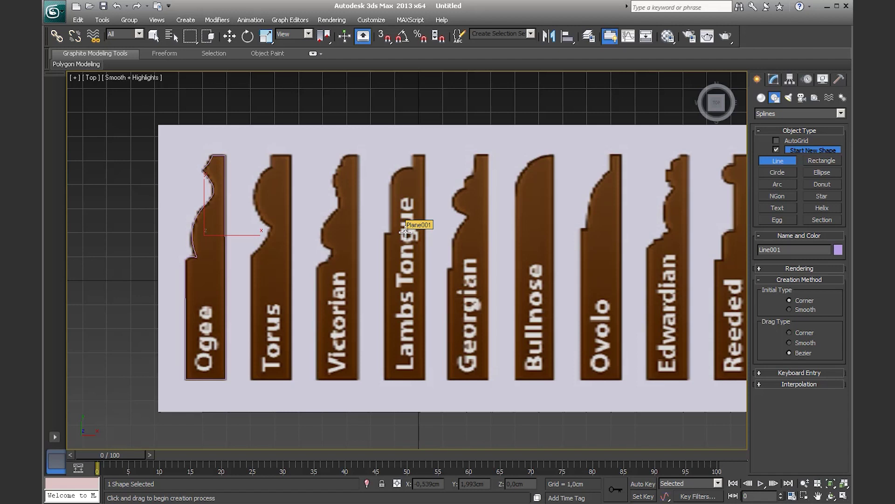
- Start Line002 at the Torus top corners and curve it around the Torus bulge
scroll(354, 154, "up", 3)
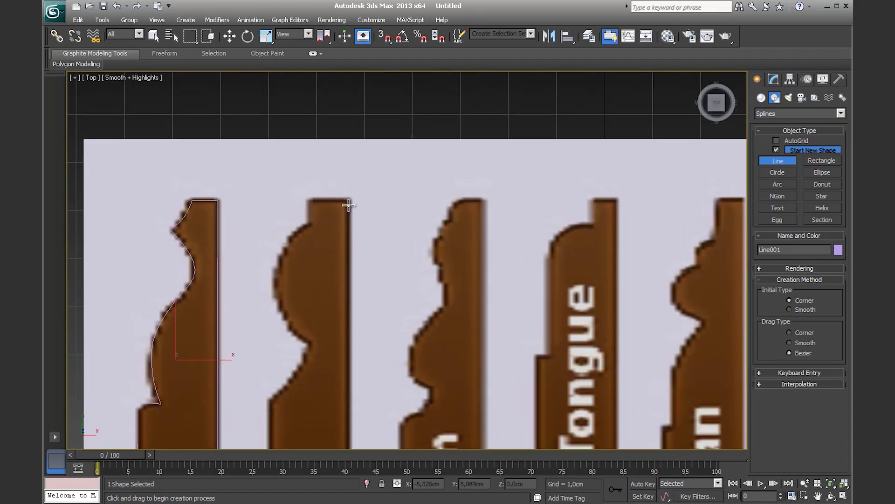
left_click(348, 201)
left_click(309, 200)
left_click(309, 226)
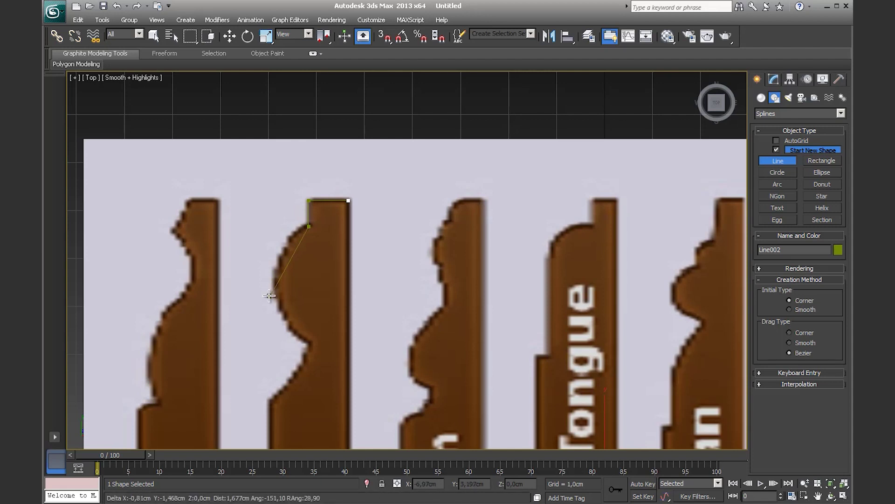
left_click_drag(279, 293, 300, 335)
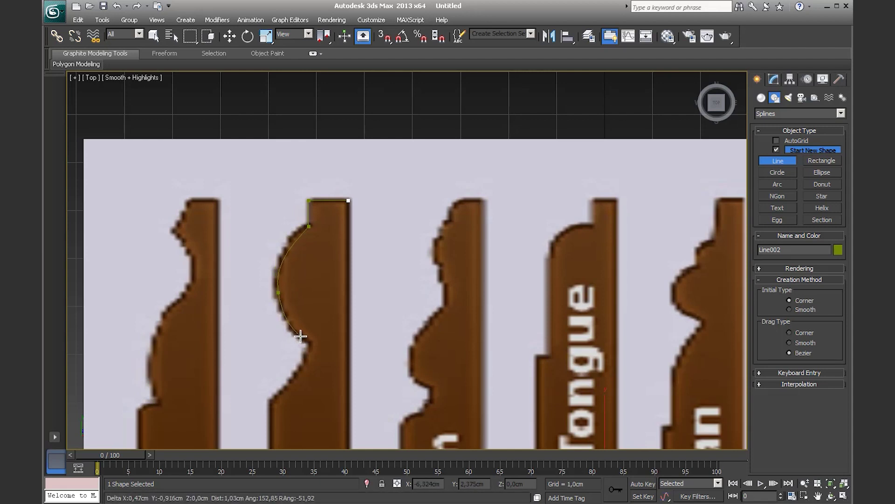
left_click(313, 344)
left_click(293, 377)
left_click(270, 401)
- Add the Torus board's bottom corners and close Line002, confirming with Evet
key("i")
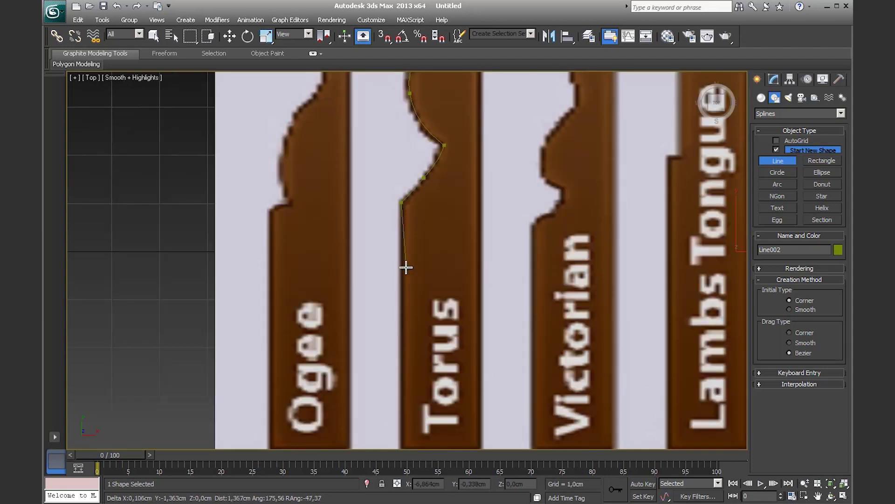
key("i")
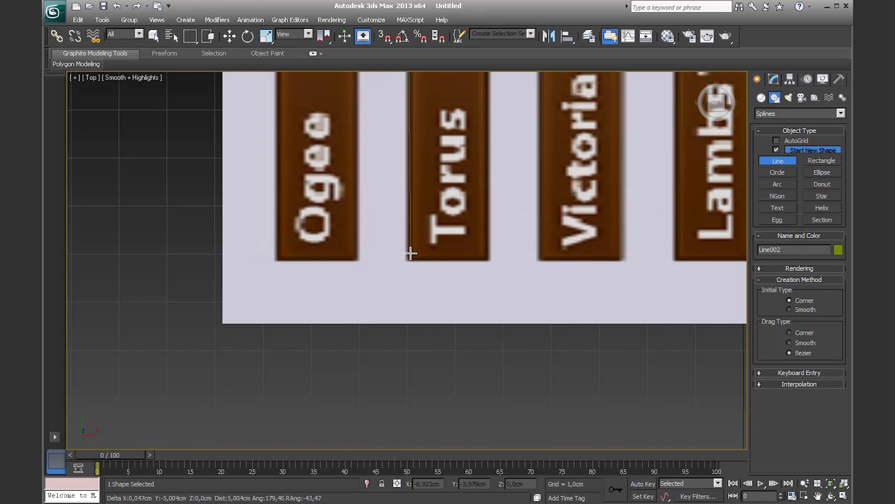
left_click(409, 258)
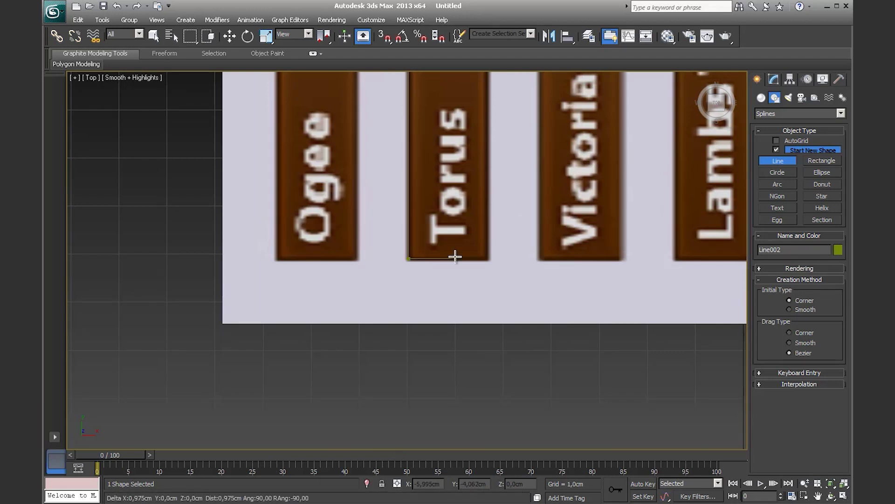
left_click(486, 260)
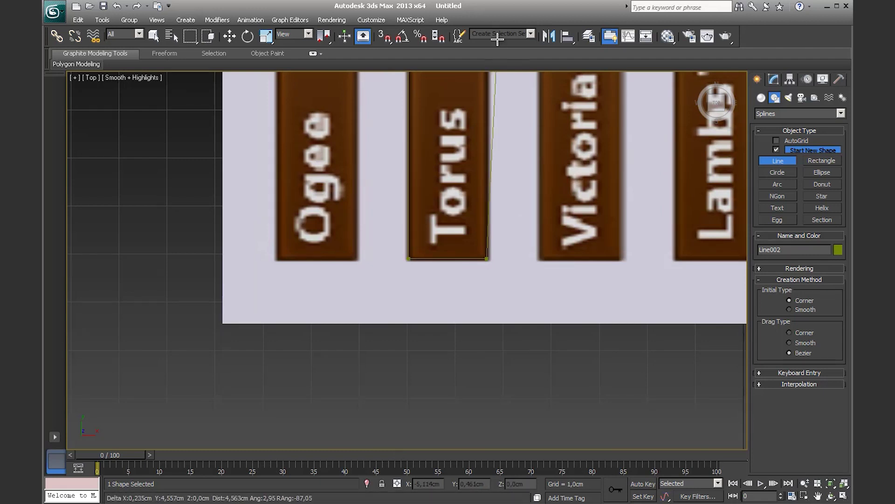
key("i")
key("i")
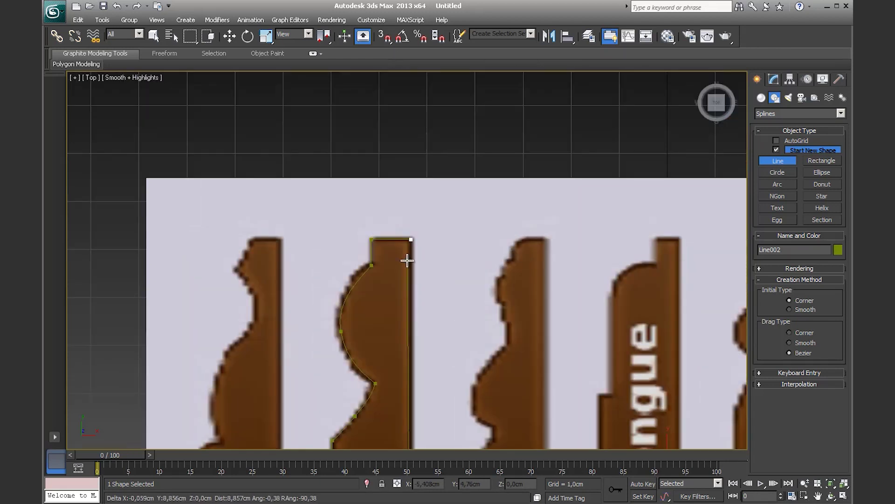
left_click(411, 238)
left_click(313, 324)
- Pan and zoom across the moulding profiles to the top of the Georgian profile
middle_click_drag(422, 330, 343, 272)
scroll(344, 273, "down", 2)
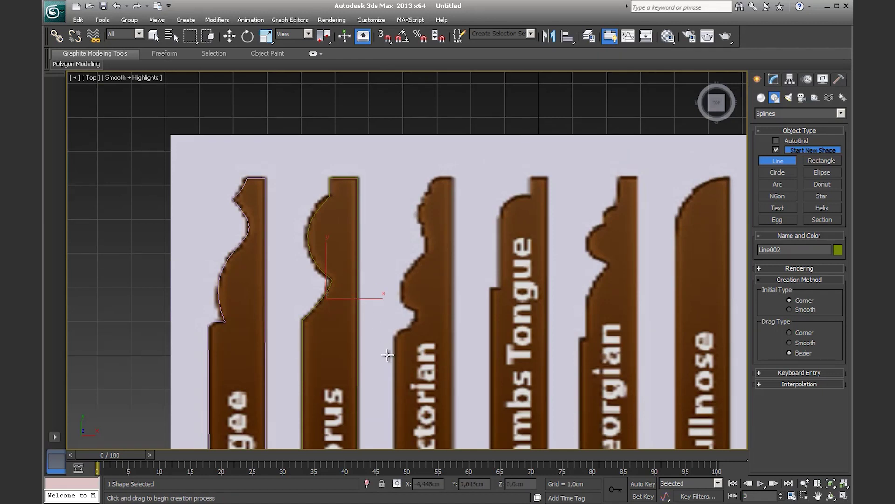
middle_click_drag(387, 355, 289, 347)
middle_click_drag(386, 300, 270, 282)
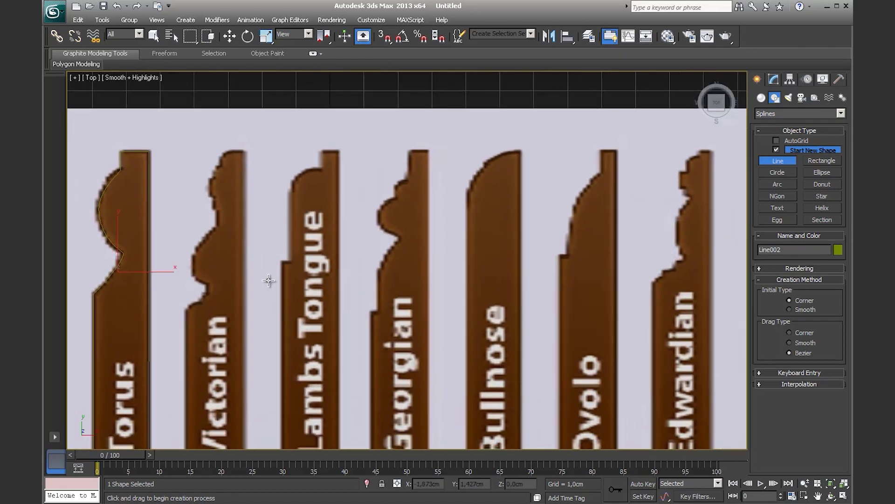
scroll(410, 284, "down", 2)
mouse_move(330, 276)
middle_mouse_down()
mouse_move(344, 260)
mouse_move(380, 256)
middle_mouse_up()
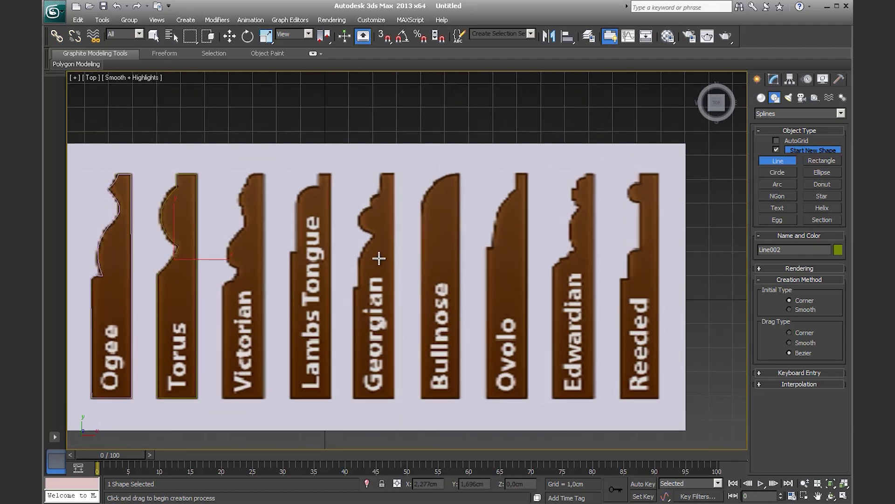
middle_click_drag(627, 245, 366, 254)
scroll(362, 278, "up", 1)
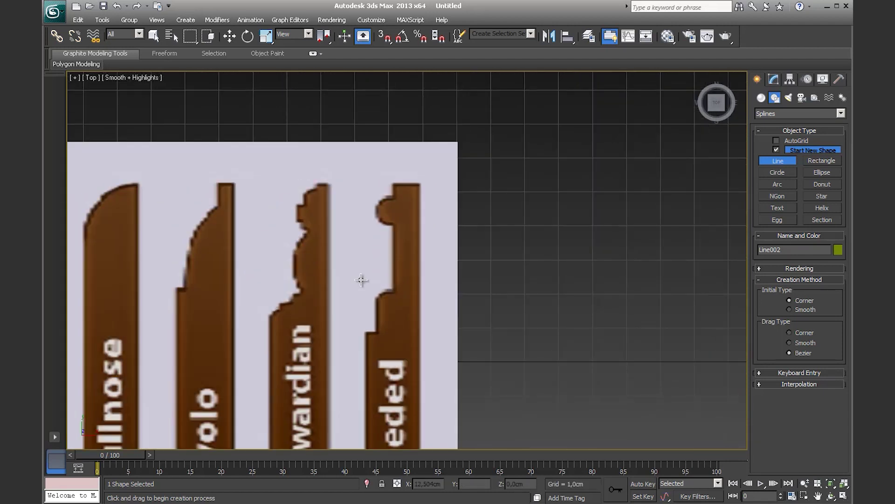
middle_click_drag(270, 293, 482, 282)
middle_click_drag(343, 274, 499, 278)
scroll(466, 284, "up", 2)
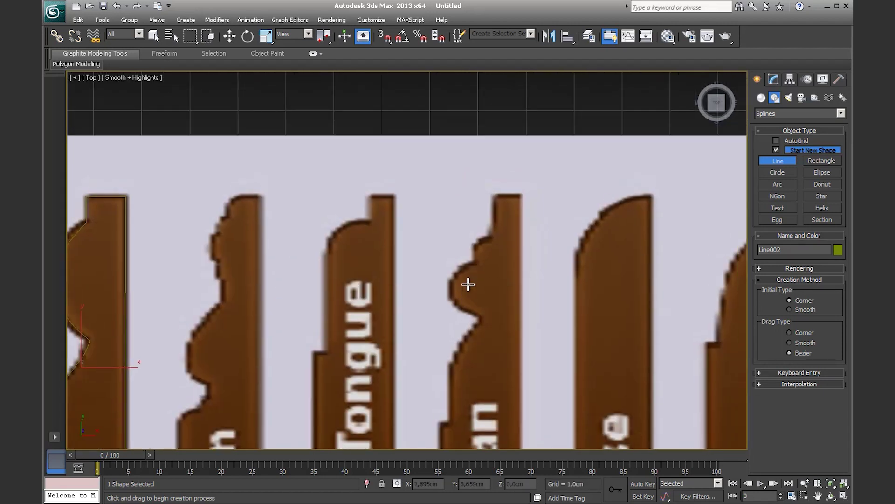
scroll(466, 284, "up", 2)
middle_click_drag(541, 197, 479, 266)
- Start Line003 at the Georgian top corners and curve it around the upper bump and lower bulge
left_click(510, 235)
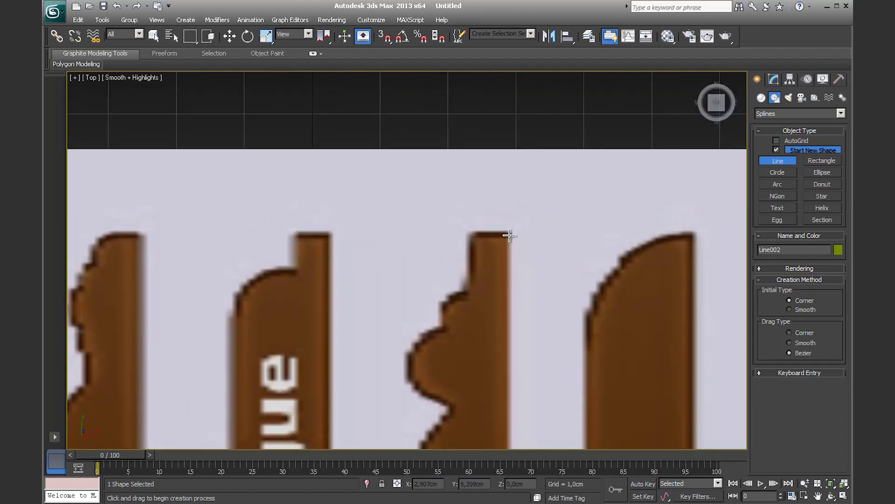
left_click(474, 235)
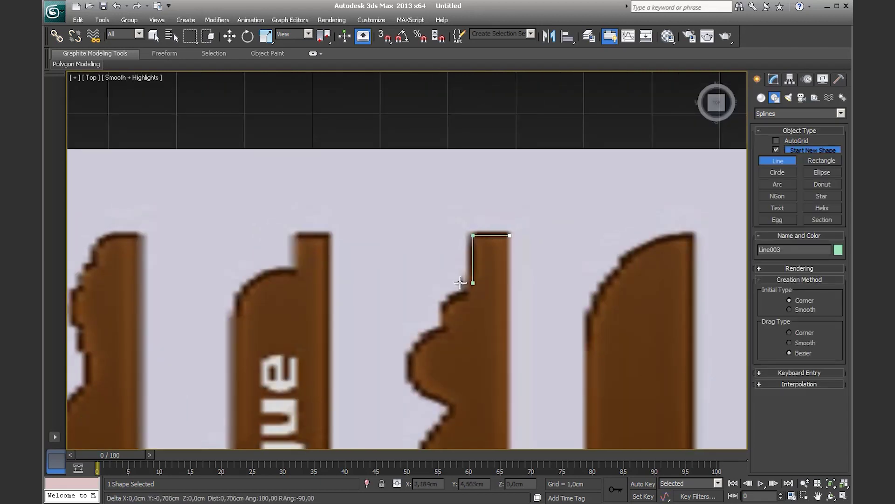
left_click(474, 295)
left_click_drag(450, 303, 446, 316)
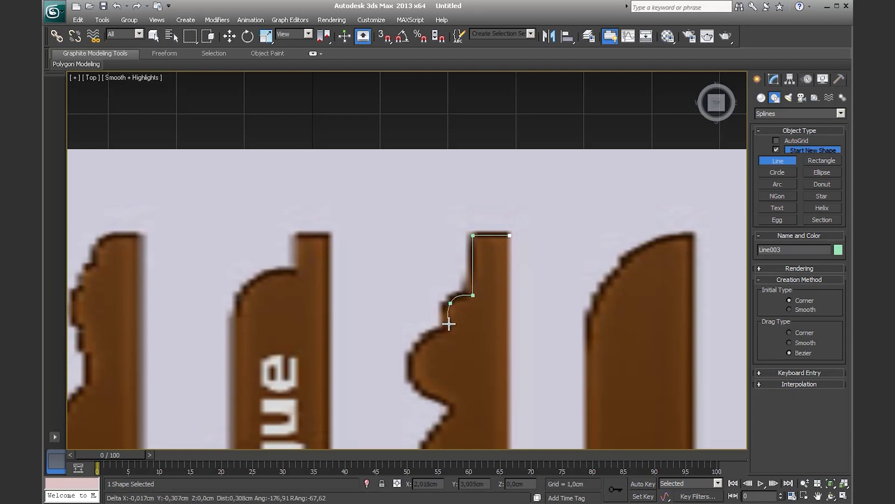
key("BackSpace")
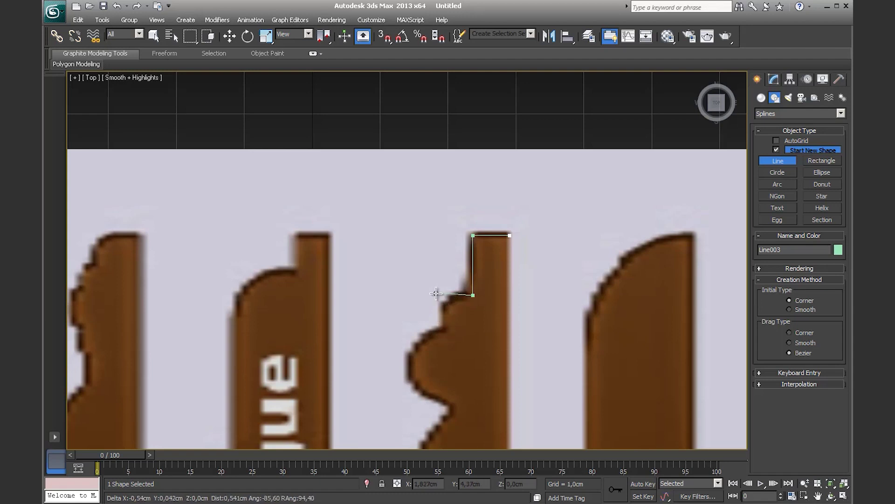
left_click_drag(450, 305, 449, 313)
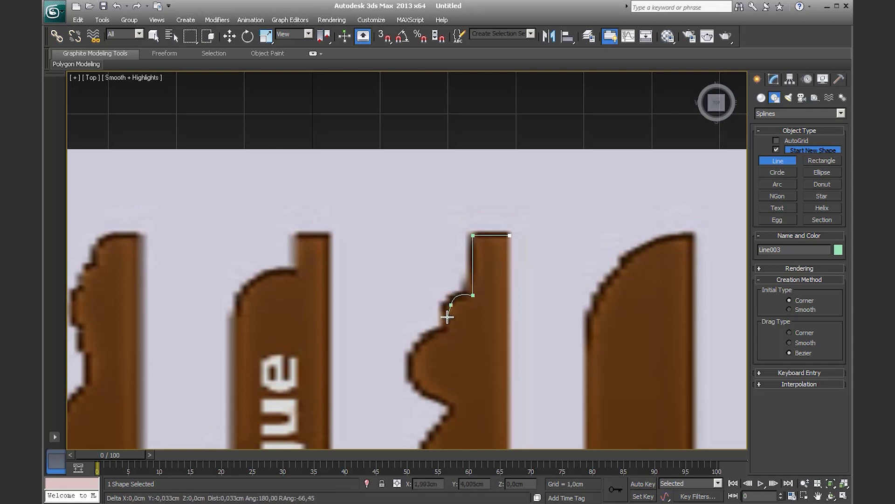
left_click(446, 330)
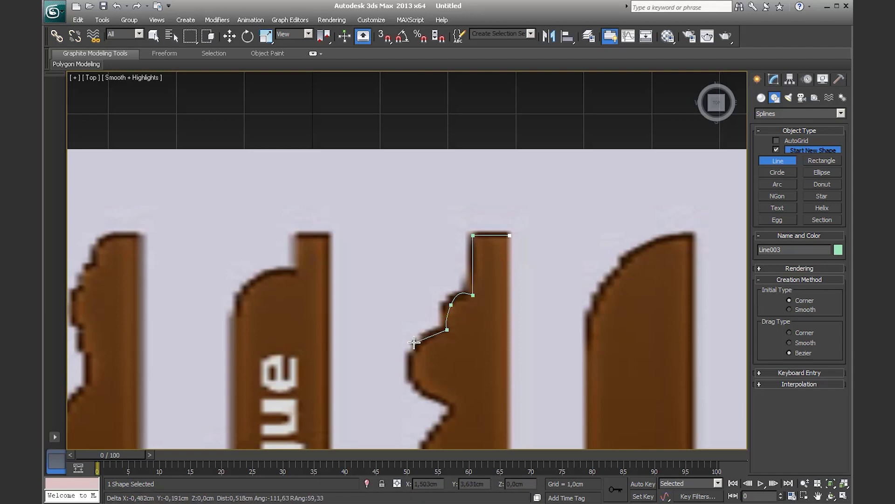
left_click_drag(409, 362, 409, 376)
left_click(454, 409)
- Finish the Georgian curve, add its bottom corners, and close Line003 with Yes
scroll(454, 409, "down", 3)
middle_click_drag(454, 409, 402, 266)
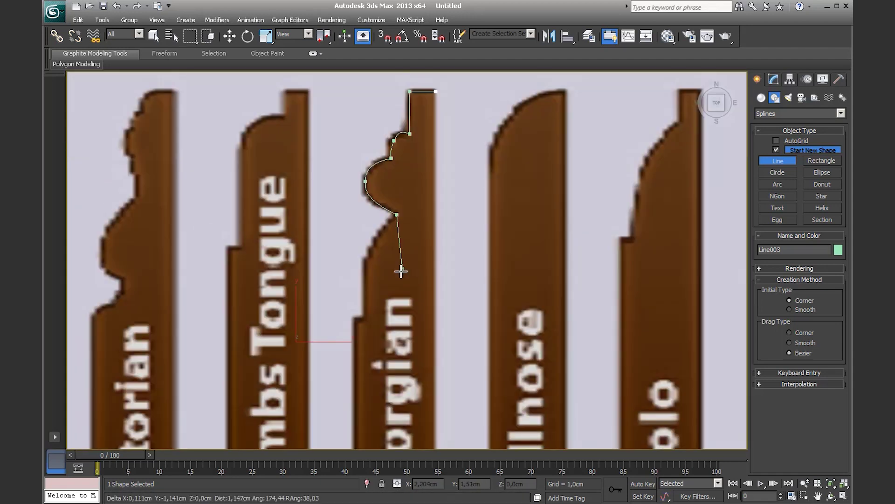
left_click_drag(372, 245, 366, 259)
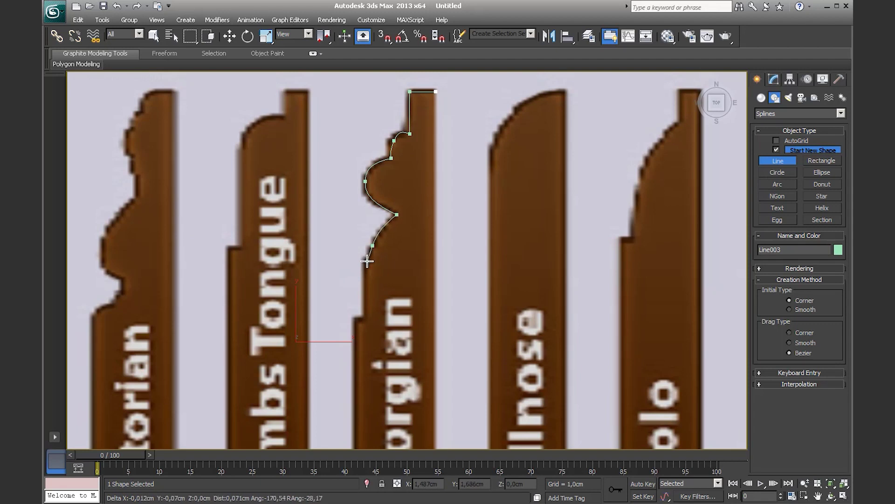
left_click(371, 319)
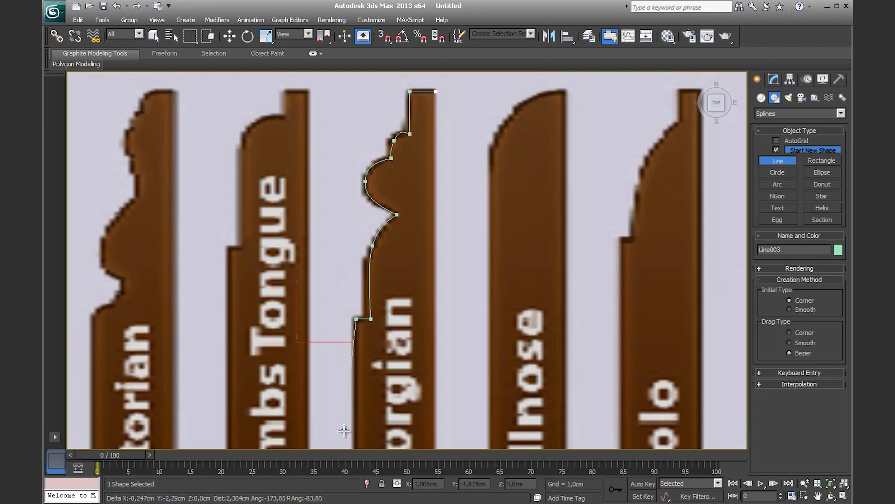
key("i")
left_click(408, 357)
left_click(486, 358)
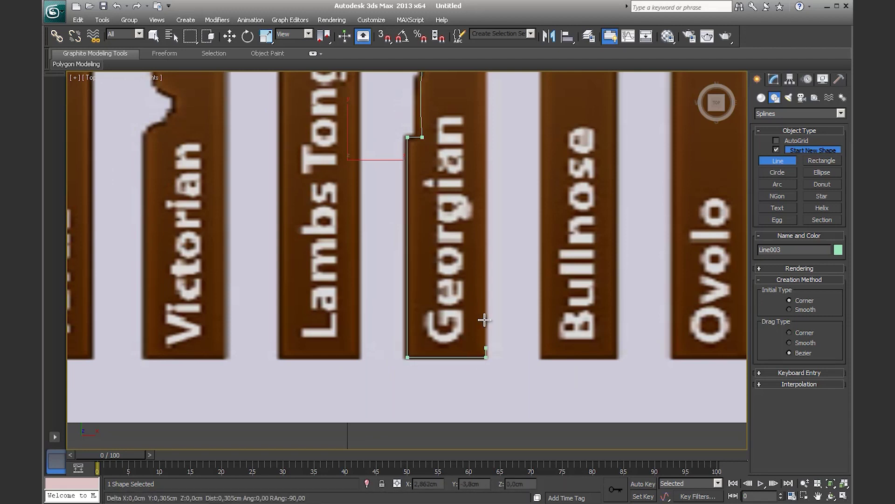
key("i")
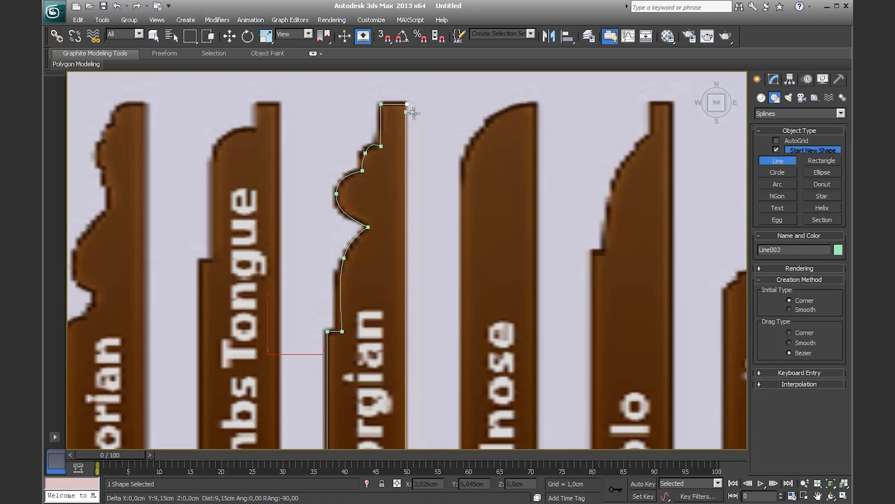
left_click(408, 105)
left_click(299, 319)
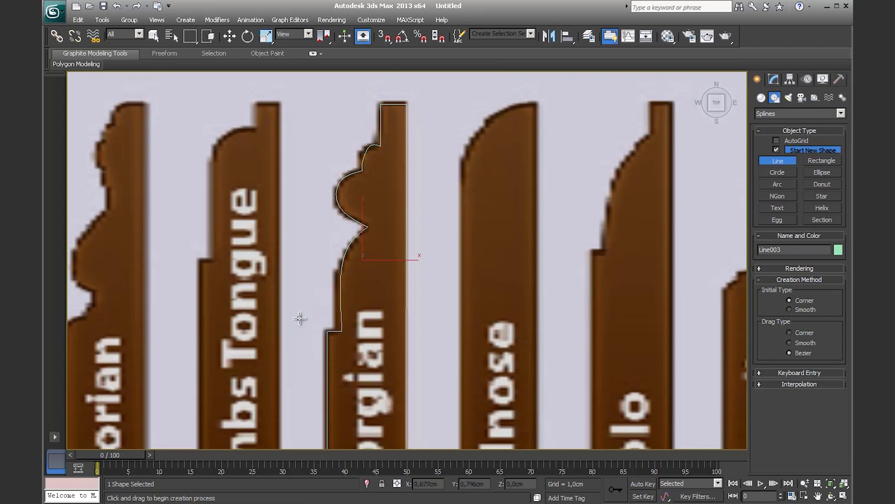
- End the line and fit the Georgian outline's upper bulge point and its curve handle onto the board edge
right_click(339, 282)
key("1")
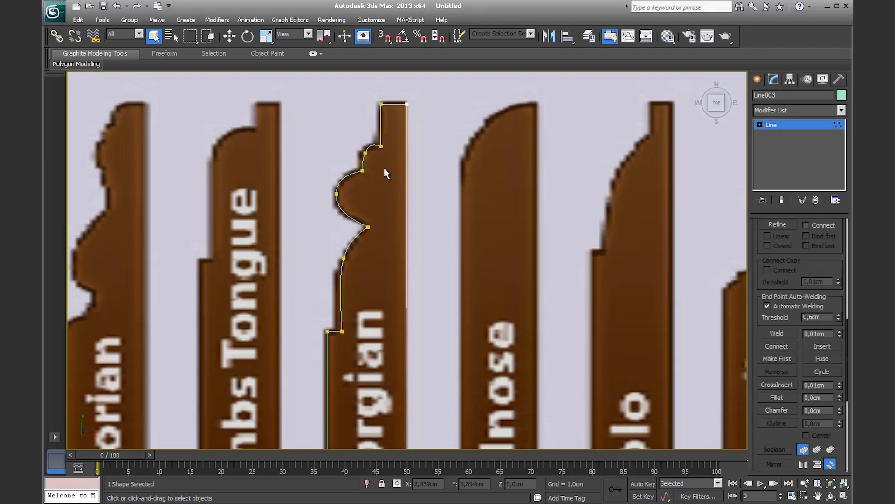
scroll(384, 167, "up", 3)
middle_click_drag(343, 238, 354, 195)
scroll(353, 195, "up", 2)
middle_click_drag(325, 264, 344, 273)
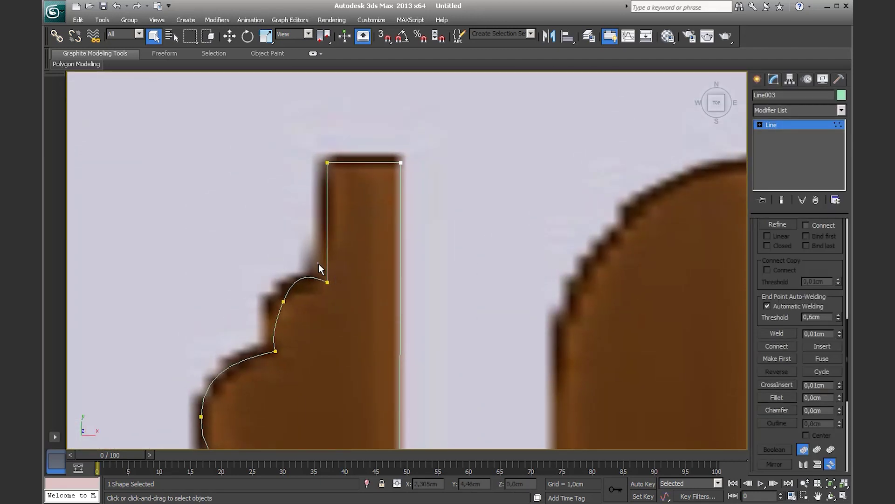
left_click(283, 301)
key("w")
left_click_drag(286, 300, 273, 302)
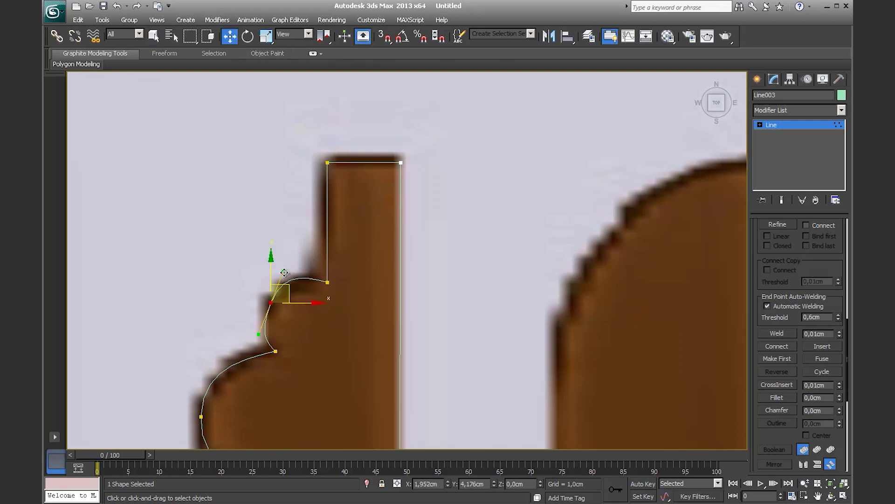
left_click_drag(258, 332, 262, 324)
- Shift the two top corner points left and lower the lower-left curve point to match the board
left_click_drag(315, 149, 350, 307)
left_click_drag(367, 163, 359, 164)
left_click_drag(236, 303, 298, 385)
left_click_drag(302, 350, 300, 350)
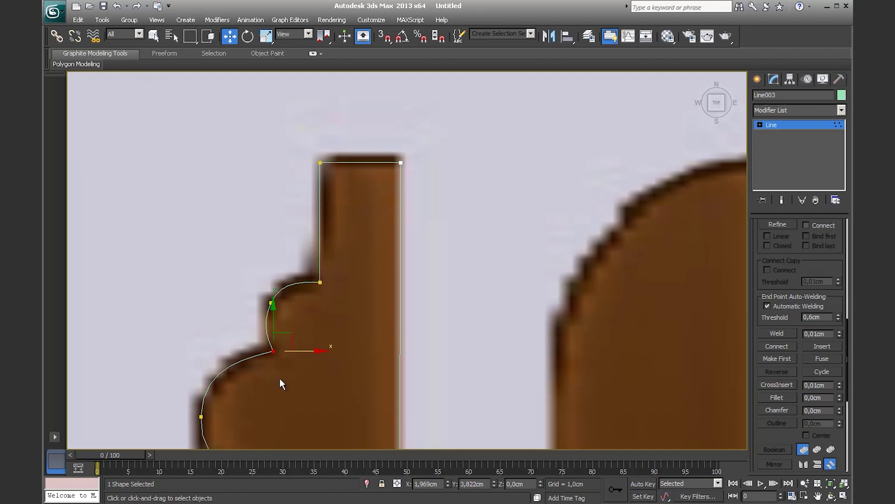
middle_click_drag(212, 390, 244, 229)
left_click(234, 255)
left_click_drag(240, 224, 240, 232)
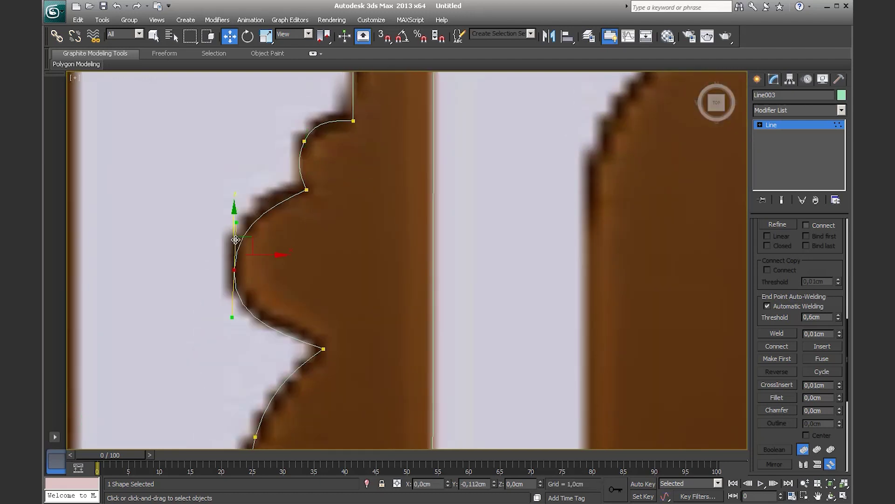
left_click_drag(308, 317, 359, 382)
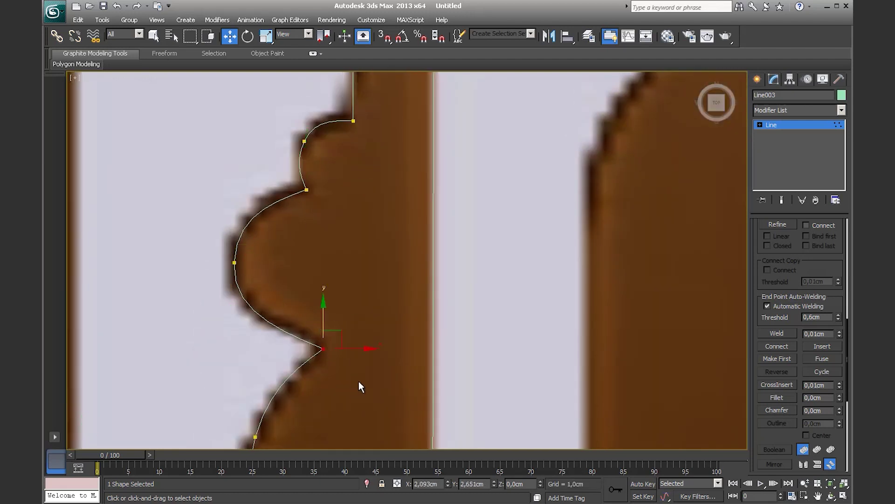
middle_click_drag(359, 382, 352, 245)
- Fillet the sharp notch vertex in the Georgian outline into a rounded corner
left_click(779, 399)
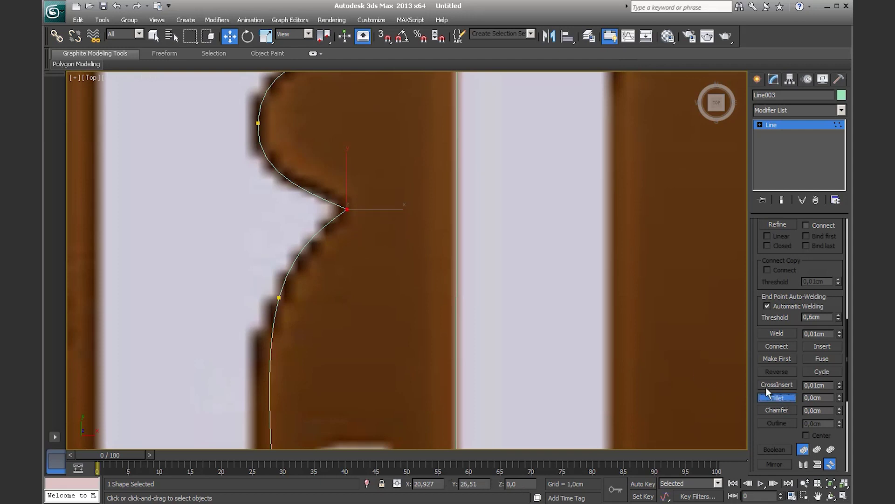
left_click_drag(347, 210, 349, 195)
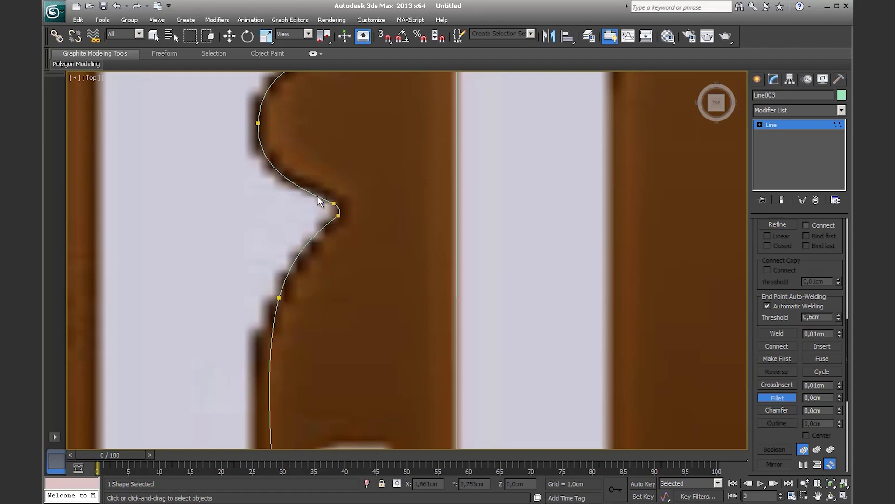
middle_click_drag(321, 262, 386, 183)
right_click(385, 183)
- Move the curve vertex above the step left and down to follow the board edge
left_click(329, 162)
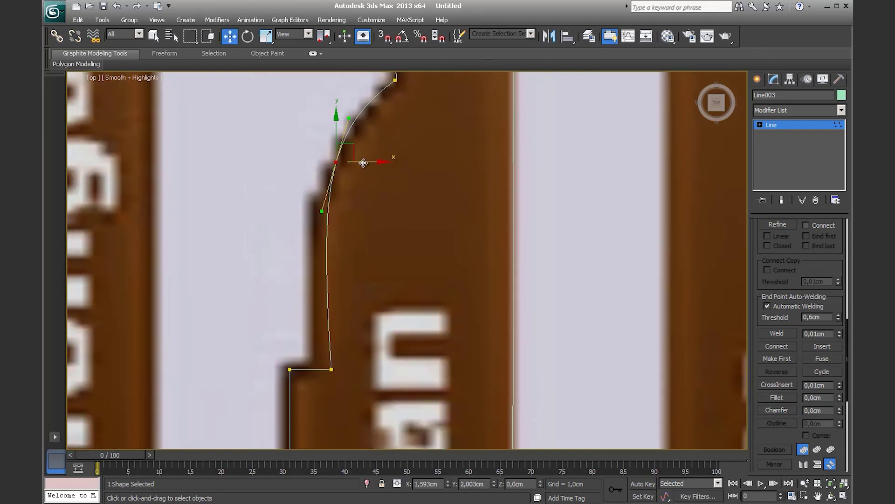
left_click_drag(355, 164, 349, 164)
mouse_move(304, 303)
left_mouse_down()
mouse_move(360, 379)
mouse_move(349, 369)
left_mouse_up()
left_click(323, 162)
left_click_drag(323, 127, 323, 159)
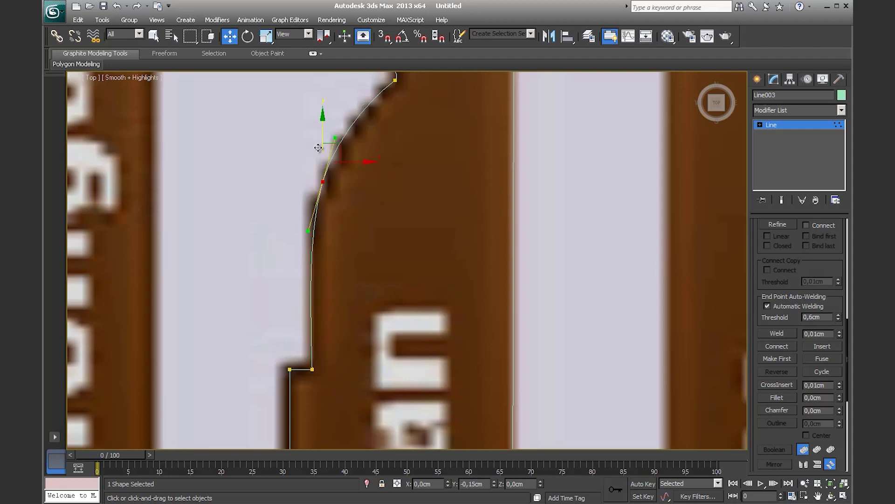
- Zoom out to check the Georgian outline against the reference board
middle_click_drag(386, 230, 394, 254)
scroll(393, 254, "down", 3)
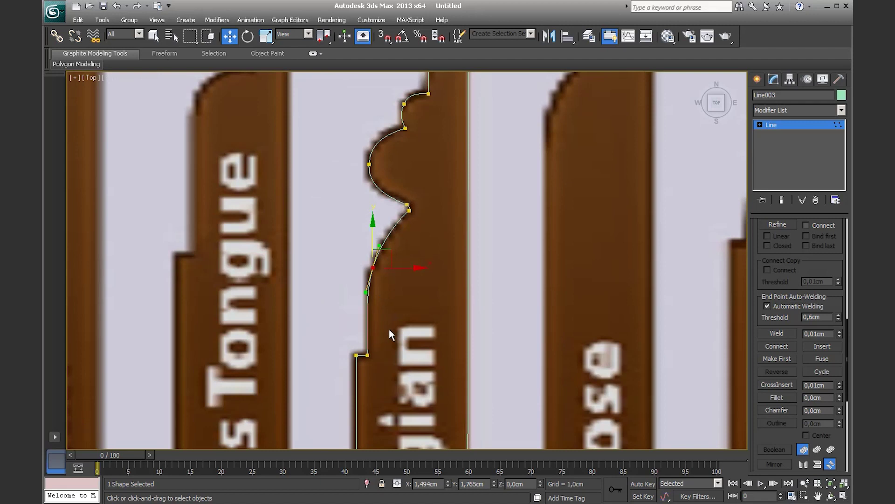
scroll(396, 298, "down", 3)
scroll(401, 261, "up", 4)
scroll(398, 277, "up", 2)
scroll(413, 242, "down", 5)
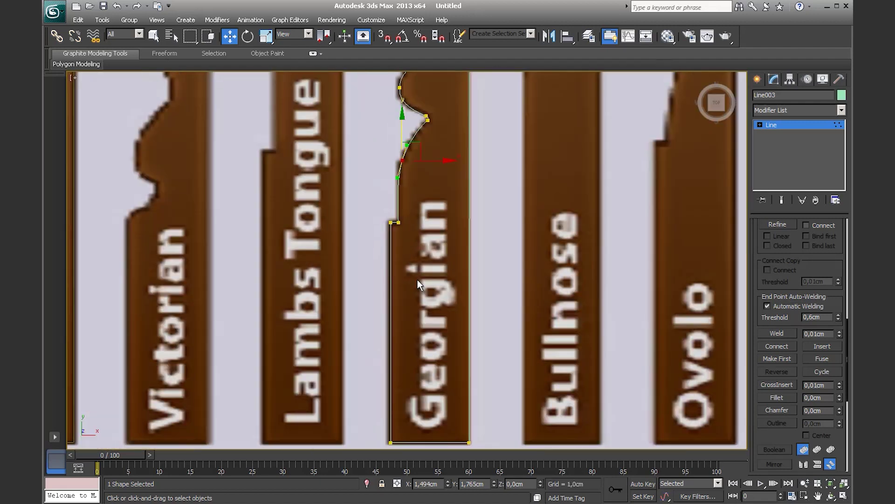
scroll(421, 292, "down", 2)
scroll(436, 219, "down", 1)
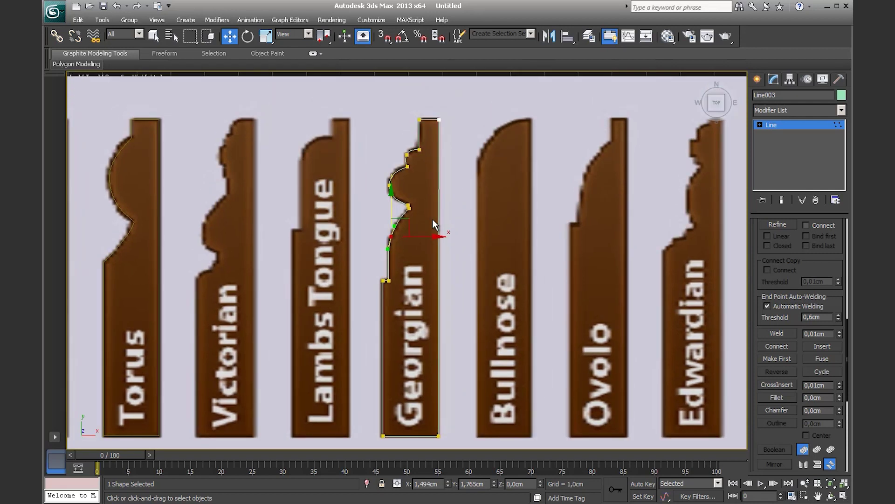
- Select the Ogee outline Line001 and enter Vertex editing on its lower corner point
left_click(793, 125)
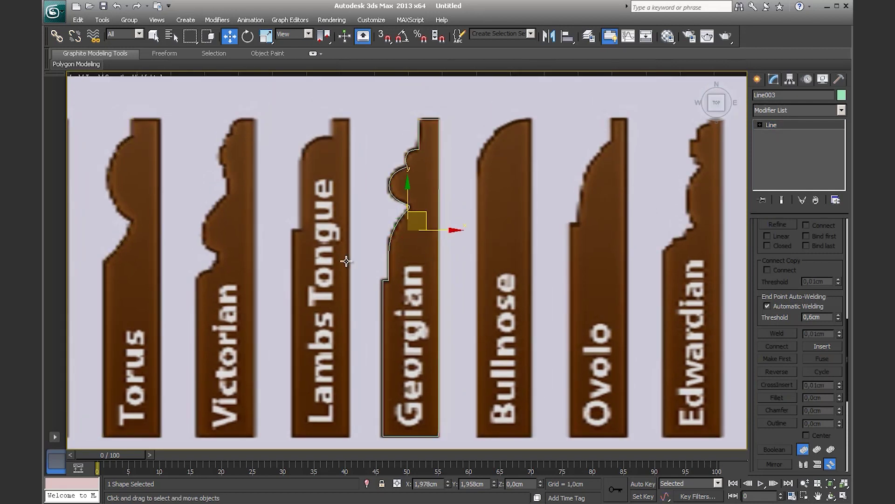
middle_click_drag(347, 262, 407, 259)
middle_click_drag(196, 193, 480, 216)
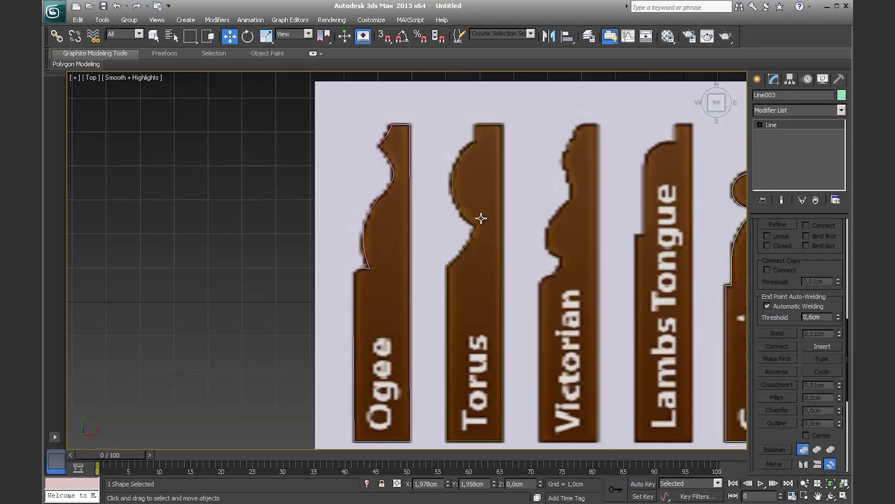
scroll(475, 224, "up", 3)
left_click(325, 277)
middle_click_drag(327, 276, 377, 279)
key("1")
scroll(377, 279, "up", 2)
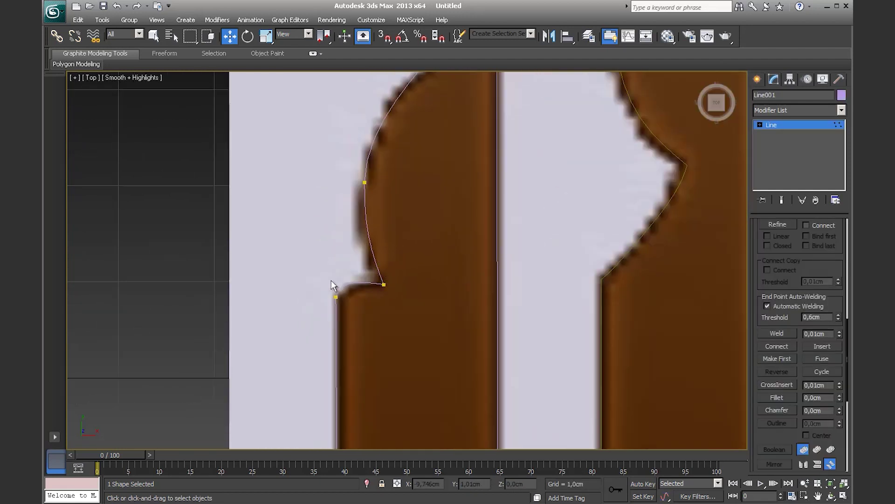
scroll(331, 280, "up", 2)
left_click(264, 351)
- Nudge the upper Ogee corner point sideways and fillet the step corner
middle_click_drag(263, 318, 402, 260)
scroll(420, 196, "down", 4)
middle_click_drag(434, 132, 424, 291)
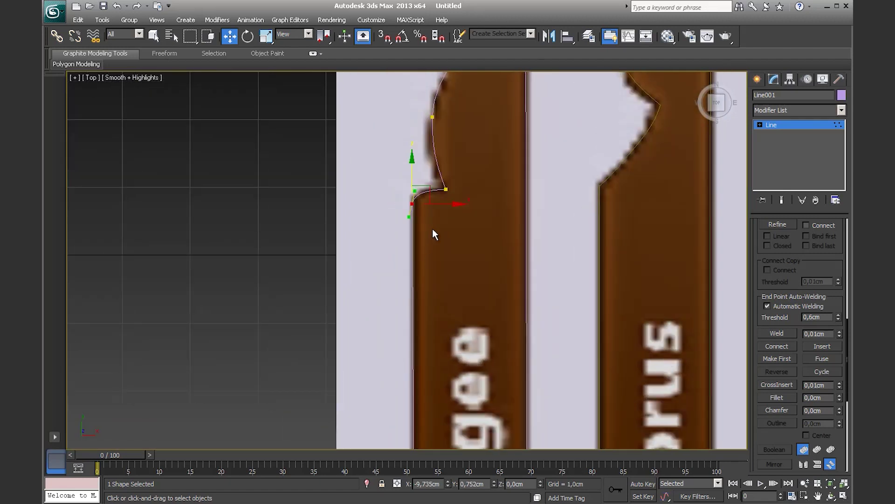
left_click_drag(445, 208, 451, 208)
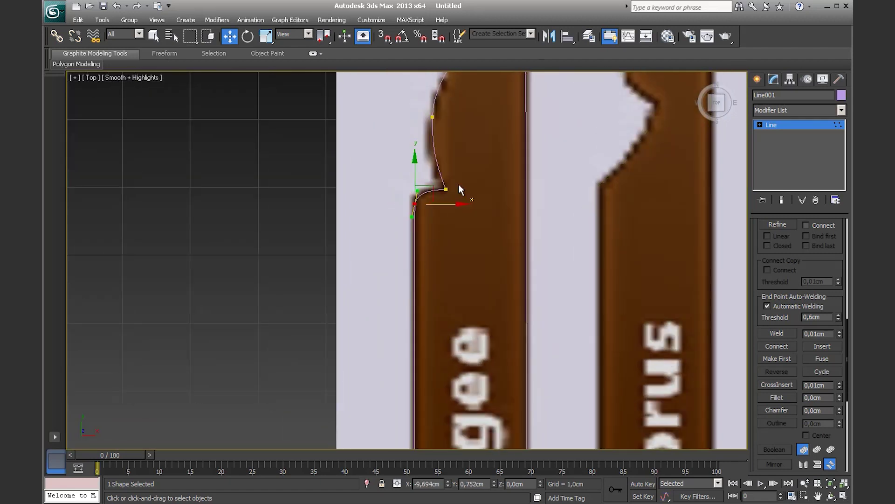
middle_click_drag(458, 183, 454, 295)
scroll(458, 303, "up", 3)
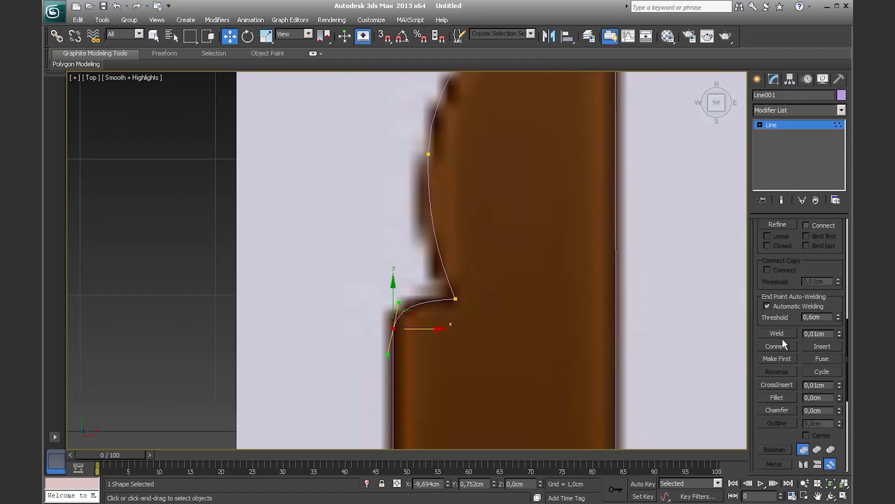
left_click(775, 397)
left_click_drag(455, 299, 459, 289)
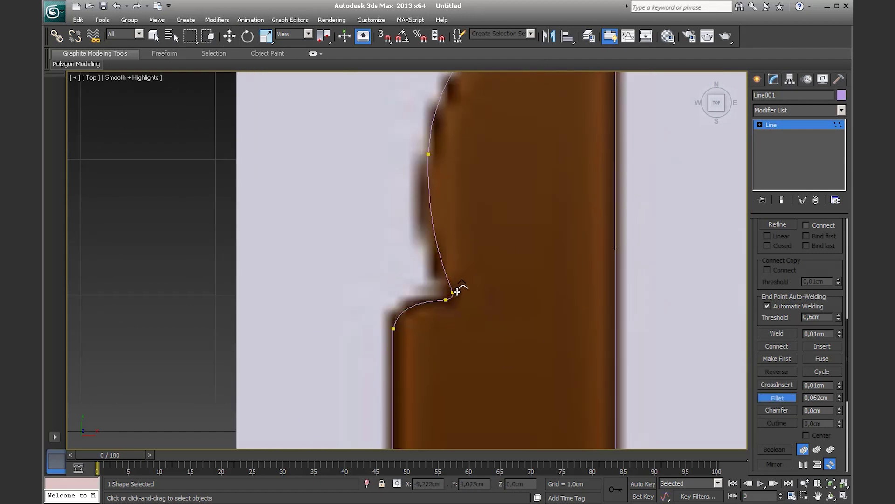
- Move the Ogee curve vertices above the rounded corner so the curve hugs the board
middle_click_drag(483, 199, 467, 317)
key("w")
left_click(414, 272)
left_click_drag(422, 257, 422, 268)
middle_click_drag(491, 220, 417, 299)
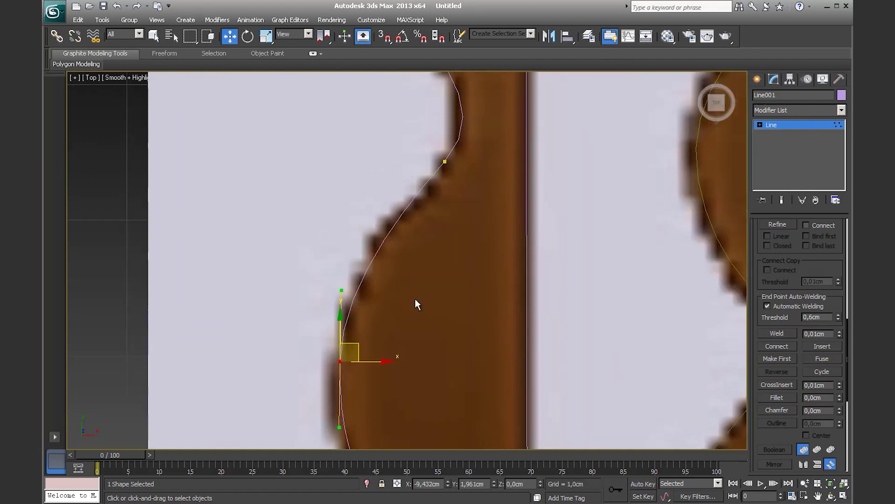
left_click(444, 161)
middle_click_drag(447, 141, 440, 206)
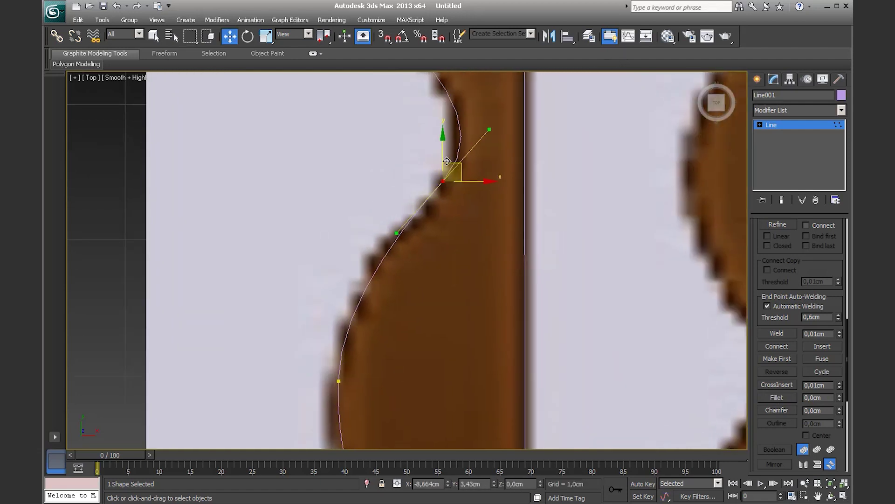
left_click_drag(440, 206, 435, 210)
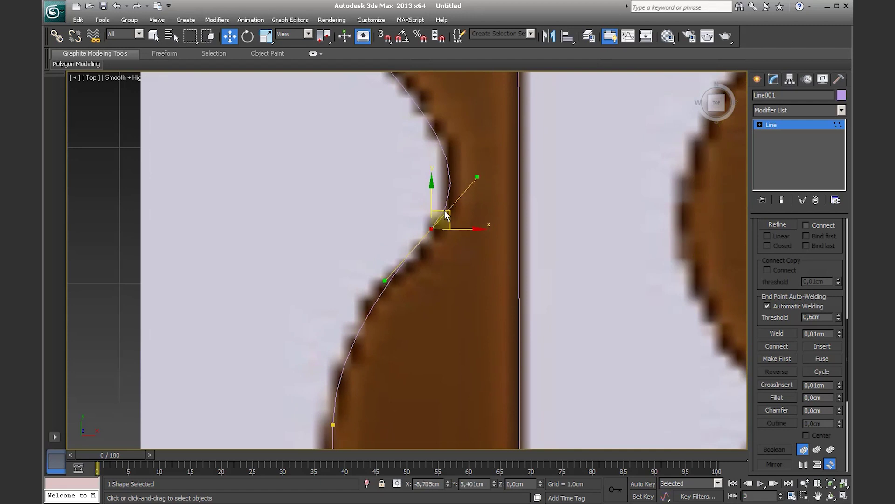
middle_click_drag(462, 170, 430, 275)
left_click(356, 166)
left_click_drag(369, 146, 376, 150)
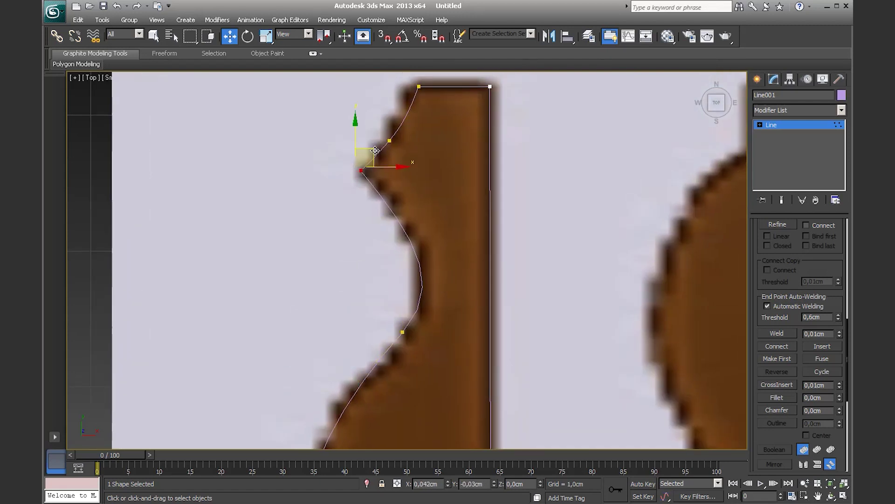
- Fillet the Ogee's upper-left corner and shift the top vertices onto the moulding edge
left_click(766, 398)
left_click_drag(362, 171, 363, 164)
key("w")
left_click(391, 141)
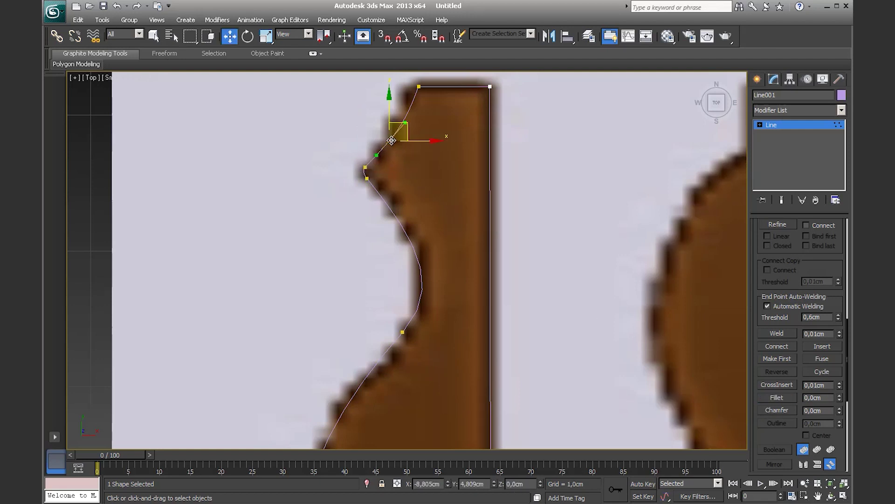
left_click_drag(402, 125, 400, 123)
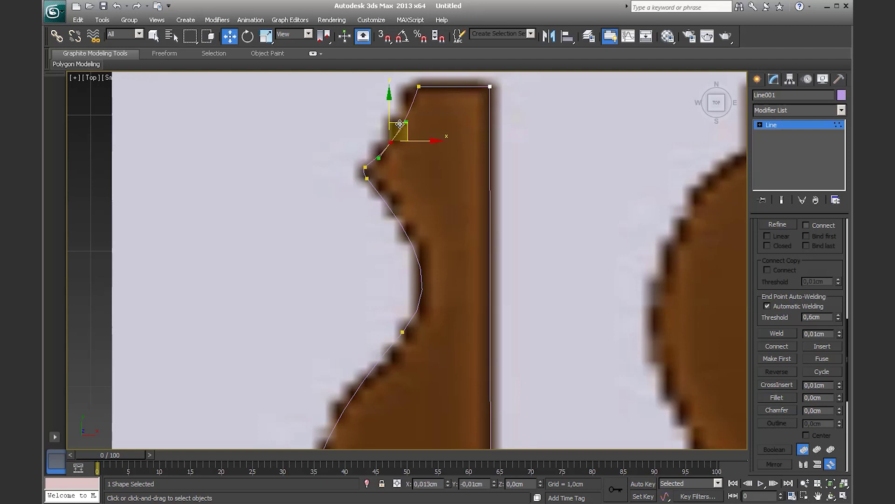
middle_click_drag(426, 113, 421, 168)
left_click(414, 141)
left_click_drag(437, 142, 432, 141)
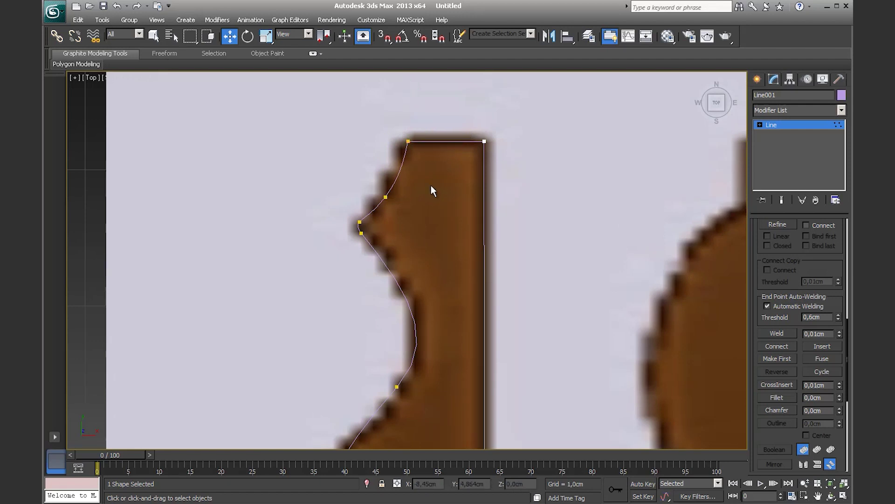
- Reshape the Ogee's lower vertices and tangent handles to match the bulge
scroll(408, 261, "down", 3)
left_click(403, 323)
left_click_drag(380, 346, 372, 344)
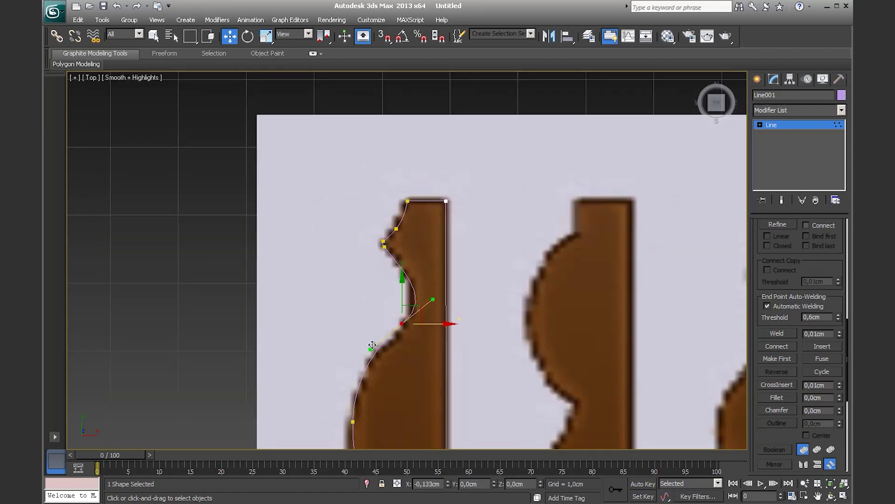
left_click_drag(409, 304, 409, 310)
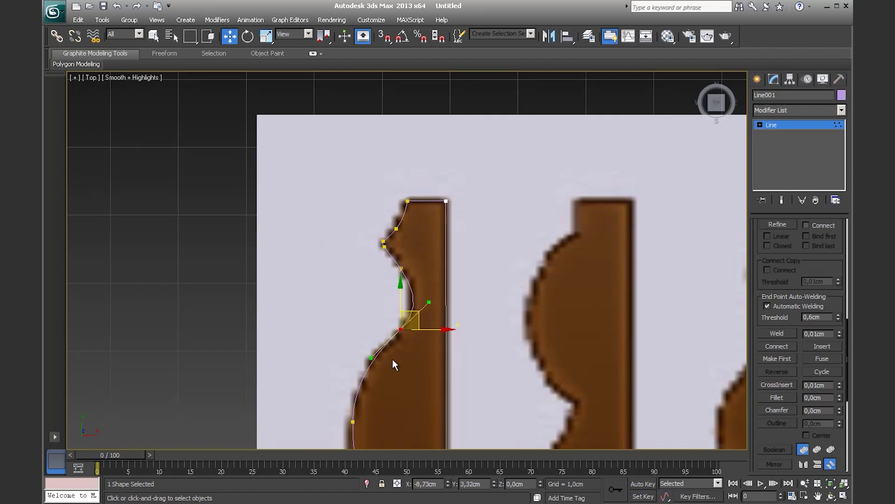
middle_click_drag(393, 360, 401, 306)
left_click_drag(424, 258, 421, 266)
scroll(421, 266, "up", 3)
scroll(426, 277, "down", 2)
scroll(496, 306, "down", 3)
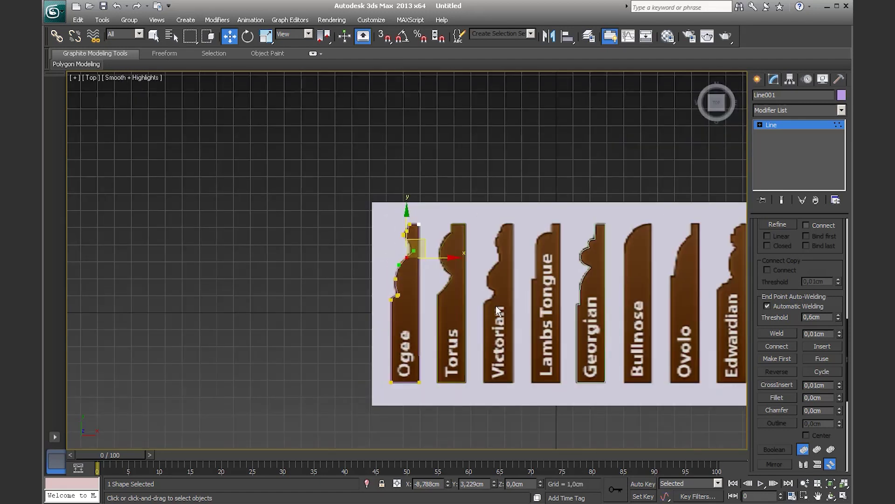
- Exit Vertex sub-object mode and select the reference image plane
left_click(781, 126)
middle_click_drag(443, 320, 334, 303)
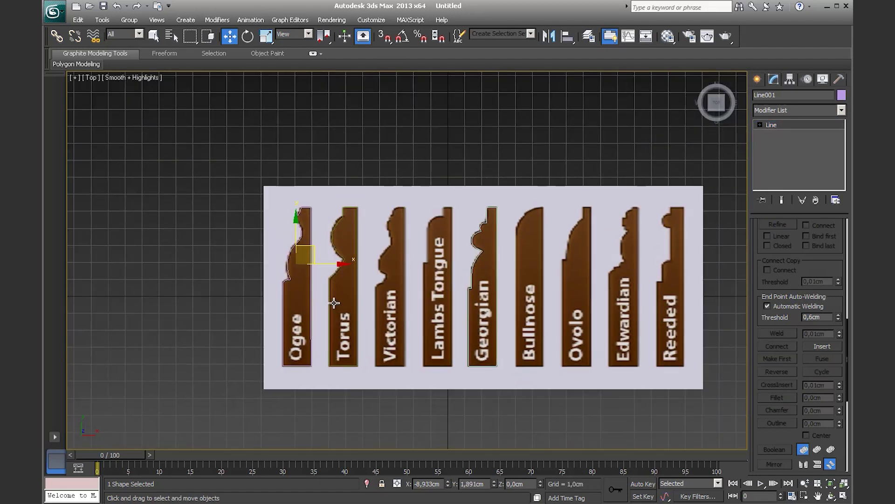
scroll(334, 303, "up", 5)
middle_click_drag(282, 294, 351, 302)
left_click(351, 302)
scroll(352, 302, "down", 4)
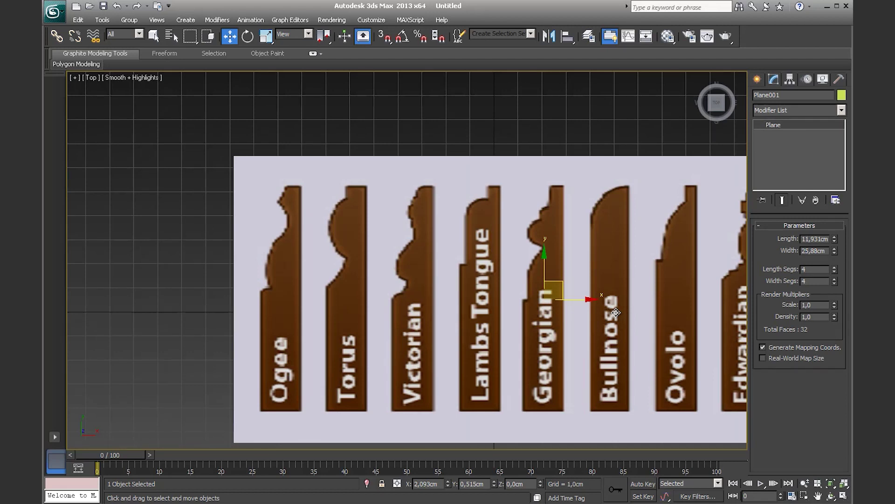
middle_click_drag(626, 294, 509, 270)
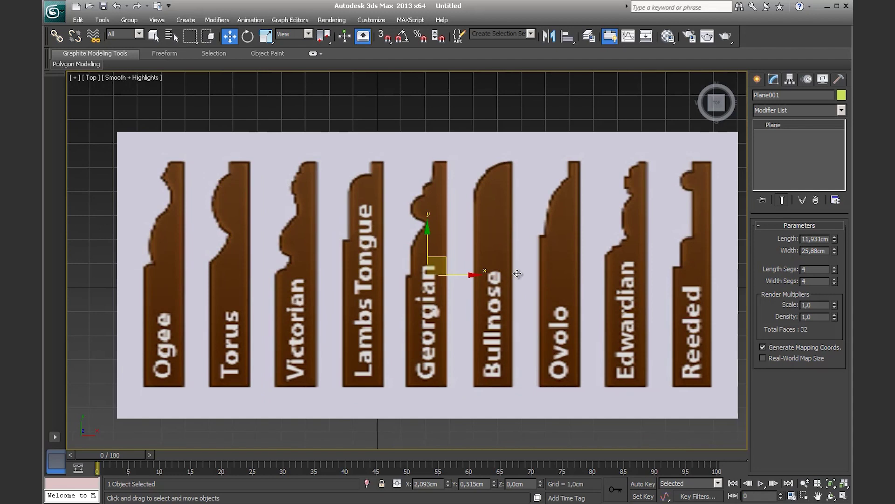
- Hide the reference image plane with Hide Selection from the right-click menu
right_click(523, 151)
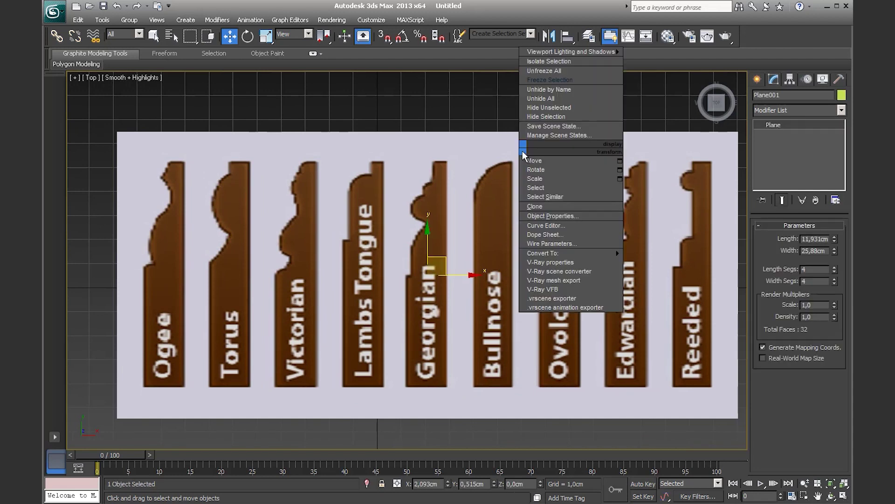
right_click(471, 148)
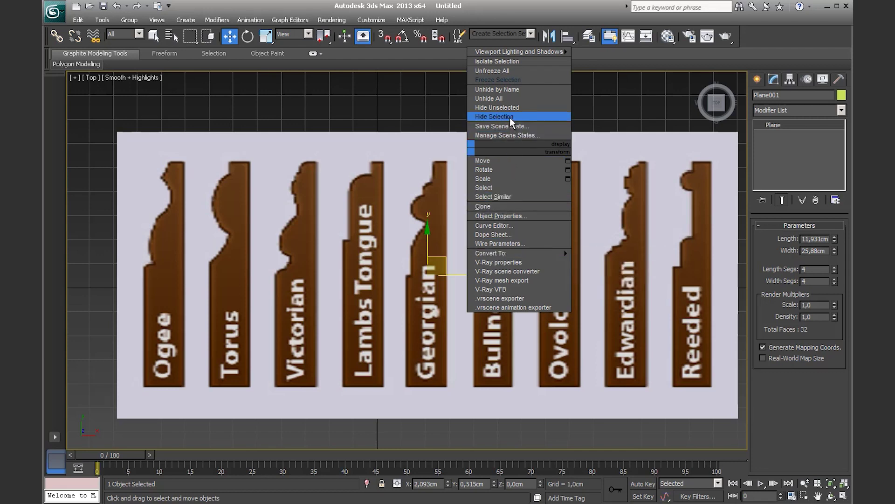
key("Escape")
scroll(401, 242, "down", 4)
left_click(464, 340)
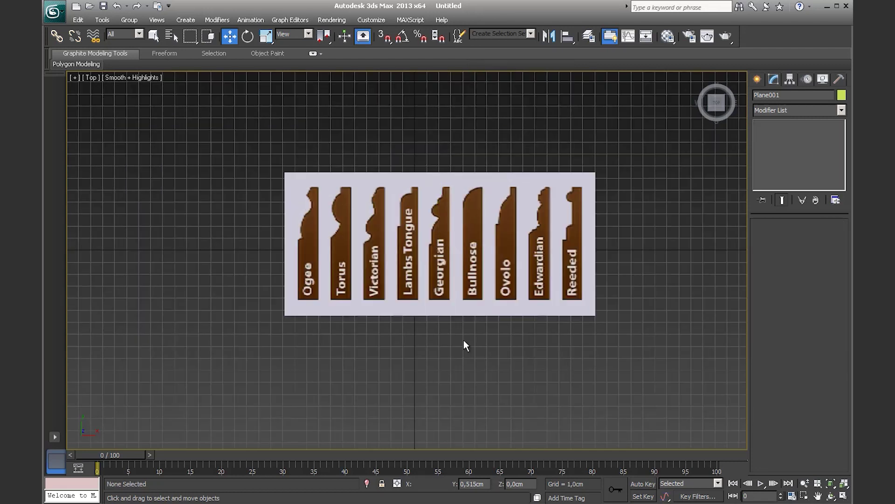
scroll(464, 339, "up", 5)
scroll(463, 340, "down", 1)
middle_click_drag(481, 290, 444, 309)
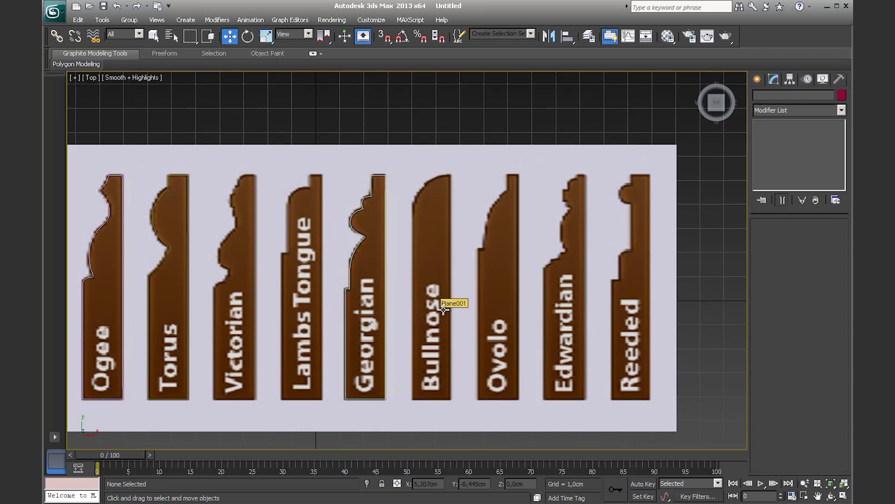
left_click(449, 151)
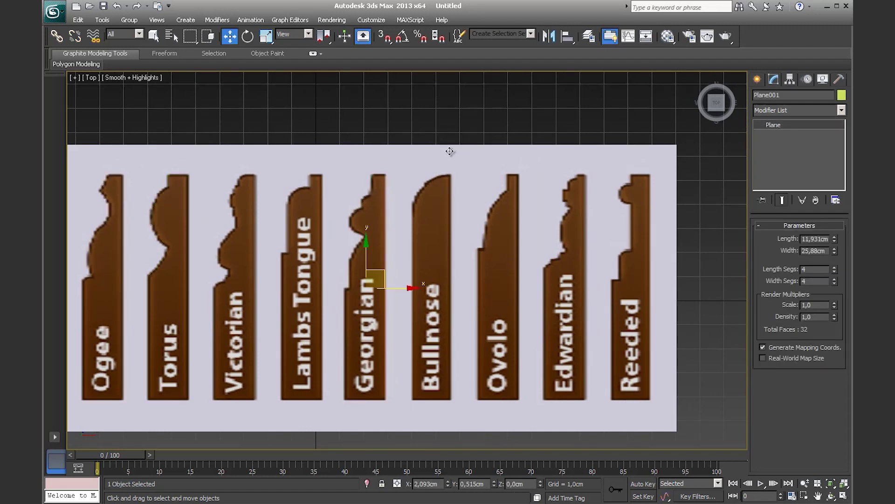
right_click(449, 150)
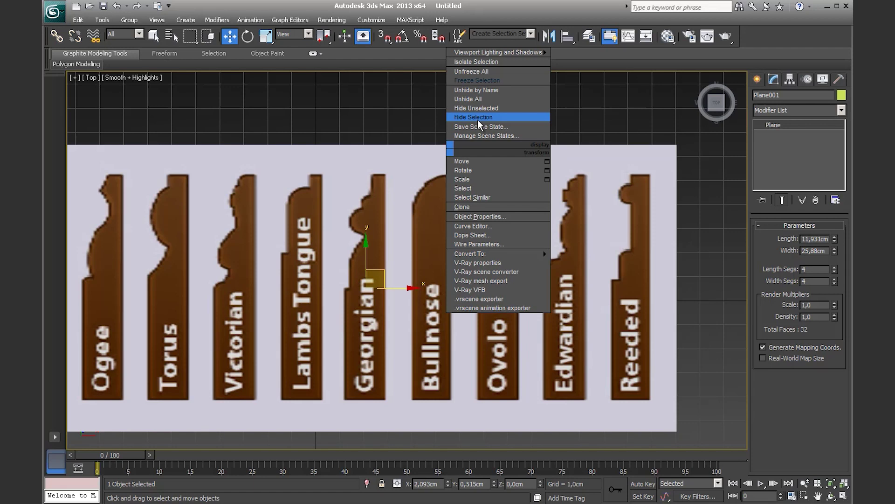
left_click(478, 120)
- Test Unhide All to bring the plane back, then hide it again
middle_click_drag(210, 264, 334, 262)
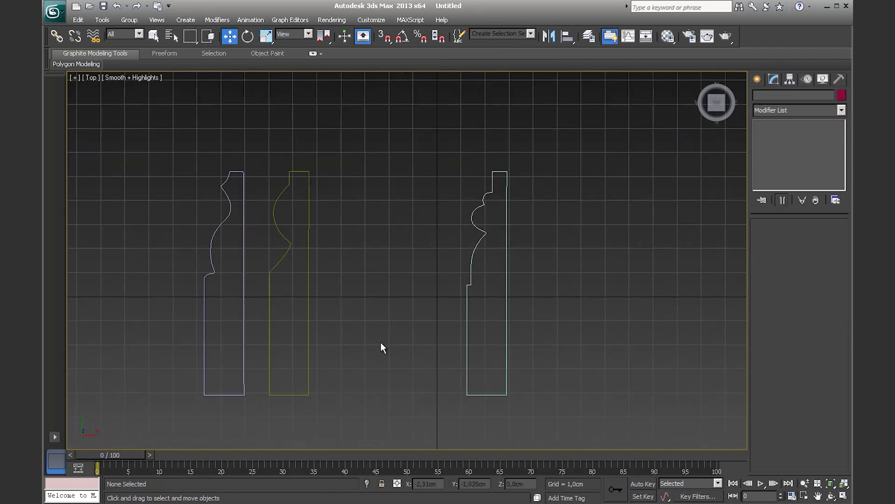
right_click(358, 223)
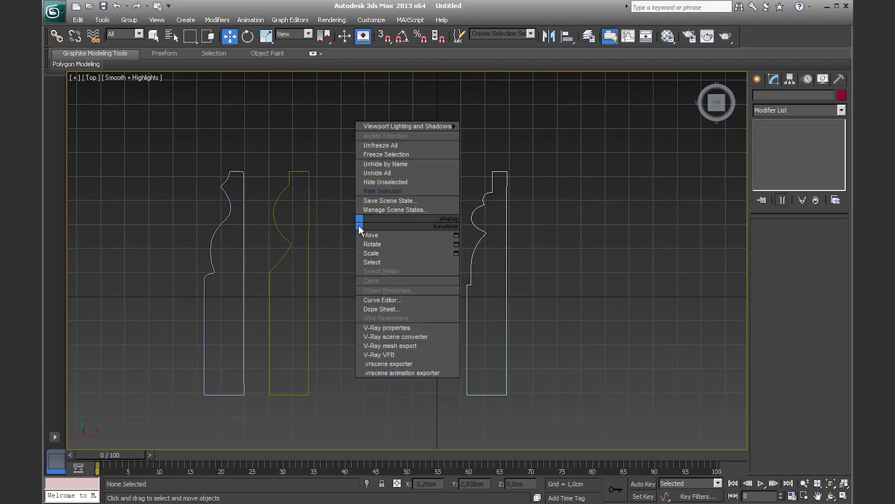
left_click(389, 173)
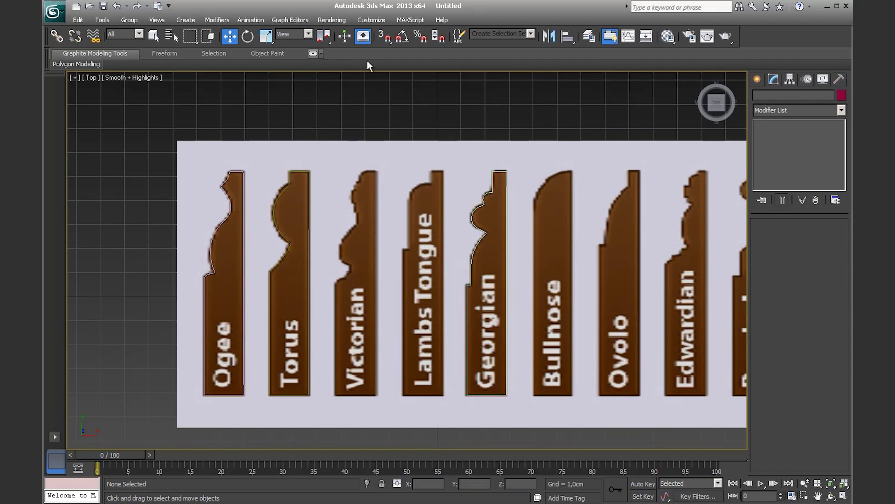
right_click(542, 164)
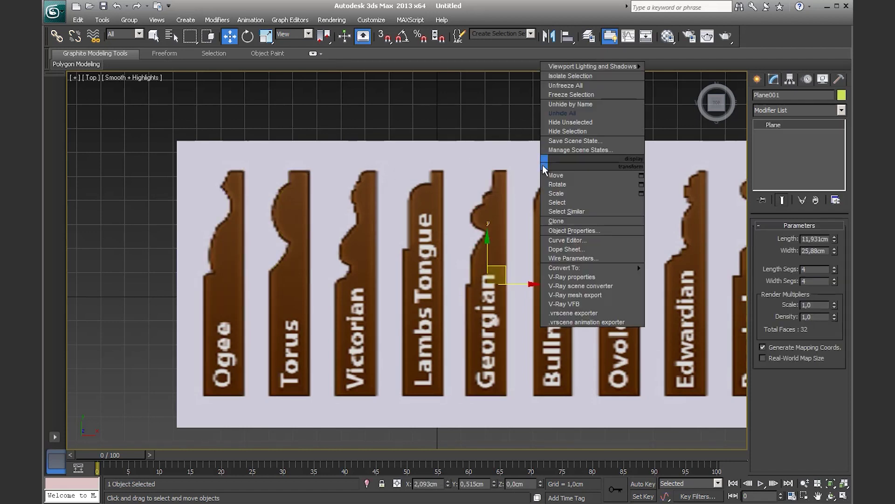
left_click(576, 128)
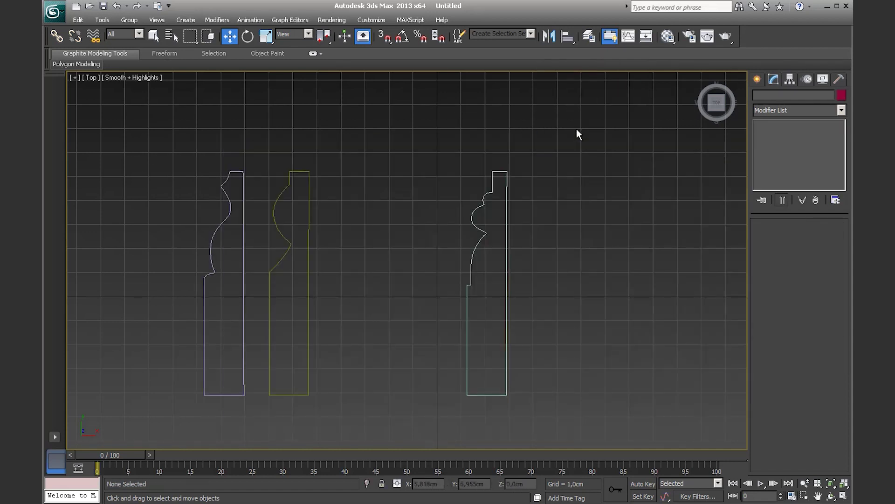
- Restore Plane001 via Unhide by Name, then hide the plane once more
right_click(560, 203)
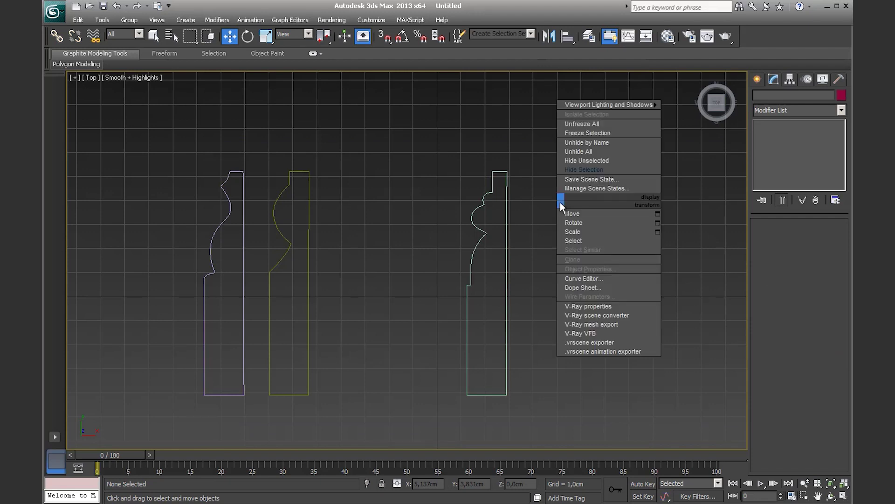
left_click(582, 144)
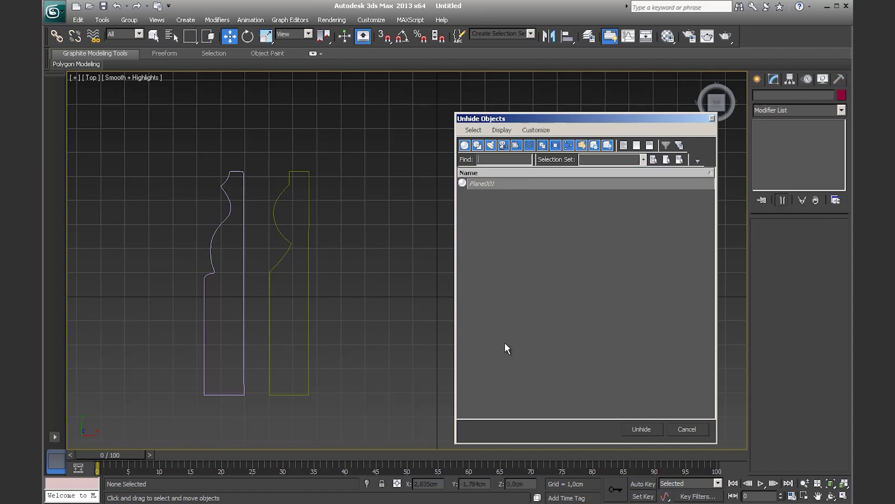
left_click(480, 185)
left_click(644, 428)
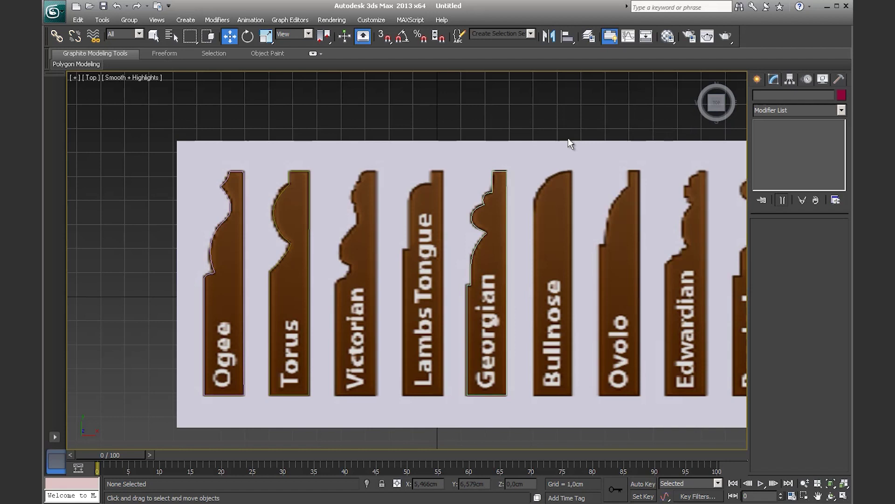
left_click(570, 147)
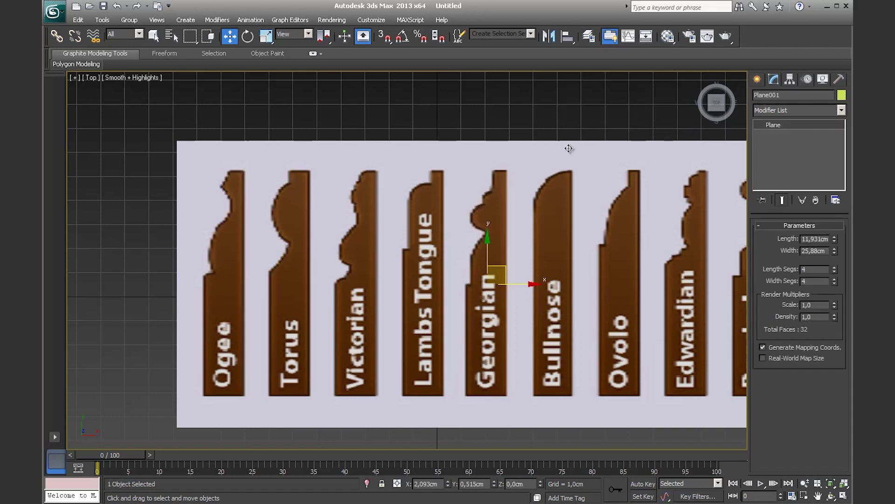
right_click(572, 156)
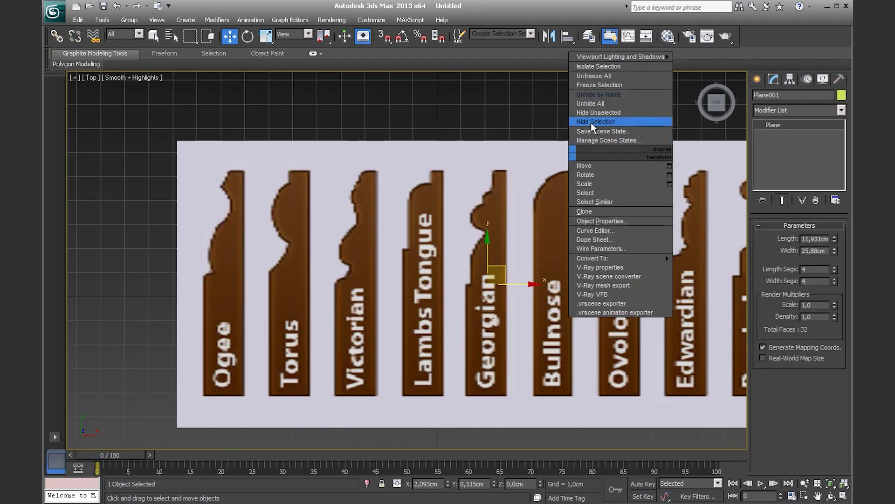
left_click(591, 121)
scroll(538, 301, "down", 4)
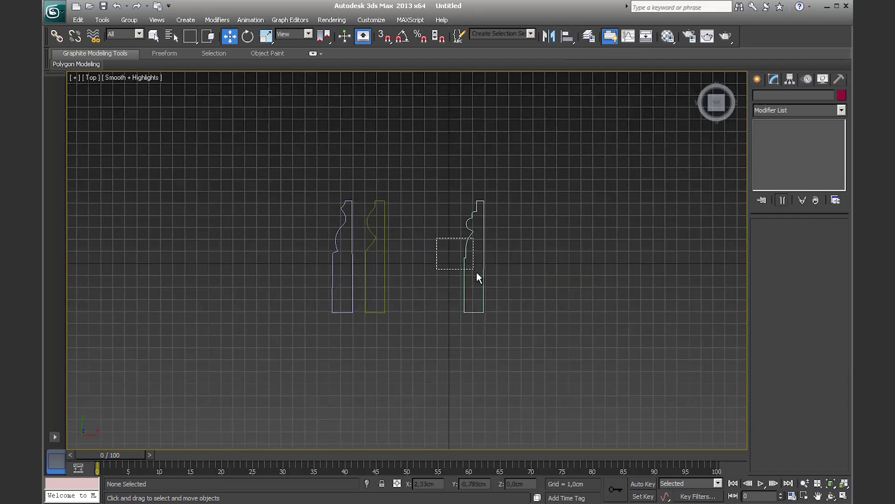
- Place Line003 beside the other two profiles and make all three outlines white
left_click_drag(437, 236, 478, 274)
left_click_drag(512, 243, 446, 236)
left_click_drag(289, 188, 418, 319)
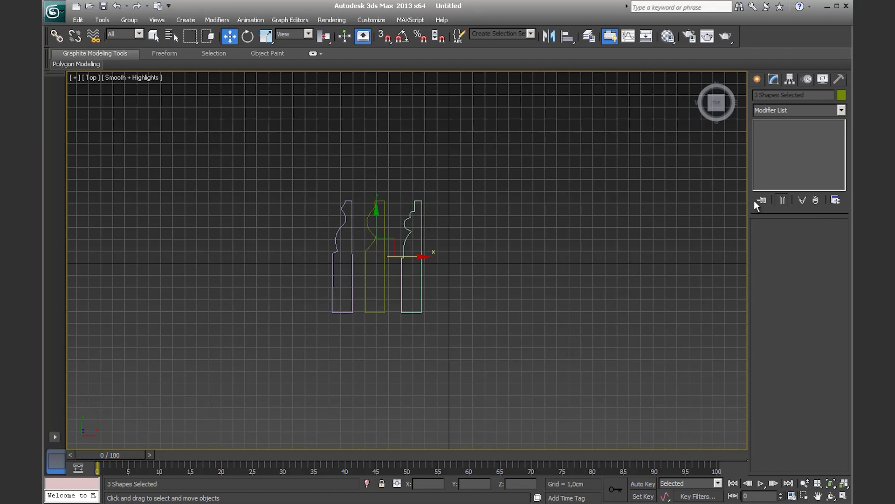
left_click(841, 94)
left_click(415, 319)
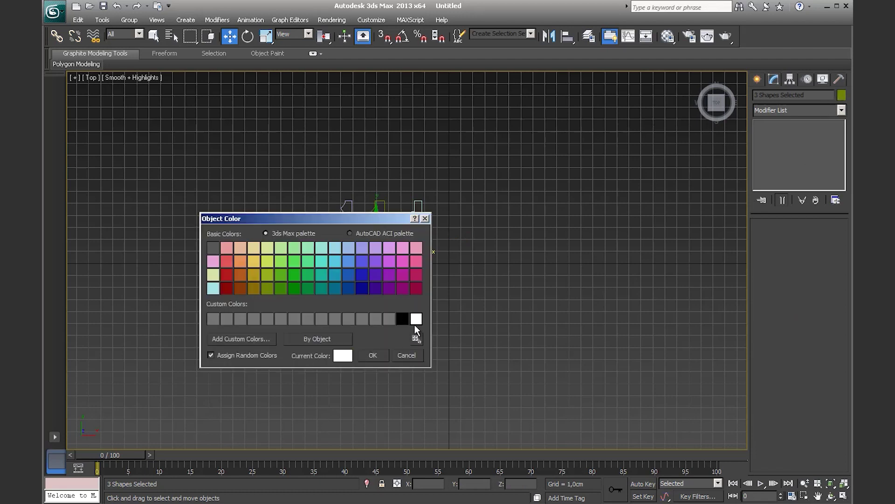
left_click(373, 355)
left_click(401, 352)
- Move the three white profile outlines aside, out of the working area
scroll(402, 350, "up", 5)
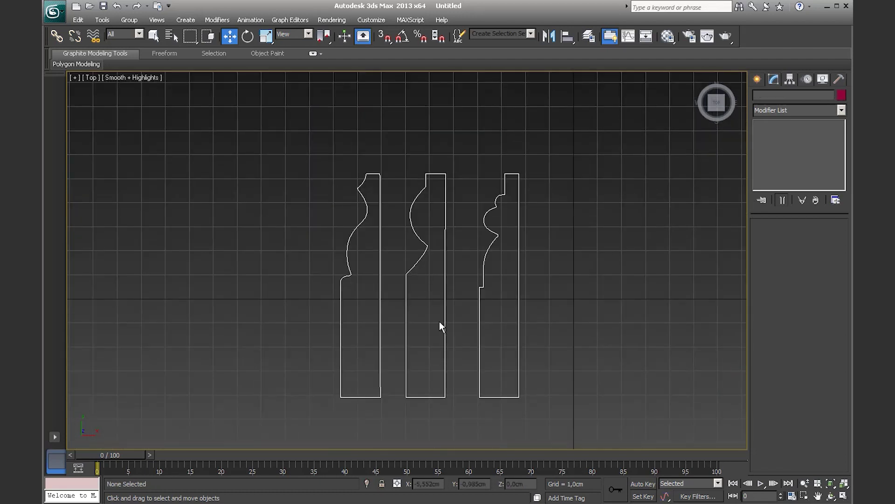
left_click(407, 305)
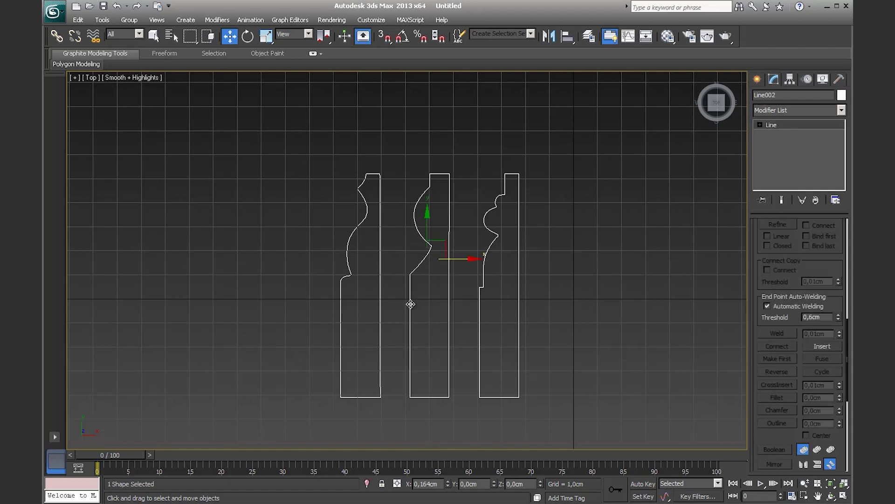
left_click(296, 248)
scroll(296, 248, "down", 3)
scroll(297, 249, "down", 2)
left_click_drag(409, 264, 554, 370)
left_click(486, 323)
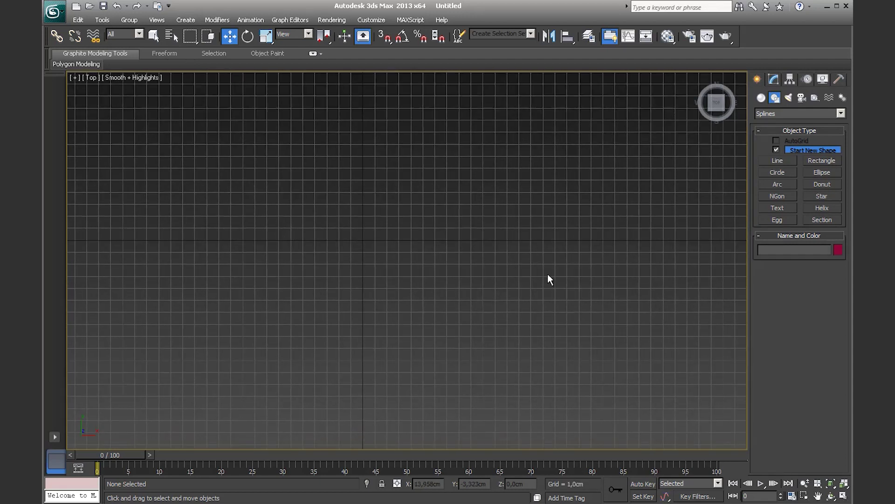
- Draw a rectangle spline near the centre of the Top viewport, redoing two attempts
left_click(822, 161)
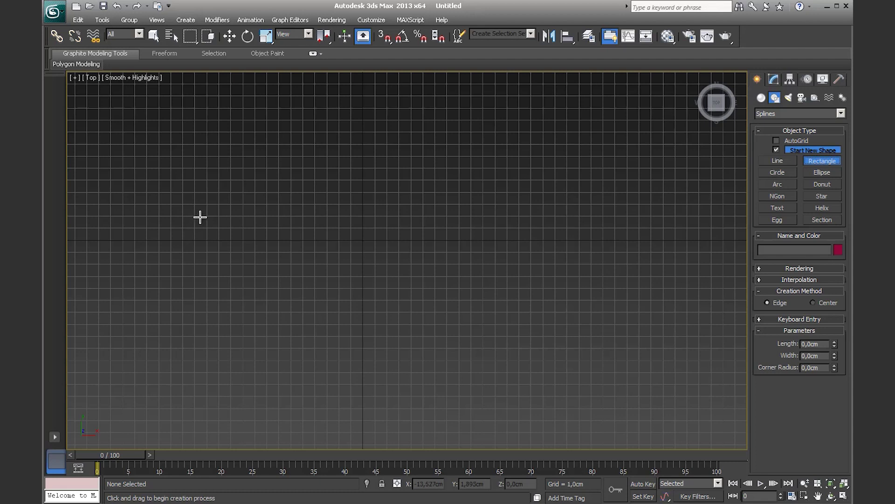
left_click_drag(206, 216, 431, 296)
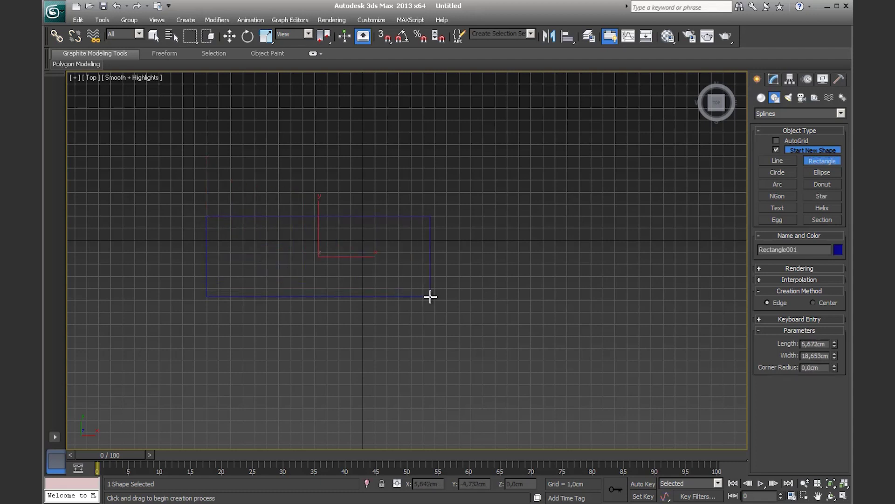
key("ctrl+z")
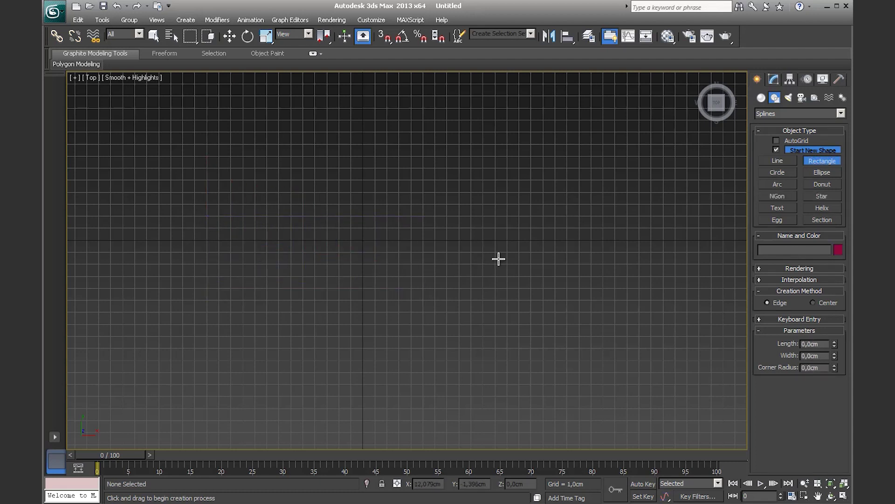
left_click_drag(234, 216, 441, 318)
key("ctrl+z")
mouse_move(268, 230)
left_mouse_down()
mouse_move(380, 306)
mouse_move(457, 330)
mouse_move(547, 322)
left_mouse_up()
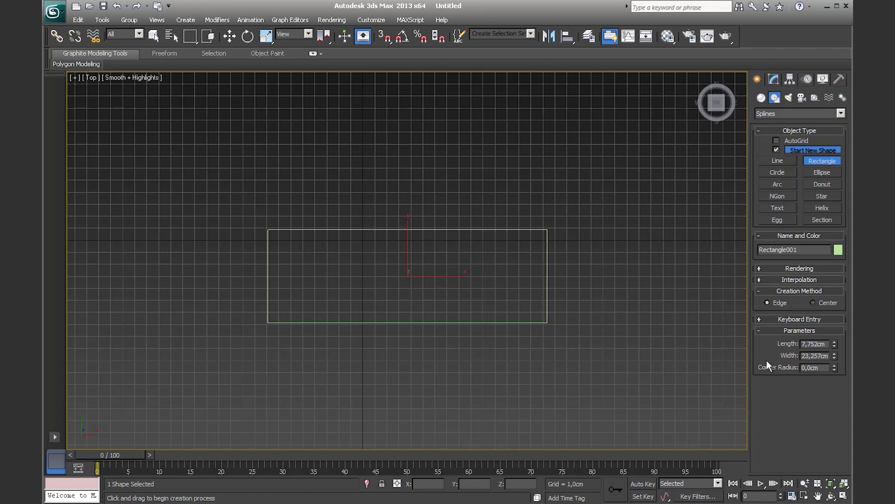
- Size the rectangle to 250 cm wide by 80 cm long and fit it in view
double_click(826, 356)
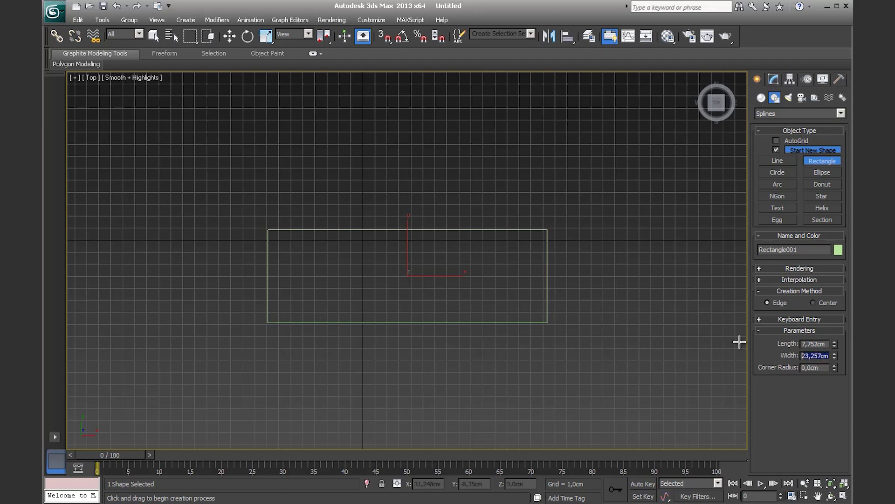
key("BackSpace")
key("Return")
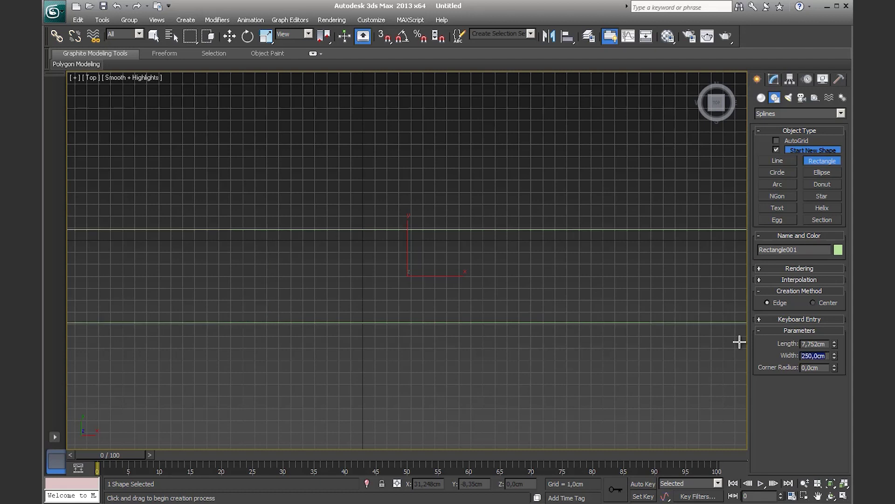
left_click(827, 343)
type("80")
key("Return")
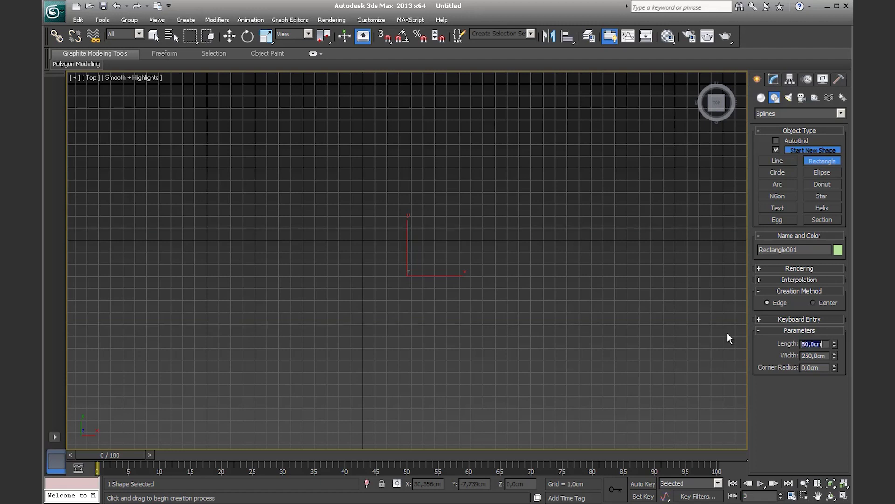
scroll(420, 278, "down", 5)
scroll(426, 268, "down", 2)
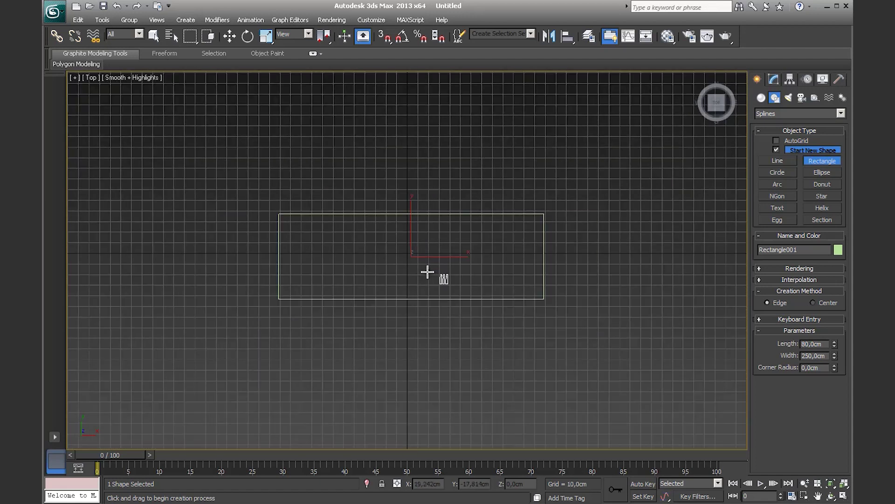
scroll(429, 271, "up", 1)
key("w")
left_click_drag(432, 272, 521, 334)
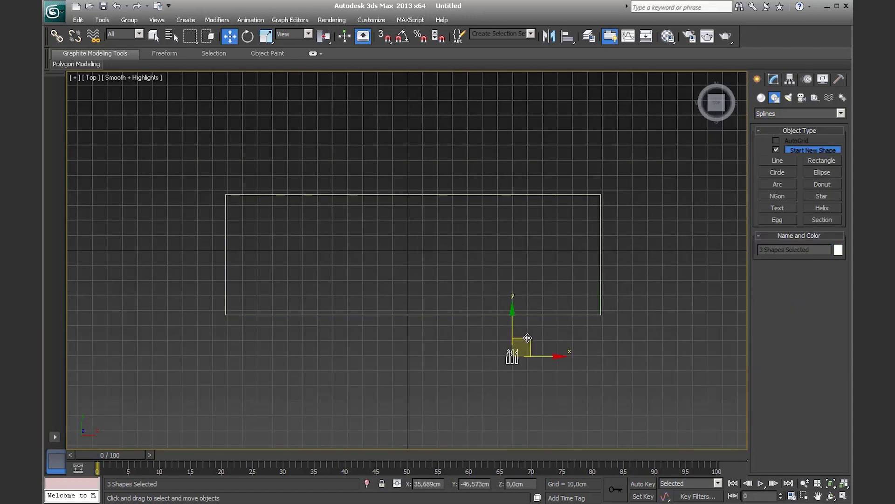
- Nudge Rectangle001 up and left, then view it obliquely in Perspective
left_click(407, 196)
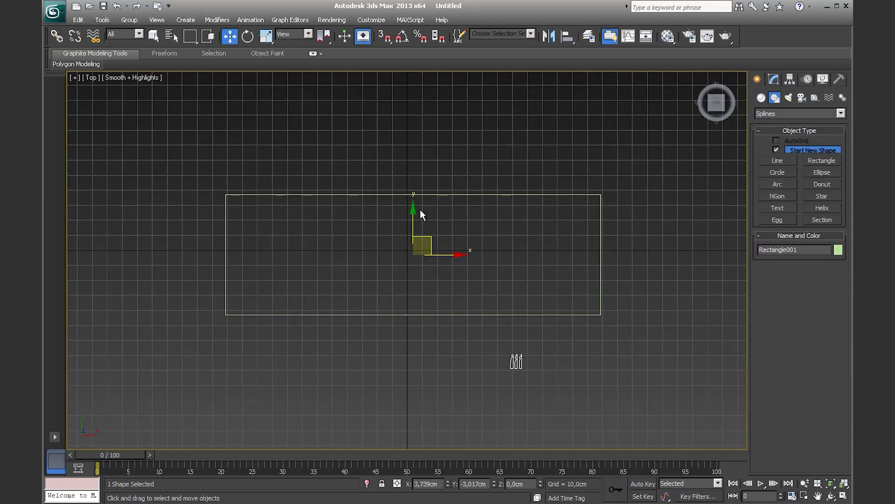
left_click_drag(431, 238, 418, 221)
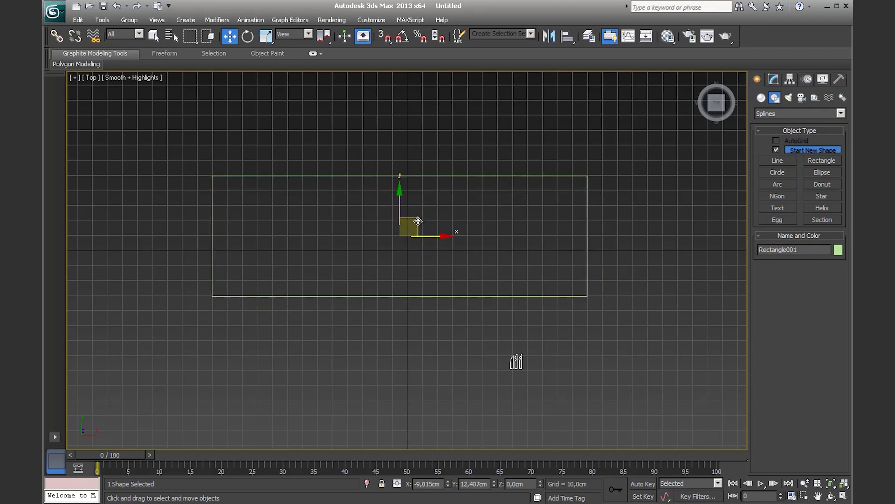
key("p")
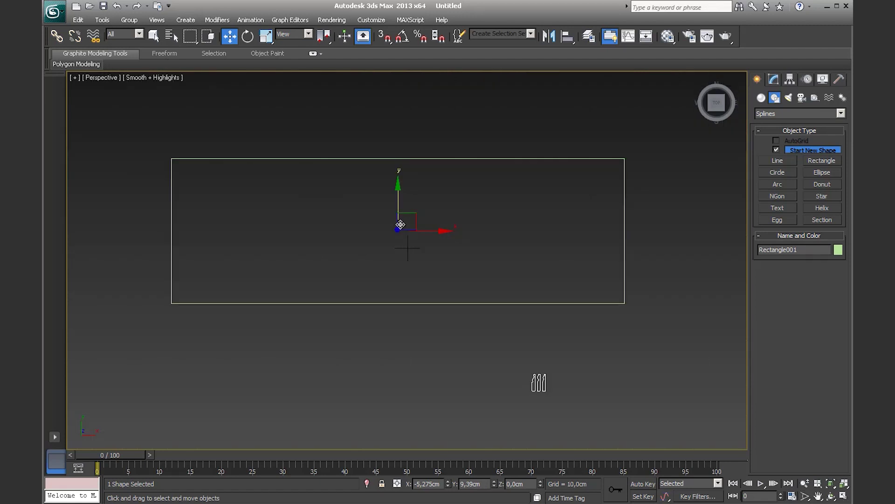
middle_click_drag(351, 259, 430, 227, "alt")
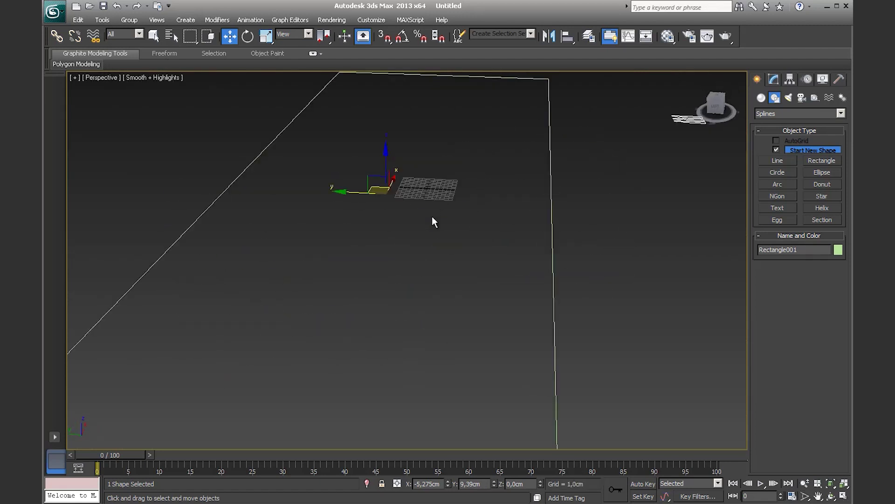
scroll(422, 219, "down", 2)
scroll(419, 217, "down", 2)
mouse_move(414, 220)
middle_mouse_down("alt")
mouse_move(430, 250)
mouse_move(376, 293)
middle_mouse_up("alt")
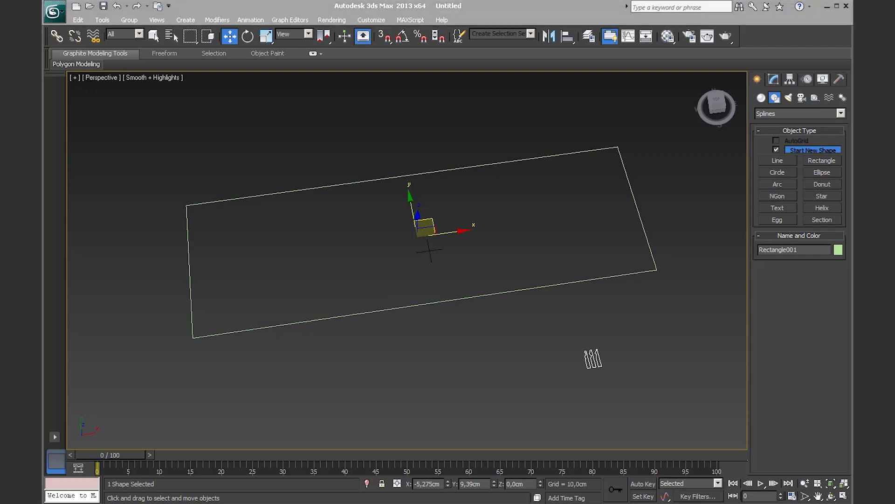
- Reselect the rectangle and move the Calculator window away from it
left_click(262, 233)
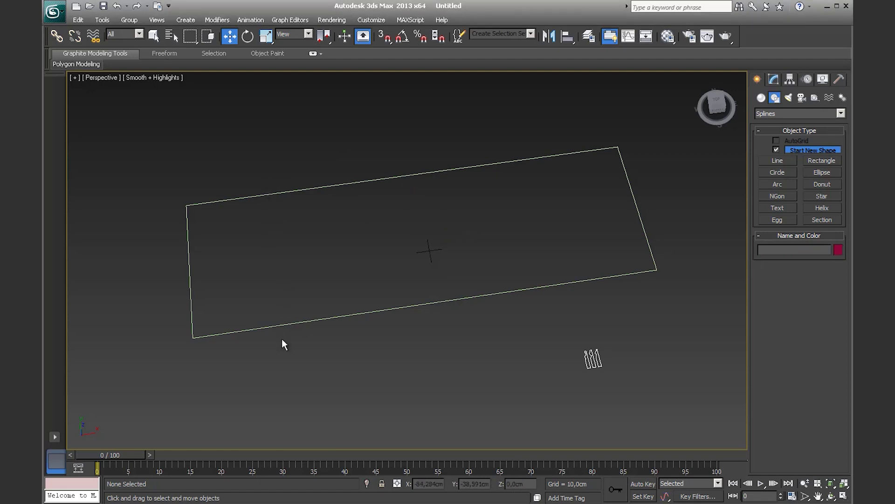
left_click_drag(271, 169, 286, 331)
left_click_drag(337, 165, 364, 329)
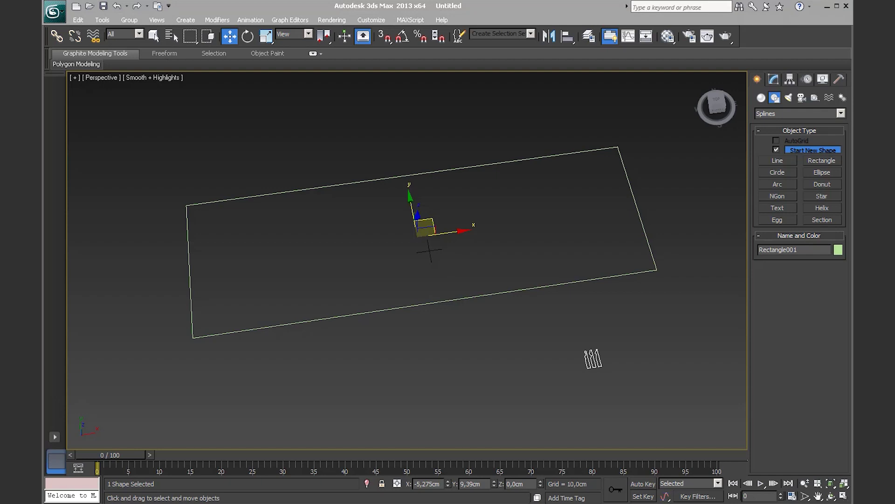
left_click_drag(318, 223, 543, 250)
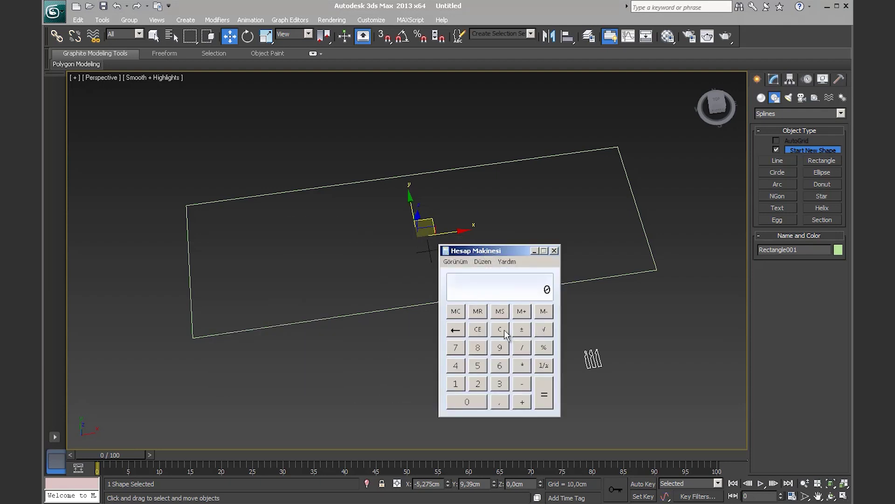
- Compute 250 ÷ 4 = 62,5 in Calculator and minimise it
left_click(479, 383)
left_click(477, 365)
left_click(472, 403)
left_click(522, 349)
left_click(456, 366)
left_click(549, 399)
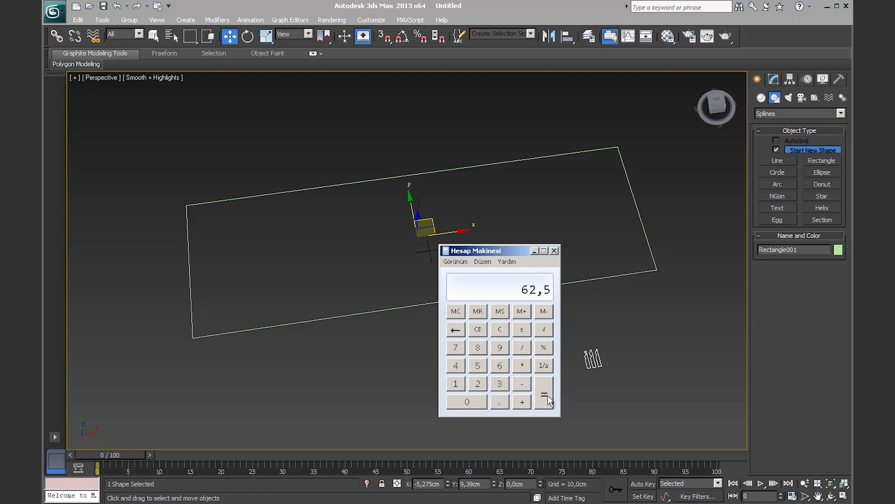
left_click(534, 251)
- Change the rectangle's Width to 62,5 cm in the Modify panel
left_click(774, 79)
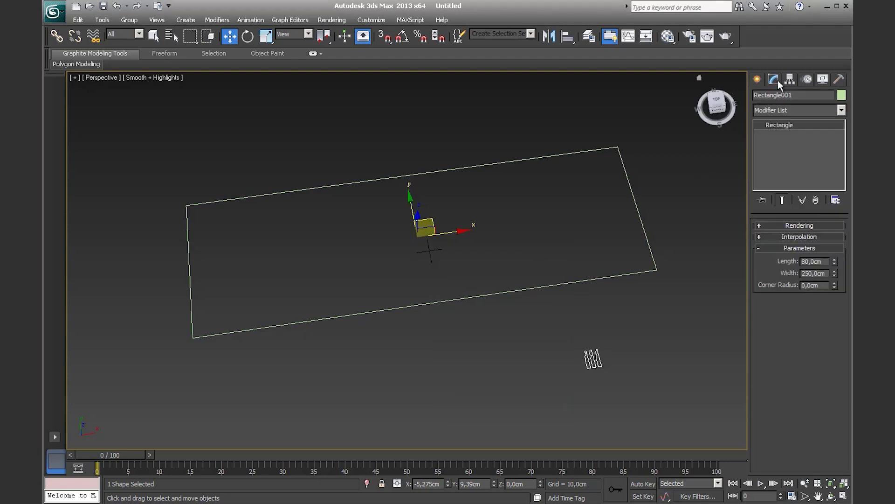
double_click(816, 272)
type("6")
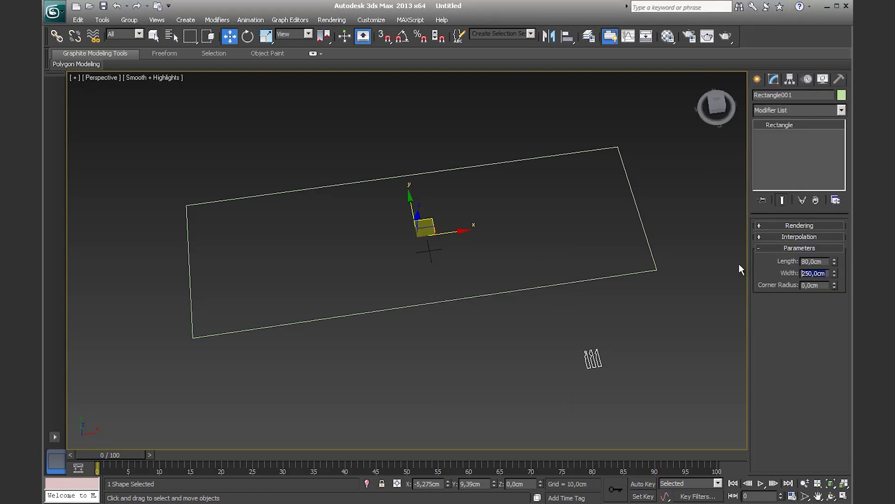
type("2,5")
key("Return")
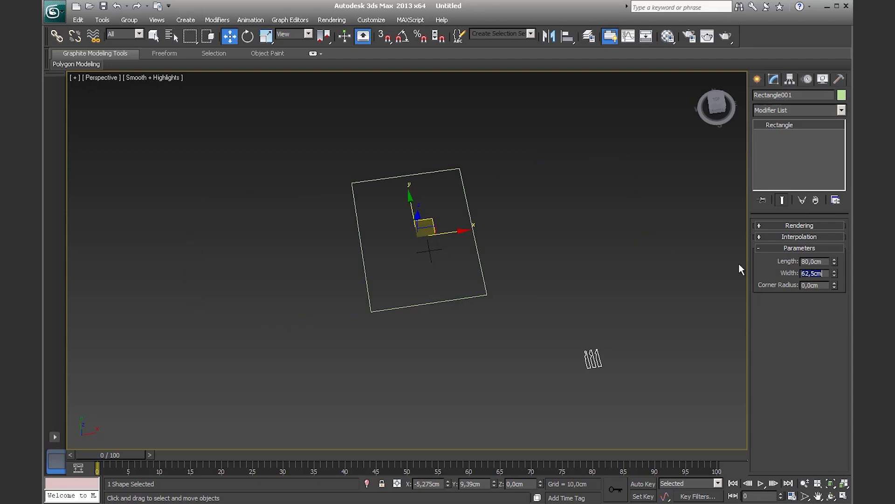
key("BackSpace")
- In the Top view, move the rectangle left of centre
left_click(523, 260)
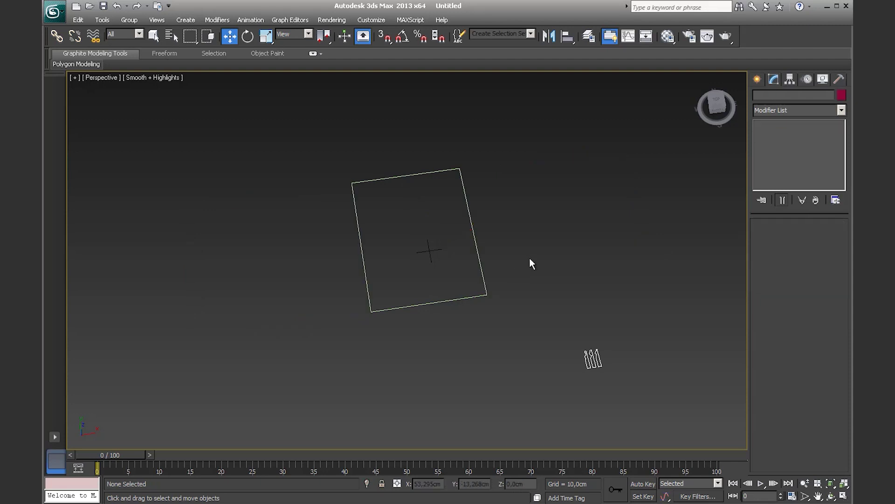
key("t")
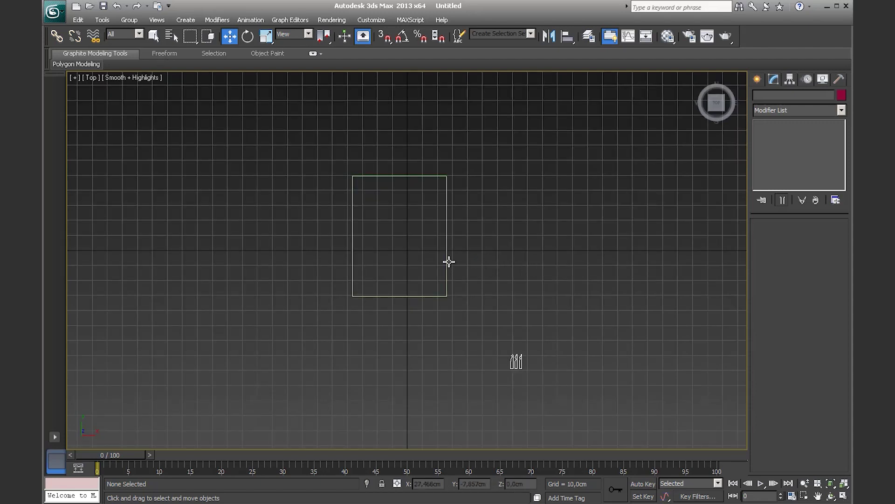
left_click(447, 262)
left_click_drag(440, 239, 354, 238)
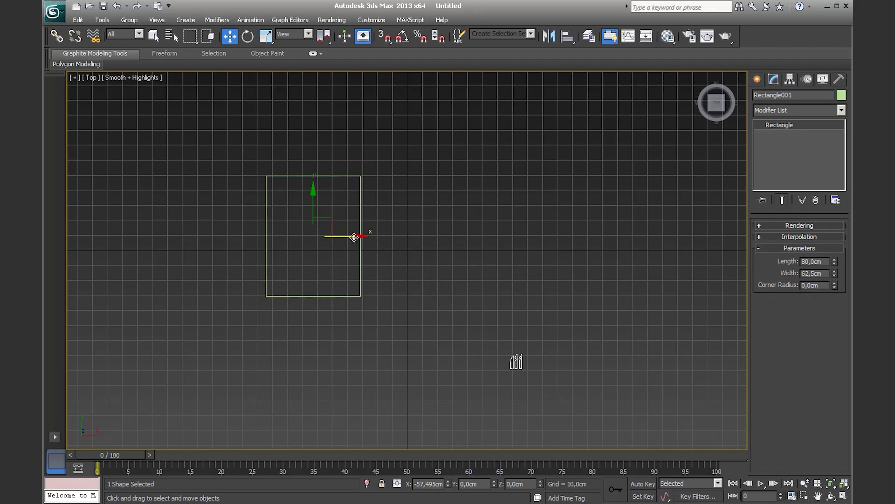
left_click_drag(354, 238, 289, 230)
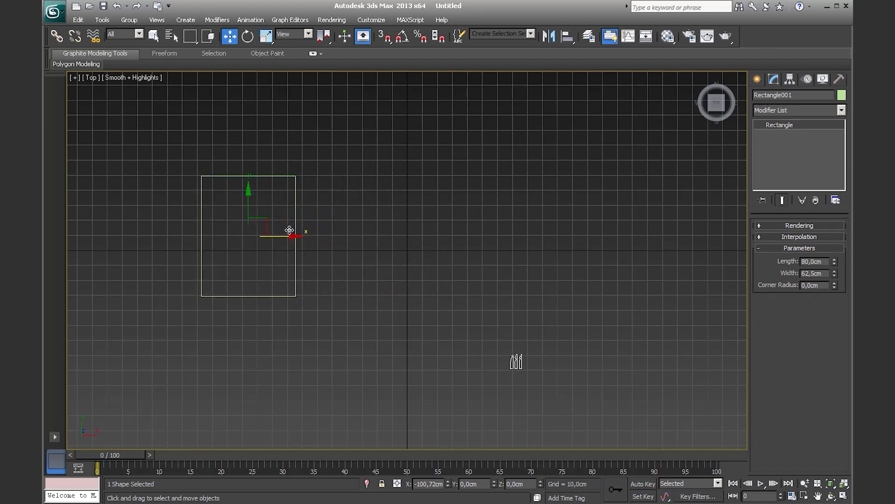
scroll(289, 229, "up", 4)
mouse_move(348, 262)
middle_mouse_down()
mouse_move(496, 270)
mouse_move(446, 212)
middle_mouse_up()
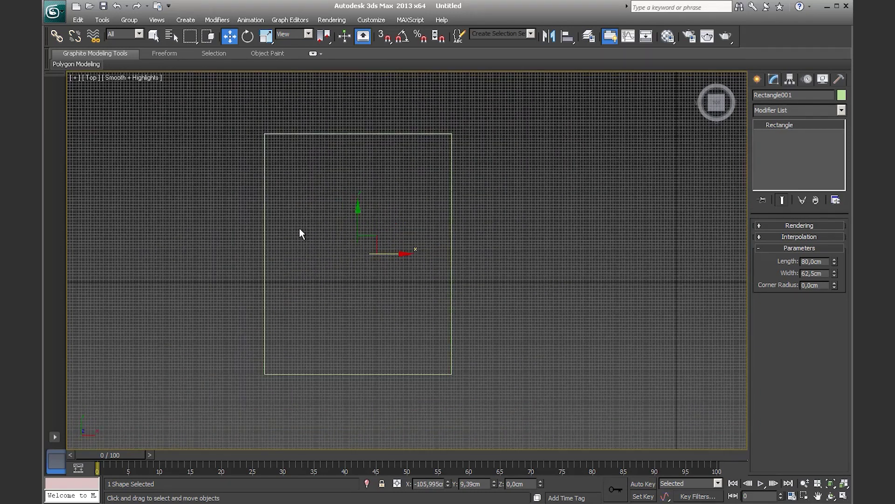
scroll(300, 228, "down", 2)
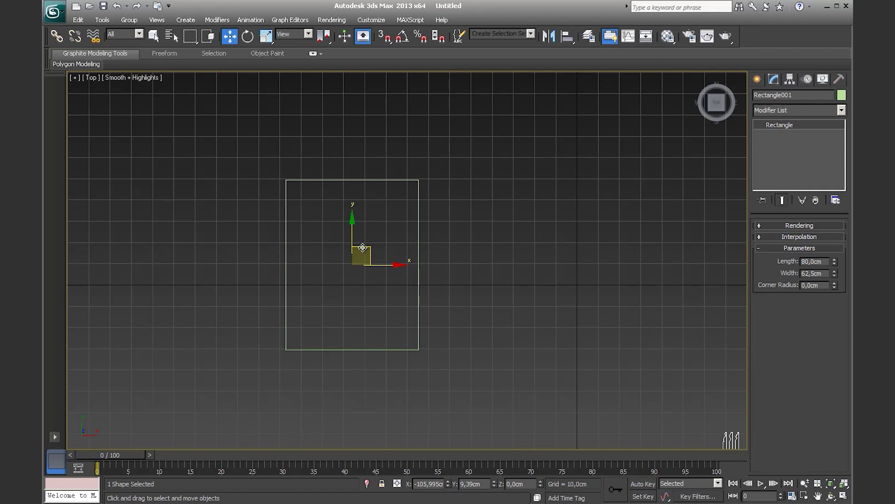
left_click(384, 38)
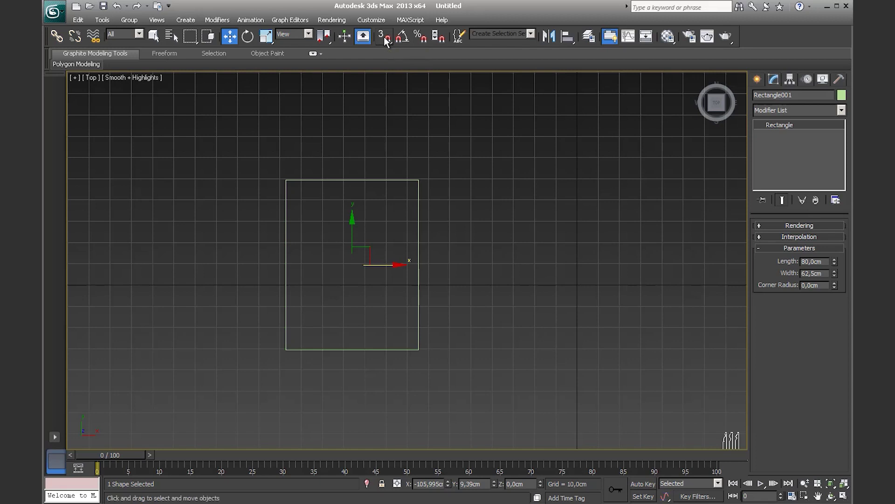
key("s")
key("s")
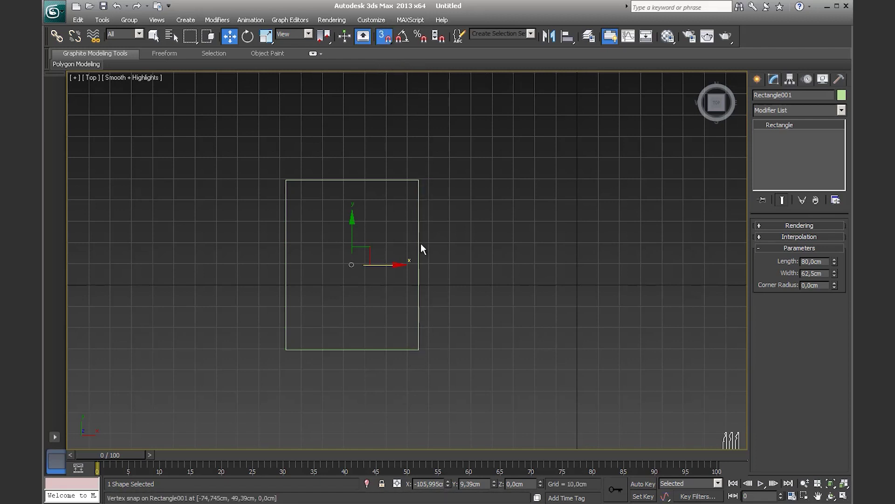
key("s")
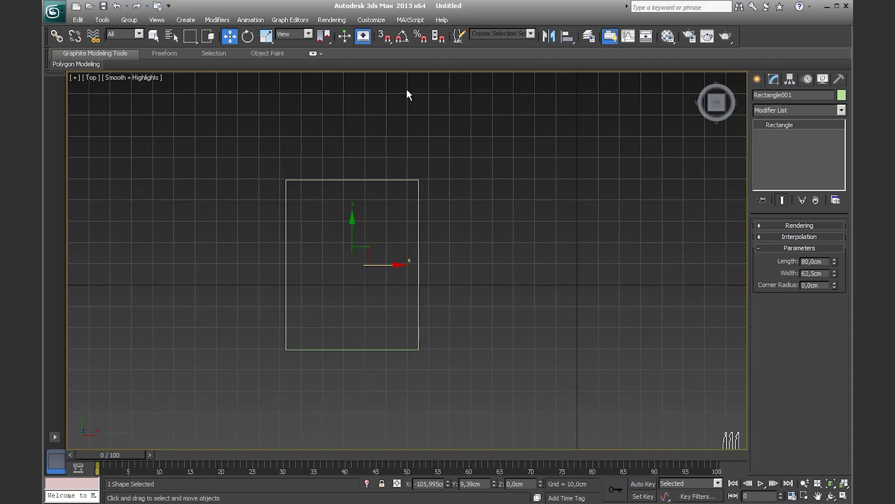
- Toggle the Vertex option in Grid and Snap Settings and re-enable snapping
right_click(387, 40)
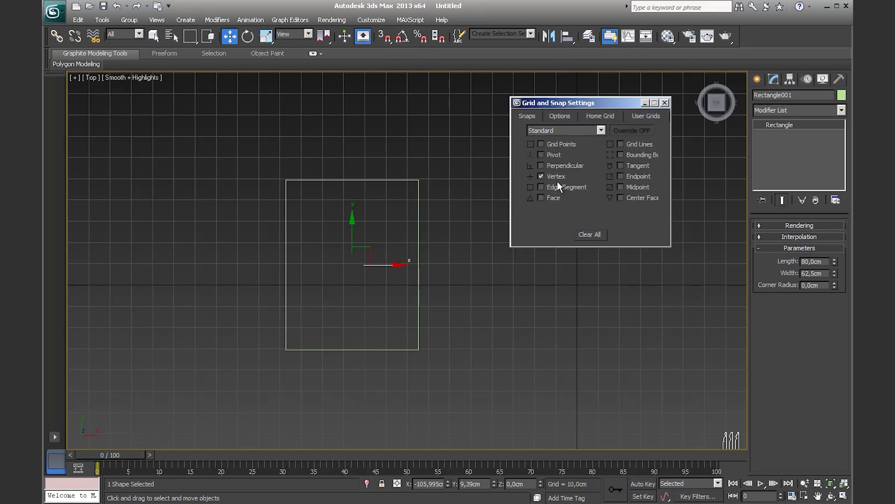
left_click(544, 176)
left_click(556, 177)
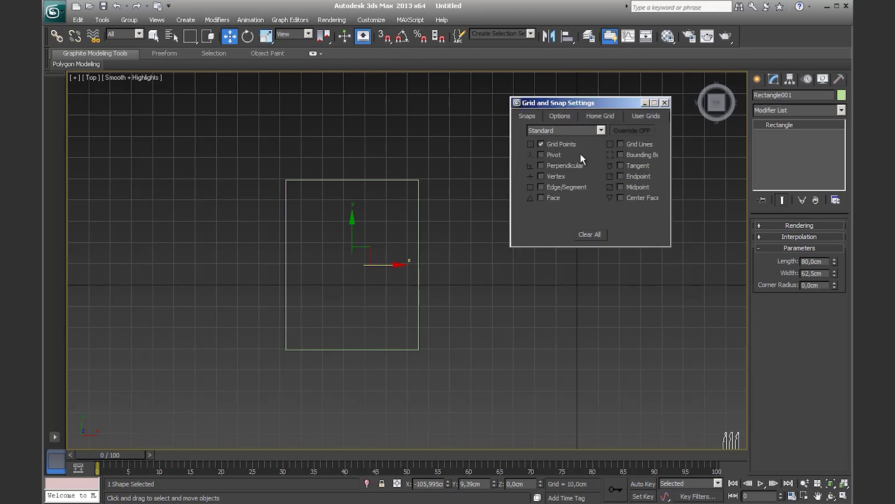
left_click(664, 103)
key("s")
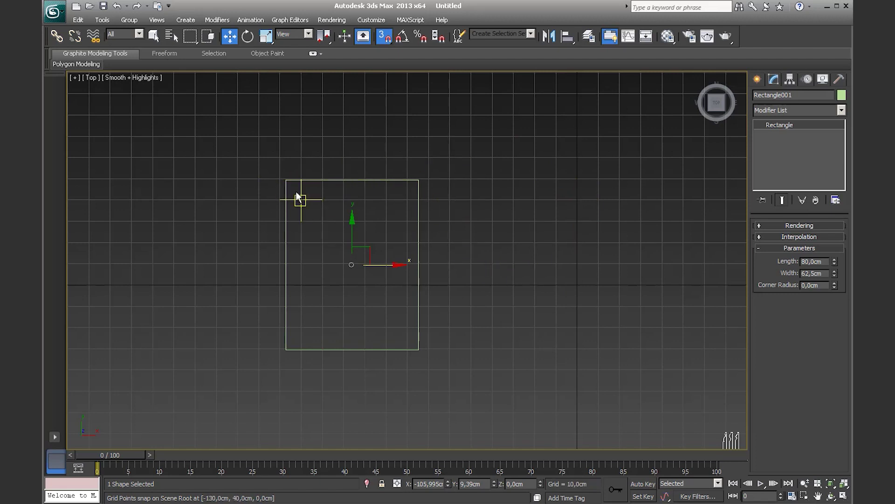
- Move the rectangle and frame its upper-left corner in view
mouse_move(281, 179)
left_mouse_down()
mouse_move(382, 185)
mouse_move(281, 179)
left_mouse_up()
scroll(303, 185, "up", 3)
middle_click_drag(272, 158, 477, 290)
scroll(477, 290, "up", 4)
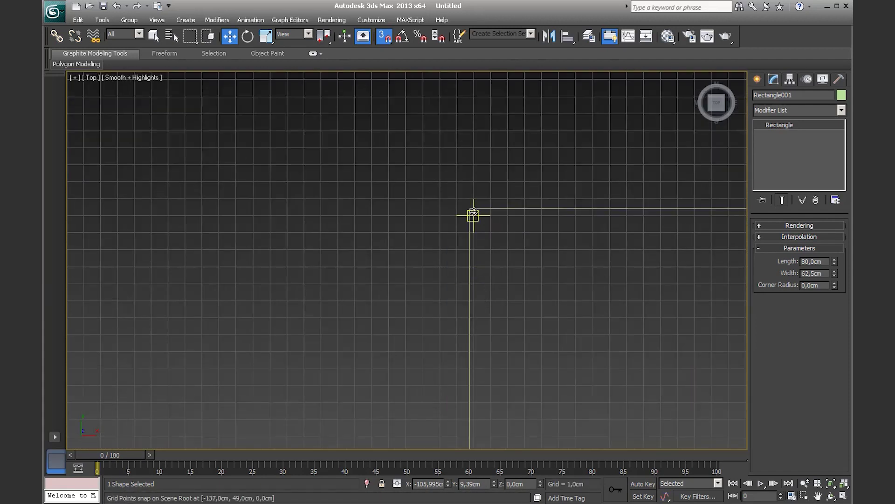
scroll(492, 237, "down", 8)
scroll(448, 281, "down", 2)
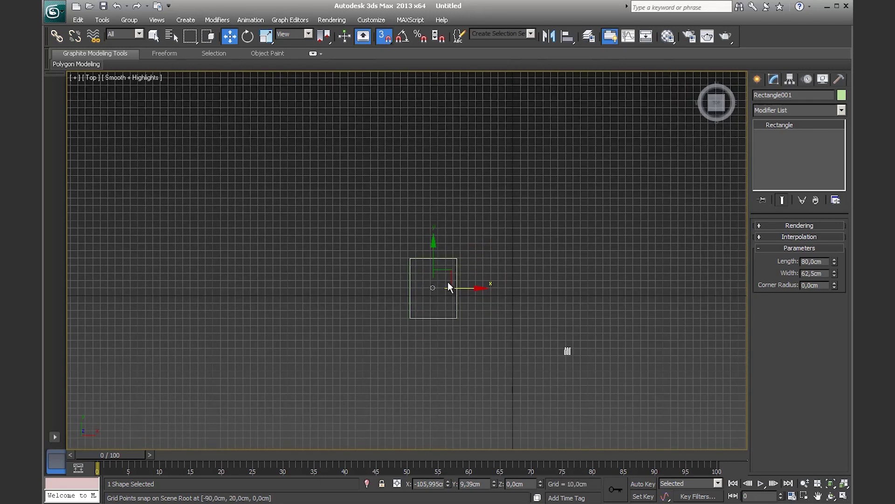
scroll(448, 282, "down", 2)
middle_click_drag(486, 303, 471, 299)
scroll(417, 282, "up", 4)
middle_click_drag(418, 282, 403, 258)
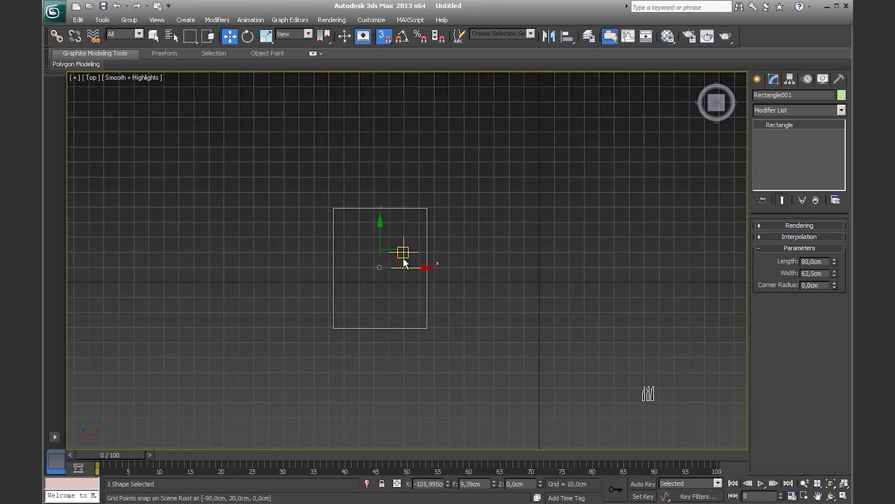
scroll(403, 258, "up", 2)
middle_click_drag(374, 230, 404, 232)
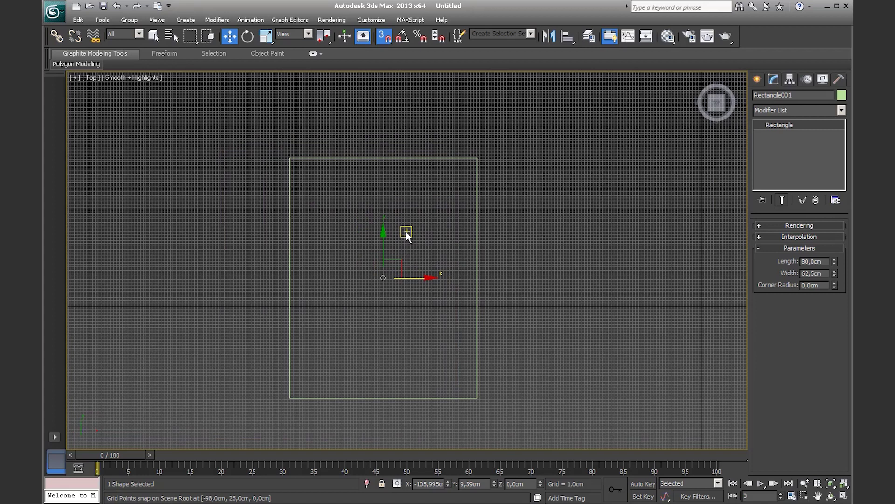
- Turn on vertex snapping and nudge the rectangle slightly left and down
right_click(385, 42)
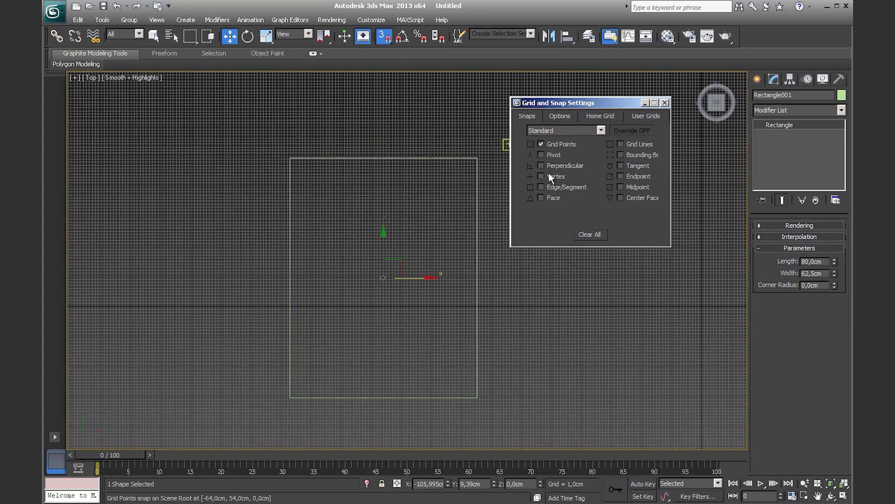
left_click(664, 103)
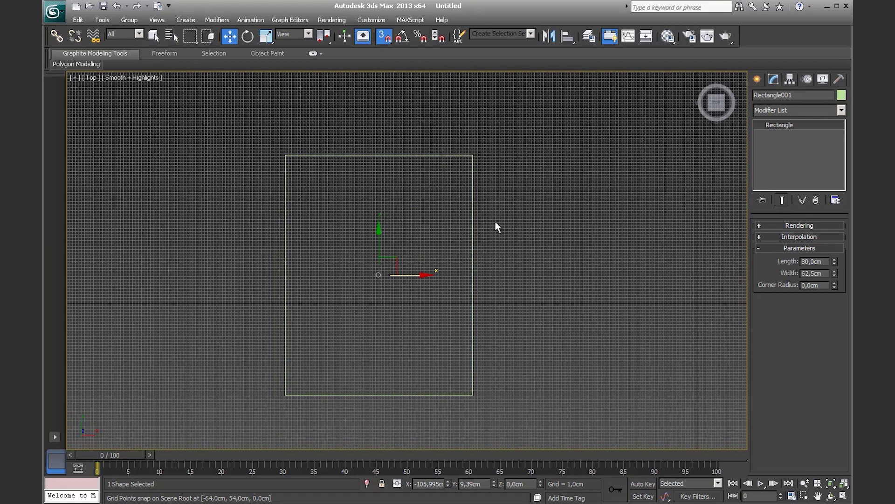
scroll(495, 221, "down", 1)
scroll(494, 233, "down", 1)
middle_click_drag(448, 245, 321, 265)
left_click_drag(270, 250, 256, 271)
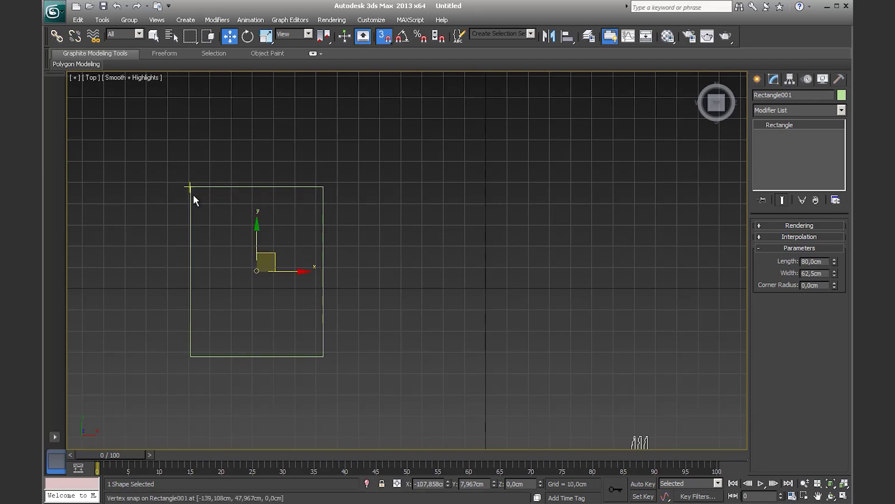
- Hide the grid and snap-copy the rectangle beside the original by its corner
scroll(193, 194, "up", 1)
middle_click_drag(106, 176, 153, 156)
key("g")
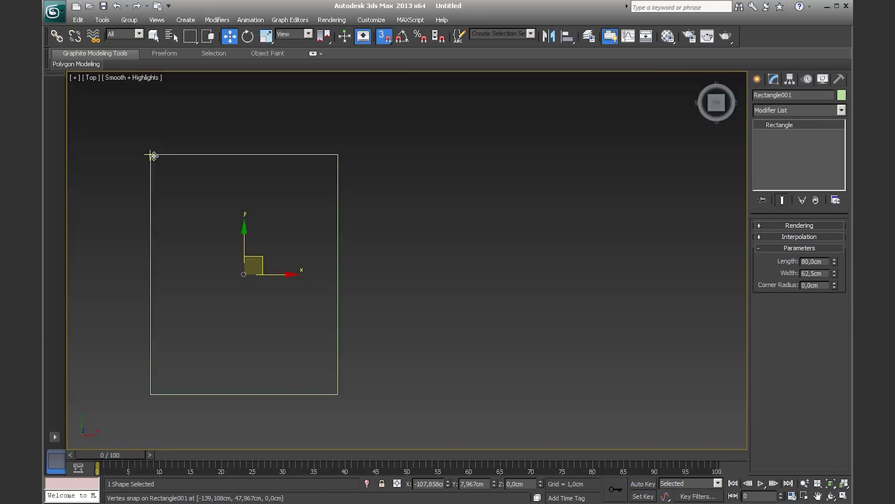
middle_click_drag(183, 202, 184, 197)
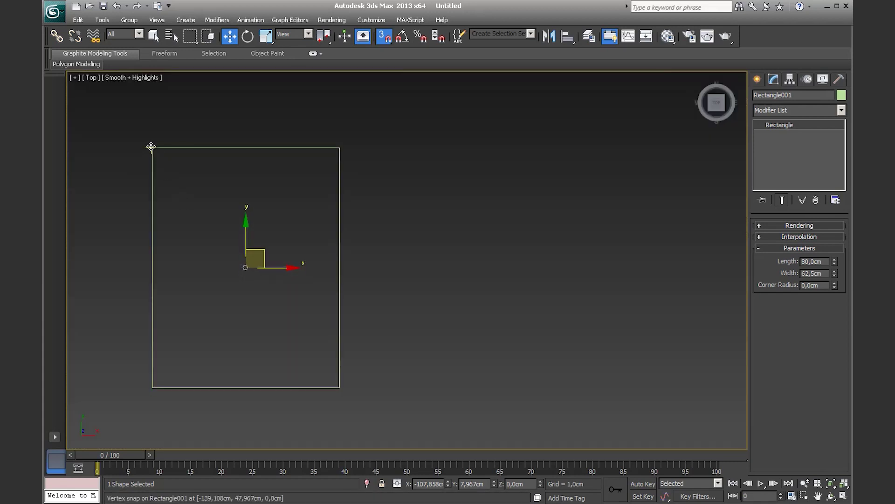
mouse_move(151, 147)
left_mouse_down("shift")
mouse_move(514, 138)
mouse_move(343, 153)
left_mouse_up("shift")
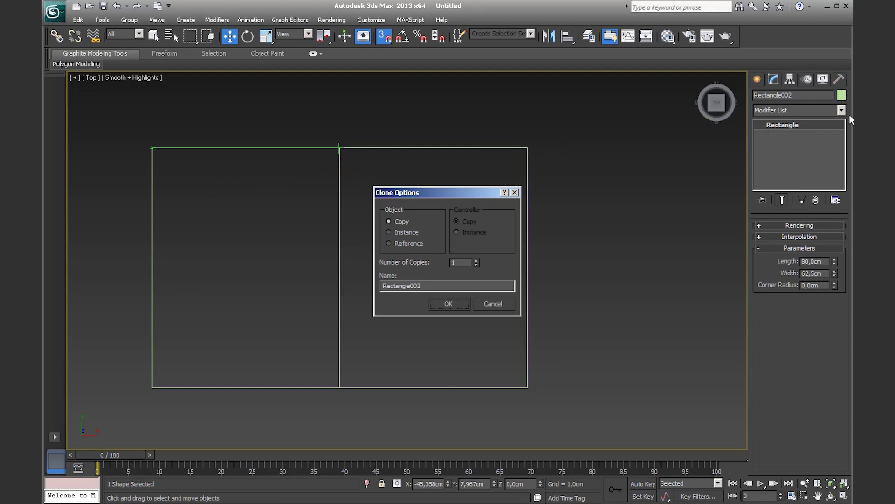
- Set the copy count in Clone Options to fill the row, then select the middle rectangle
left_click_drag(433, 194, 481, 266)
double_click(513, 335)
type("3")
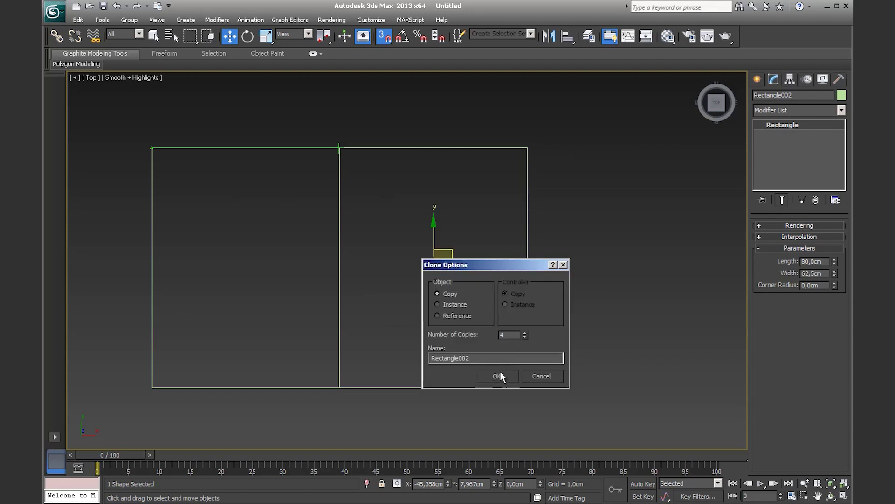
left_click(497, 376)
scroll(381, 311, "down", 3)
middle_click_drag(447, 316, 396, 312)
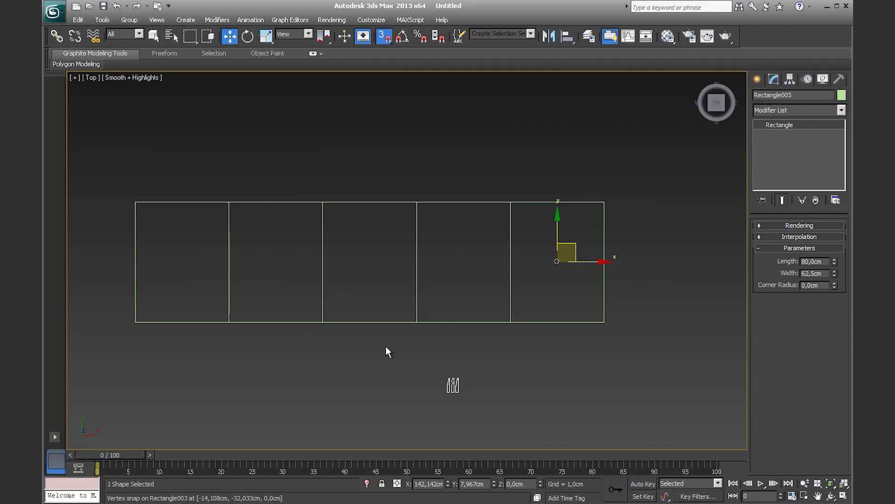
left_click_drag(383, 349, 347, 186)
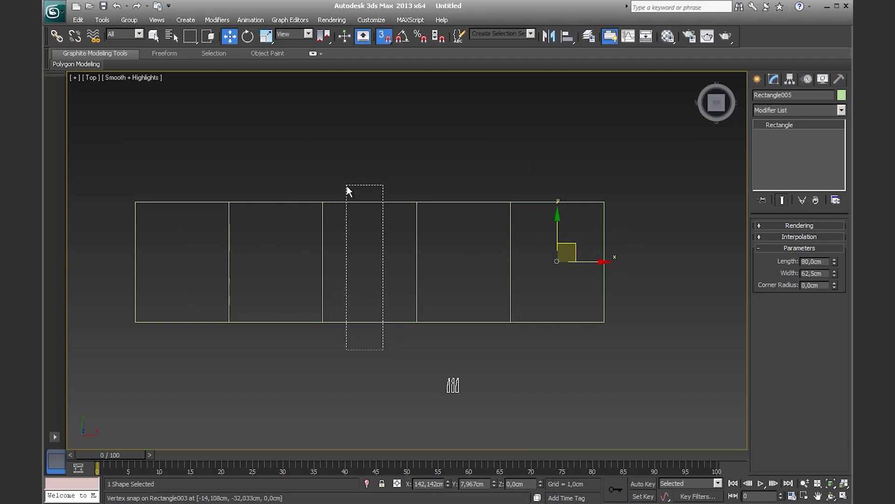
scroll(379, 320, "up", 3)
- Shorten the middle rectangle to 20 cm long
middle_click_drag(378, 320, 446, 316)
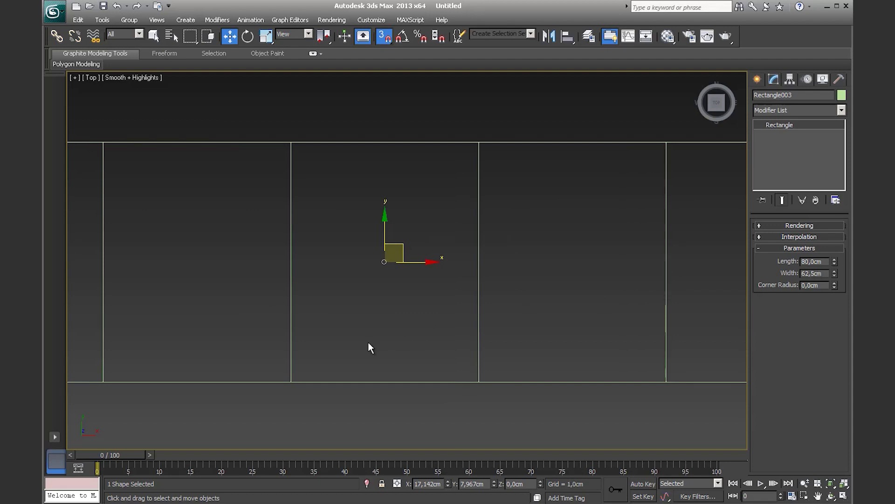
type("20")
key("Return")
mouse_move(328, 265)
middle_mouse_down()
mouse_move(402, 269)
mouse_move(487, 340)
middle_mouse_up()
scroll(413, 284, "down", 3)
scroll(408, 288, "up", 6)
- Snap it to the column top and clone it downward into stacked drawer strips
mouse_move(426, 279)
left_mouse_down()
mouse_move(545, 193)
mouse_move(436, 100)
left_mouse_up()
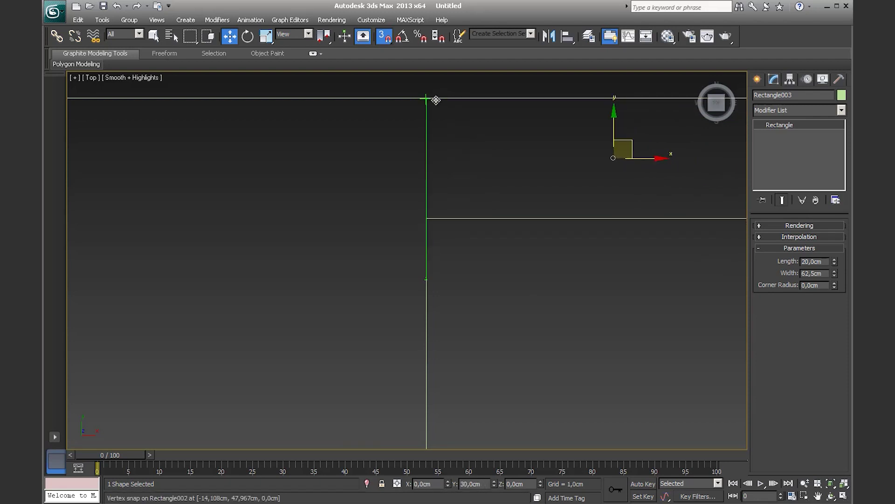
mouse_move(427, 99)
left_mouse_down("shift")
mouse_move(499, 214)
mouse_move(426, 218)
left_mouse_up("shift")
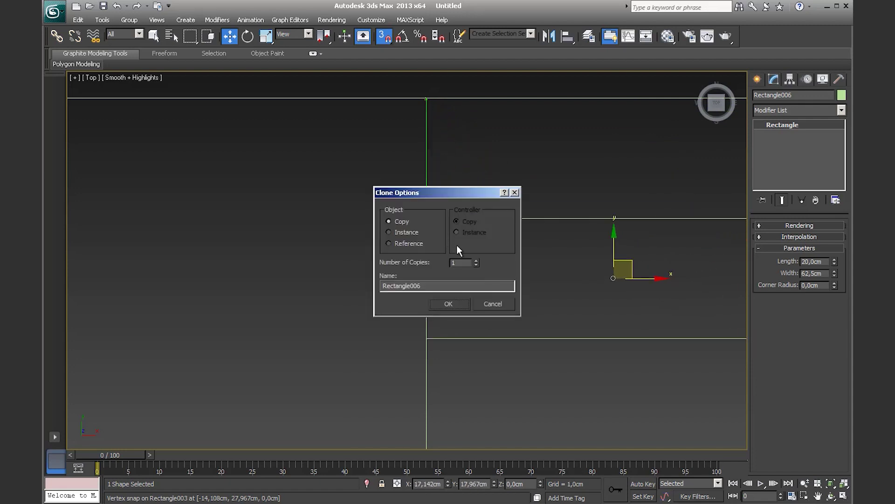
left_click(476, 260)
left_click(476, 260)
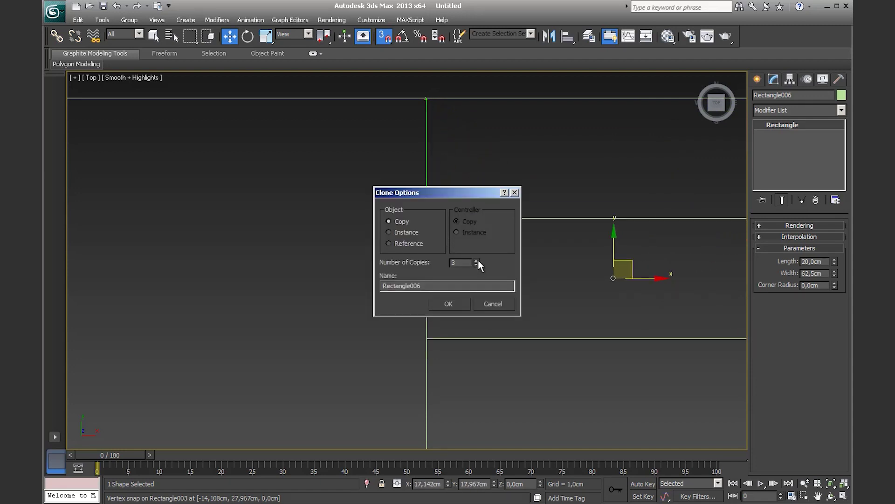
left_click(448, 303)
scroll(482, 326, "down", 2)
scroll(428, 171, "down", 3)
scroll(439, 275, "down", 3)
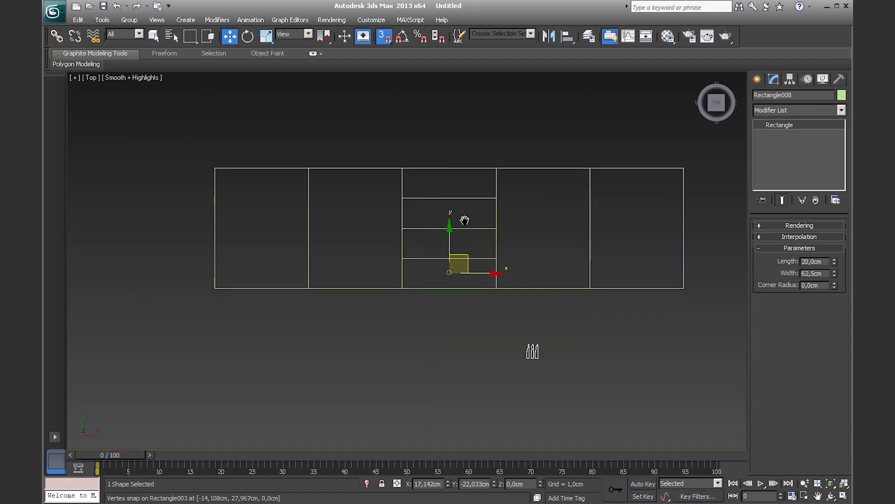
left_click(448, 346)
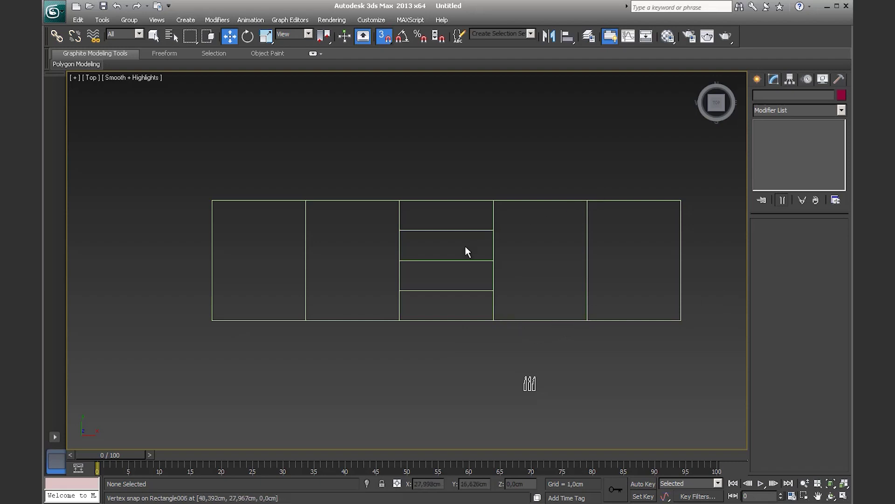
- Switch to Perspective and orbit to see the rectangle layout in 3D
middle_click_drag(452, 292, 407, 299)
scroll(407, 303, "up", 3)
scroll(335, 256, "down", 1)
scroll(378, 330, "down", 2)
scroll(379, 329, "down", 2)
key("p")
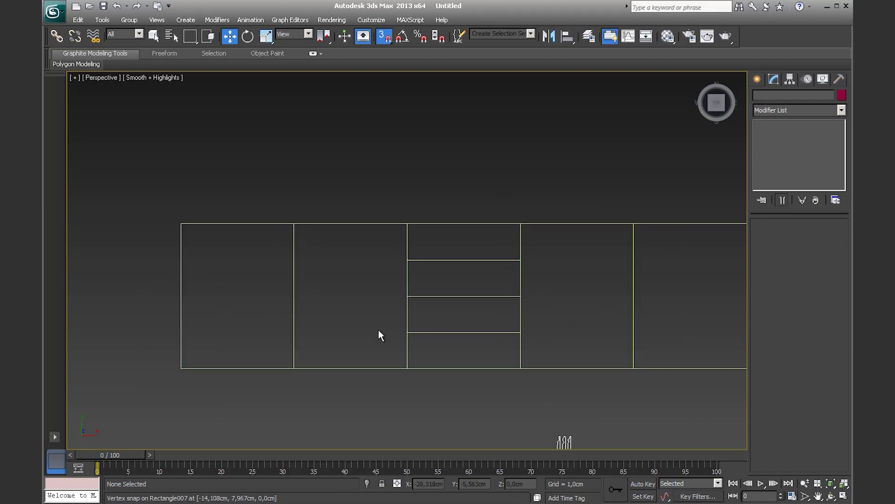
mouse_move(361, 332)
middle_mouse_down("alt")
mouse_move(385, 280)
mouse_move(406, 270)
middle_mouse_up("alt")
scroll(486, 323, "up", 3)
scroll(511, 327, "down", 5)
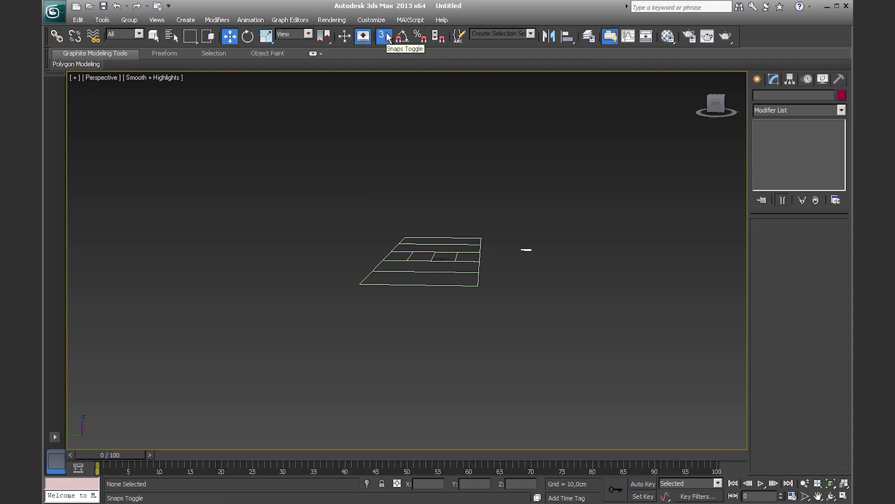
- Select all eight rectangles and rotate them 90° about X, checking from Front and Perspective
left_click_drag(352, 212, 494, 321)
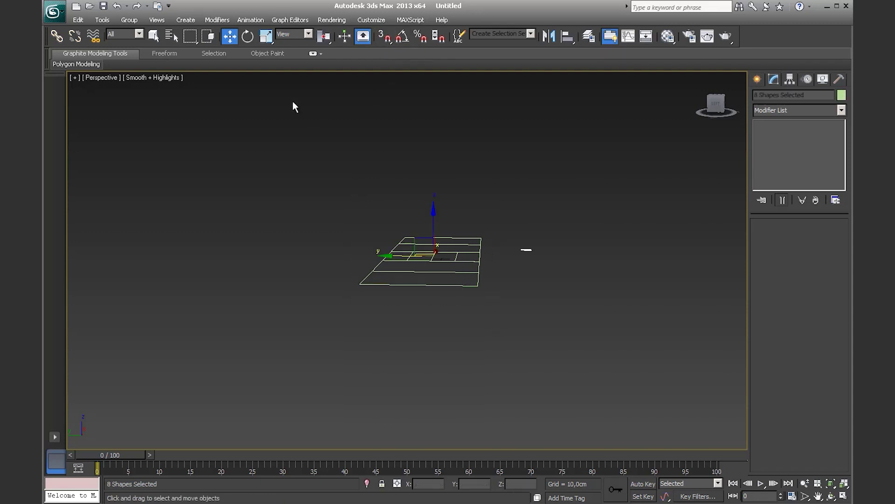
left_click(248, 37)
mouse_move(456, 220)
left_mouse_down()
mouse_move(506, 279)
mouse_move(452, 209)
mouse_move(507, 321)
left_mouse_up()
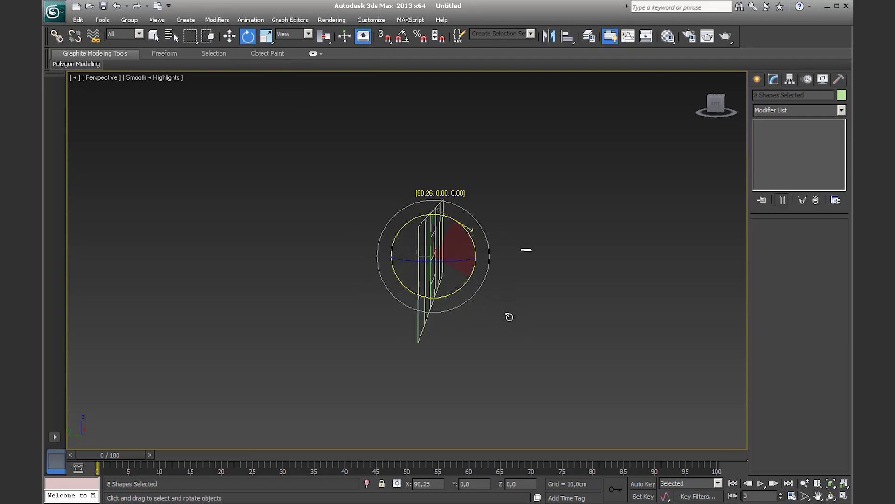
left_click_drag(507, 321, 493, 300)
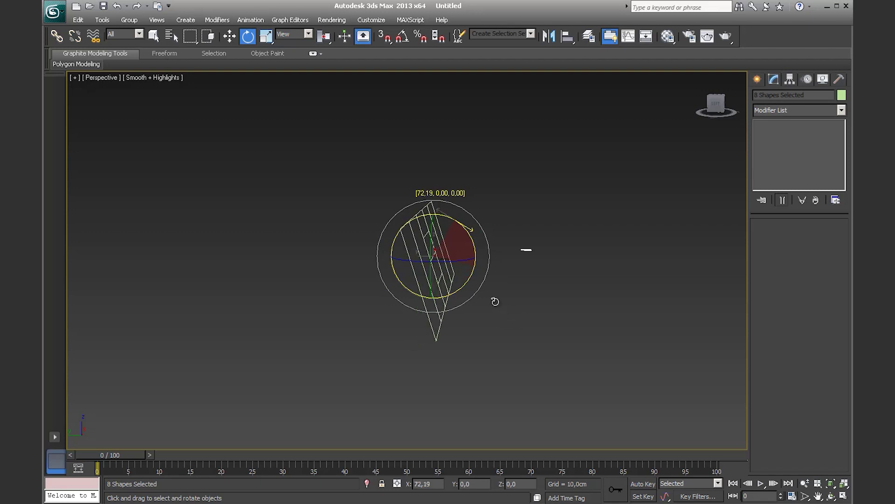
key("f")
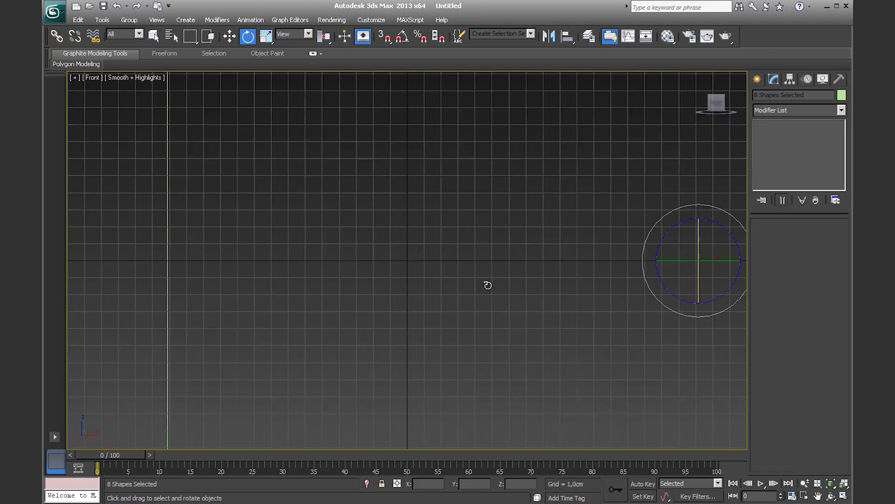
key("z")
key("p")
mouse_move(407, 264)
middle_mouse_down("alt")
mouse_move(456, 304)
mouse_move(454, 335)
middle_mouse_up("alt")
middle_click_drag(459, 289, 480, 300, "alt")
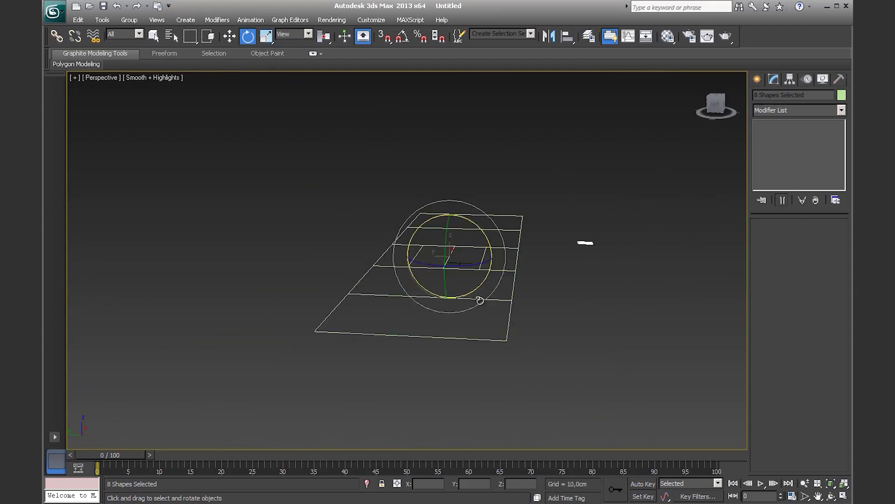
type("90")
key("Return")
middle_click_drag(476, 319, 555, 315, "alt")
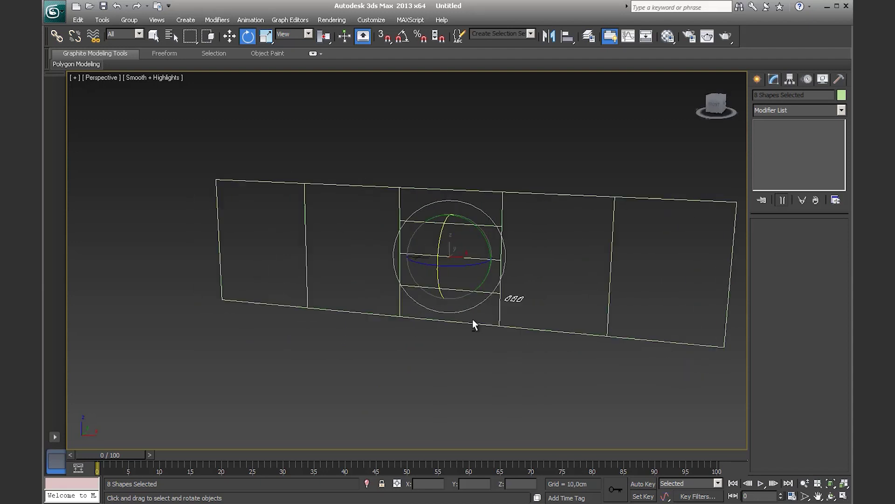
middle_click_drag(539, 319, 511, 271, "alt")
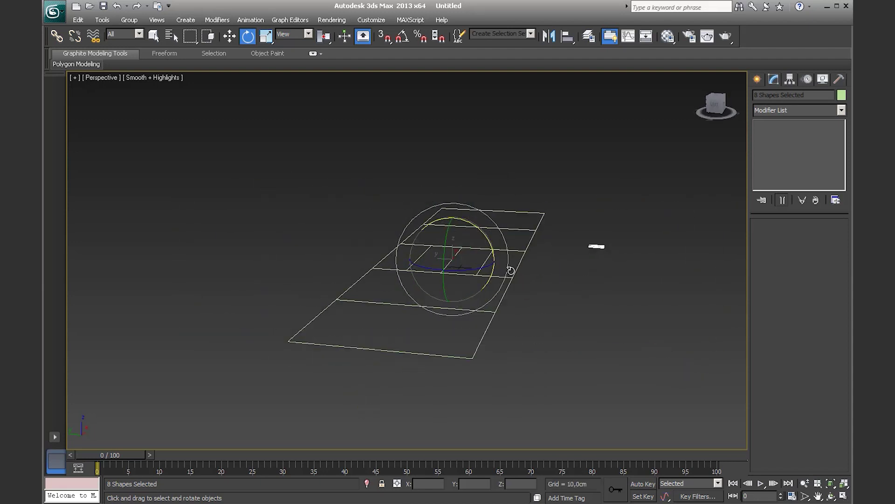
- Enable angle snap and trial-rotate the rectangles about X, adjusting the snap angle
left_click(402, 41)
mouse_move(469, 222)
left_mouse_down()
mouse_move(504, 265)
mouse_move(487, 221)
mouse_move(504, 249)
left_mouse_up()
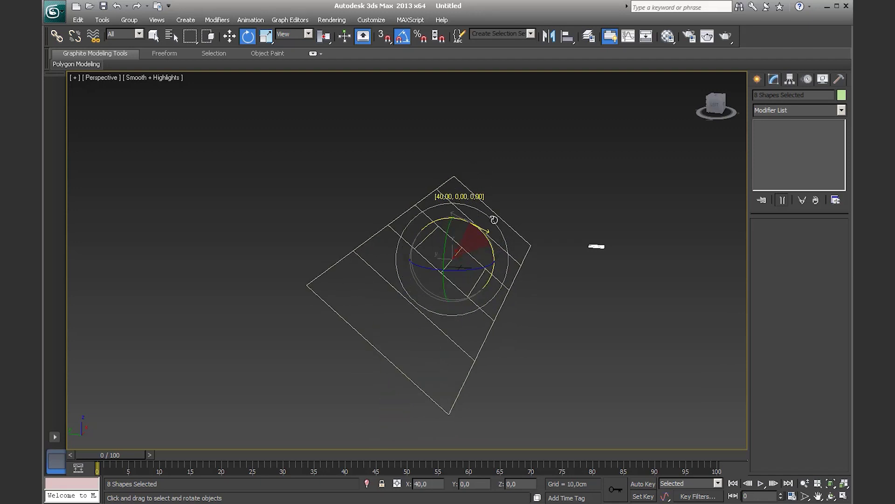
left_click_drag(504, 248, 478, 205)
right_click(404, 37)
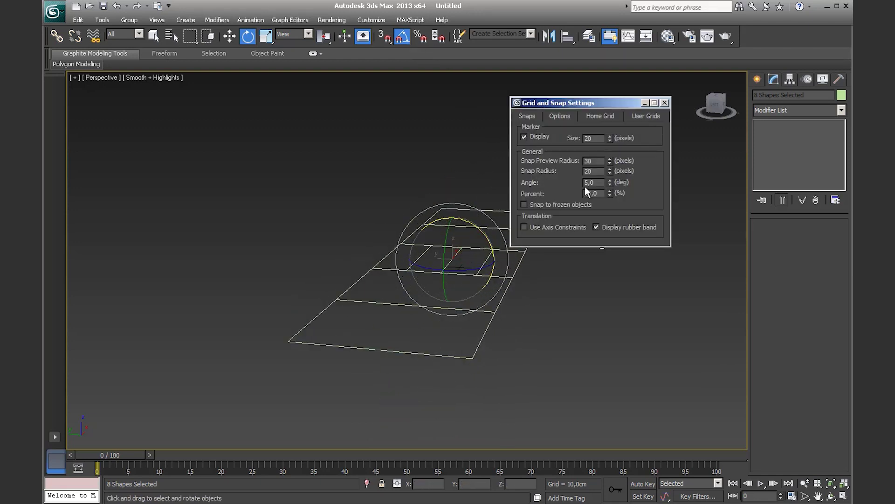
left_click_drag(597, 186, 584, 184)
left_click(665, 103)
left_click_drag(466, 216, 506, 252)
key("ctrl+z")
- Set angle snap to 15° and stand the rectangles upright at 90° about X
right_click(403, 36)
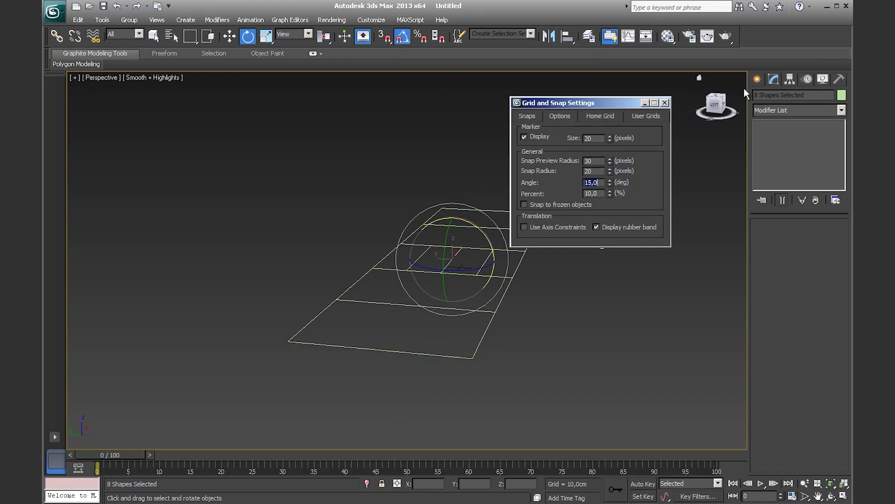
left_click(665, 102)
left_click_drag(475, 227, 489, 248)
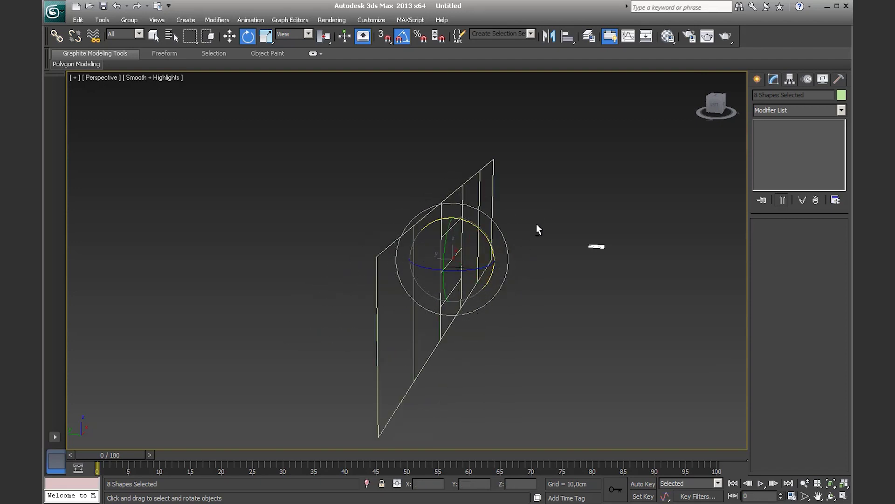
key("ctrl+z")
key("w")
mouse_move(389, 280)
middle_mouse_down("alt")
mouse_move(389, 246)
mouse_move(410, 236)
mouse_move(465, 308)
middle_mouse_up("alt")
left_click(522, 208)
- Turn off Angle Snap and frame the cabinet front in the Front view
middle_click_drag(521, 208, 521, 230, "alt")
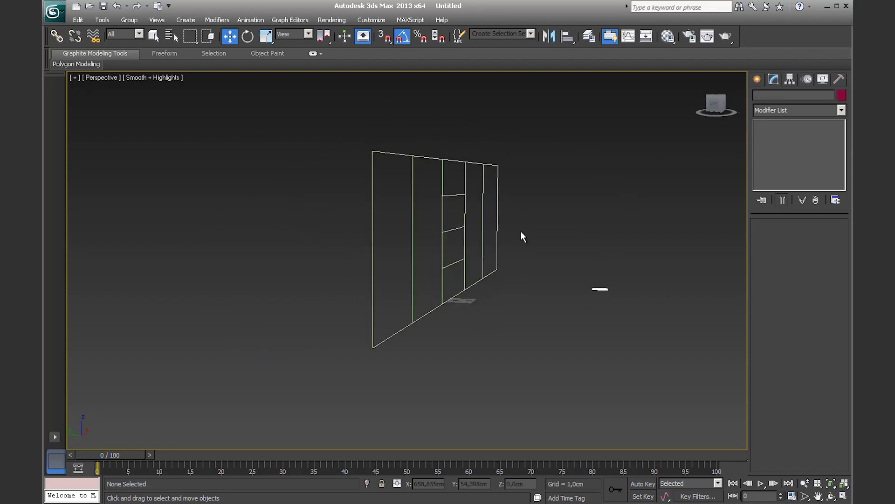
key("a")
key("a")
key("a")
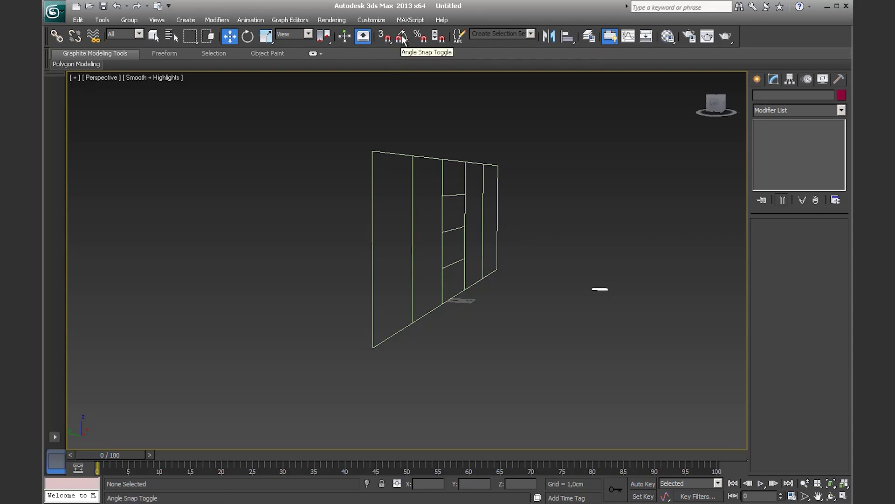
middle_click_drag(472, 165, 475, 196)
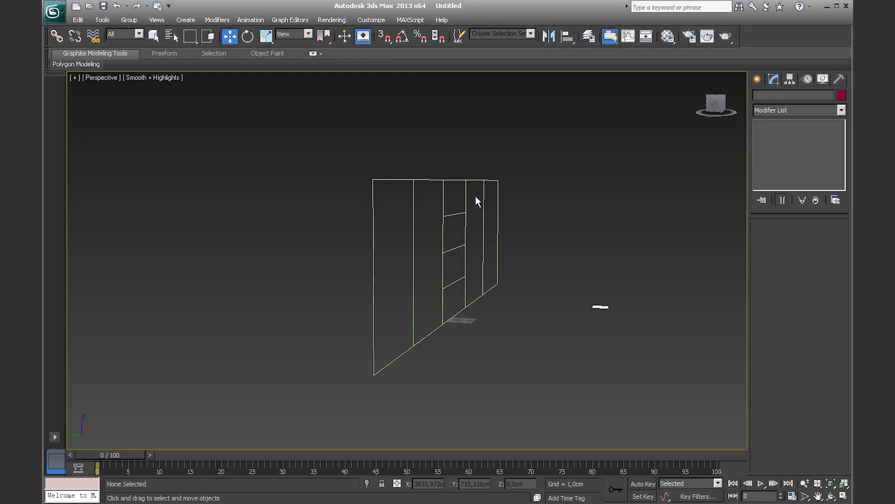
scroll(472, 257, "up", 5)
scroll(471, 258, "down", 3)
scroll(518, 254, "down", 1)
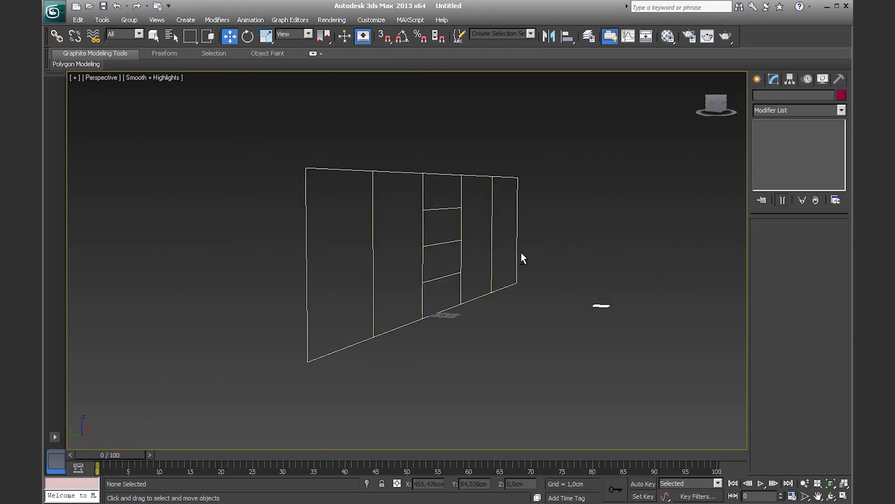
key("f")
middle_click_drag(522, 253, 502, 343)
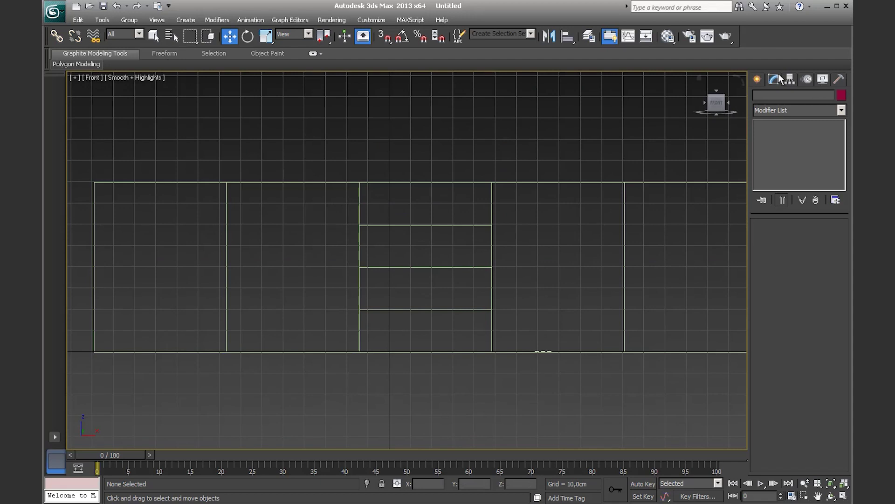
- Snap-draw an 80 × 312,5 cm rectangle around the outer corners of the cabinet front
left_click(756, 79)
left_click(774, 98)
left_click(812, 162)
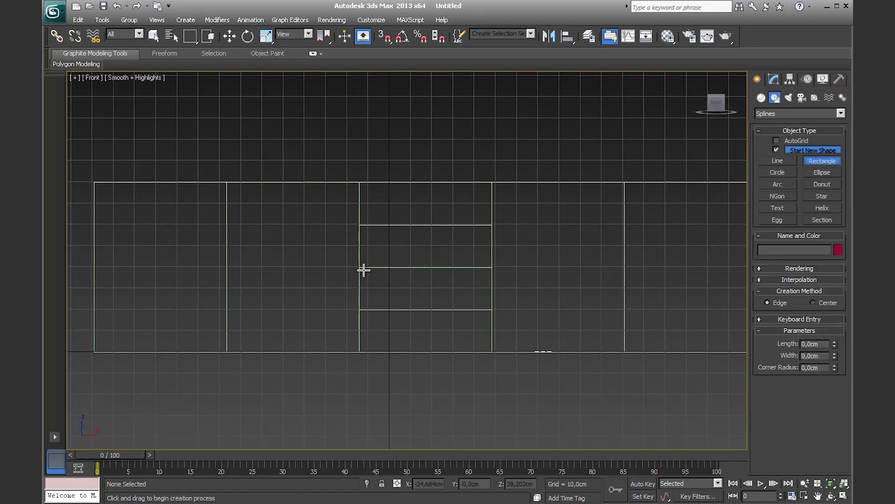
key("s")
mouse_move(93, 183)
left_mouse_down()
mouse_move(685, 321)
mouse_move(657, 330)
left_mouse_up()
scroll(686, 321, "down", 2)
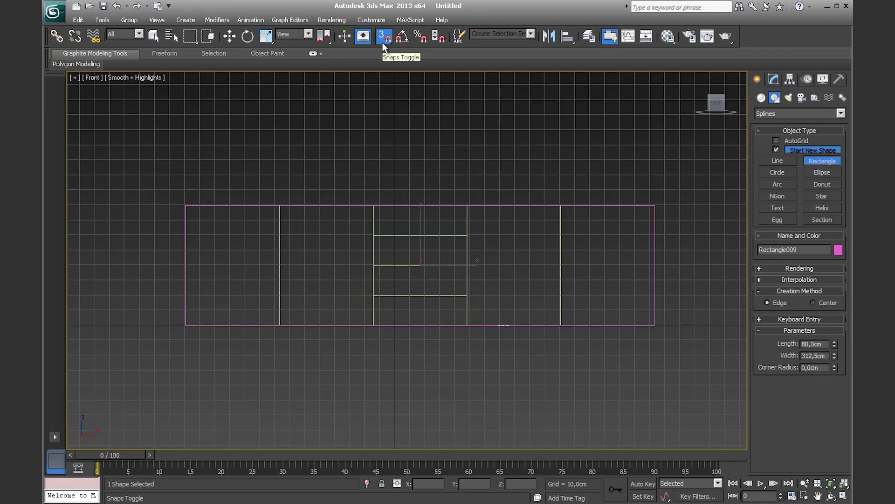
key("p")
mouse_move(455, 293)
middle_mouse_down("alt")
mouse_move(395, 293)
mouse_move(448, 284)
middle_mouse_up("alt")
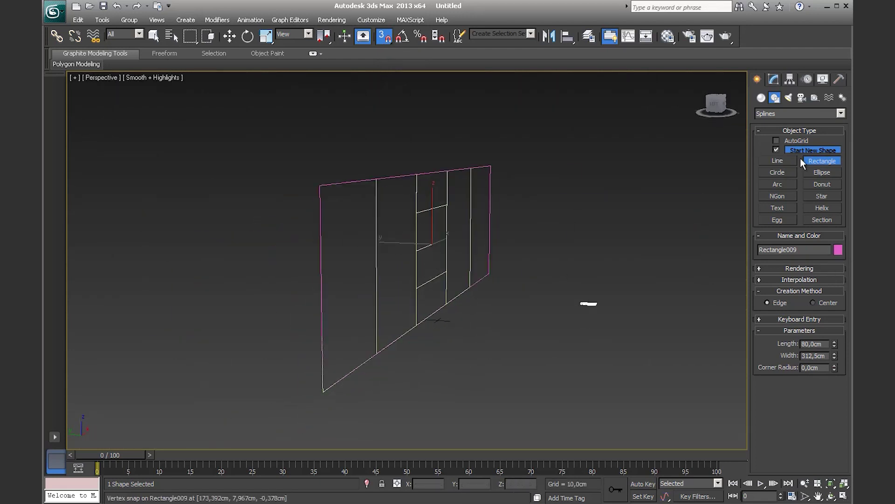
left_click(773, 79)
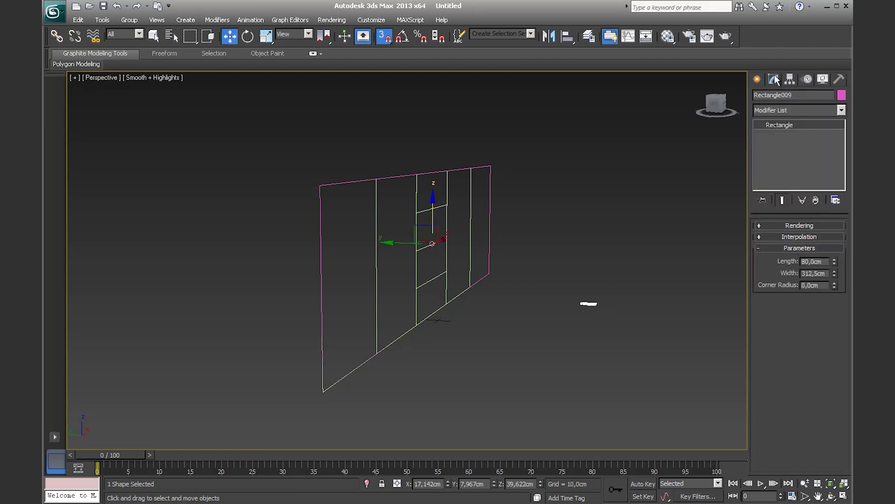
left_click(811, 114)
- Add an Extrude modifier with an Amount of -60 cm to the outline rectangle
key("e")
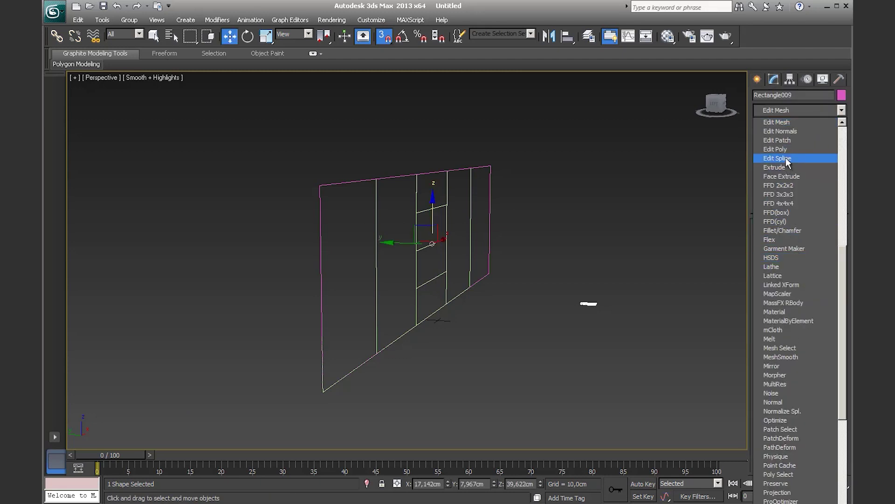
key("e")
key("e")
key("e")
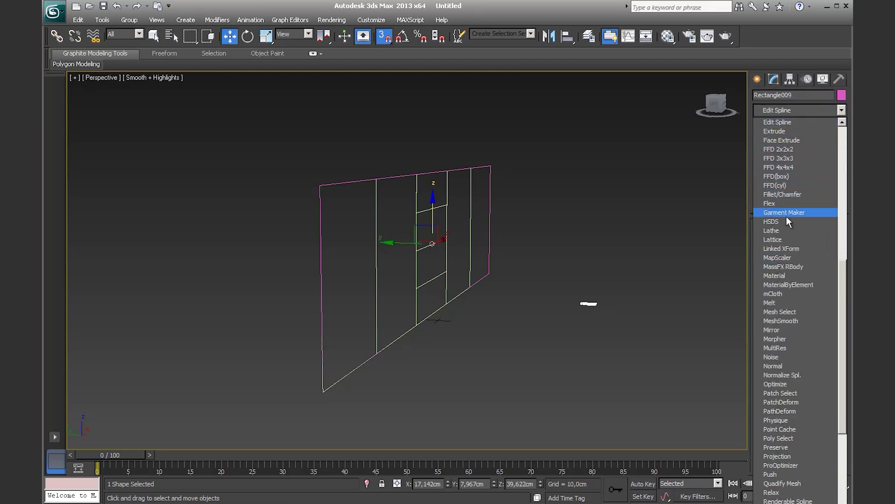
left_click(784, 131)
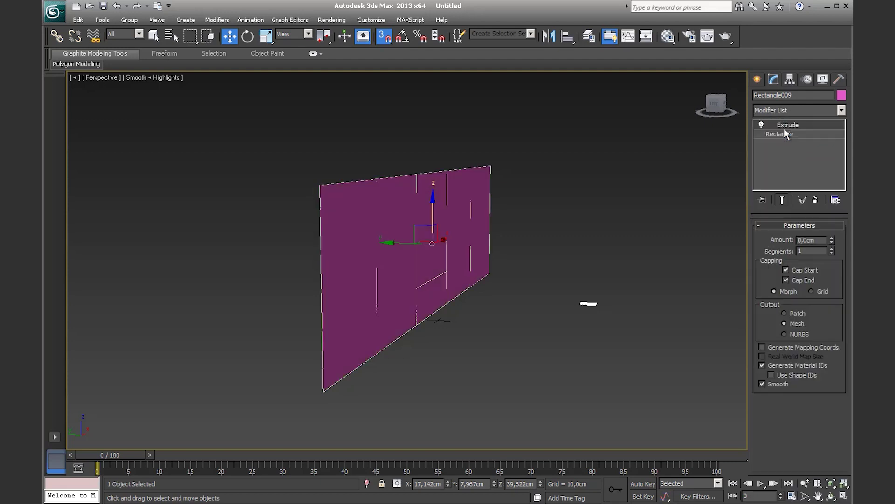
left_click(832, 238)
mouse_move(832, 240)
left_mouse_down()
mouse_move(832, 264)
mouse_move(802, 241)
left_mouse_up()
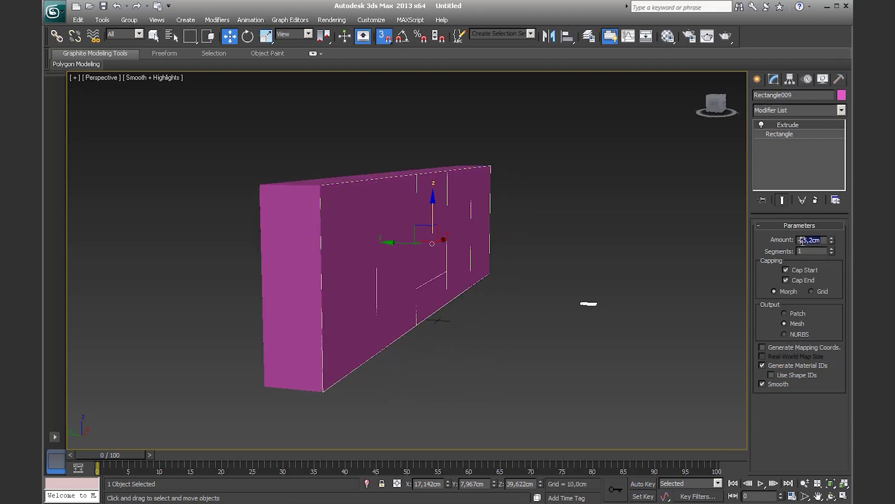
type("-60")
key("Return")
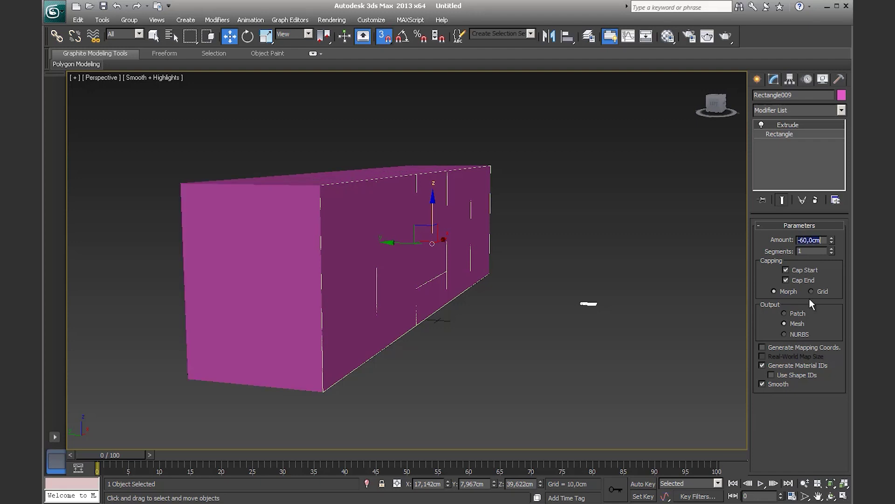
middle_click_drag(569, 280, 518, 291)
scroll(482, 300, "down", 2)
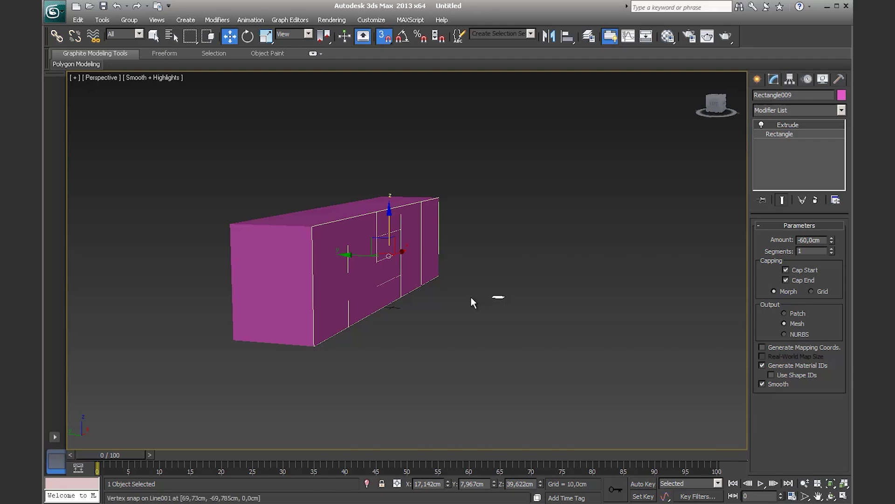
mouse_move(421, 284)
middle_mouse_down("alt")
mouse_move(435, 306)
mouse_move(316, 256)
middle_mouse_up("alt")
scroll(315, 256, "up", 2)
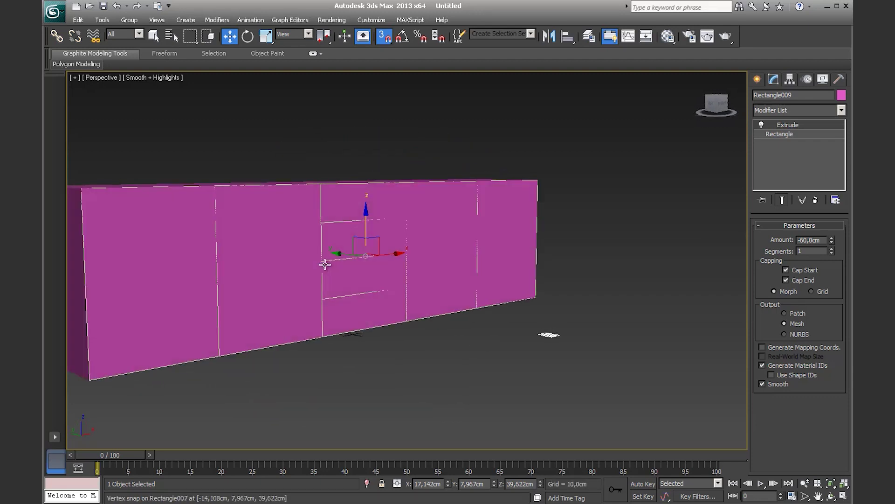
scroll(446, 250, "down", 1)
scroll(419, 254, "up", 1)
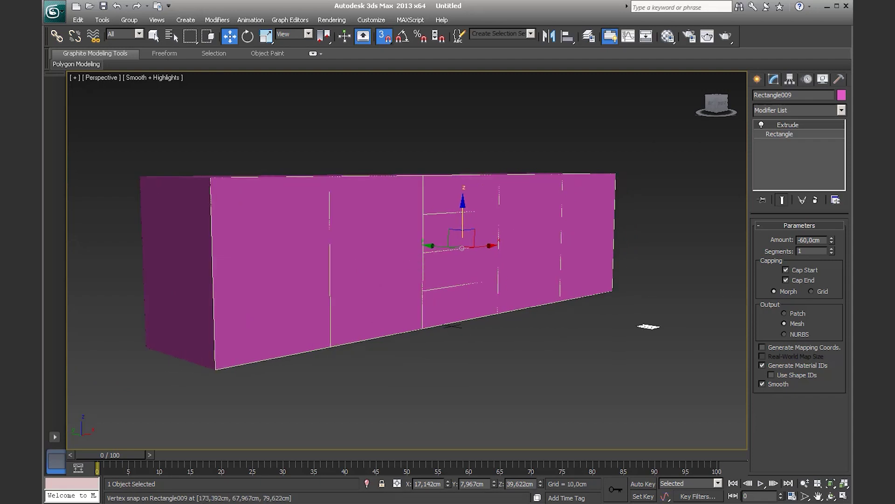
- Change the cabinet body's object colour to pale yellow
left_click(842, 95)
left_click(382, 318)
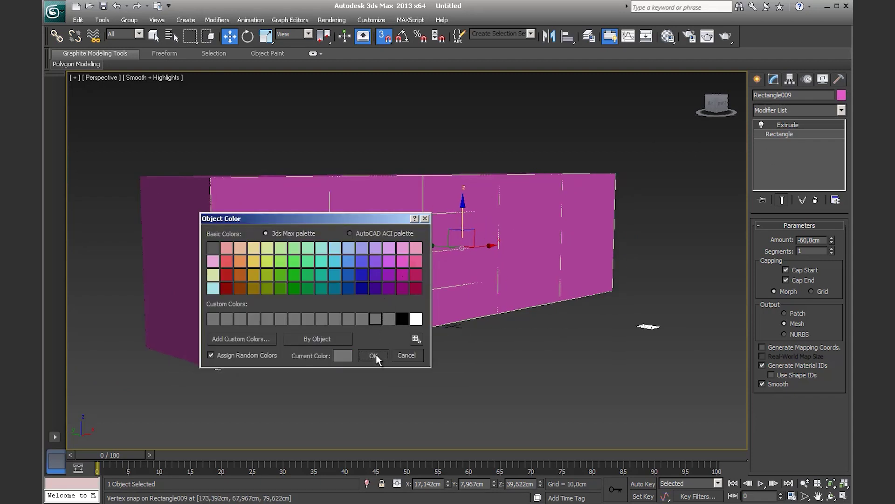
left_click(373, 355)
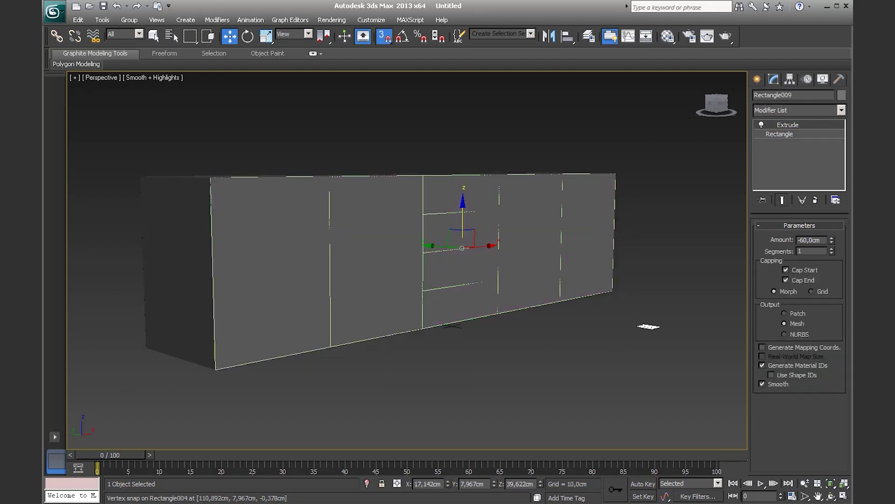
left_click(842, 94)
left_click(259, 247)
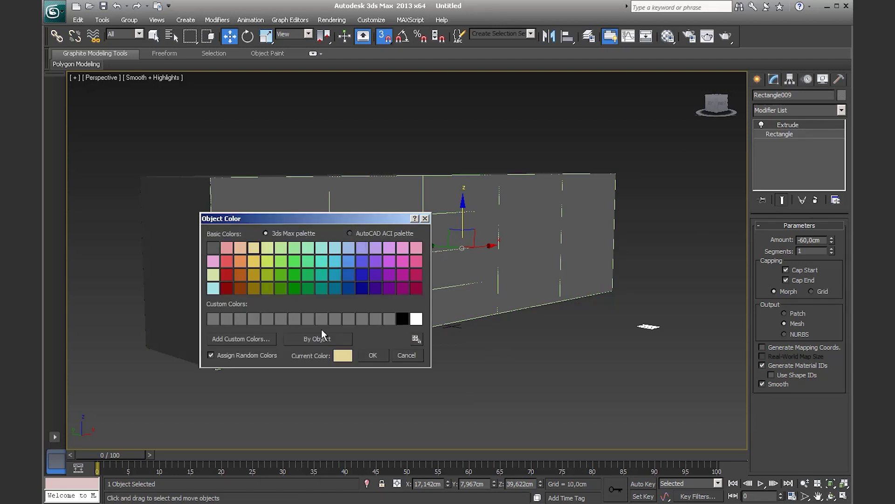
left_click(373, 355)
left_click(410, 396)
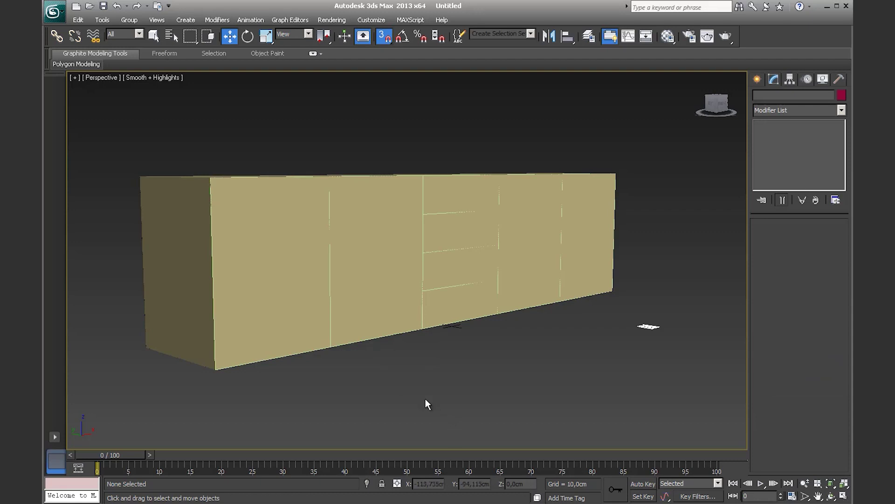
left_click(350, 344)
- Move Rectangle002 along Y to confirm it sits on the box front
mouse_move(352, 255)
left_mouse_down()
mouse_move(322, 248)
mouse_move(344, 260)
left_mouse_up()
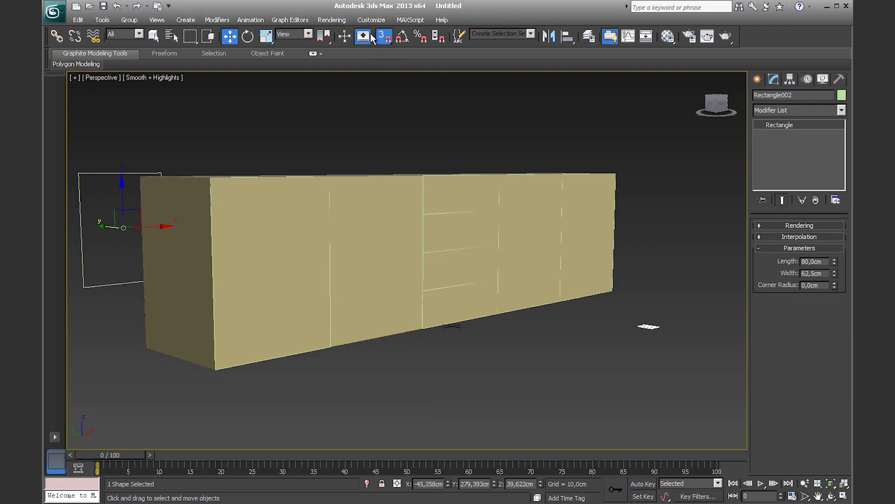
left_click_drag(79, 206, 81, 198)
key("s")
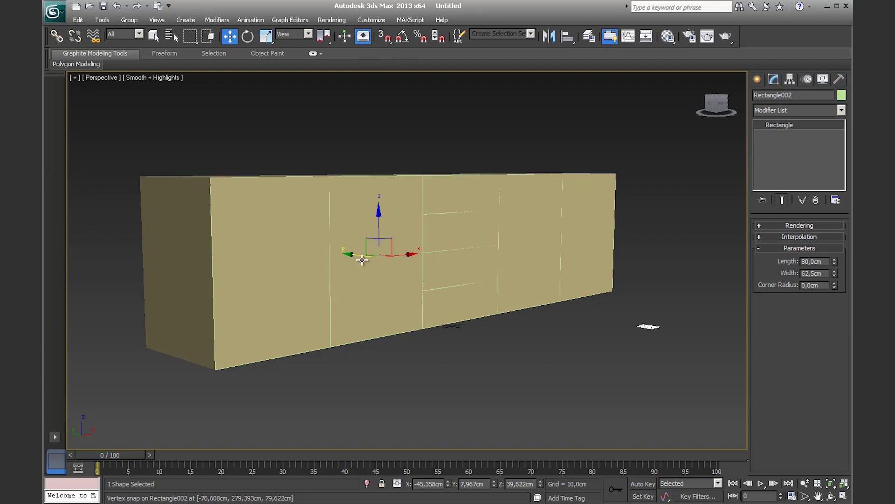
mouse_move(363, 259)
left_mouse_down()
mouse_move(454, 278)
mouse_move(372, 258)
left_mouse_up()
middle_click_drag(342, 245, 342, 253, "alt")
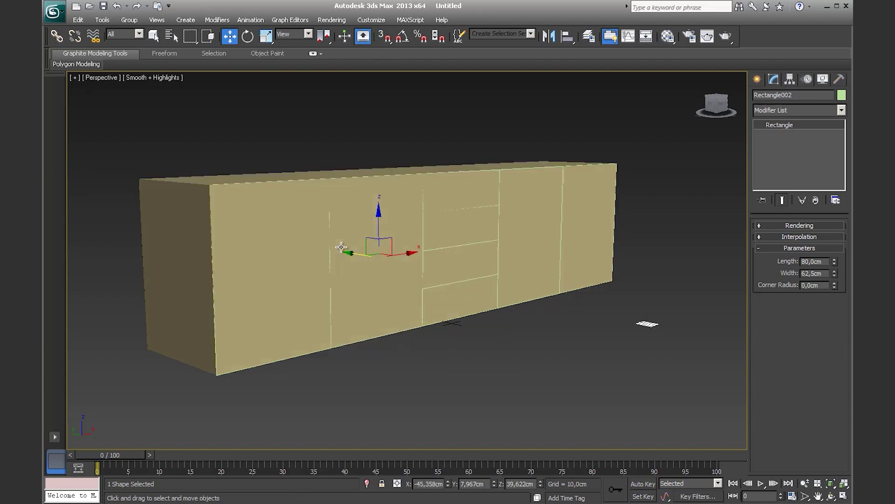
- Select the extruded cabinet body and bring up its quad menu
left_click(390, 368)
left_click(359, 287)
mouse_move(359, 286)
middle_mouse_down("alt")
mouse_move(437, 303)
mouse_move(308, 253)
middle_mouse_up("alt")
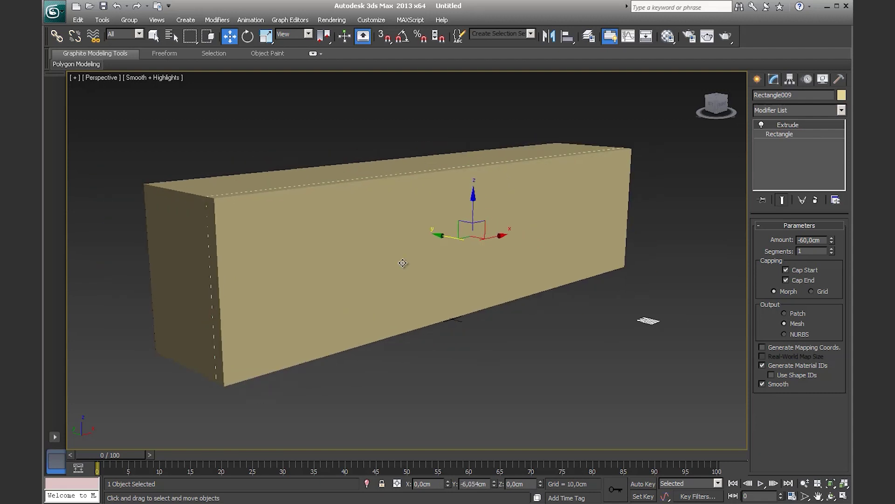
mouse_move(463, 244)
middle_mouse_down("alt")
mouse_move(352, 292)
mouse_move(449, 247)
mouse_move(427, 258)
middle_mouse_up("alt")
right_click(386, 256)
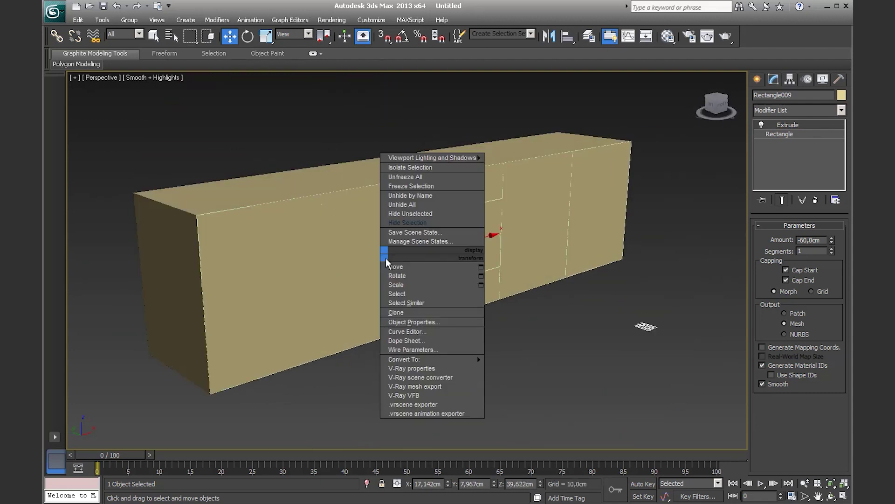
- Freeze the cabinet body and nudge the eight front rectangles about 2.26 cm off its face
left_click(421, 186)
mouse_move(356, 281)
middle_mouse_down("alt")
mouse_move(382, 280)
mouse_move(328, 274)
middle_mouse_up("alt")
left_click_drag(282, 263, 209, 234)
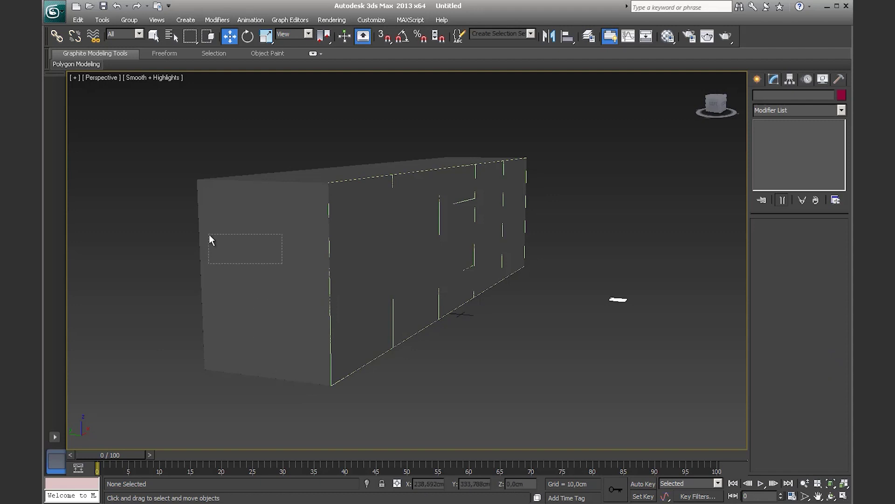
middle_click_drag(268, 273, 320, 244, "alt")
left_click_drag(362, 131, 524, 390)
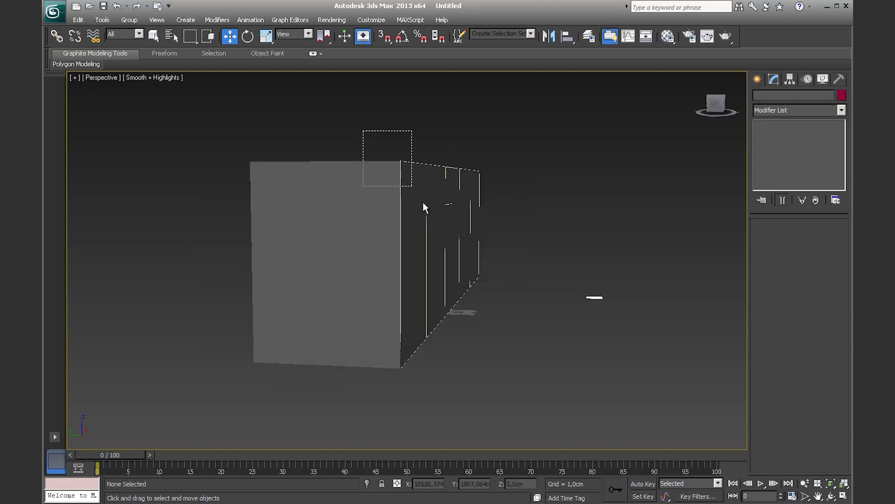
left_click_drag(415, 238, 419, 239)
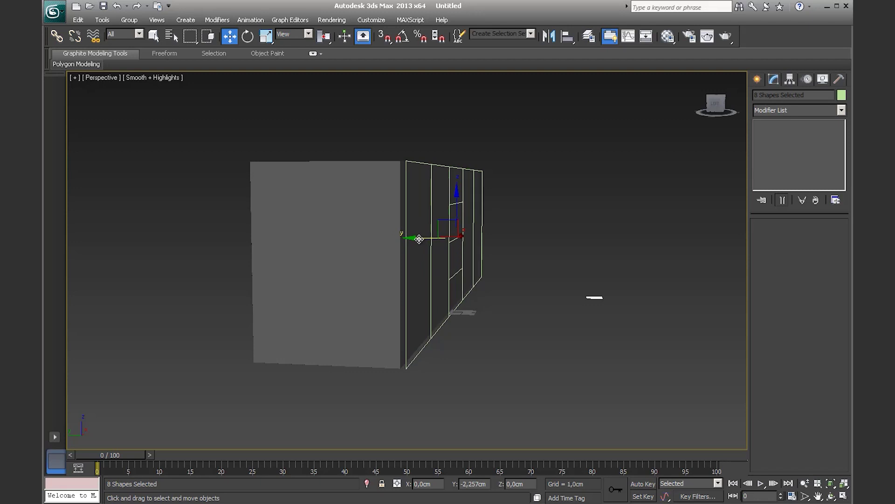
- Reselect all eight door and drawer rectangles from a side view
mouse_move(472, 296)
middle_mouse_down("alt")
mouse_move(299, 312)
mouse_move(430, 320)
middle_mouse_up("alt")
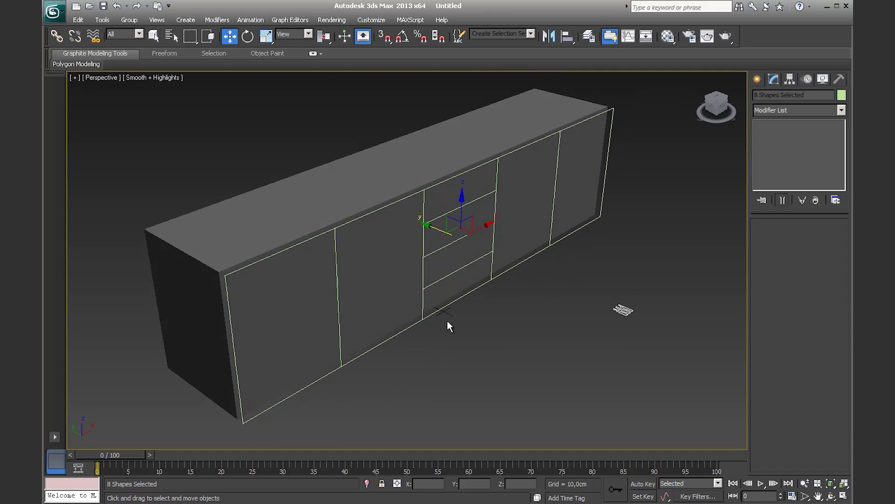
left_click(439, 357)
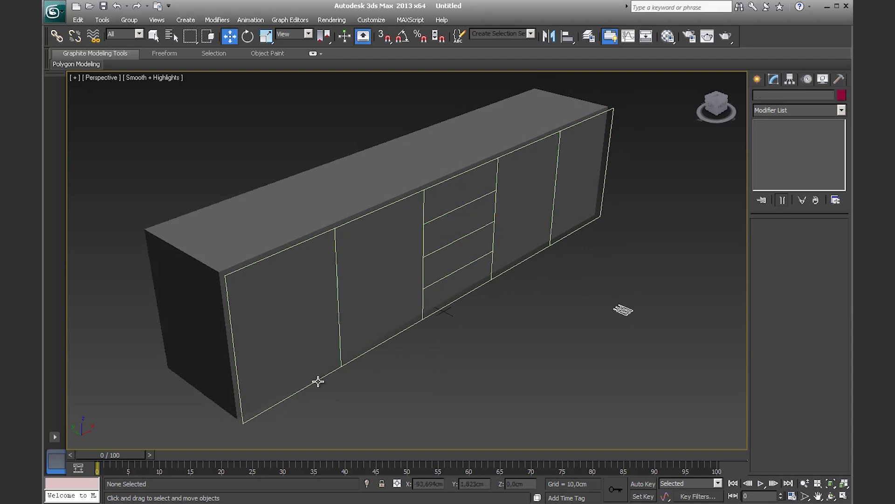
left_click(318, 381)
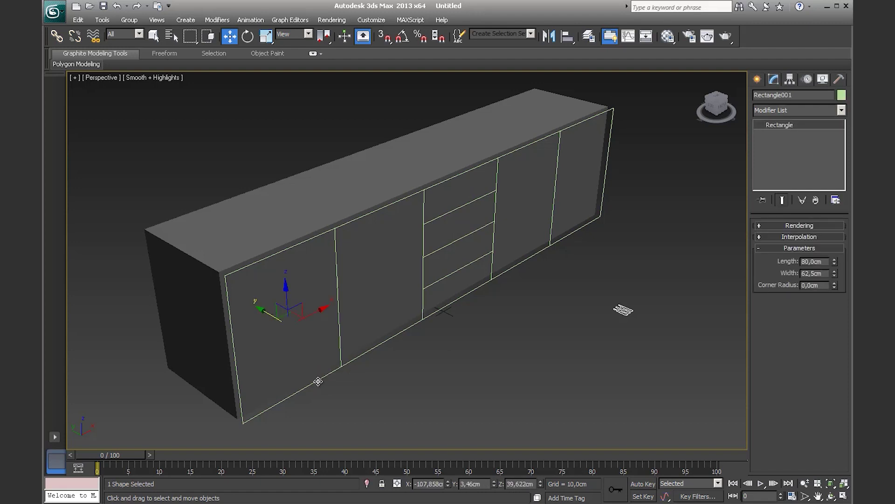
mouse_move(471, 328)
middle_mouse_down("alt")
mouse_move(451, 334)
mouse_move(346, 268)
middle_mouse_up("alt")
scroll(451, 334, "down", 5)
left_click_drag(301, 206, 406, 324)
left_click_drag(326, 221, 399, 323)
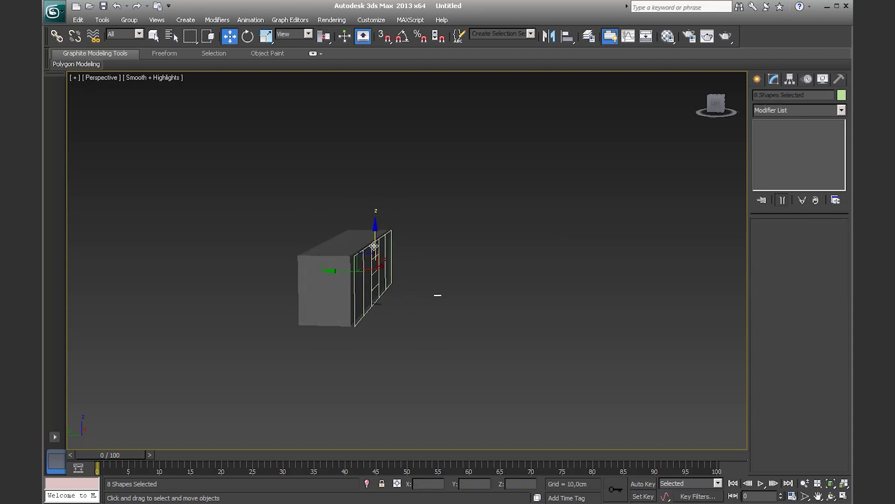
- Place an independent copy of the eight rectangles above the cabinet
left_click_drag(366, 264, 376, 163, "shift")
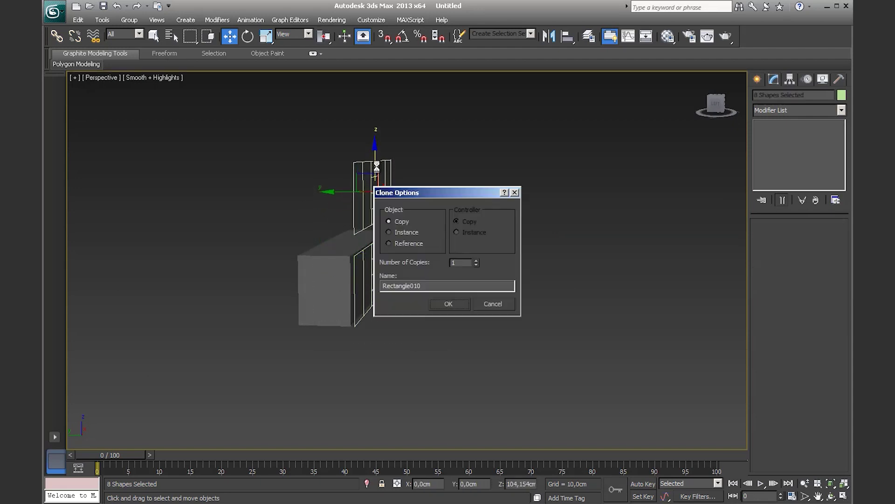
left_click(448, 303)
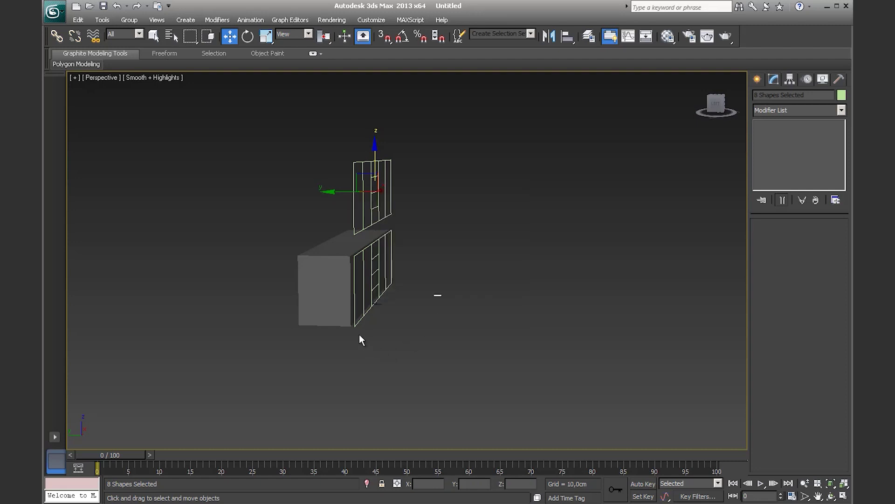
left_click(353, 323)
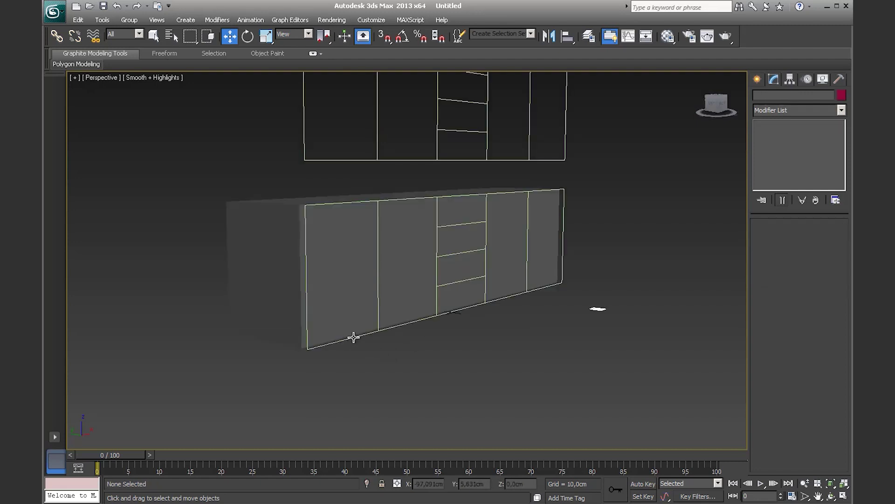
- Select the left door rectangle Rectangle001 and show its Modifier List
left_click(355, 341)
middle_click_drag(357, 341, 349, 339, "alt")
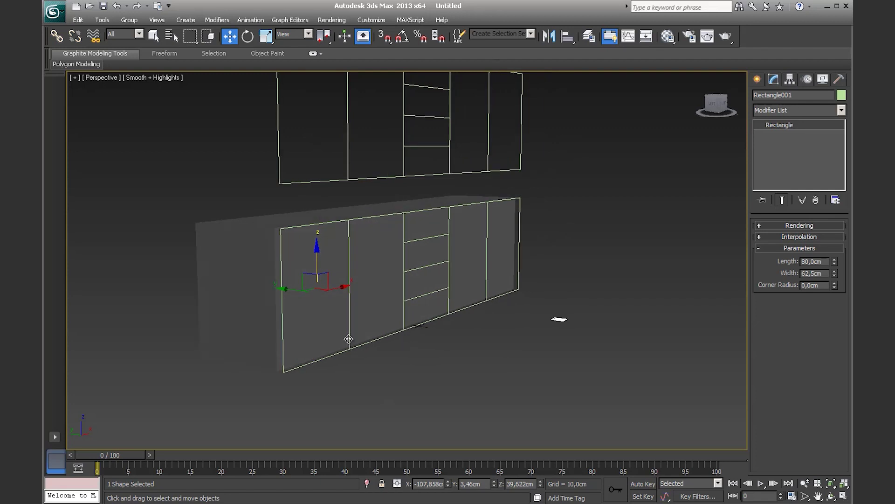
left_click(841, 111)
mouse_move(845, 135)
left_mouse_down()
mouse_move(848, 220)
mouse_move(848, 192)
left_mouse_up()
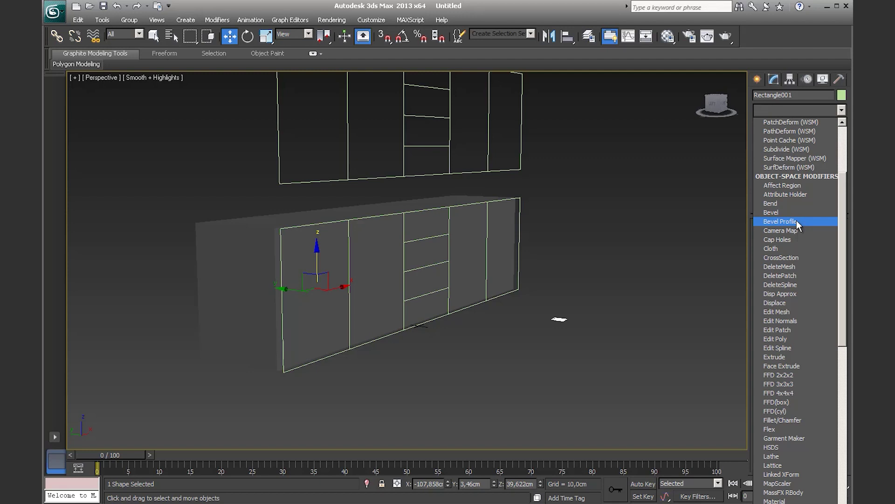
- Apply Bevel Profile to Rectangle001 using Line001 as the profile
left_click(796, 221)
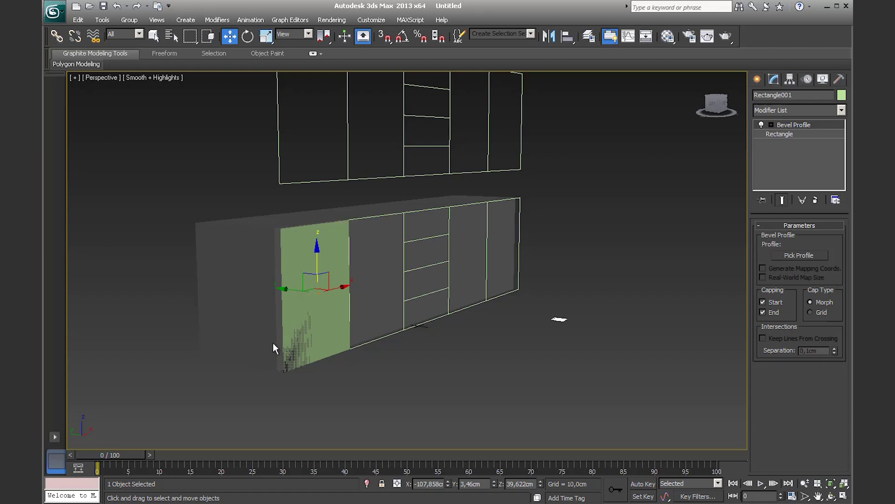
left_click(798, 256)
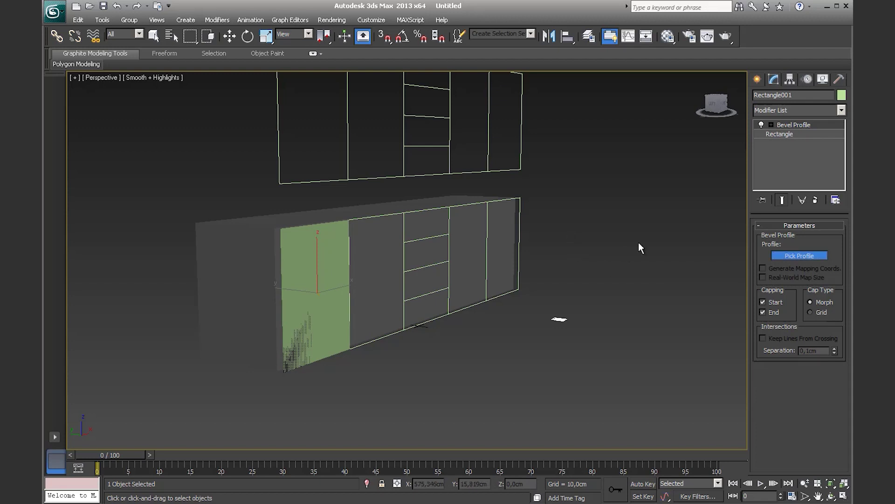
scroll(495, 335, "up", 10)
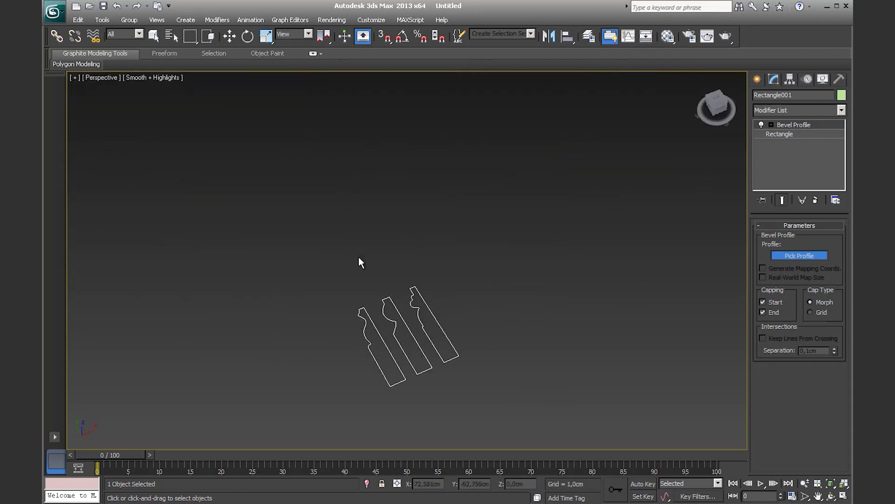
scroll(402, 355, "up", 2)
left_click(349, 326)
- Orbit and zoom to inspect the new moulded frame on the left door
scroll(258, 331, "down", 5)
scroll(259, 331, "down", 3)
mouse_move(258, 331)
middle_mouse_down("alt")
mouse_move(239, 250)
mouse_move(268, 247)
mouse_move(320, 332)
mouse_move(238, 299)
mouse_move(440, 292)
mouse_move(344, 303)
middle_mouse_up("alt")
scroll(269, 248, "up", 3)
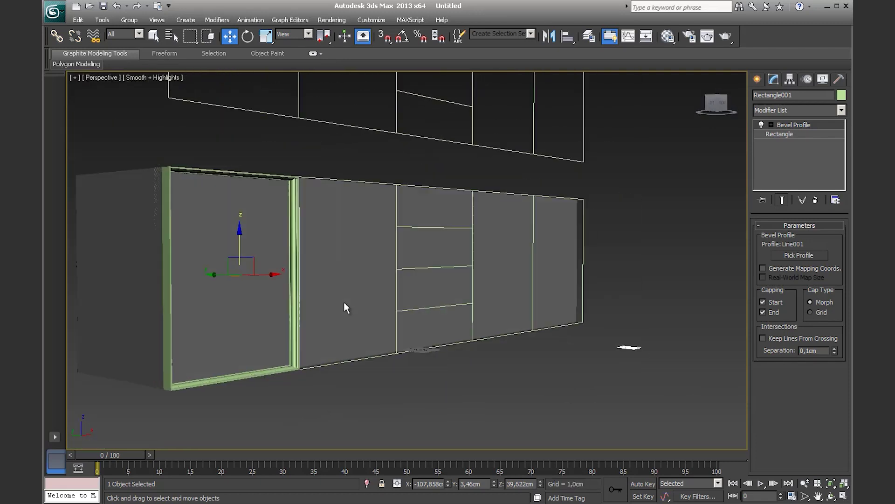
scroll(345, 308, "down", 2)
mouse_move(317, 217)
middle_mouse_down("alt")
mouse_move(311, 256)
mouse_move(458, 198)
mouse_move(436, 294)
mouse_move(401, 227)
middle_mouse_up("alt")
scroll(291, 265, "up", 3)
scroll(290, 259, "up", 3)
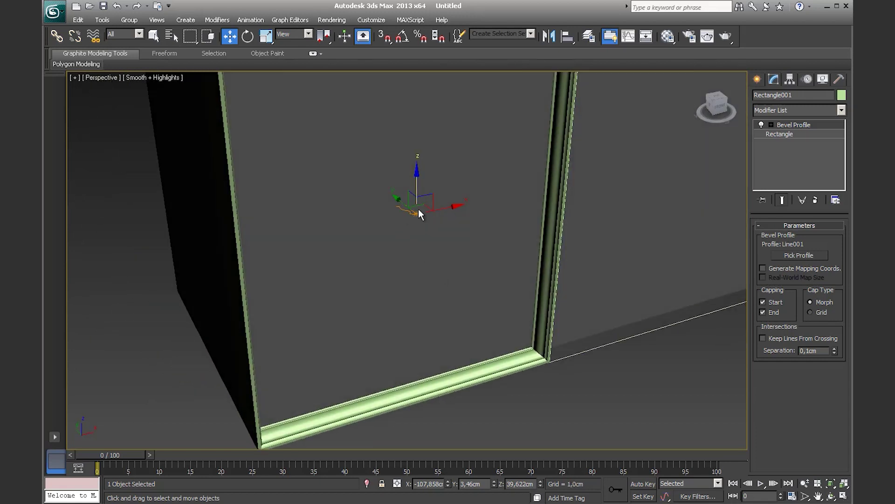
scroll(418, 211, "down", 4)
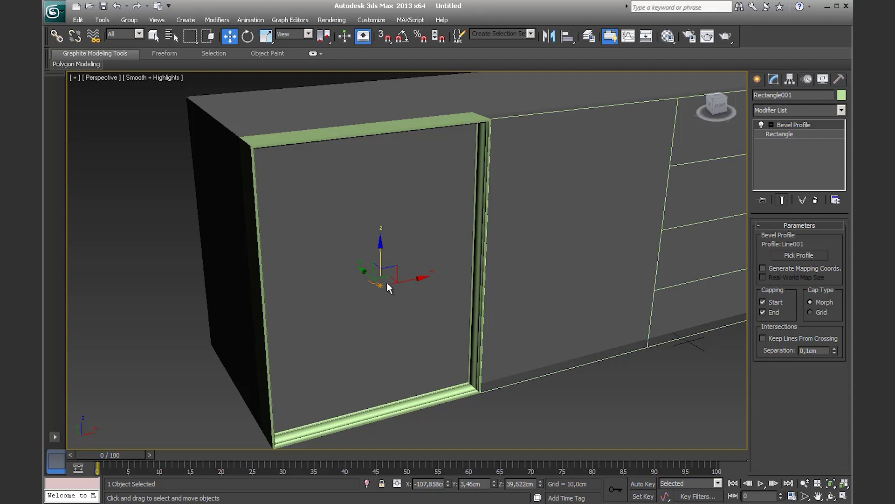
- Select the Bevel Profile's Profile Gizmo for rotation, undoing an accidental free rotation
left_click(772, 125)
left_click(799, 134)
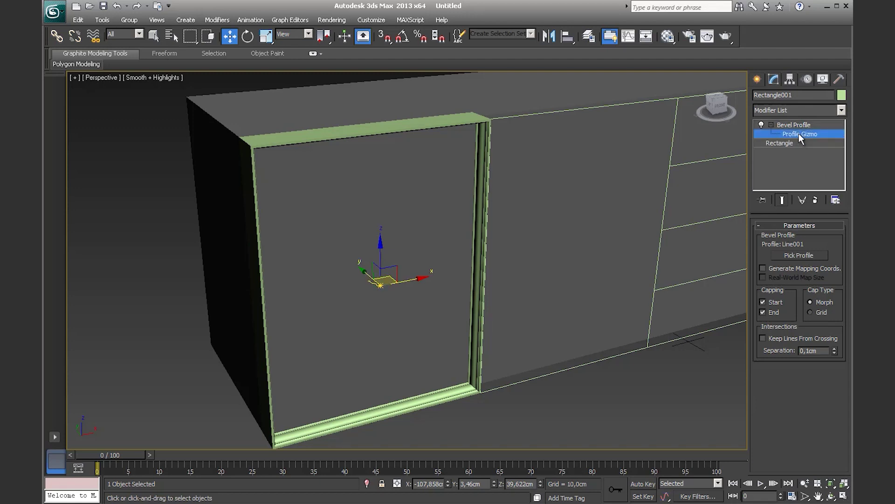
scroll(493, 210, "up", 3)
scroll(493, 212, "up", 3)
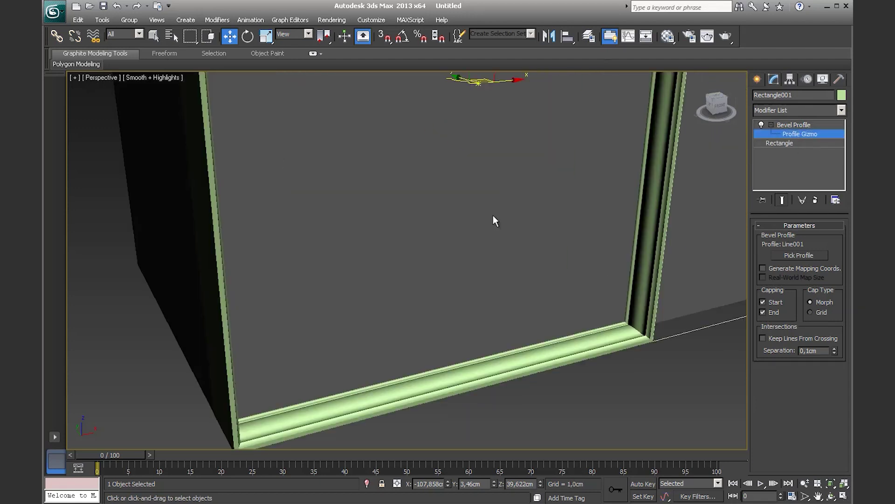
scroll(467, 233, "up", 2)
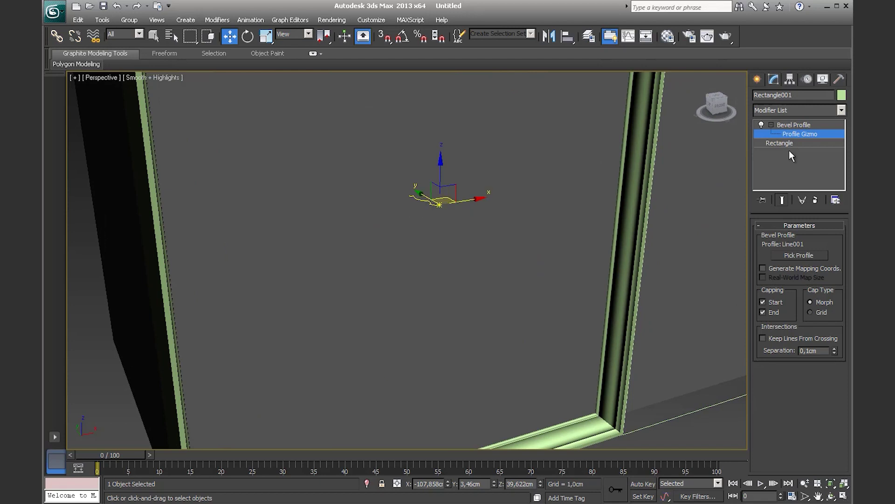
left_click(804, 136)
left_click(804, 135)
left_click(248, 36)
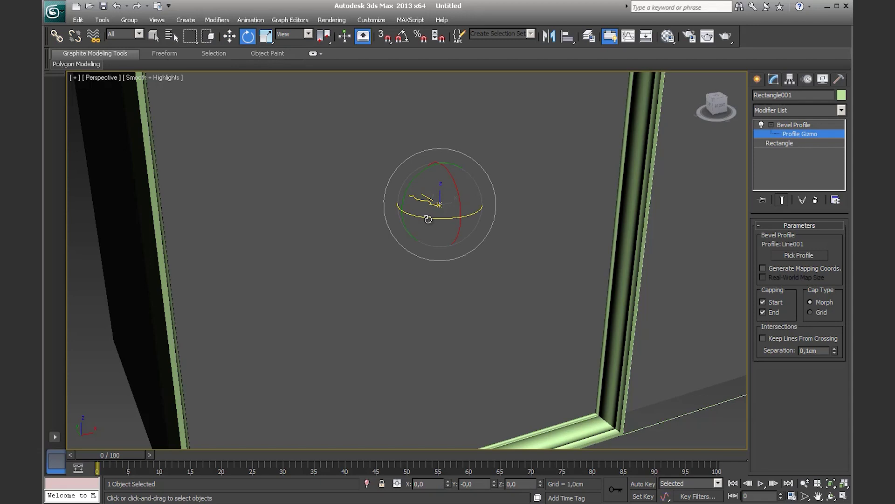
left_click_drag(431, 219, 527, 195)
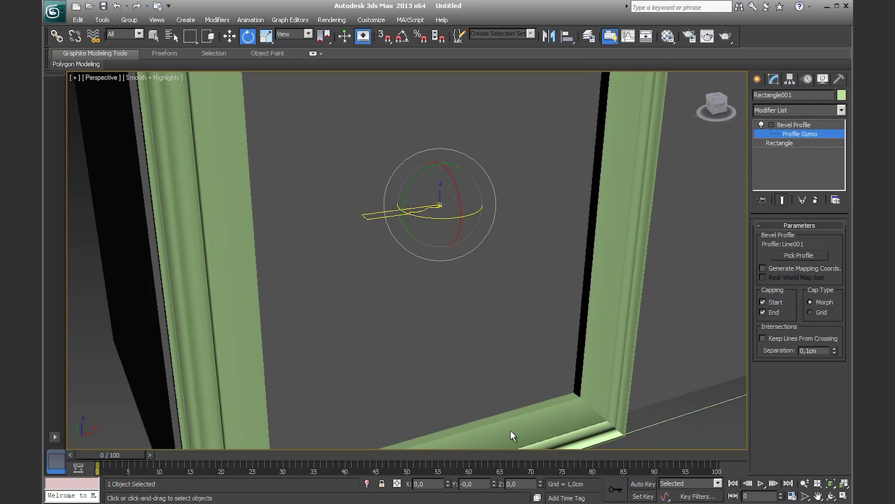
key("ctrl+z")
- With Angle Snap on, rotate the profile gizmo 75° on Z and -90° on Y
left_click(400, 40)
left_click_drag(440, 217, 464, 213)
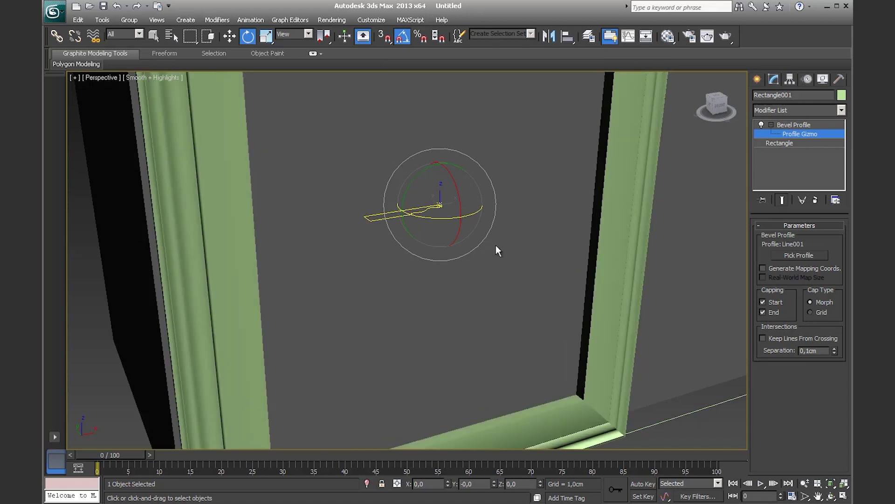
scroll(470, 250, "down", 5)
mouse_move(470, 250)
middle_mouse_down("alt")
mouse_move(564, 251)
mouse_move(575, 280)
mouse_move(440, 247)
mouse_move(520, 89)
mouse_move(524, 216)
mouse_move(485, 280)
mouse_move(534, 194)
middle_mouse_up("alt")
scroll(516, 222, "up", 3)
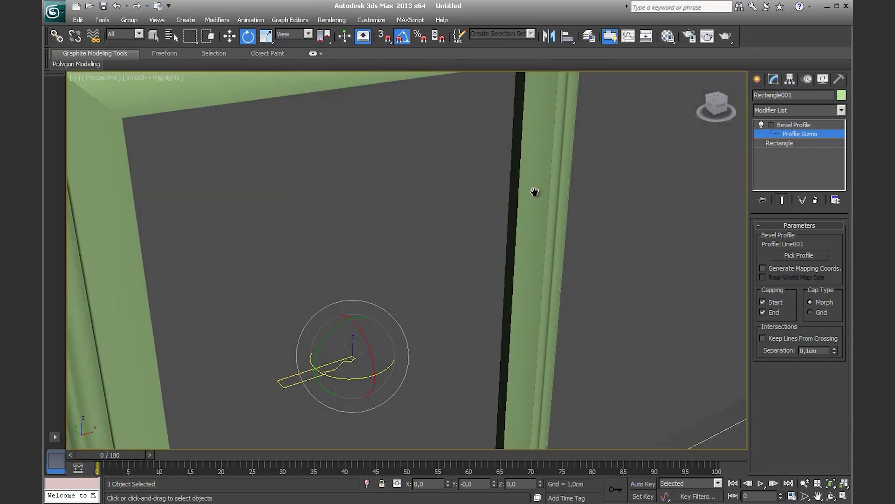
scroll(329, 304, "down", 4)
left_click_drag(332, 300, 326, 334)
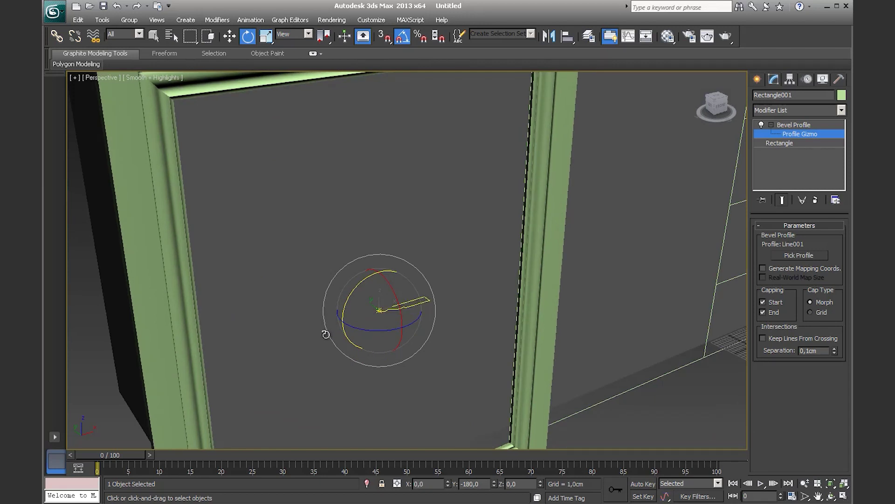
scroll(420, 276, "down", 4)
mouse_move(430, 269)
middle_mouse_down("alt")
mouse_move(480, 294)
mouse_move(629, 248)
mouse_move(494, 253)
mouse_move(698, 313)
mouse_move(417, 266)
middle_mouse_up("alt")
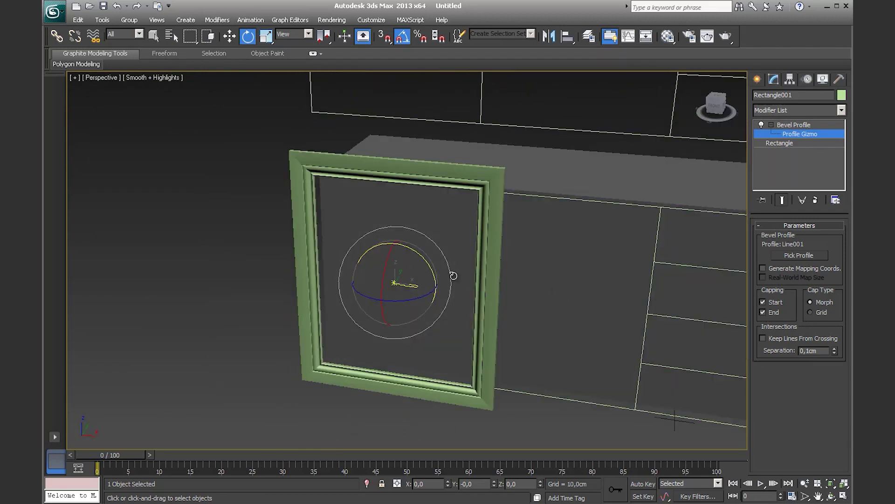
middle_click_drag(410, 310, 486, 305, "alt")
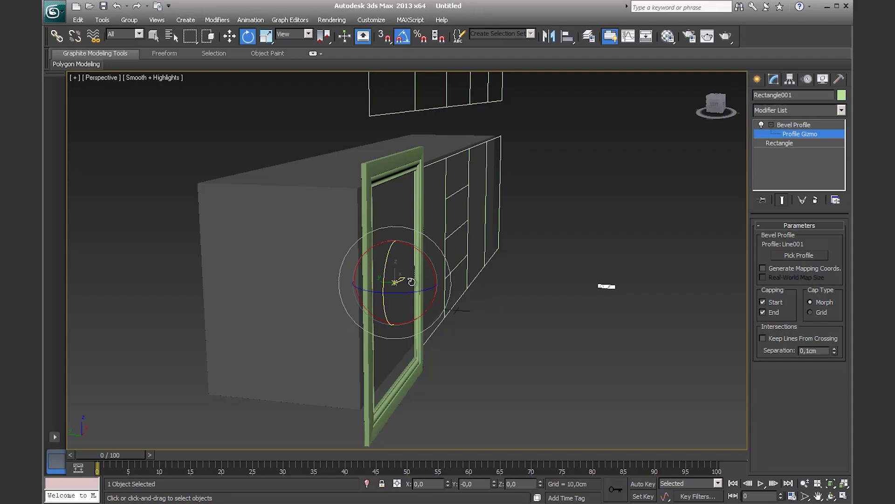
- Switch to Select and Move and orbit to see the green door frame edge-on
left_click(230, 37)
scroll(418, 349, "up", 5)
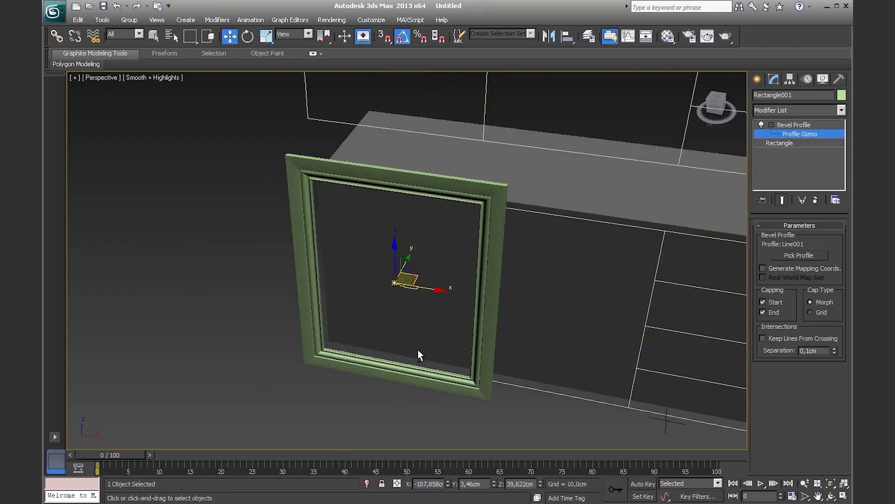
scroll(450, 349, "up", 4)
scroll(420, 311, "down", 2)
scroll(411, 309, "down", 2)
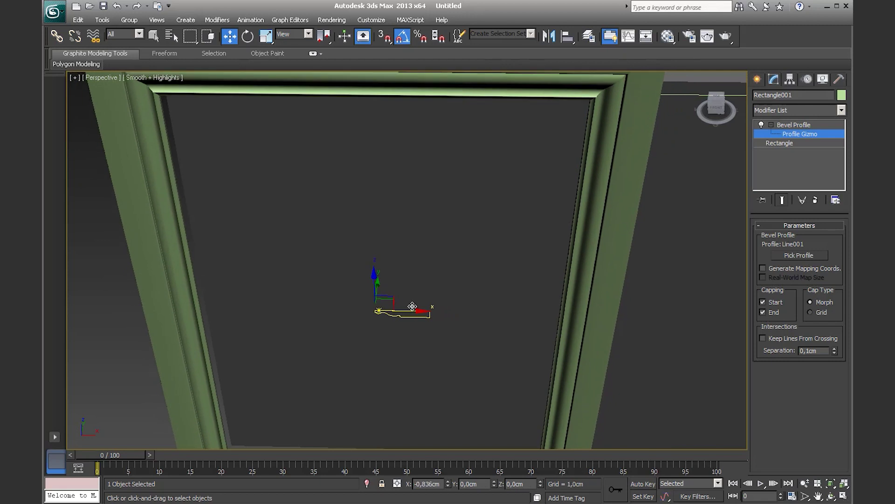
scroll(387, 306, "down", 2)
scroll(371, 302, "down", 2)
mouse_move(366, 301)
middle_mouse_down("alt")
mouse_move(320, 330)
mouse_move(384, 335)
mouse_move(387, 361)
mouse_move(356, 400)
mouse_move(472, 363)
mouse_move(412, 361)
middle_mouse_up("alt")
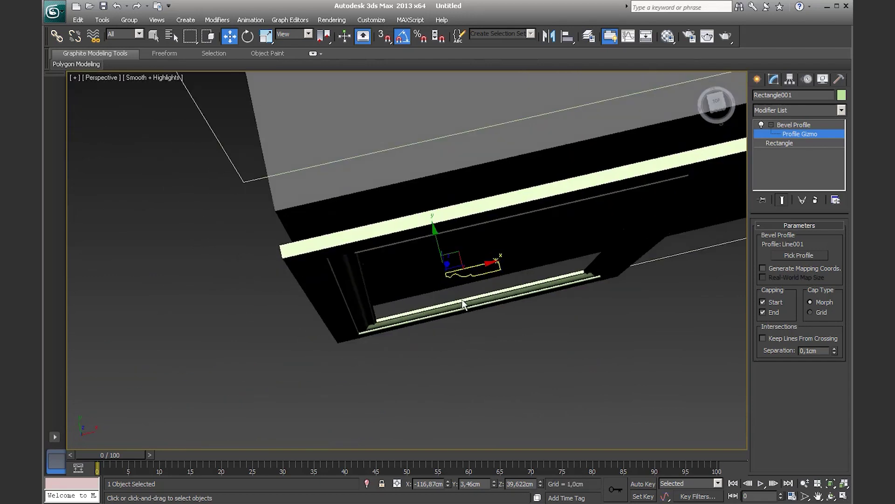
left_click(778, 126)
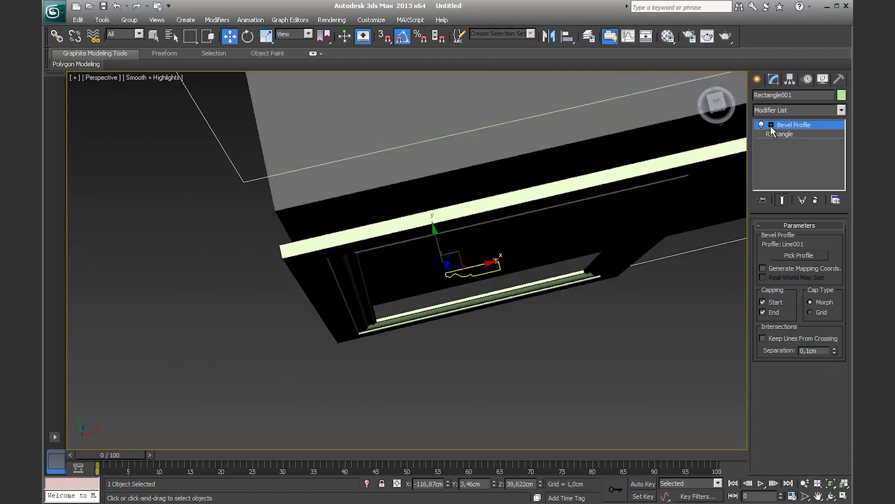
left_click(772, 124)
mouse_move(466, 280)
middle_mouse_down("alt")
mouse_move(423, 293)
mouse_move(464, 256)
mouse_move(433, 262)
middle_mouse_up("alt")
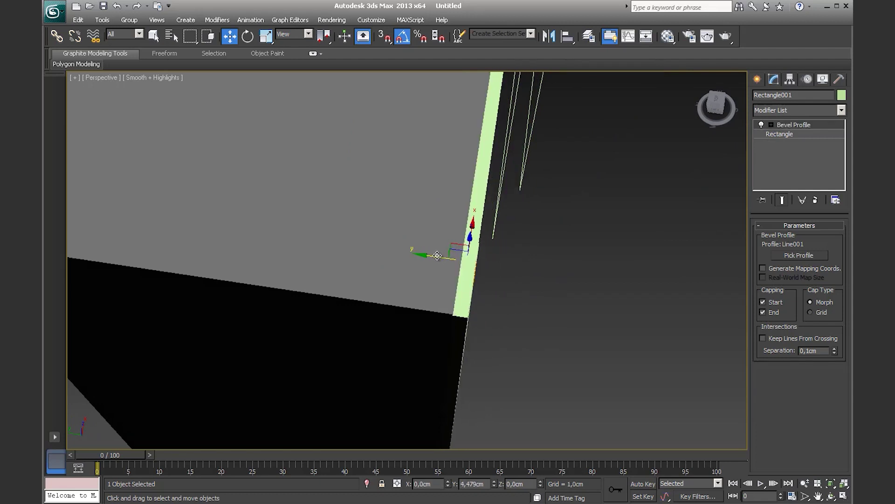
mouse_move(372, 322)
middle_mouse_down("alt")
mouse_move(455, 316)
mouse_move(325, 413)
mouse_move(470, 314)
mouse_move(369, 393)
mouse_move(424, 329)
mouse_move(381, 334)
mouse_move(483, 311)
middle_mouse_up("alt")
- Move the Bevel Profile's Profile Gizmo along X to about -0,478cm
left_click(771, 124)
left_click_drag(343, 398, 345, 398)
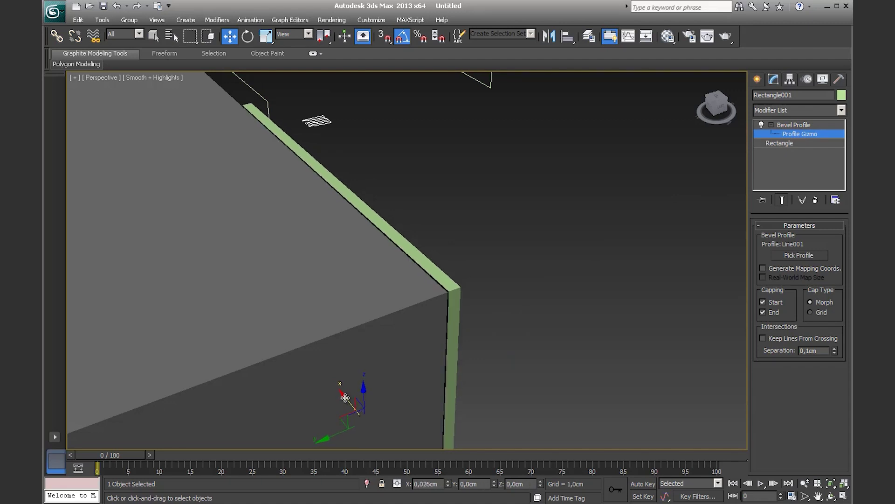
left_click_drag(345, 398, 348, 399)
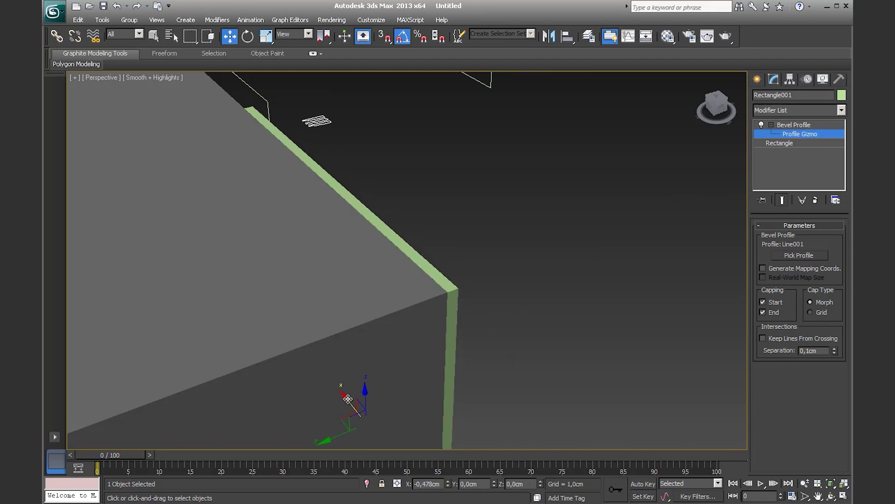
scroll(451, 323, "down", 5)
scroll(481, 325, "down", 2)
scroll(484, 320, "down", 2)
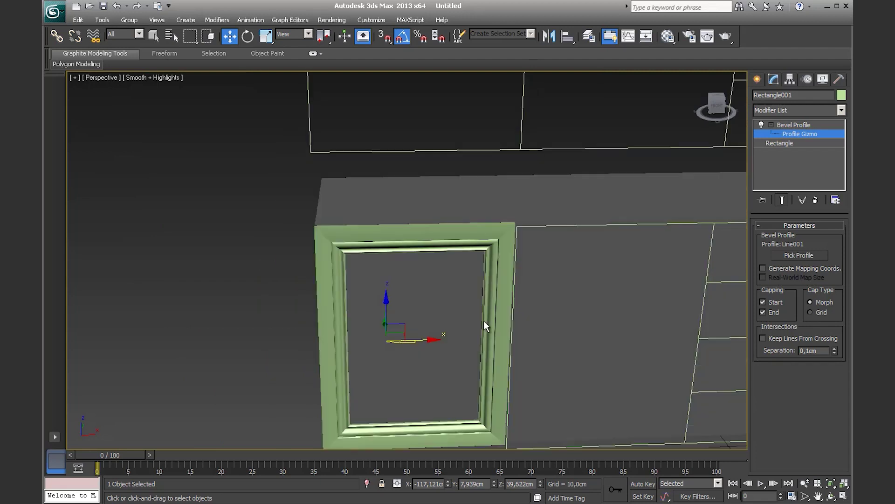
scroll(512, 313, "down", 1)
left_click(755, 189)
scroll(477, 309, "up", 5)
mouse_move(477, 310)
middle_mouse_down("alt")
mouse_move(527, 362)
mouse_move(516, 376)
mouse_move(479, 363)
mouse_move(449, 313)
middle_mouse_up("alt")
scroll(492, 346, "down", 4)
scroll(402, 362, "up", 2)
middle_click_drag(402, 362, 425, 339, "alt")
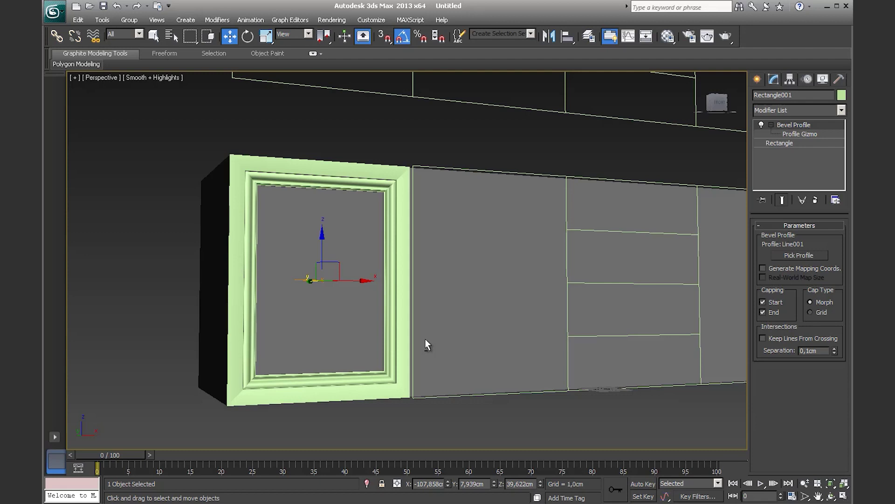
mouse_move(289, 306)
middle_mouse_down("alt")
mouse_move(340, 346)
mouse_move(573, 290)
middle_mouse_up("alt")
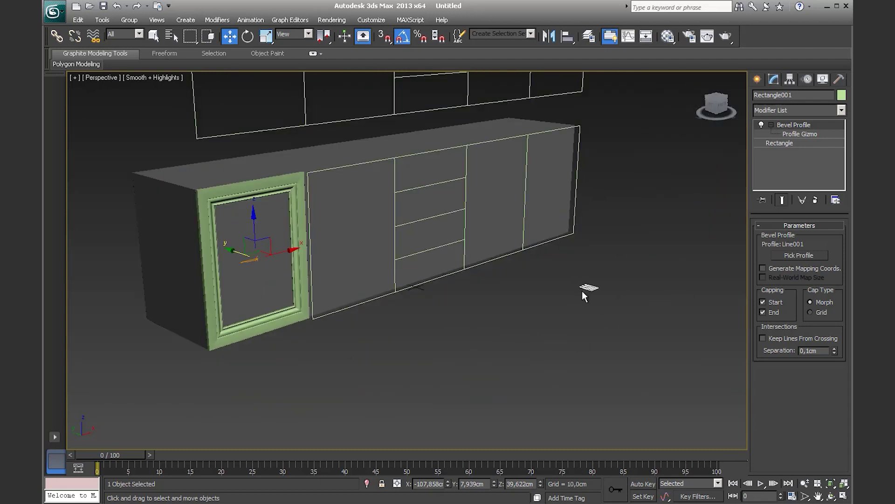
middle_click_drag(402, 277, 382, 264, "alt")
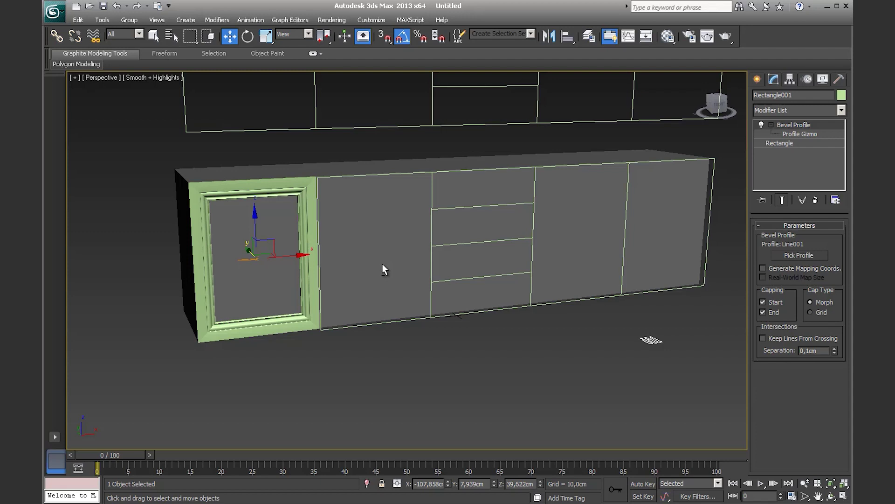
scroll(411, 281, "up", 3)
scroll(328, 352, "up", 1)
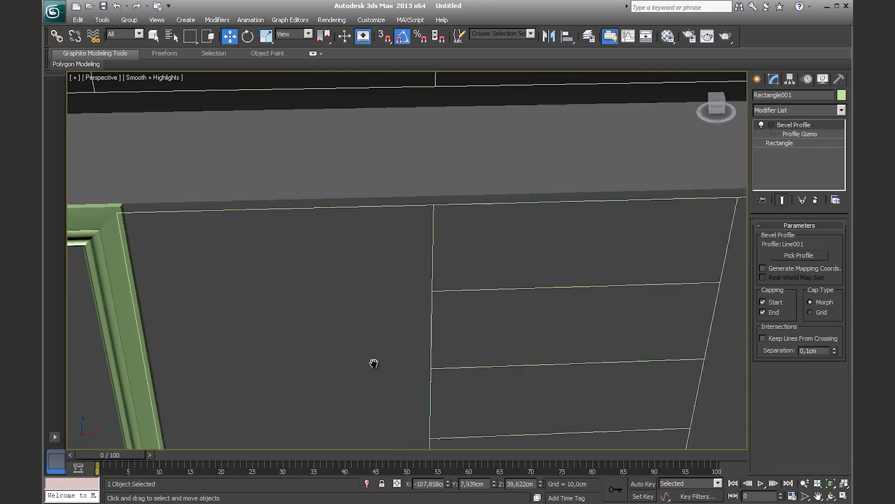
scroll(374, 362, "up", 1)
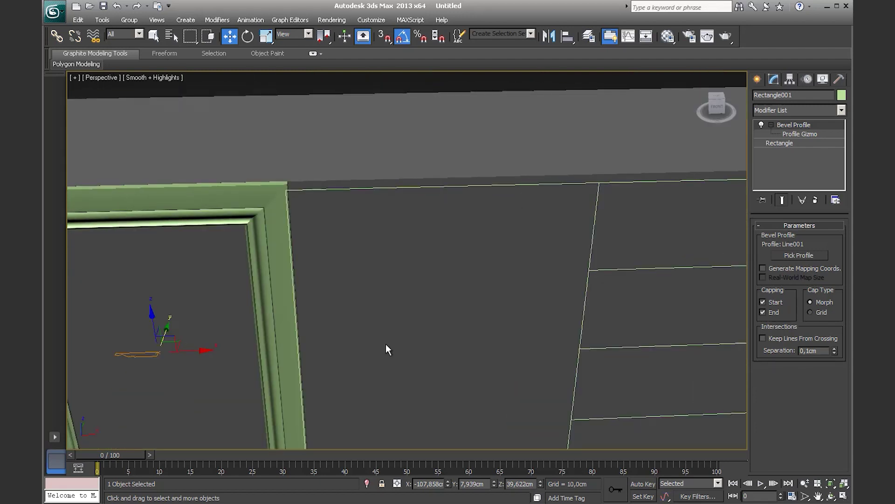
- Copy the first door frame's Bevel Profile modifier
left_click(772, 125)
right_click(774, 122)
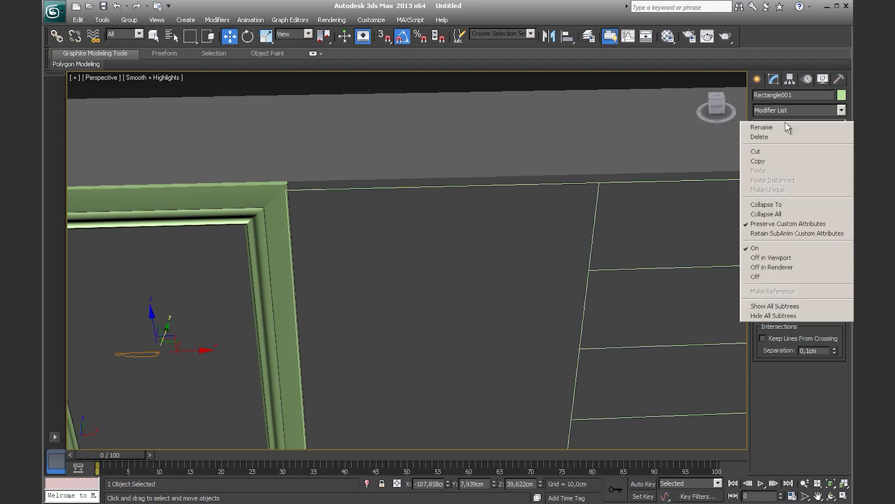
left_click(785, 159)
scroll(423, 271, "down", 2)
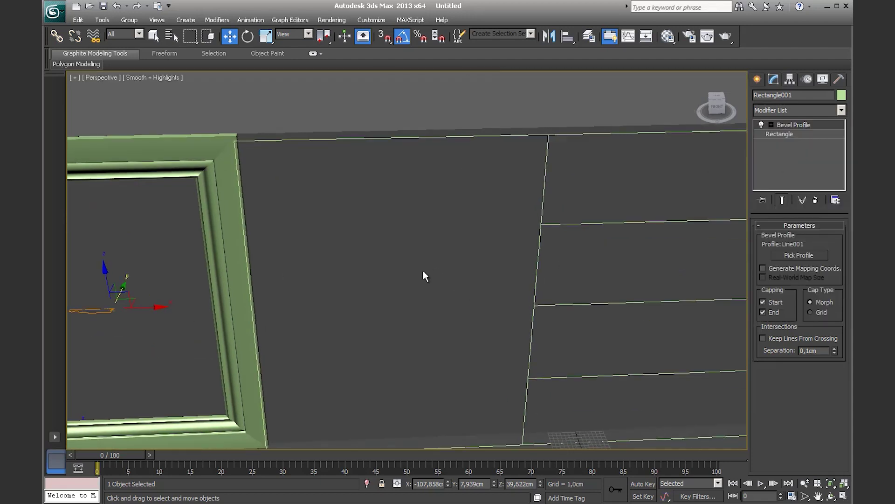
scroll(423, 270, "down", 2)
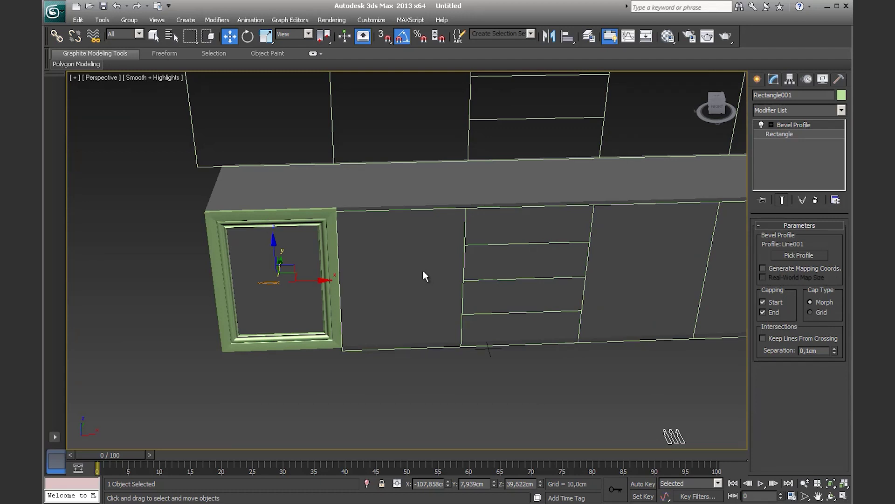
- Paste the Bevel Profile onto Rectangle002, inspect it, then undo the paste
left_click(395, 211)
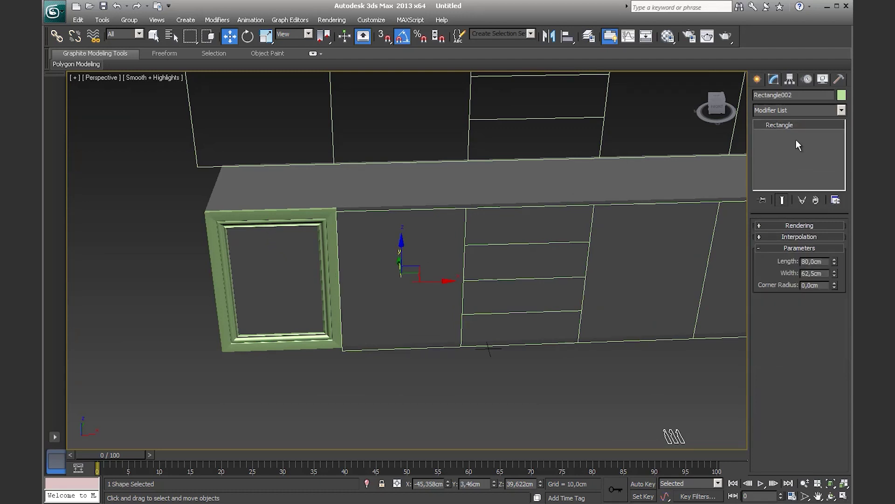
right_click(791, 125)
left_click(799, 127)
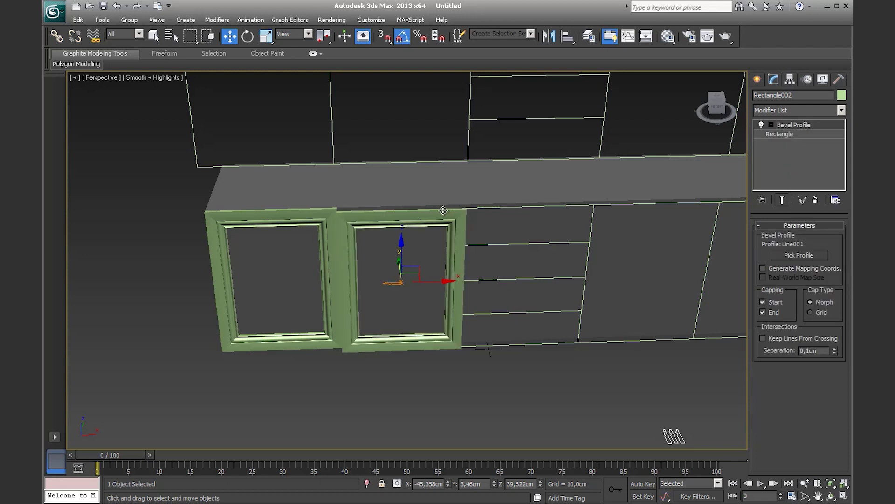
middle_click_drag(489, 280, 443, 279, "alt")
scroll(444, 275, "up", 2)
scroll(469, 279, "up", 2)
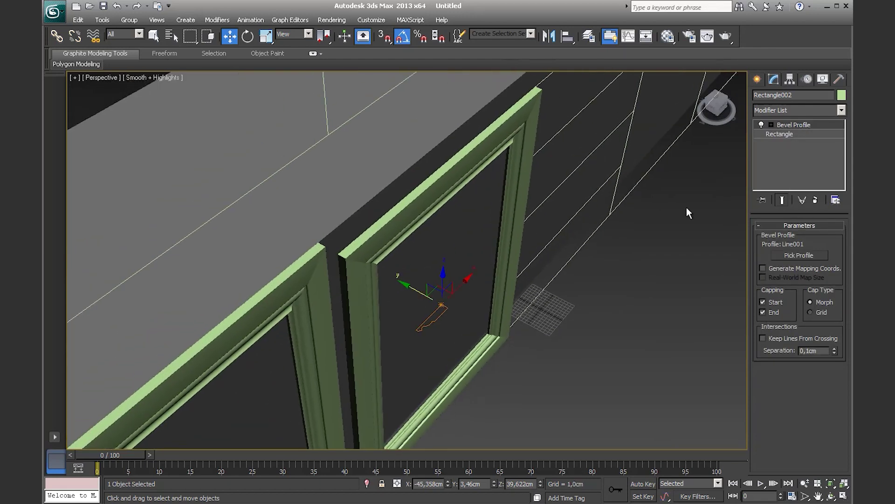
key("ctrl+z")
- Paste the Bevel Profile instanced onto Rectangle002, test its gizmo, then delete it
right_click(800, 126)
left_click(809, 139)
middle_click_drag(489, 260, 601, 215, "alt")
left_click(794, 133)
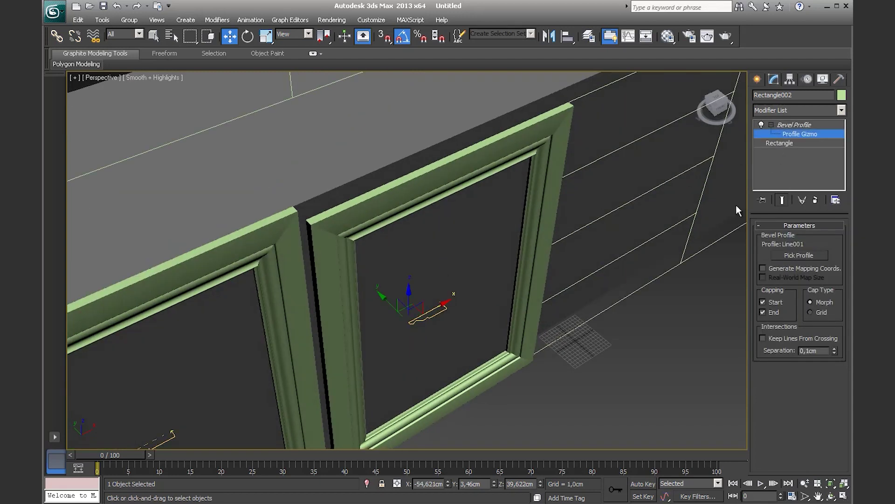
left_click_drag(448, 306, 448, 306)
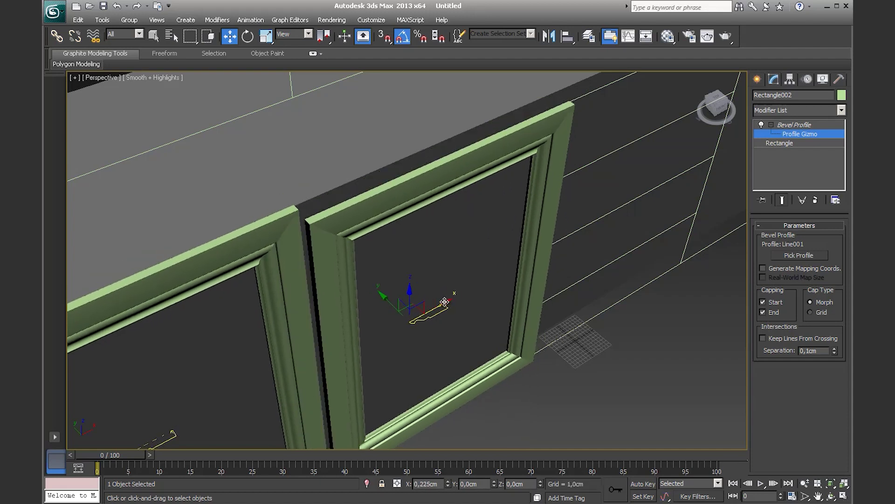
key("Delete")
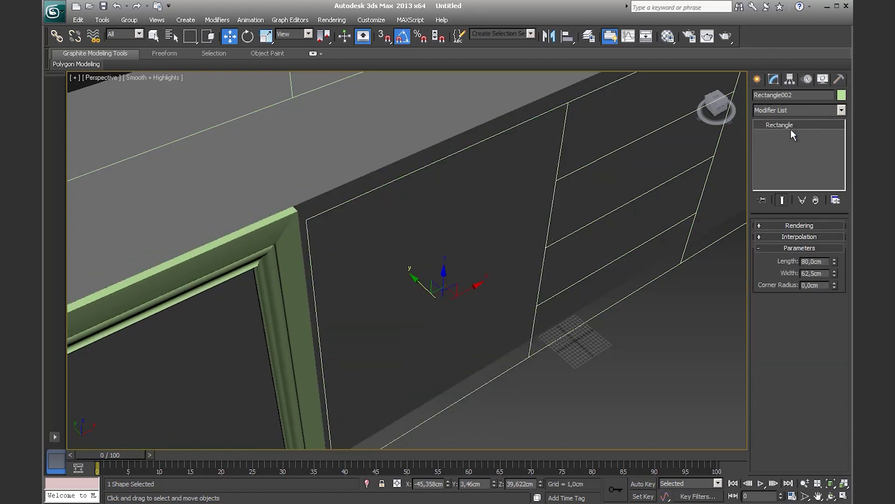
- Re-paste the Bevel Profile as an instance onto Rectangle002
right_click(795, 131)
left_click(811, 139)
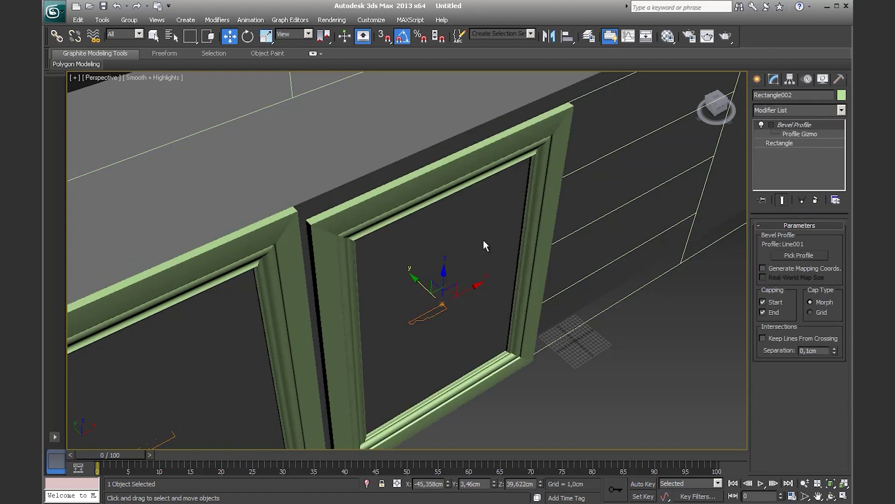
middle_click_drag(483, 240, 410, 282, "alt")
left_click_drag(410, 282, 394, 272)
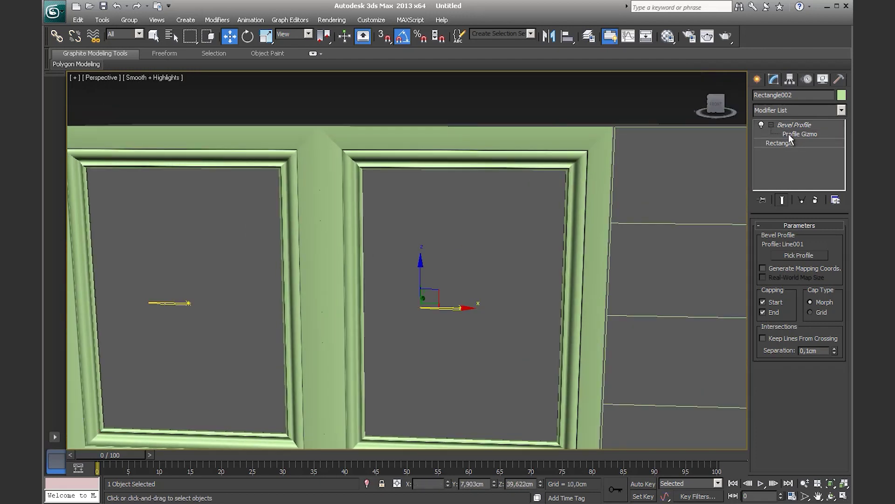
- Shift Rectangle002's Profile Gizmo along X so its moulding meets the first frame flush
left_click(795, 134)
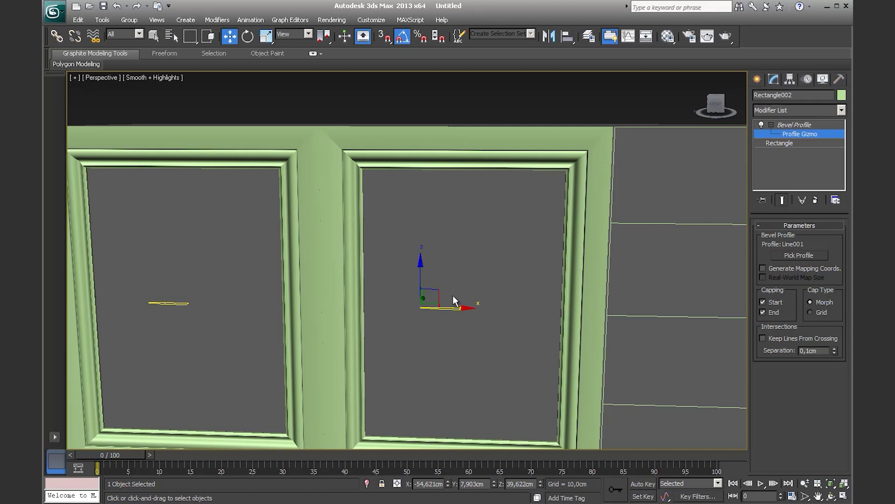
left_click_drag(456, 309, 456, 309)
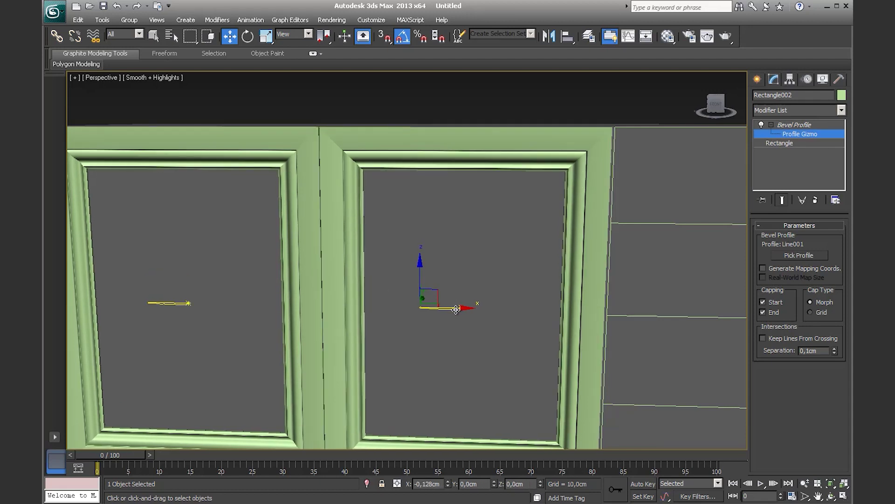
mouse_move(349, 339)
middle_mouse_down("alt")
mouse_move(424, 353)
mouse_move(394, 330)
mouse_move(236, 353)
middle_mouse_up("alt")
scroll(236, 353, "down", 2)
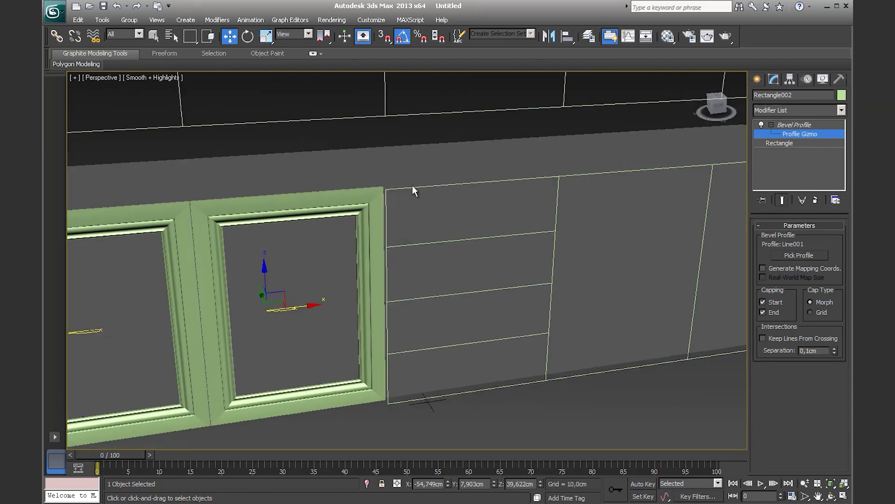
left_click_drag(412, 186, 474, 216)
- Copy the Bevel Profile modifier and select the drawer outline Rectangle003
left_click(782, 123)
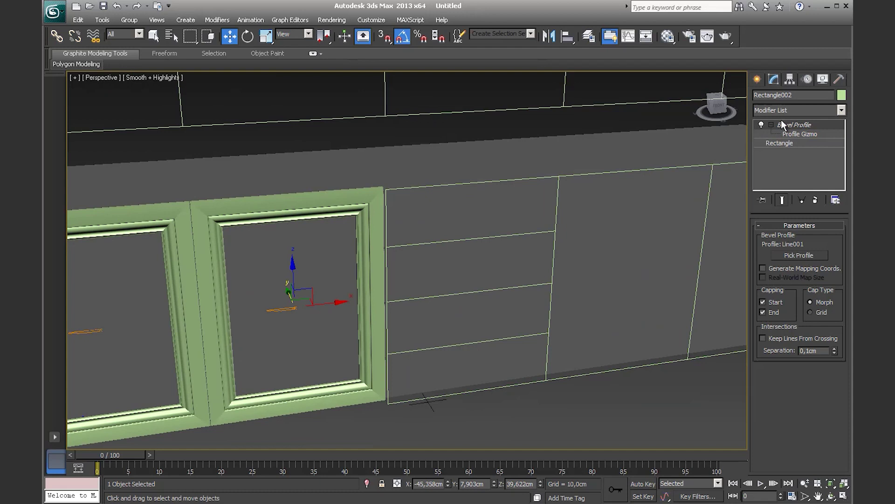
right_click(781, 121)
left_click(767, 157)
left_click(477, 186)
- Paste the copied Bevel Profile onto the top drawer outline
right_click(768, 123)
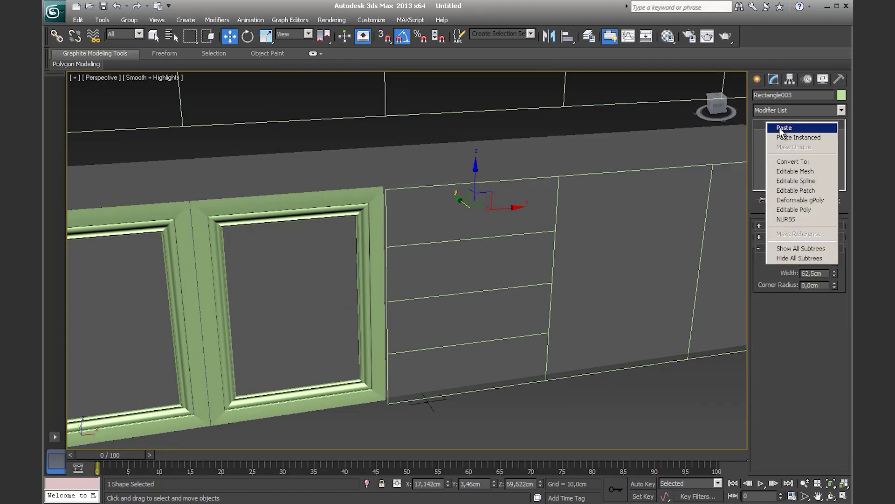
left_click(776, 125)
left_click(508, 292)
mouse_move(504, 292)
middle_mouse_down("alt")
mouse_move(506, 274)
mouse_move(522, 281)
middle_mouse_up("alt")
scroll(523, 281, "up", 5)
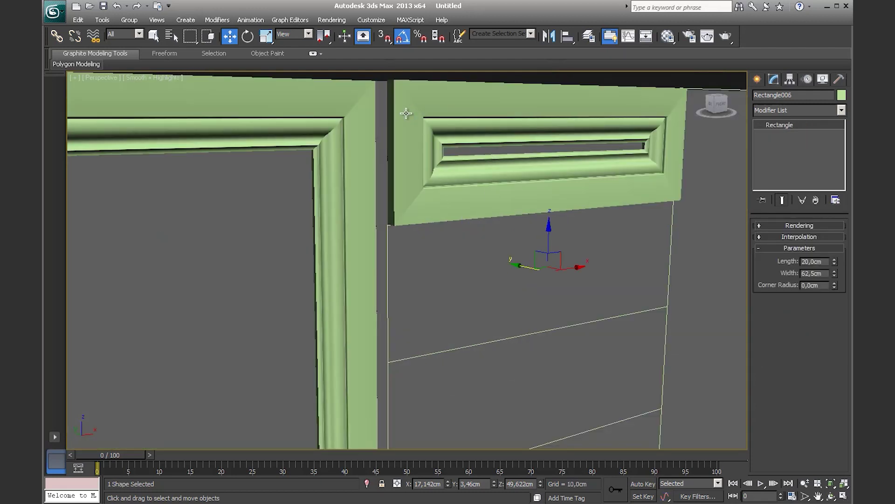
mouse_move(470, 152)
middle_mouse_down("alt")
mouse_move(460, 162)
mouse_move(481, 156)
middle_mouse_up("alt")
- Orbit and zoom around the cabinet to inspect the three moulded fronts
scroll(460, 162, "down", 4)
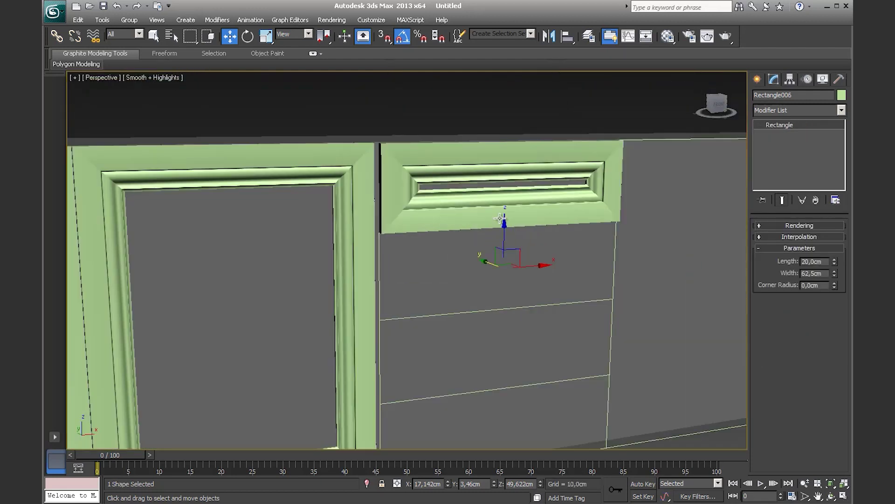
scroll(481, 154, "up", 3)
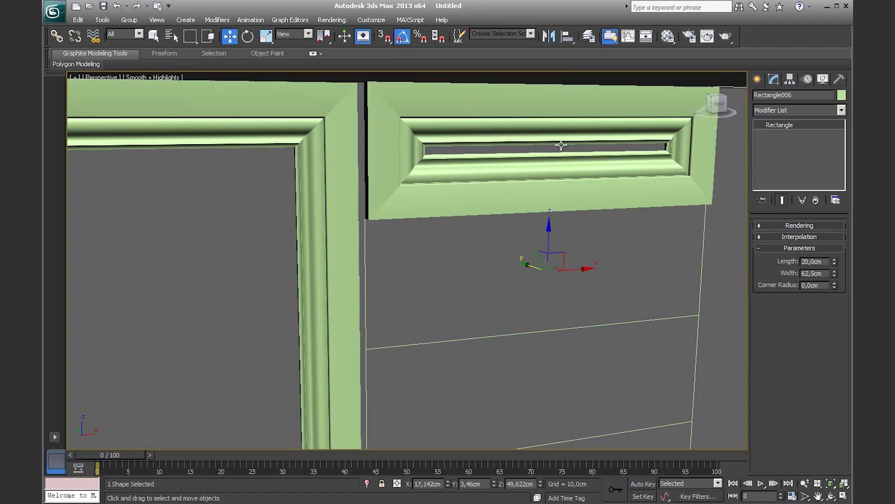
scroll(406, 248, "down", 3)
middle_click_drag(433, 268, 442, 196, "alt")
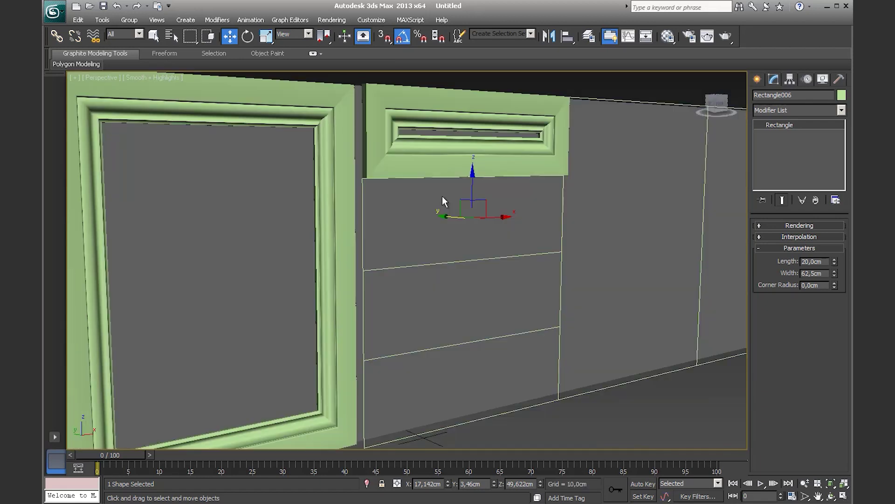
scroll(464, 239, "down", 3)
scroll(410, 274, "down", 2)
mouse_move(446, 293)
middle_mouse_down("alt")
mouse_move(462, 314)
mouse_move(564, 342)
middle_mouse_up("alt")
mouse_move(508, 285)
middle_mouse_down("alt")
mouse_move(499, 257)
mouse_move(480, 314)
mouse_move(439, 246)
mouse_move(214, 302)
middle_mouse_up("alt")
scroll(440, 246, "up", 4)
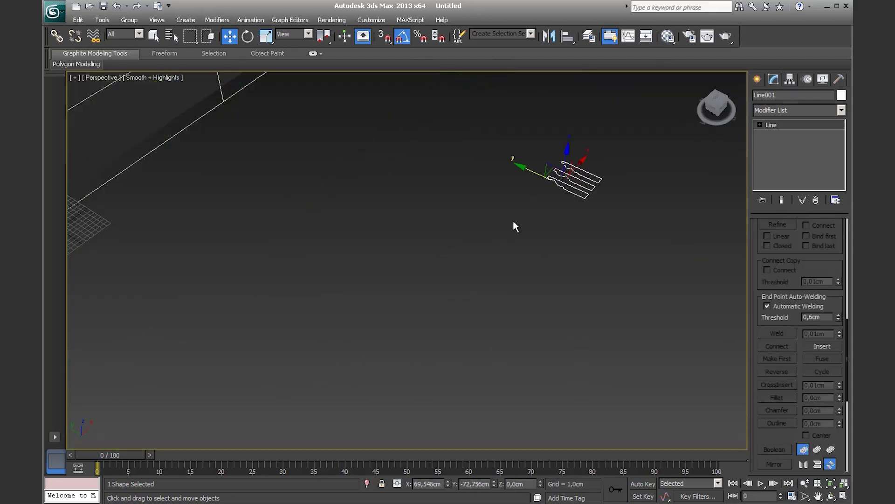
- Box-select Line001's end vertices and move them to thicken the shared door and drawer mouldings
left_click(760, 125)
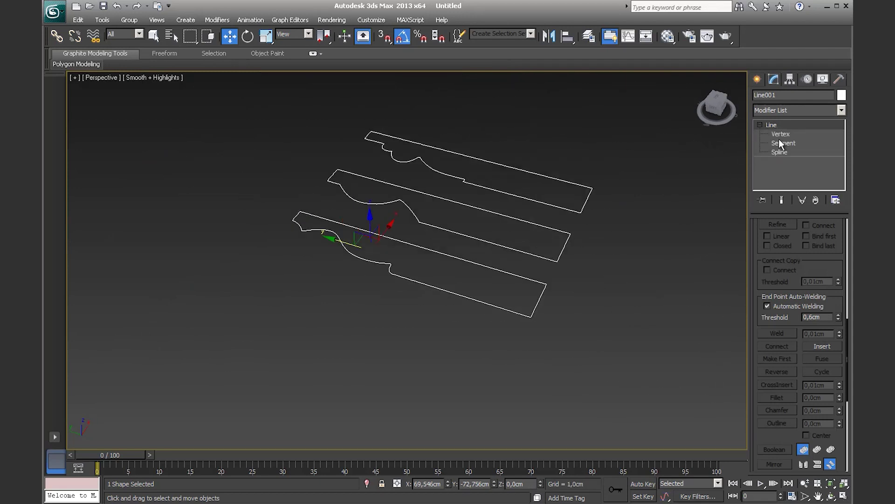
mouse_move(549, 264)
left_mouse_down()
mouse_move(510, 318)
mouse_move(445, 294)
left_mouse_up()
mouse_move(445, 294)
middle_mouse_down("alt")
mouse_move(384, 250)
mouse_move(371, 230)
mouse_move(336, 219)
mouse_move(356, 334)
mouse_move(390, 395)
middle_mouse_up("alt")
mouse_move(437, 355)
middle_mouse_down("alt")
mouse_move(505, 441)
mouse_move(390, 425)
mouse_move(432, 356)
mouse_move(521, 419)
middle_mouse_up("alt")
scroll(521, 418, "down", 8)
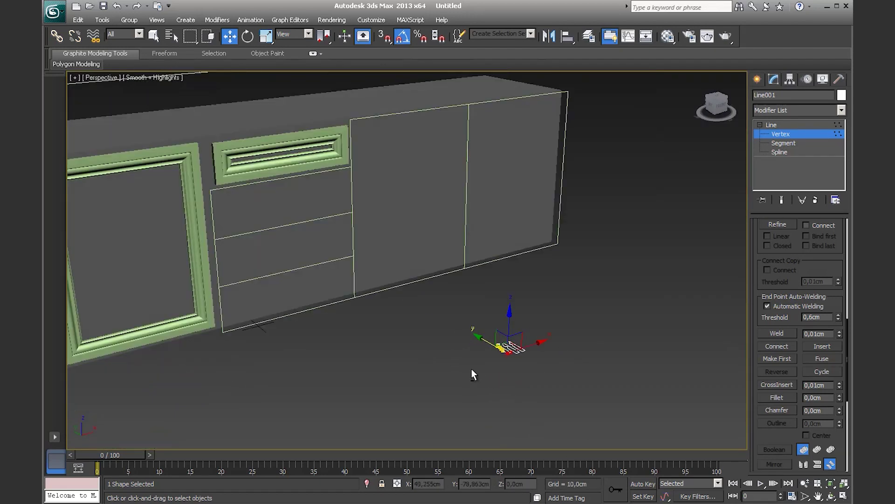
left_click_drag(482, 336, 488, 339)
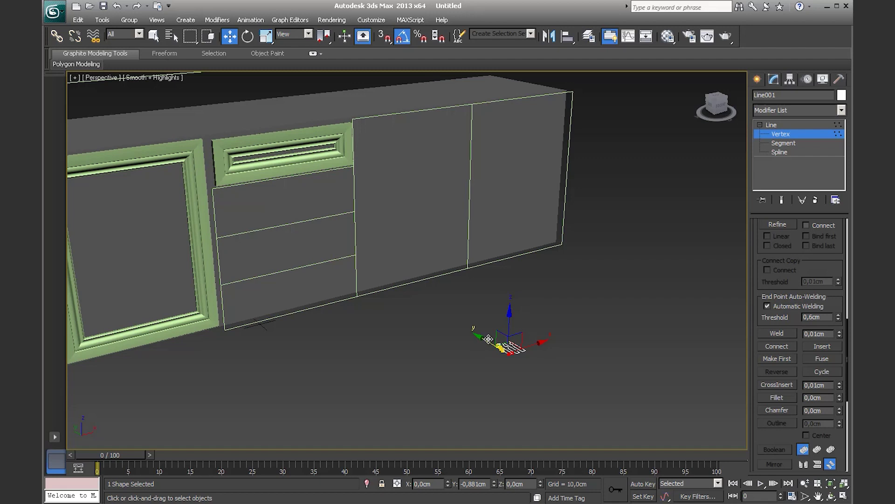
scroll(327, 350, "down", 3)
scroll(494, 415, "down", 3)
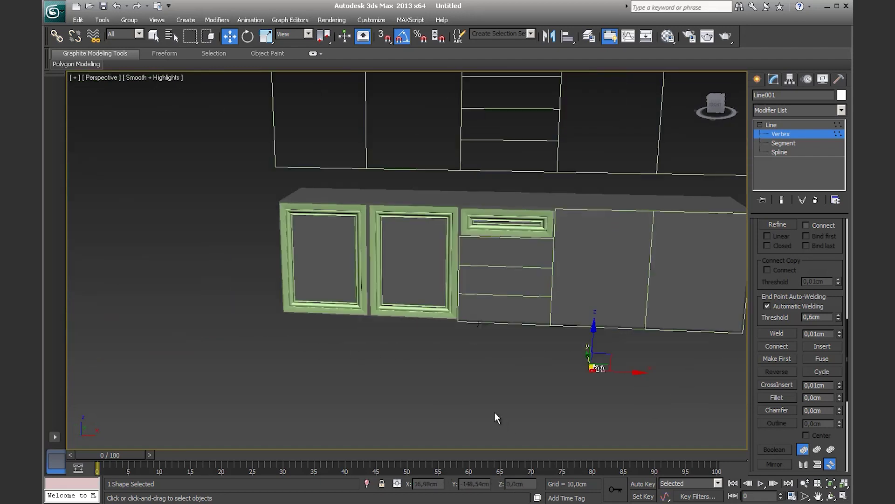
scroll(457, 351, "down", 2)
scroll(506, 376, "up", 3)
scroll(466, 280, "up", 2)
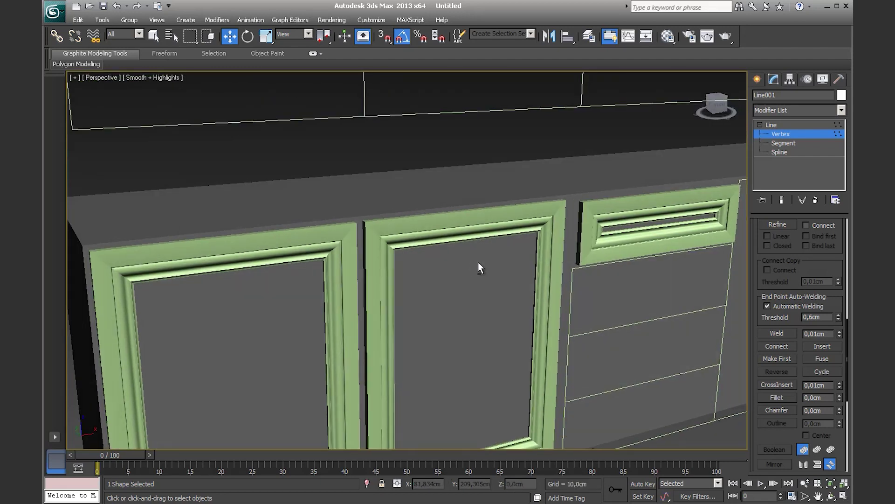
- Offset Rectangle002's Profile Gizmo 1,09cm along X to realign that door's moulding
left_click(776, 134)
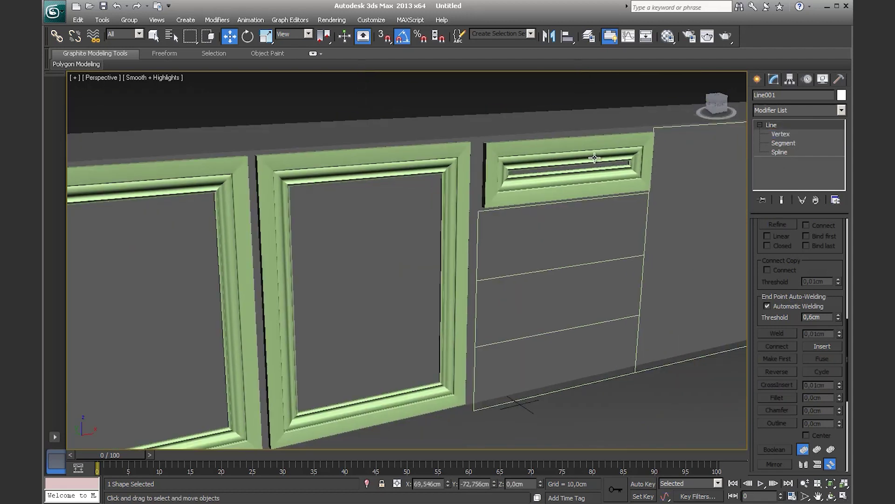
left_click(592, 154)
left_click(299, 187)
middle_click_drag(299, 196, 316, 193, "alt")
scroll(376, 234, "up", 3)
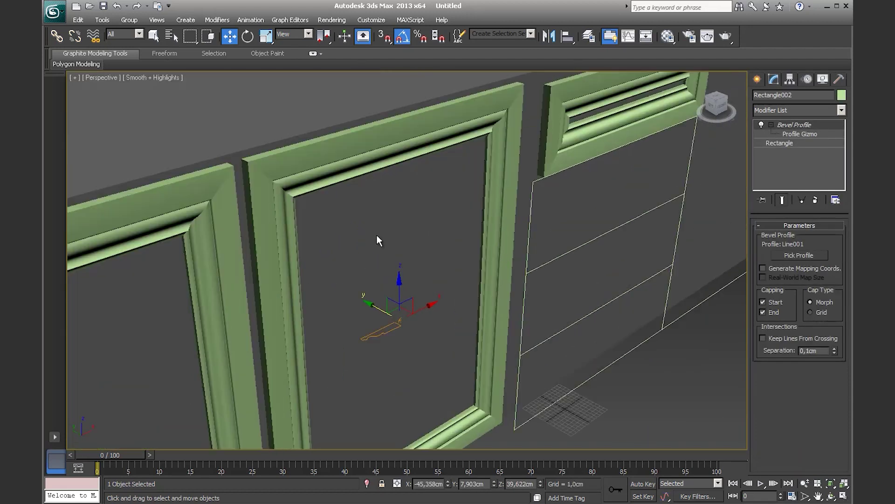
scroll(369, 240, "up", 2)
left_click(798, 135)
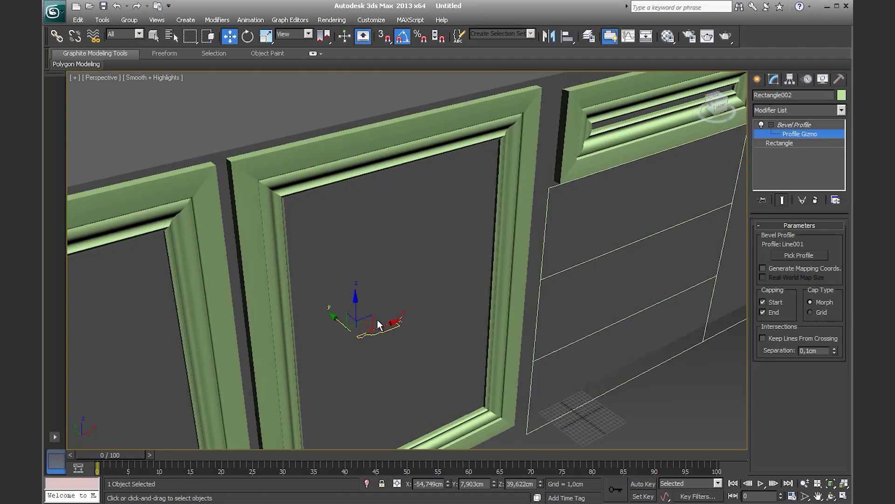
left_click_drag(380, 322, 386, 323)
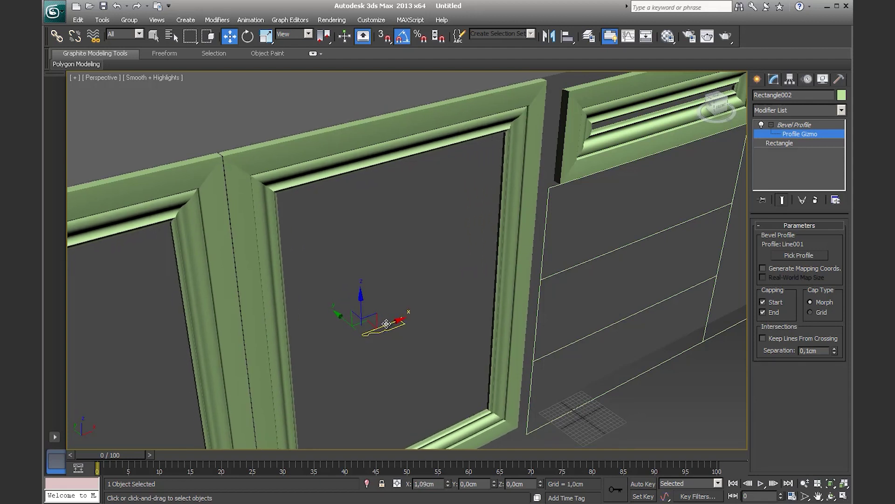
scroll(401, 302, "down", 3)
scroll(256, 254, "down", 3)
scroll(432, 205, "down", 1)
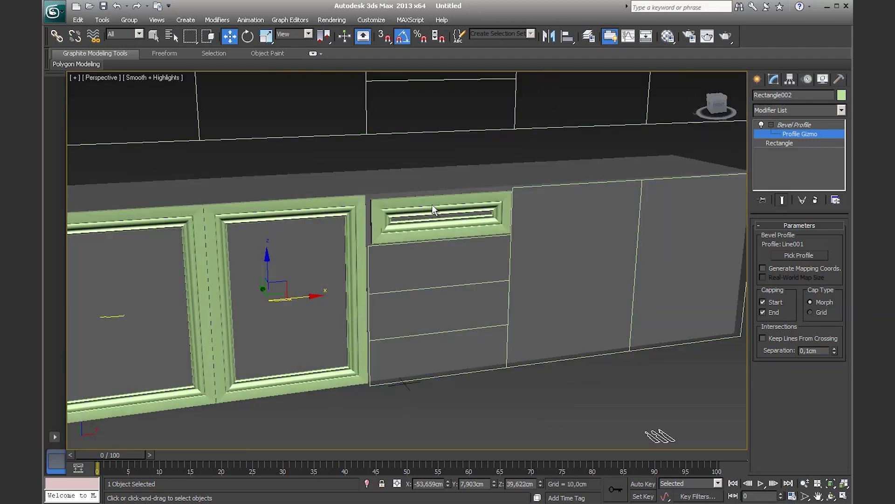
- Delete the Bevel Profile modifier from the top drawer frame
left_click(441, 214)
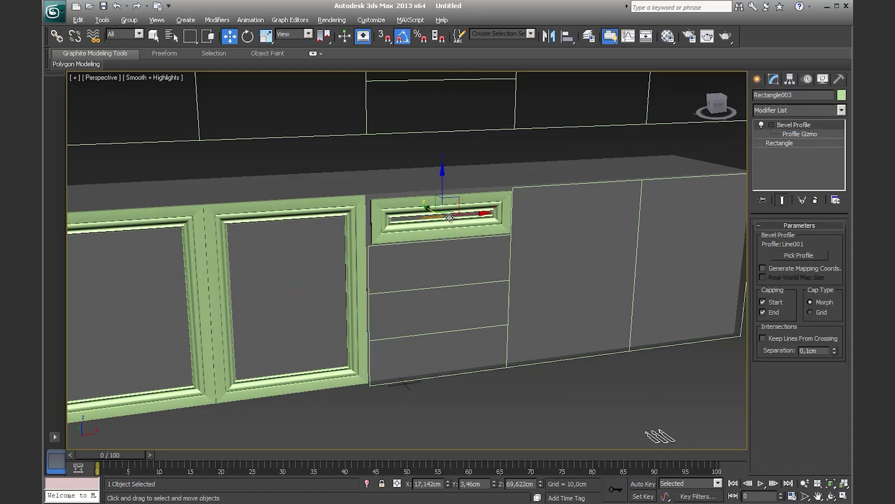
middle_click_drag(448, 224, 501, 271, "alt")
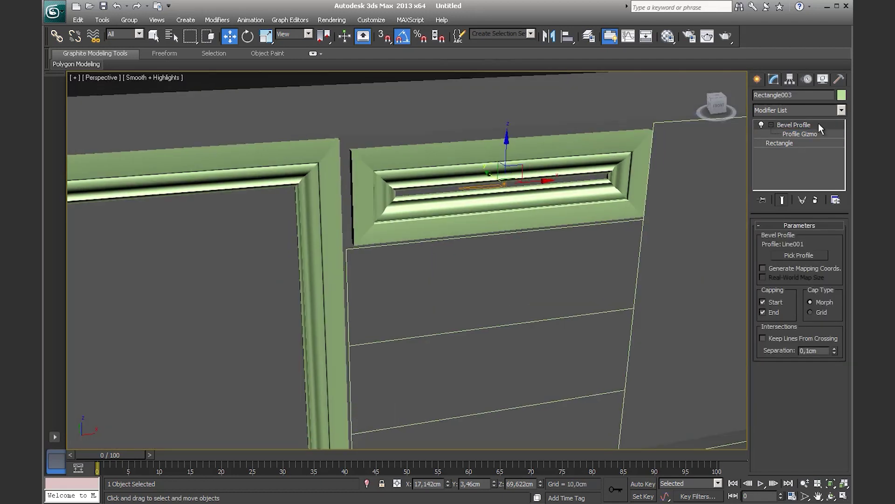
right_click(816, 125)
left_click(799, 140)
- Copy the left door's Bevel Profile and paste it instanced onto the top drawer
left_click(316, 184)
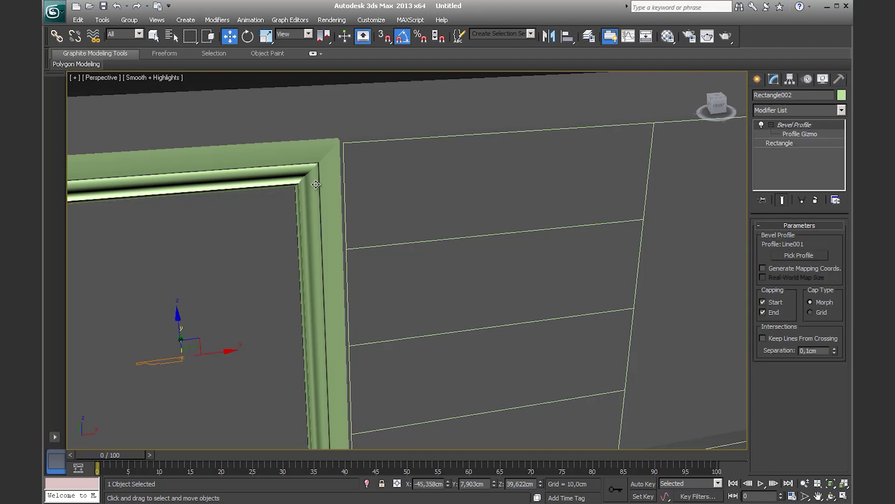
right_click(807, 133)
left_click(783, 161)
left_click(624, 125)
right_click(779, 124)
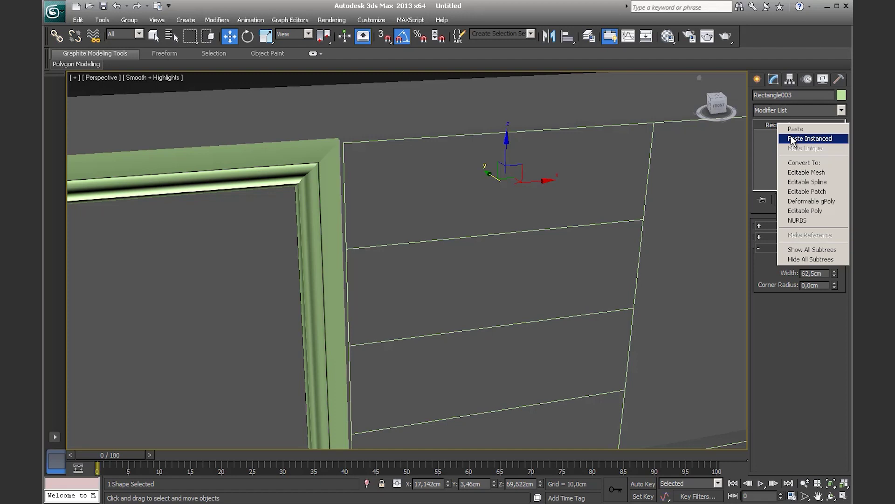
left_click(791, 139)
mouse_move(485, 200)
middle_mouse_down("alt")
mouse_move(493, 188)
mouse_move(534, 236)
mouse_move(448, 174)
middle_mouse_up("alt")
- Paste the Bevel Profile onto the second drawer outline
left_click(376, 254)
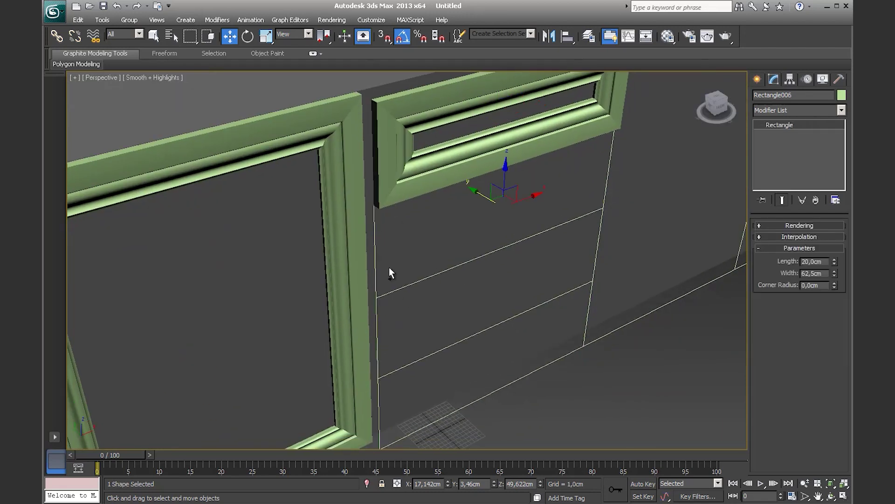
left_click(379, 335, "ctrl")
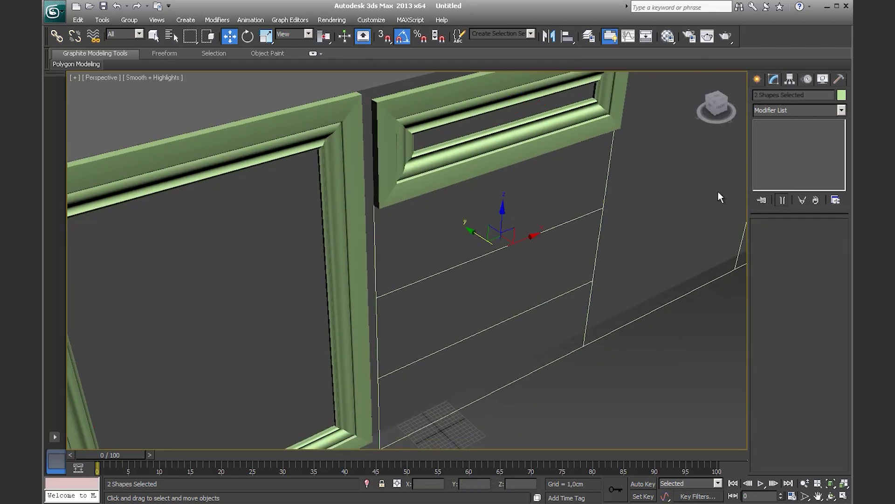
left_click(811, 108)
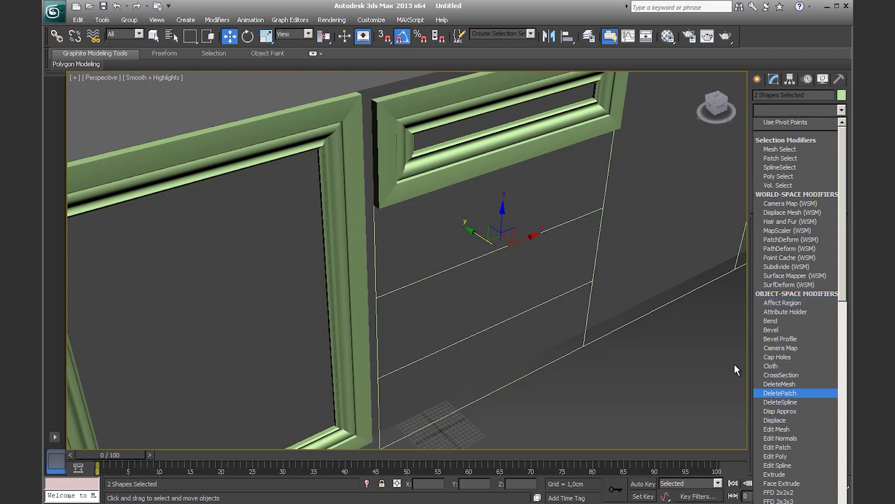
left_click(435, 182)
left_click(391, 290)
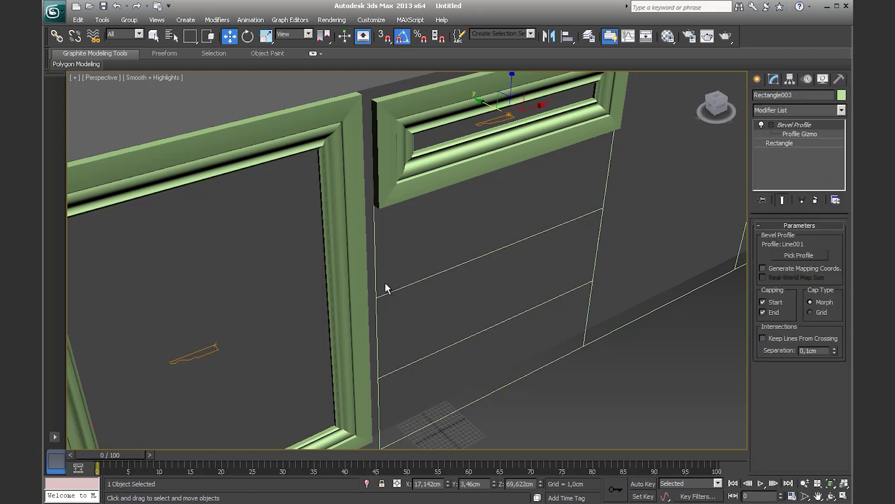
right_click(816, 122)
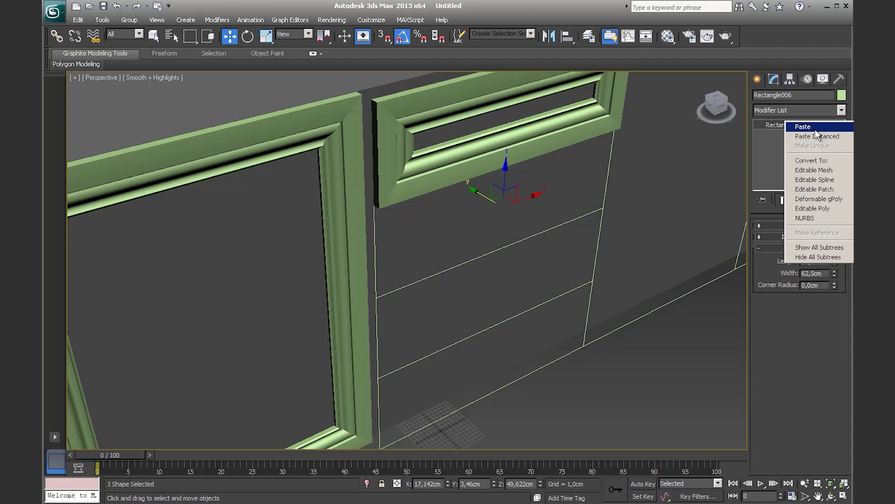
left_click(815, 130)
- Paste the Bevel Profile onto the lowest and middle drawer outlines
left_click(418, 360)
right_click(821, 139)
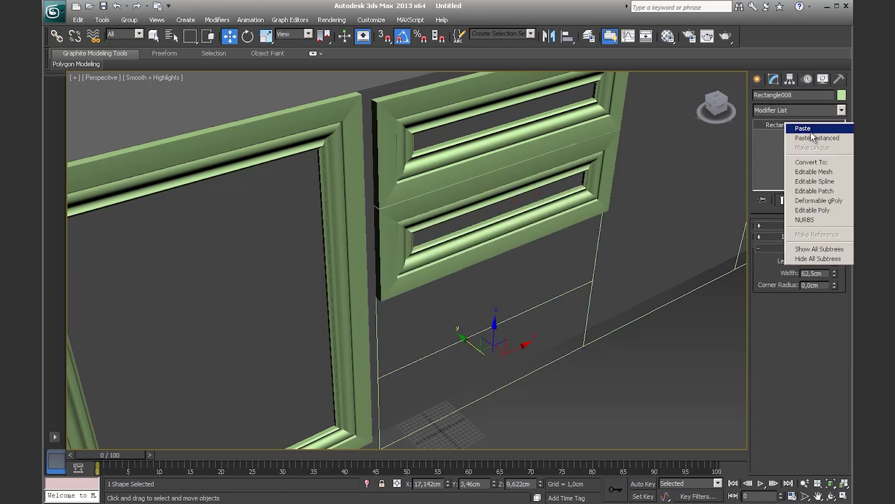
left_click(811, 132)
left_click(376, 346)
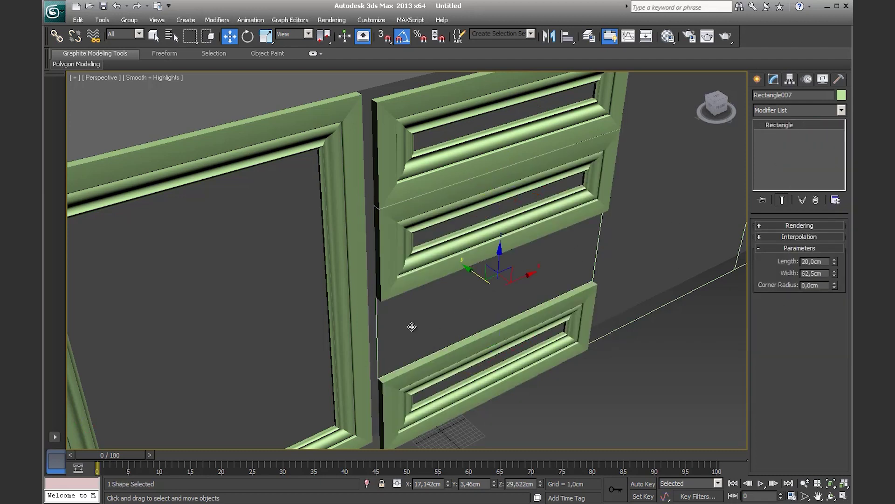
right_click(816, 122)
left_click(819, 129)
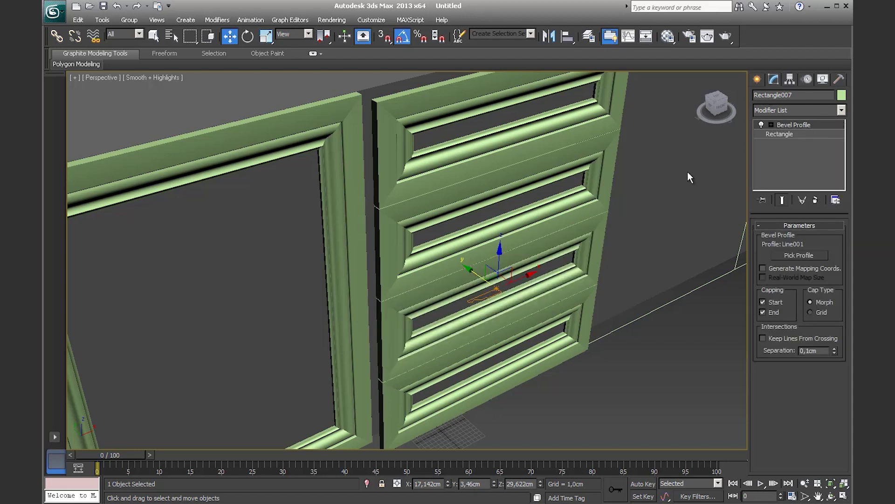
middle_click_drag(688, 172, 511, 310, "alt")
- Paste the Bevel Profile onto the two remaining right-hand door outlines
left_click(518, 329)
right_click(813, 124)
left_click(818, 127)
left_click(698, 249)
right_click(793, 124)
left_click(797, 127)
mouse_move(764, 159)
middle_mouse_down("alt")
mouse_move(618, 165)
mouse_move(553, 212)
mouse_move(568, 204)
mouse_move(593, 265)
mouse_move(570, 256)
mouse_move(577, 158)
middle_mouse_up("alt")
- Convert the upper cabinet outline to an editable spline and attach the other wall cabinet shapes
left_click(577, 178)
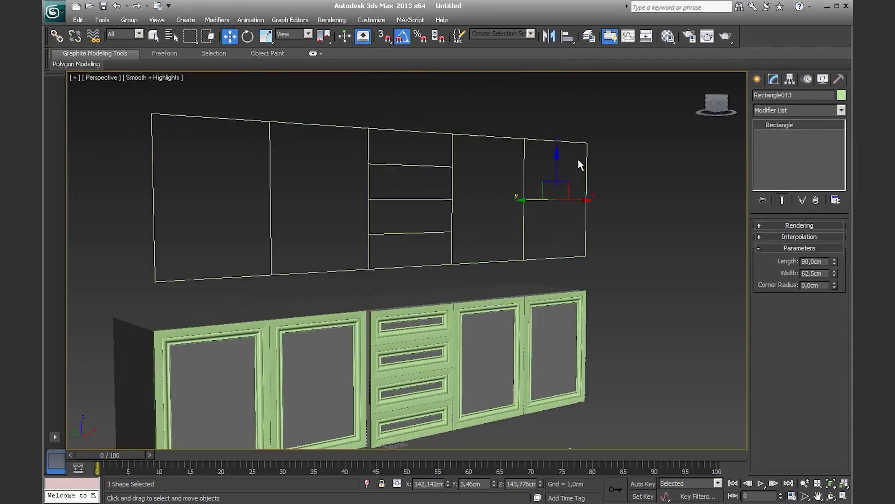
right_click(794, 127)
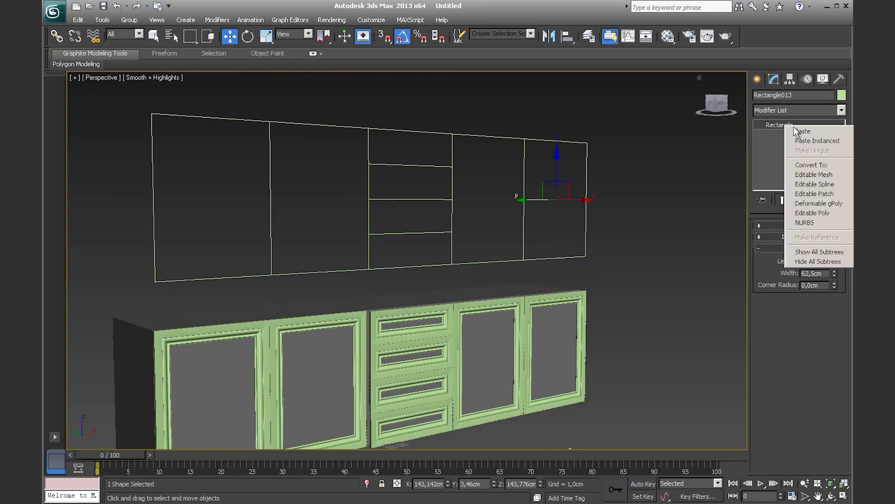
left_click(833, 185)
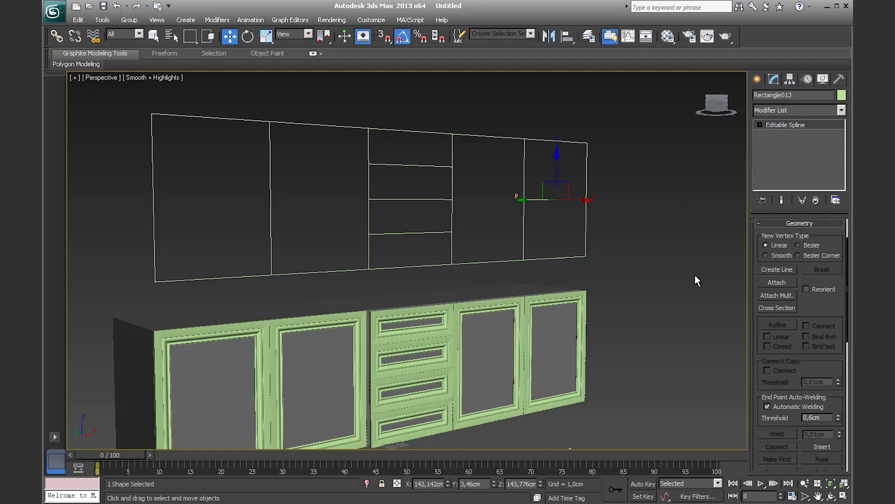
left_click(776, 283)
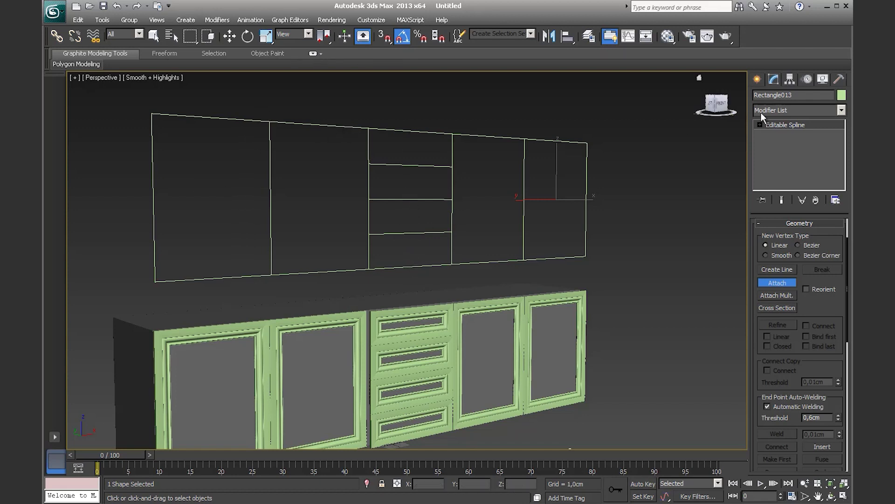
left_click(783, 125)
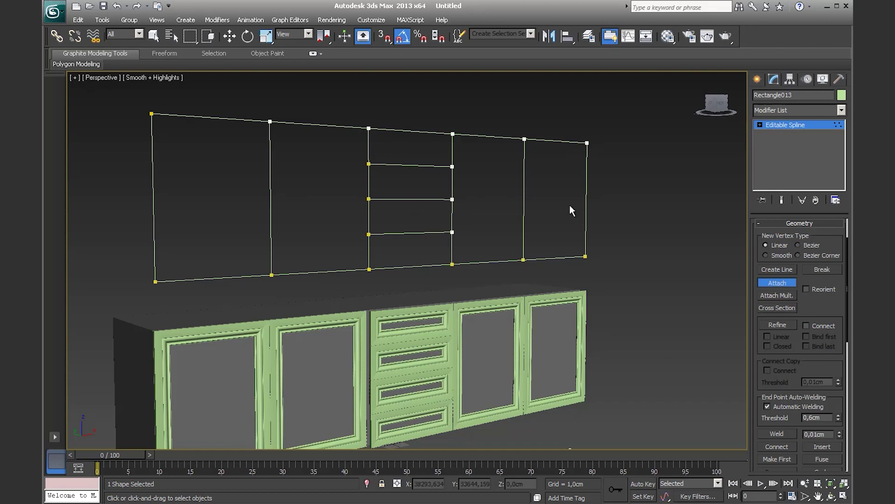
left_click(823, 124)
left_click(761, 282)
mouse_move(728, 270)
middle_mouse_down("alt")
mouse_move(650, 245)
mouse_move(679, 198)
middle_mouse_up("alt")
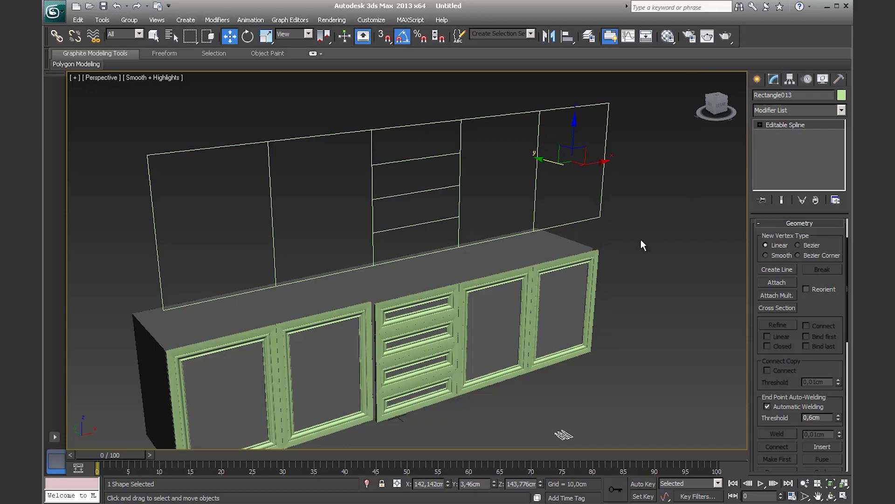
- Copy Rectangle005's Bevel Profile and paste it onto the wall cabinet spline Rectangle013
left_click(595, 270)
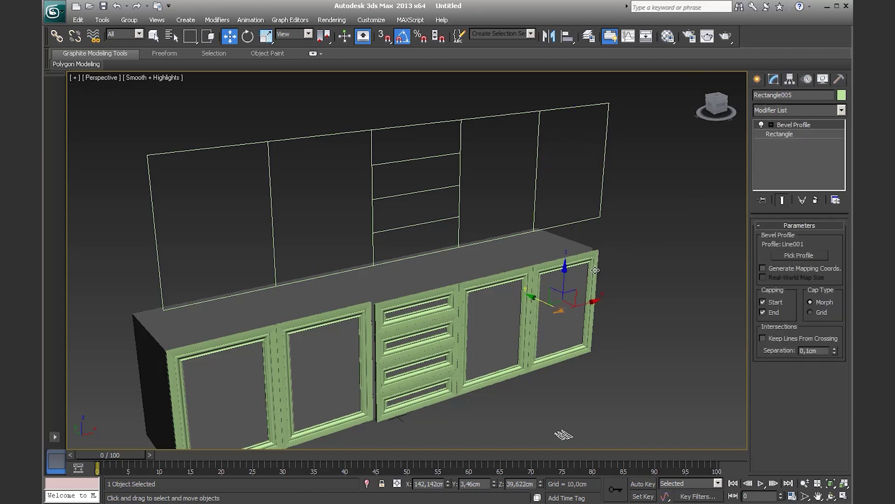
right_click(787, 125)
left_click(780, 160)
left_click(608, 113)
right_click(788, 124)
left_click(783, 170)
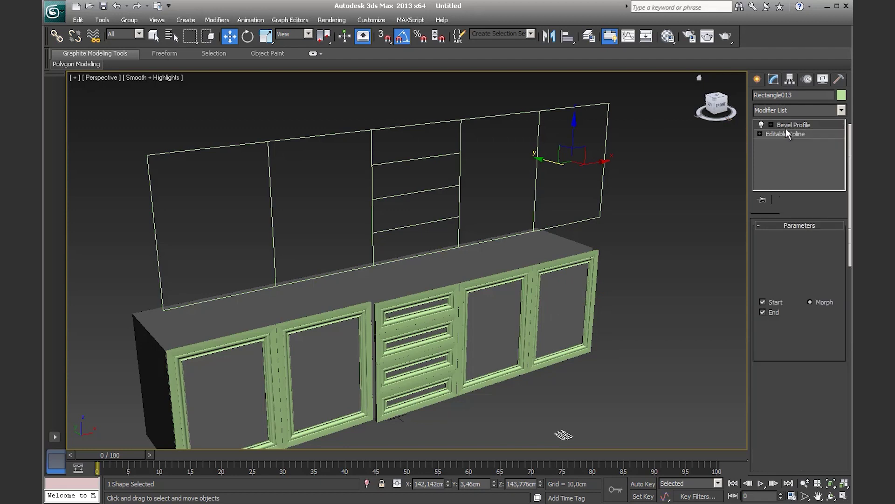
- Orbit, zoom and pan the Perspective view to a three-quarter close-up of the upper cabinets
middle_click_drag(551, 160, 493, 199, "alt")
scroll(493, 199, "up", 5)
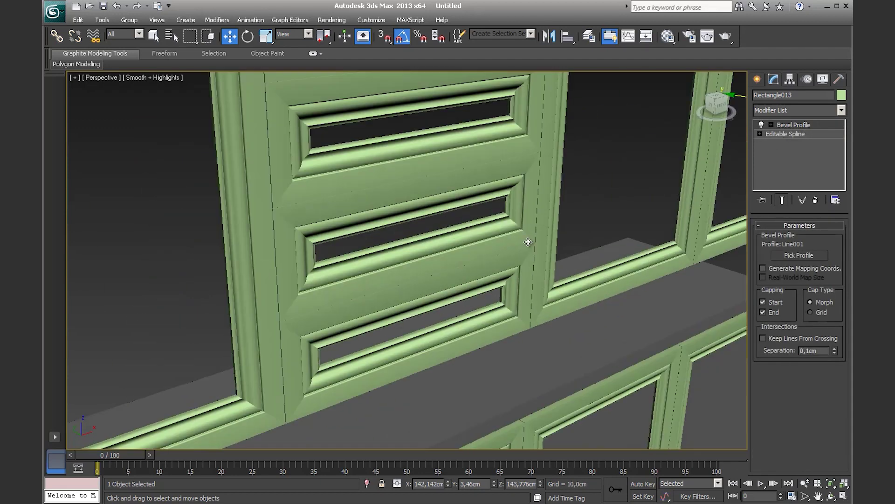
scroll(493, 199, "up", 2)
scroll(493, 200, "down", 1)
scroll(499, 196, "down", 1)
scroll(505, 199, "down", 3)
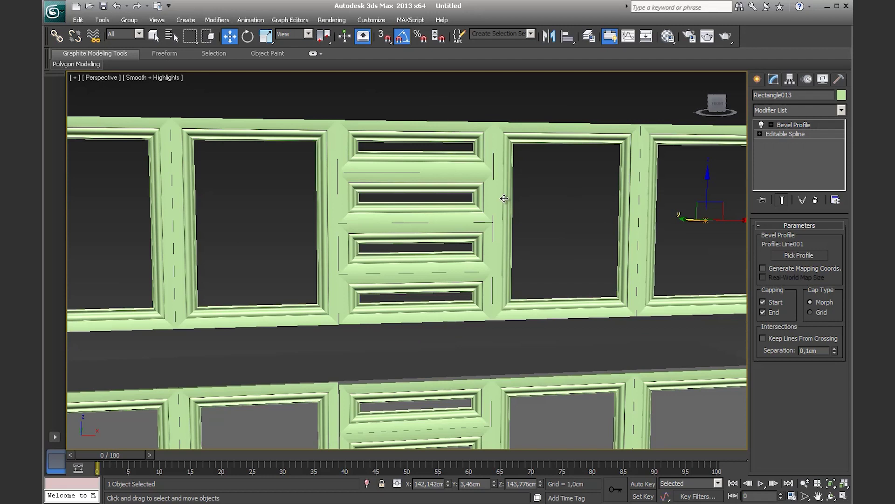
scroll(505, 199, "down", 3)
middle_click_drag(435, 205, 460, 200, "alt")
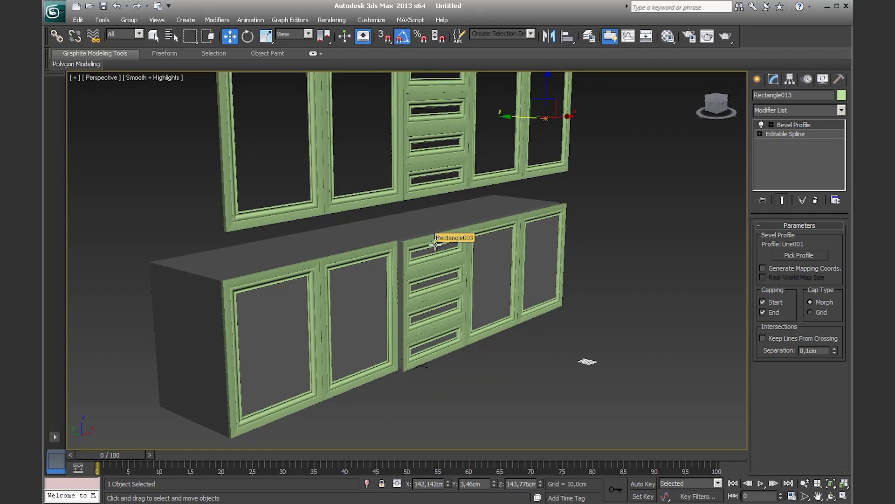
middle_click_drag(475, 255, 497, 250)
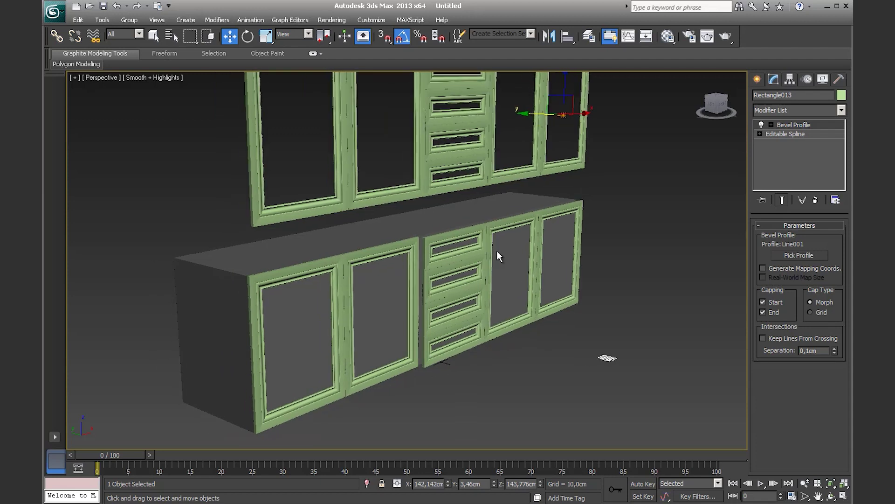
left_click(465, 276)
middle_click_drag(465, 276, 443, 363)
- Reselect the wall cabinet frame, zoom in, and expand Editable Spline's sub-object levels
left_click(440, 195)
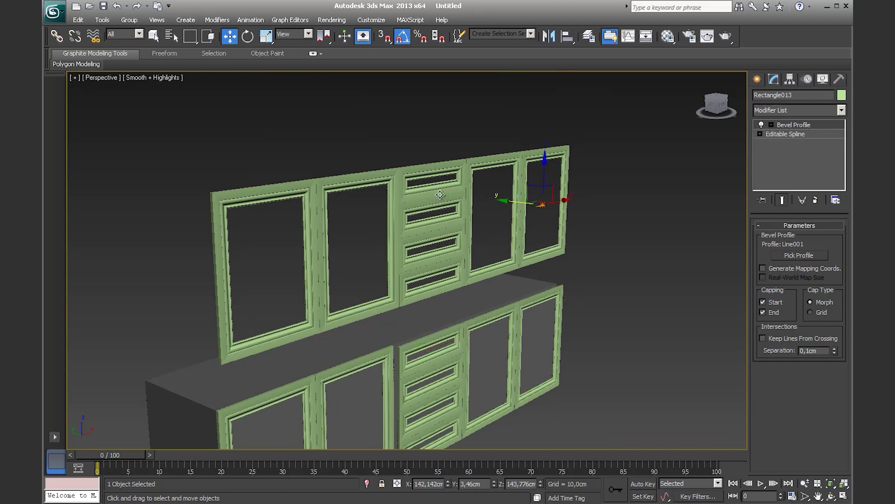
scroll(439, 194, "up", 1)
scroll(446, 194, "up", 1)
scroll(415, 194, "up", 1)
scroll(381, 195, "up", 2)
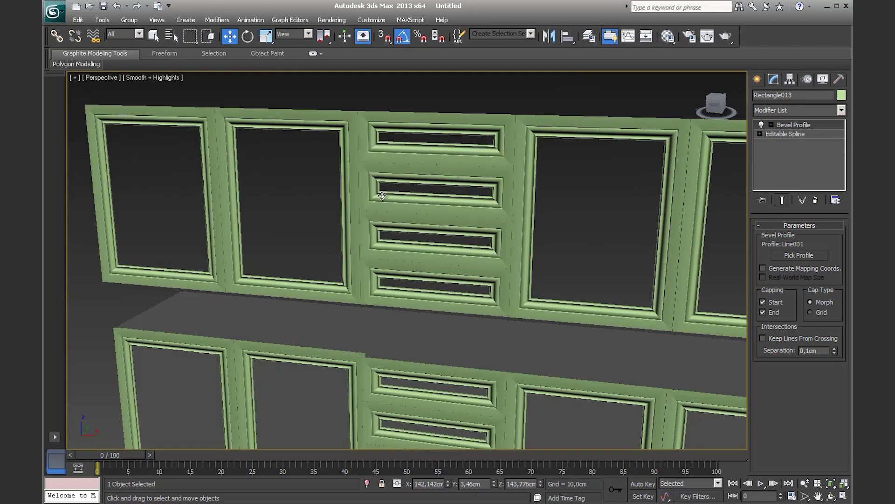
scroll(382, 196, "down", 3)
scroll(397, 238, "up", 4)
scroll(606, 289, "down", 3)
scroll(512, 242, "up", 3)
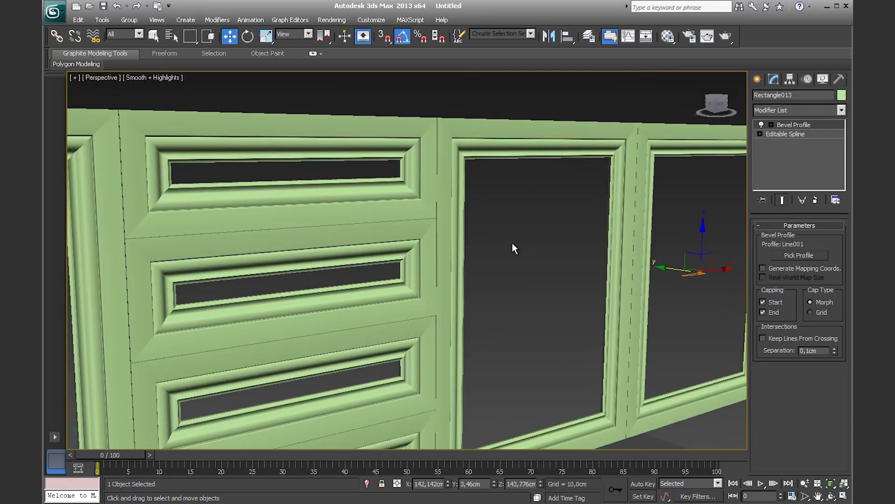
left_click(760, 134)
- At Segment level, raise the horizontal drawer divider and turn on Show End Result
left_click(785, 152)
left_click(296, 224)
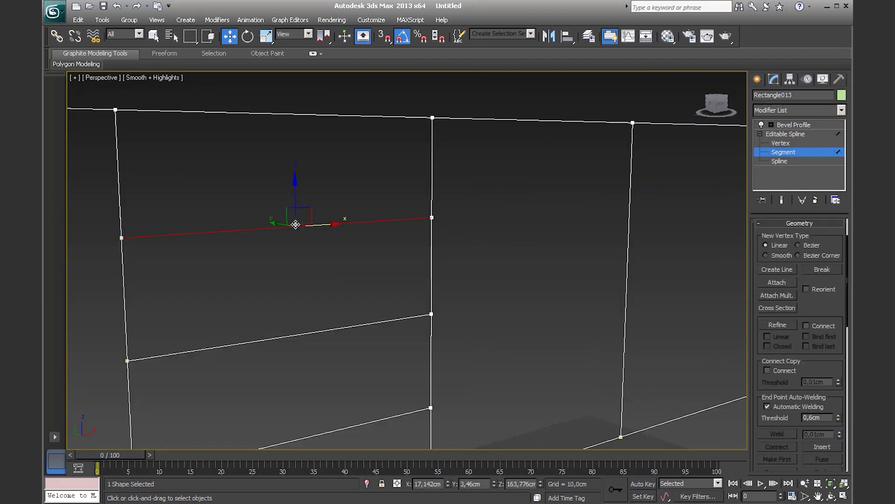
left_click_drag(292, 199, 296, 167, "shift")
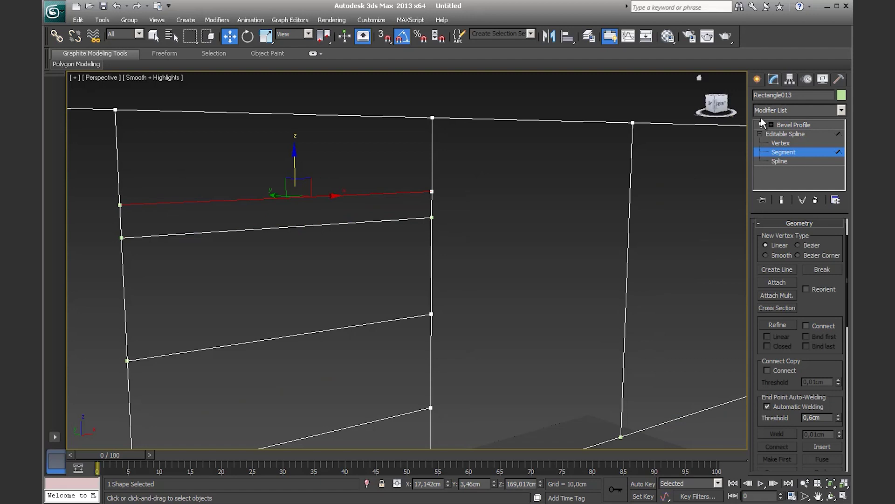
left_click(798, 125)
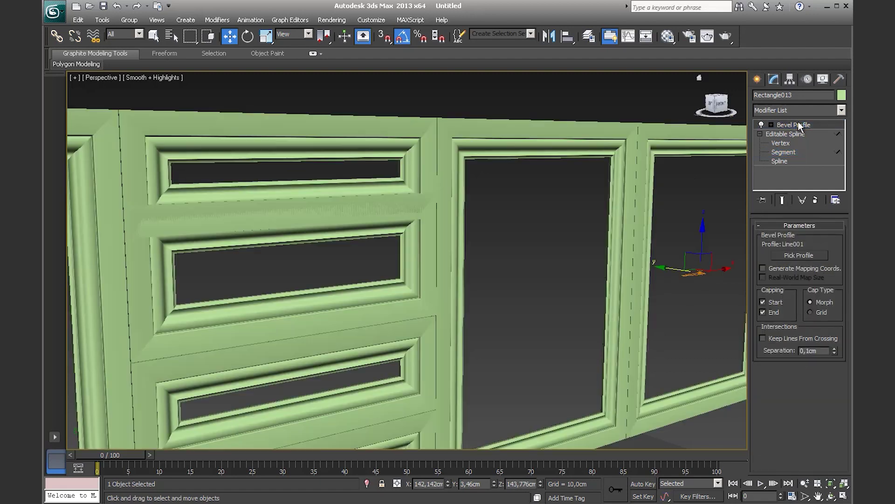
left_click(789, 153)
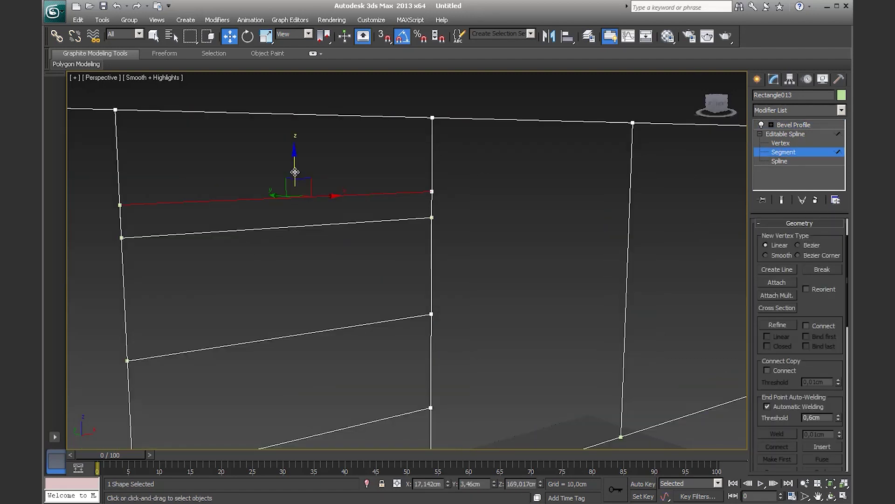
left_click(812, 124)
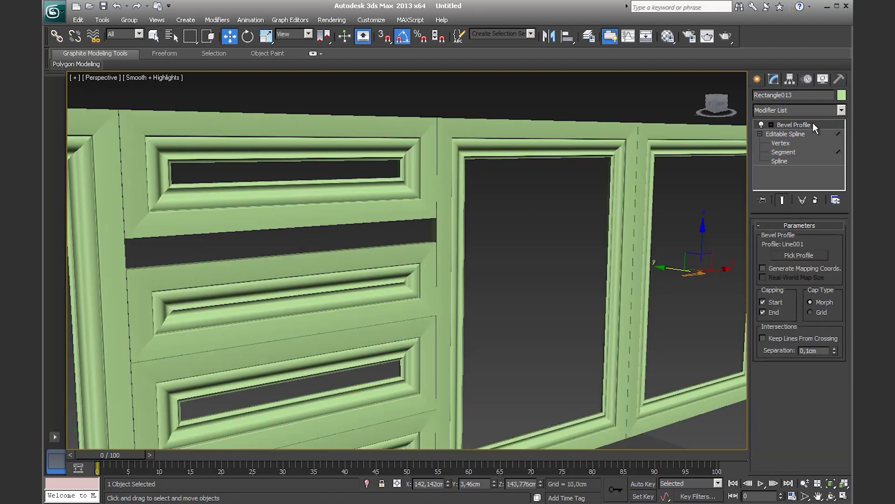
left_click(798, 150)
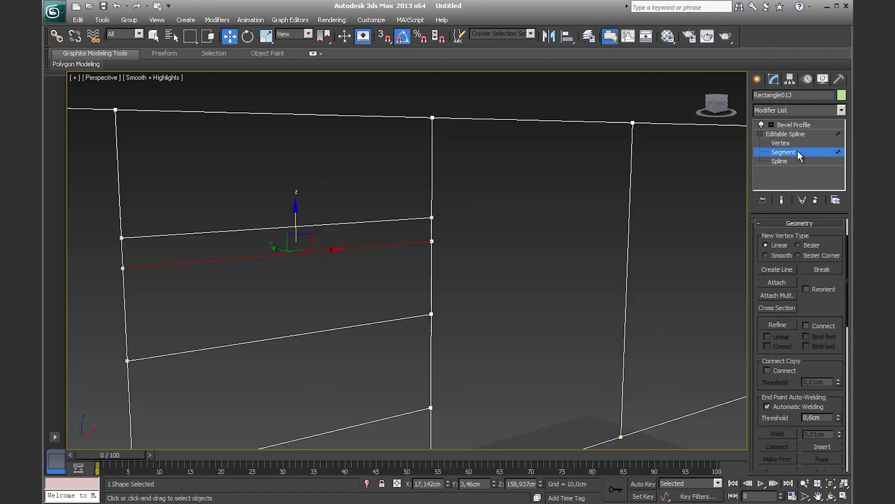
left_click(783, 200)
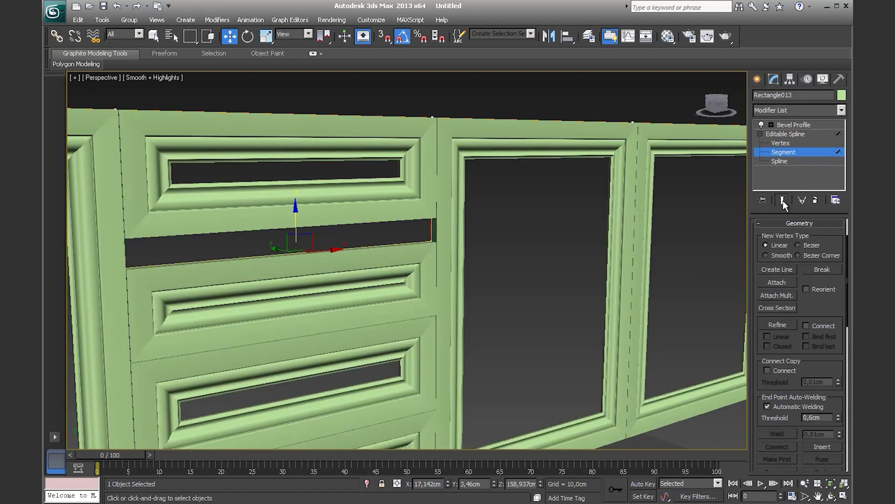
- Move the middle frame's left vertical segment left along X, then view the cabinets front-on
key("z")
left_click_drag(415, 190, 422, 195)
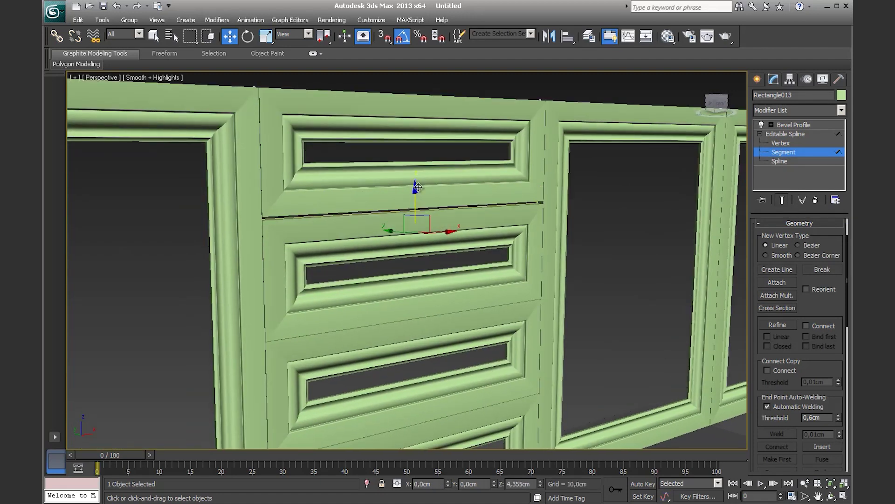
key("ctrl+z")
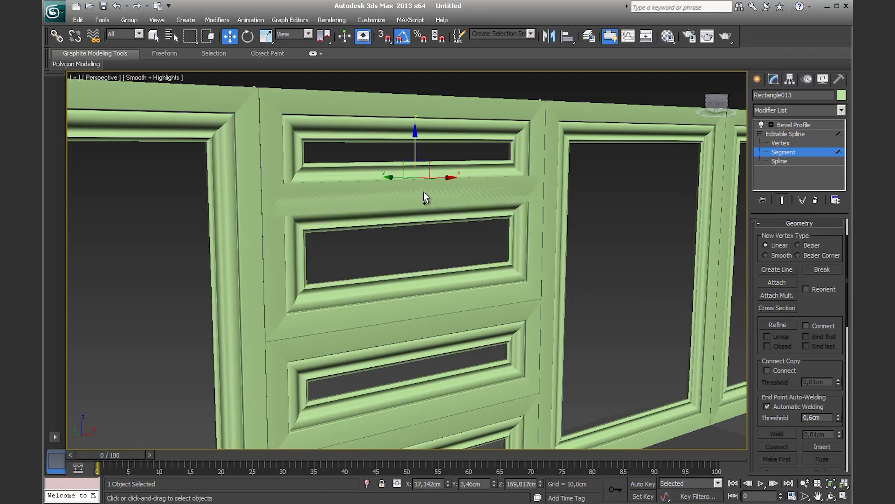
key("shift+z")
left_click(366, 229)
left_click_drag(392, 278, 280, 282)
scroll(340, 280, "down", 2)
scroll(365, 281, "down", 3)
mouse_move(366, 281)
middle_mouse_down("alt")
mouse_move(403, 287)
mouse_move(512, 223)
middle_mouse_up("alt")
- Leave segment editing and delete the lower cabinet frame pieces
left_click(775, 134)
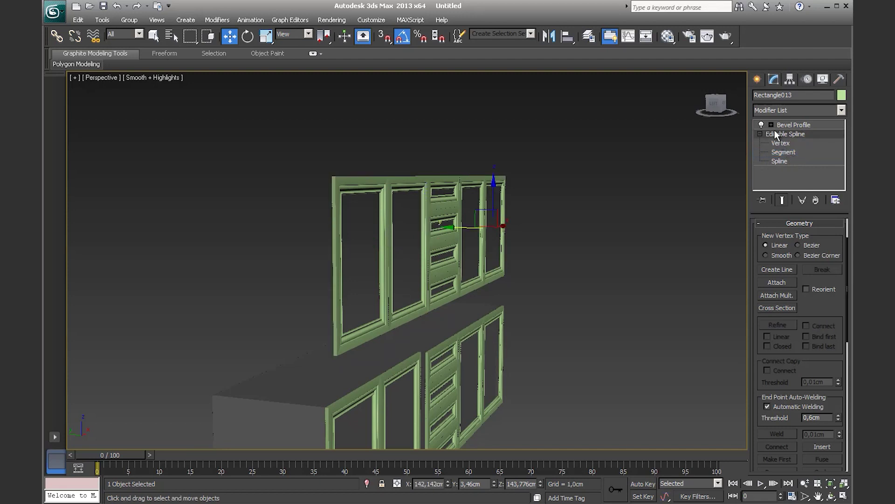
left_click(762, 134)
left_click(673, 215)
middle_click_drag(673, 216, 408, 302, "alt")
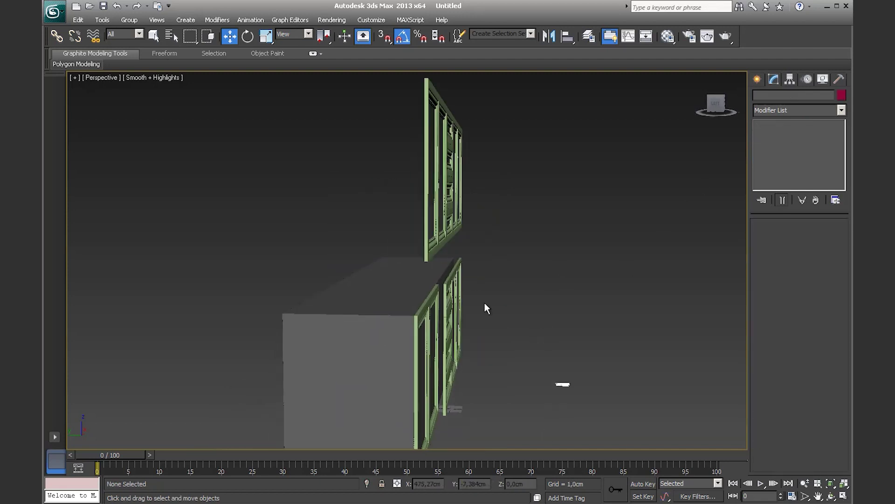
left_click_drag(384, 271, 489, 449)
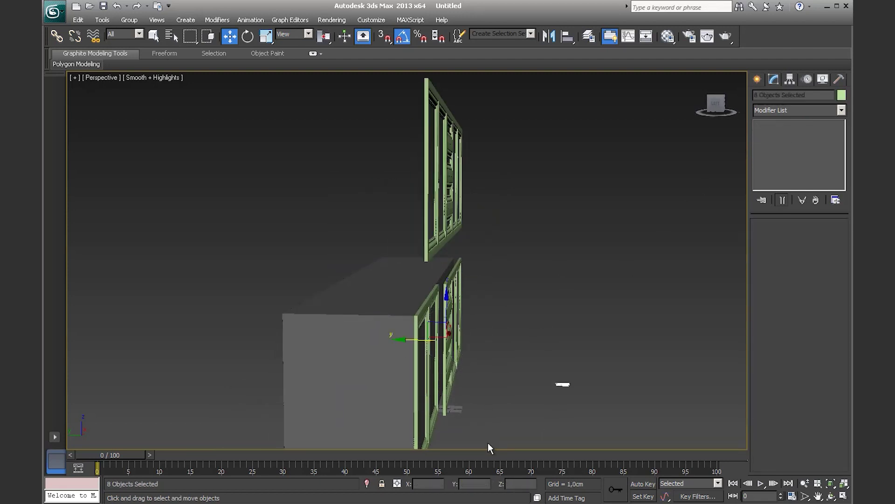
key("Delete")
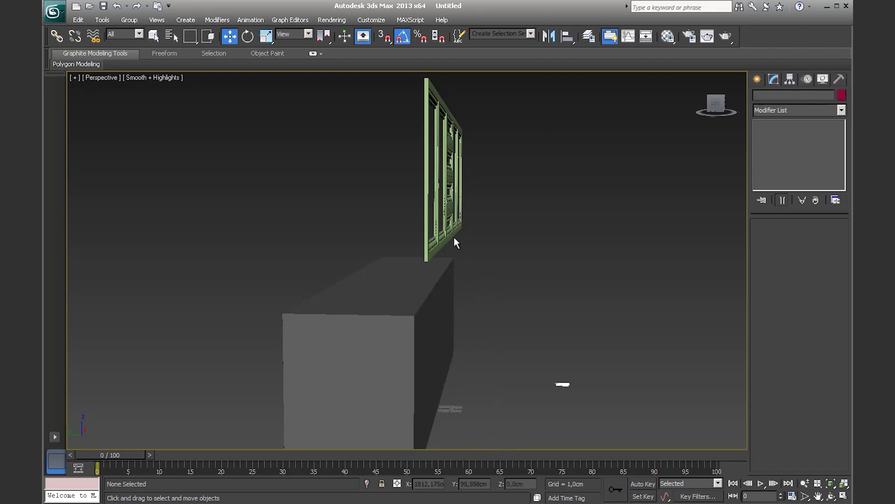
- Lower the wall cabinet frame toward the base cabinet and try a vertex-snapped move
left_click(453, 235)
middle_click_drag(454, 230, 475, 142, "alt")
left_click_drag(475, 141, 474, 299)
mouse_move(469, 280)
middle_mouse_down("alt")
mouse_move(458, 277)
mouse_move(444, 311)
middle_mouse_up("alt")
scroll(444, 311, "up", 3)
key("s")
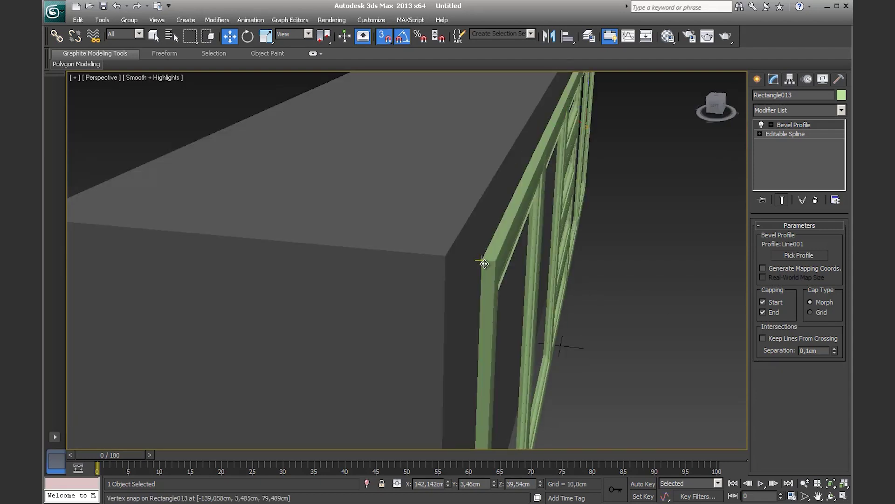
mouse_move(484, 263)
left_mouse_down()
mouse_move(416, 279)
mouse_move(514, 264)
mouse_move(443, 270)
left_mouse_up()
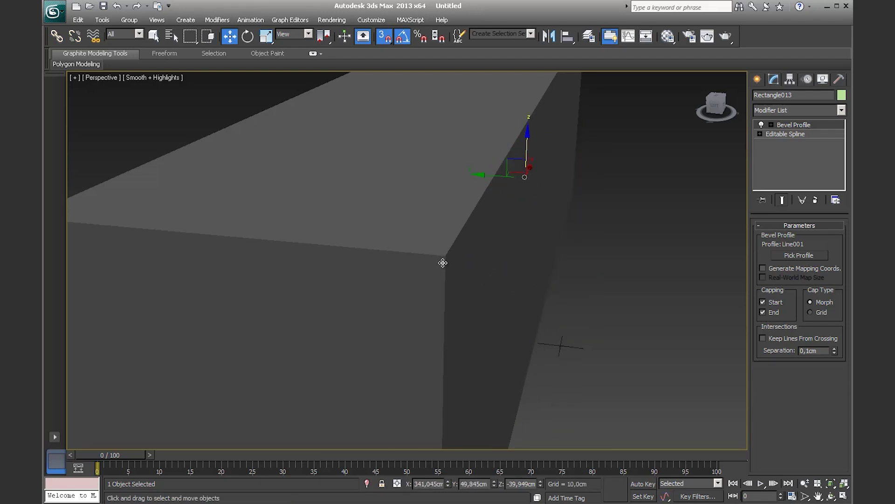
- Enable Snap to frozen objects, then snap the green frame's corner onto the box corner
right_click(379, 39)
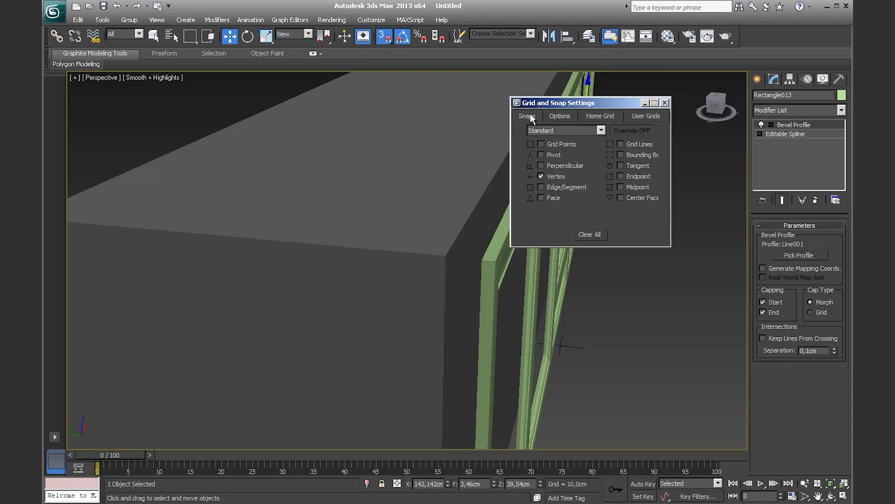
left_click(560, 116)
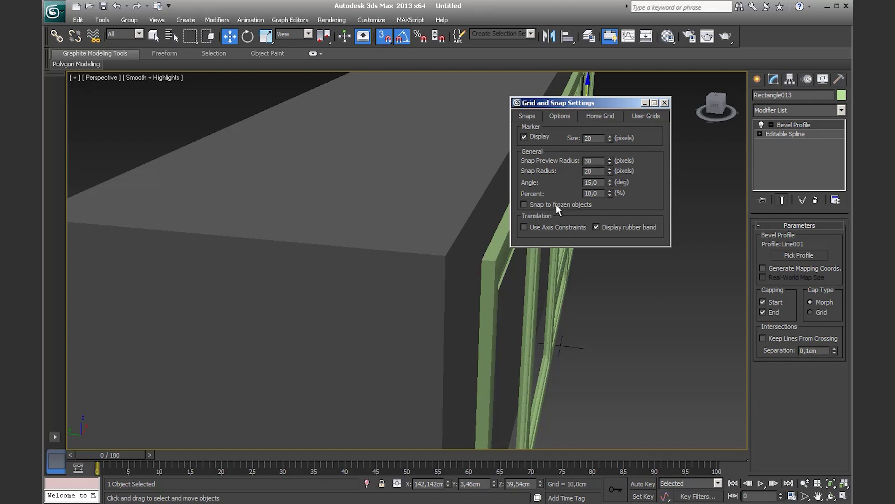
left_click(525, 205)
left_click(664, 103)
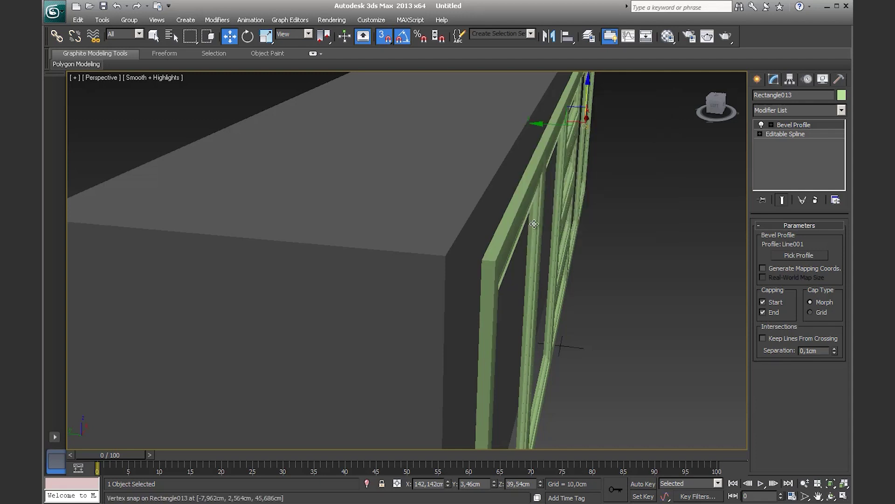
left_click_drag(484, 261, 448, 261)
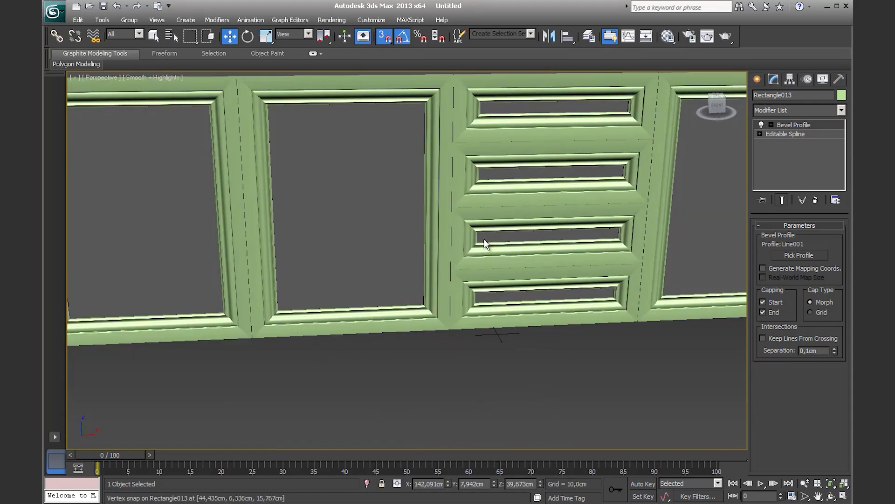
scroll(483, 244, "down", 3)
scroll(556, 198, "up", 2)
mouse_move(556, 198)
middle_mouse_down("alt")
mouse_move(491, 201)
mouse_move(530, 224)
mouse_move(694, 193)
middle_mouse_up("alt")
- Unfreeze all objects and make the cabinet box Rectangle009 gray
scroll(513, 280, "down", 3)
right_click(474, 329)
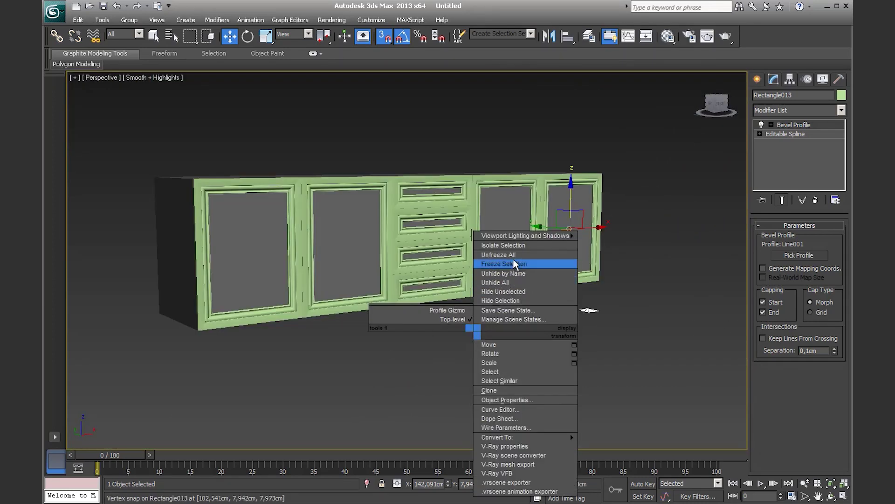
left_click(513, 256)
middle_click_drag(513, 259, 364, 279, "alt")
left_click(364, 279)
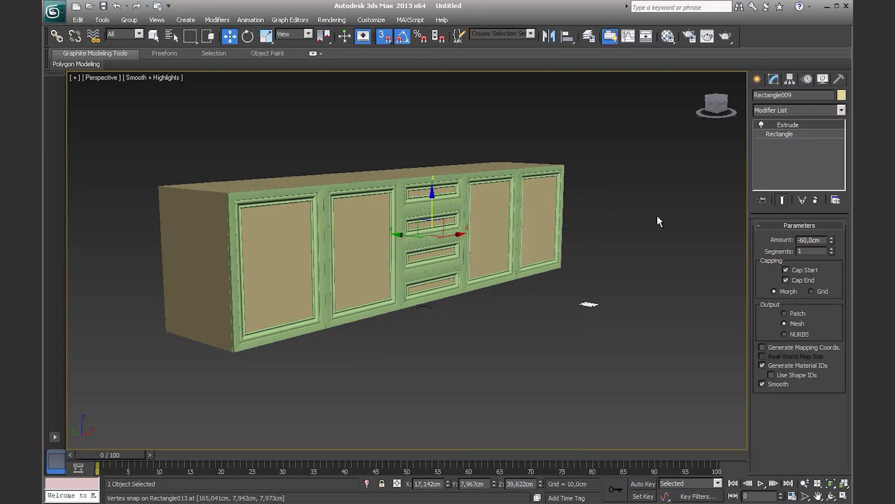
left_click(841, 94)
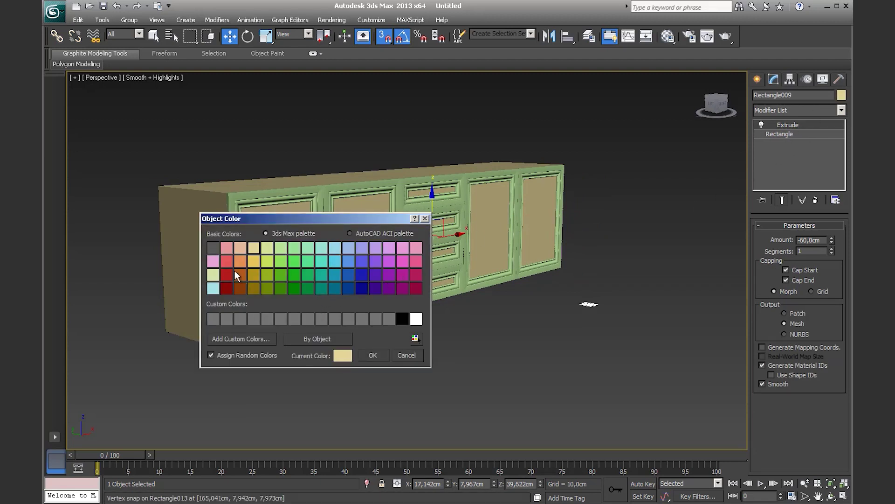
left_click(293, 318)
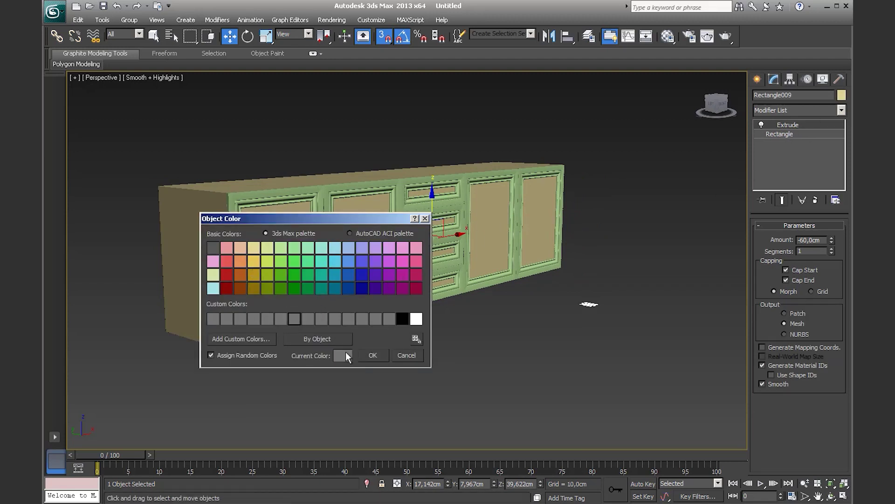
left_click(373, 355)
- Change Rectangle009's Extrude Amount from -60 cm to -50 cm
mouse_move(373, 355)
middle_mouse_down("alt")
mouse_move(319, 316)
mouse_move(335, 317)
middle_mouse_up("alt")
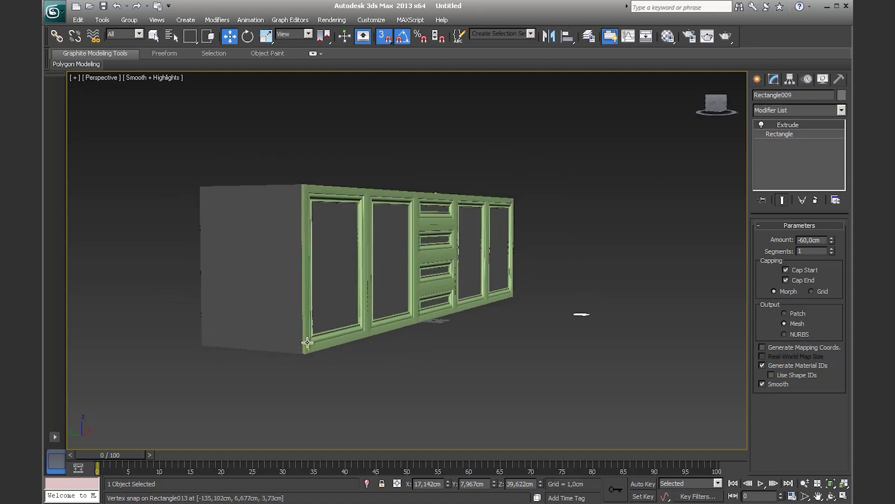
scroll(420, 280, "up", 2)
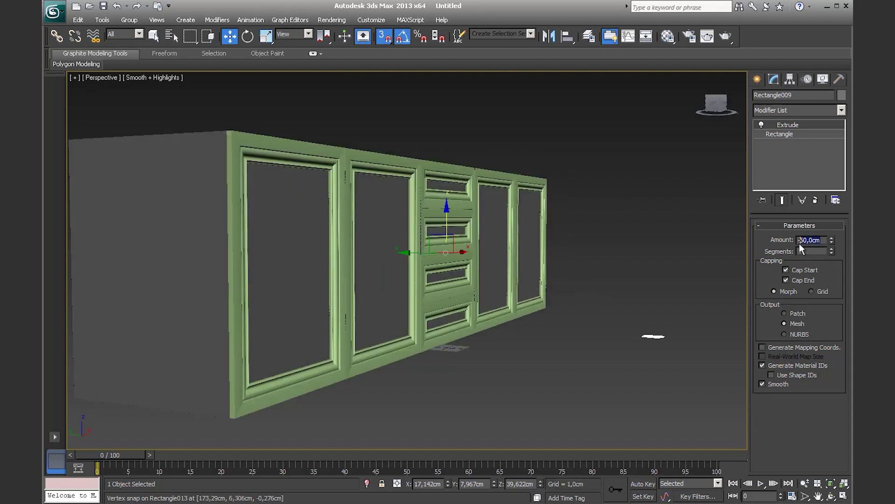
type("0")
key("Return")
mouse_move(639, 164)
middle_mouse_down("alt")
mouse_move(643, 203)
mouse_move(651, 166)
mouse_move(559, 182)
mouse_move(639, 164)
mouse_move(589, 240)
mouse_move(653, 254)
mouse_move(348, 308)
mouse_move(366, 267)
mouse_move(438, 271)
middle_mouse_up("alt")
scroll(366, 267, "down", 3)
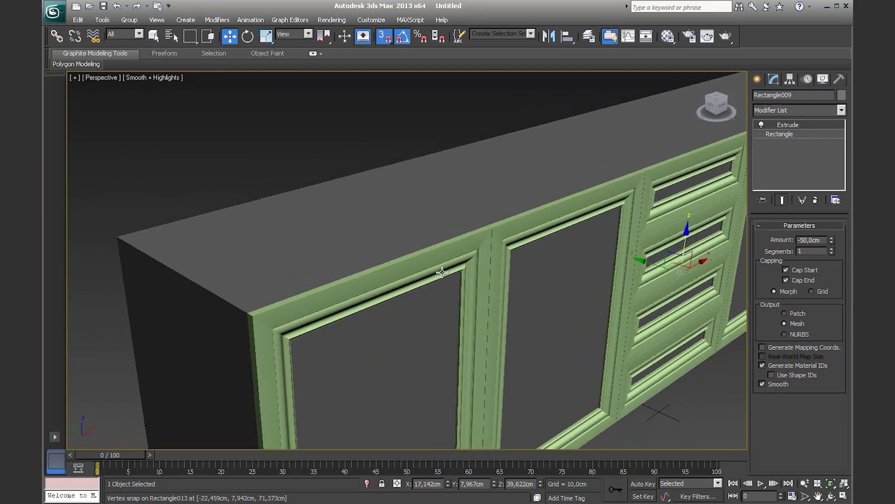
scroll(421, 251, "up", 2)
scroll(420, 252, "down", 2)
- Snap-draw a roughly 312 × 52 cm rectangle across the cabinet top corners
left_click(757, 79)
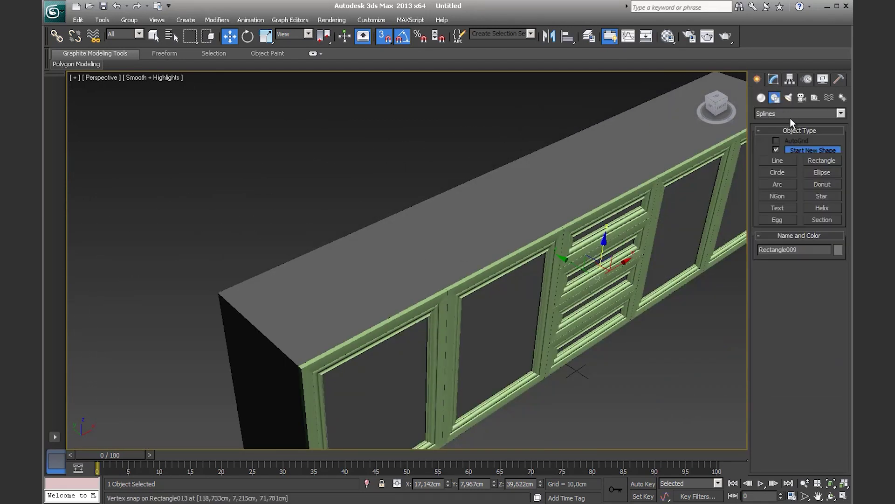
left_click(822, 161)
scroll(343, 200, "down", 2)
middle_click_drag(344, 200, 640, 136, "alt")
mouse_move(93, 298)
left_mouse_down()
mouse_move(684, 106)
mouse_move(720, 105)
left_mouse_up()
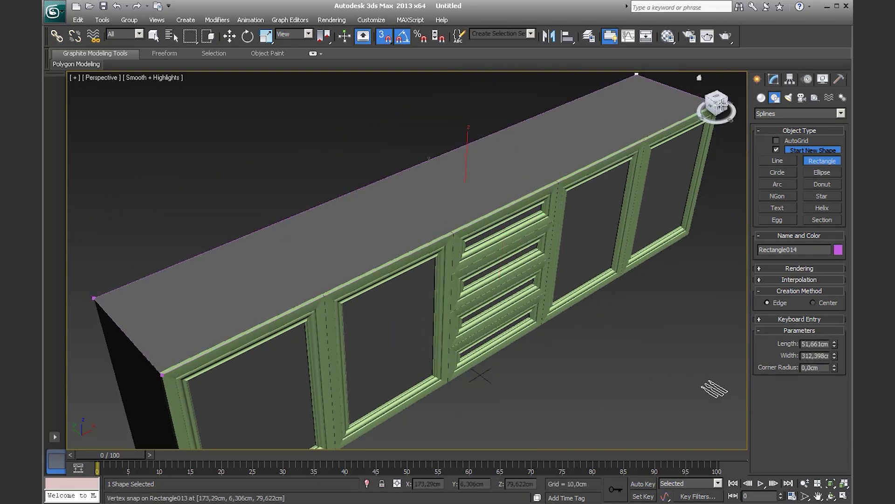
- Inspect both cabinet ends, then zoom in on the top corner in Left view
scroll(426, 250, "up", 3)
middle_click_drag(426, 250, 269, 131, "alt")
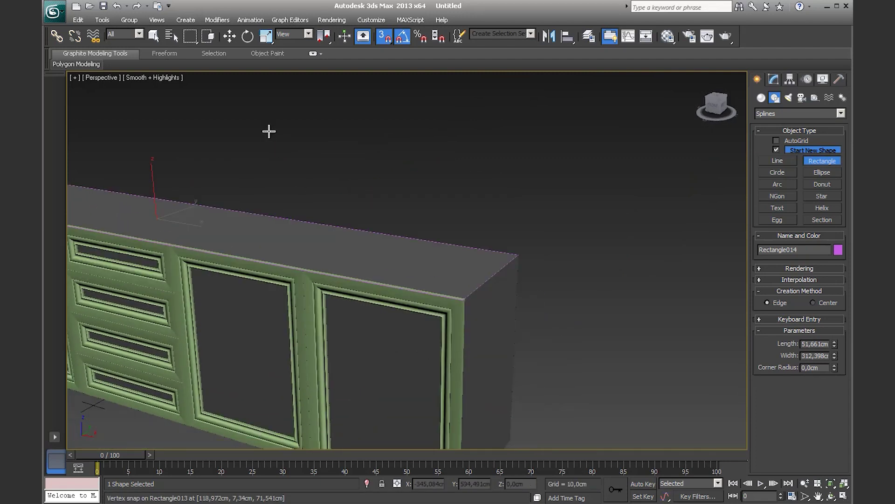
scroll(443, 318, "up", 3)
scroll(364, 264, "down", 5)
mouse_move(364, 264)
middle_mouse_down("alt")
mouse_move(494, 290)
mouse_move(374, 312)
mouse_move(524, 300)
mouse_move(420, 273)
mouse_move(450, 311)
mouse_move(449, 296)
middle_mouse_up("alt")
key("w")
key("l")
scroll(420, 290, "up", 3)
scroll(445, 296, "up", 2)
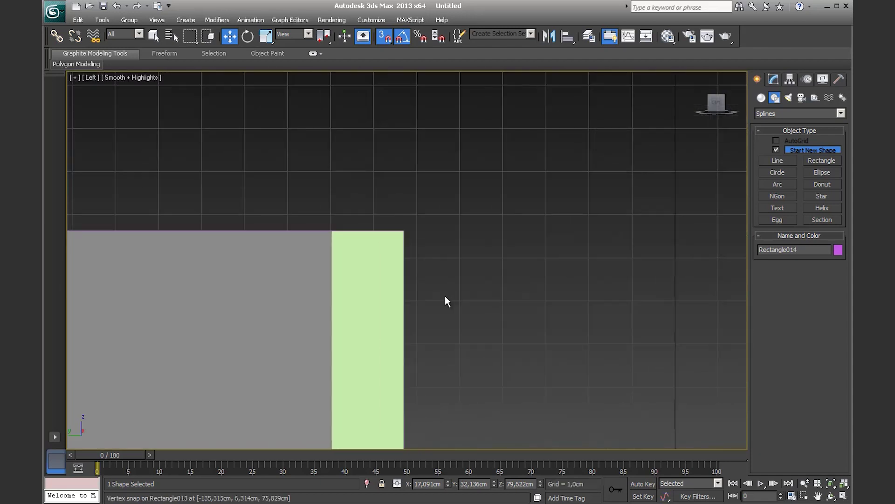
- Check Rectangle014's parameters and frame the cabinet's top corner for line drawing
left_click(777, 79)
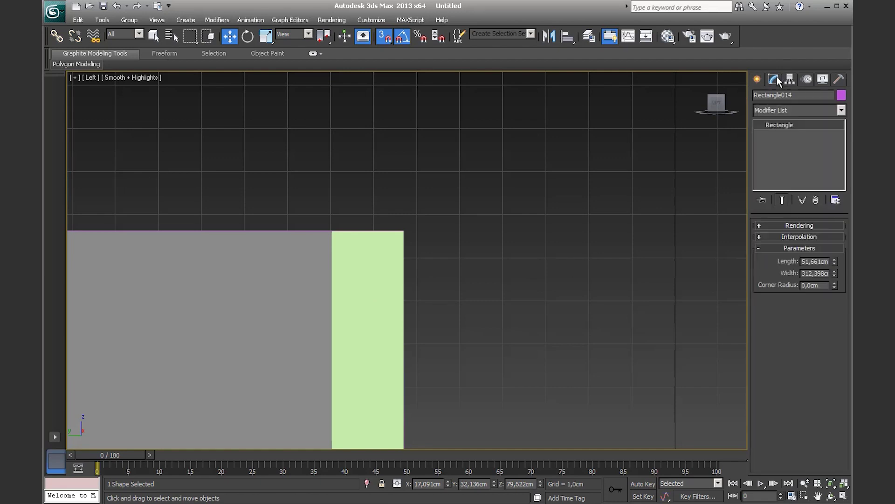
left_click(757, 79)
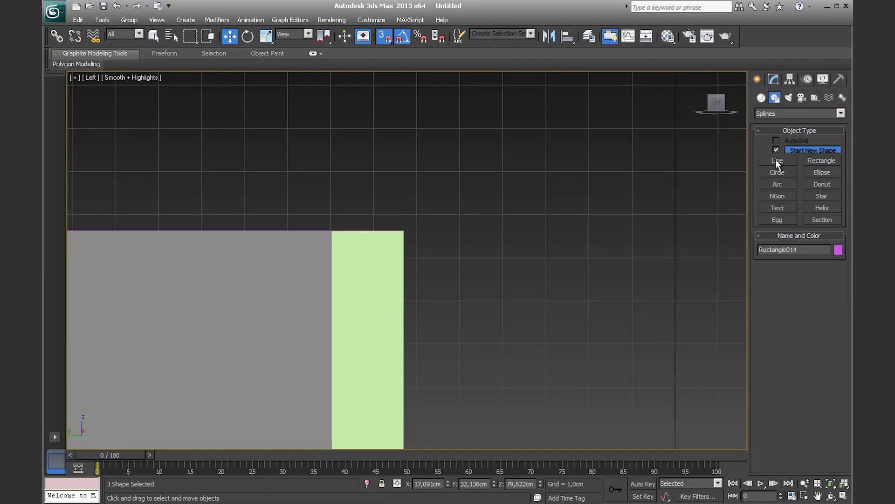
left_click(778, 160)
scroll(460, 194, "up", 3)
middle_click_drag(461, 194, 460, 230)
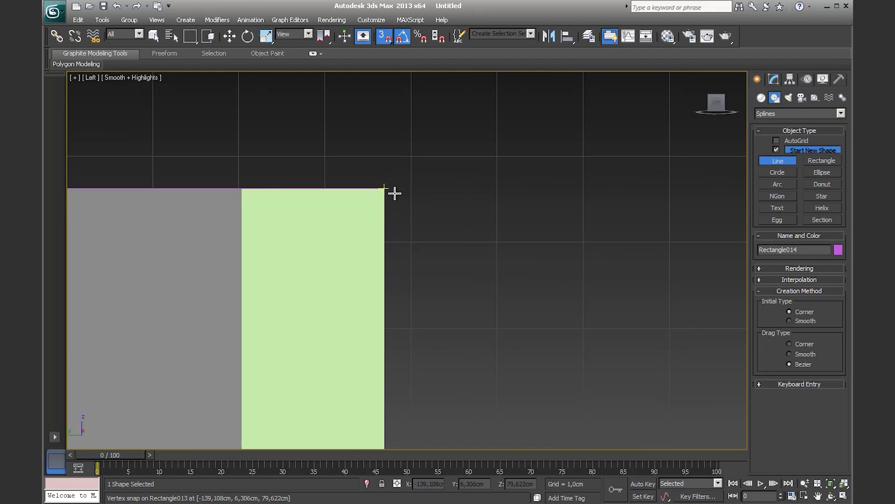
- Draw the closed crown-molding profile with a slanted edge, starting at the rectangle corner
left_click(399, 189)
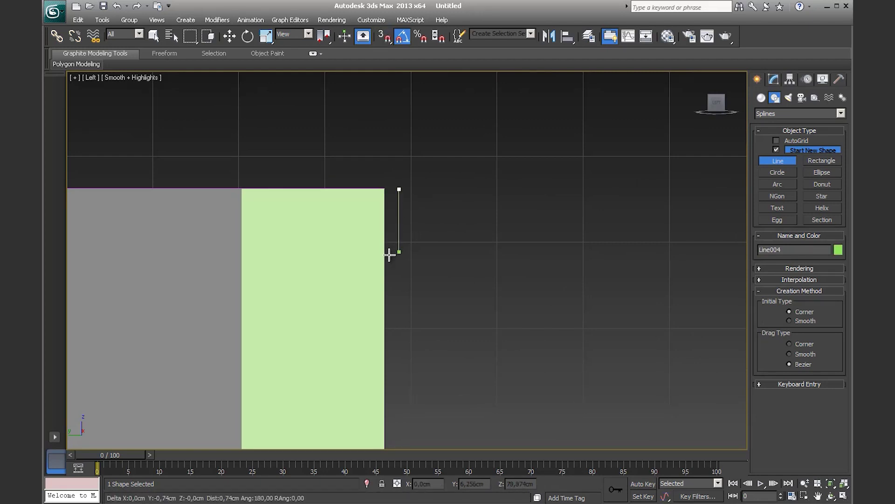
left_click(412, 297)
left_click(414, 277)
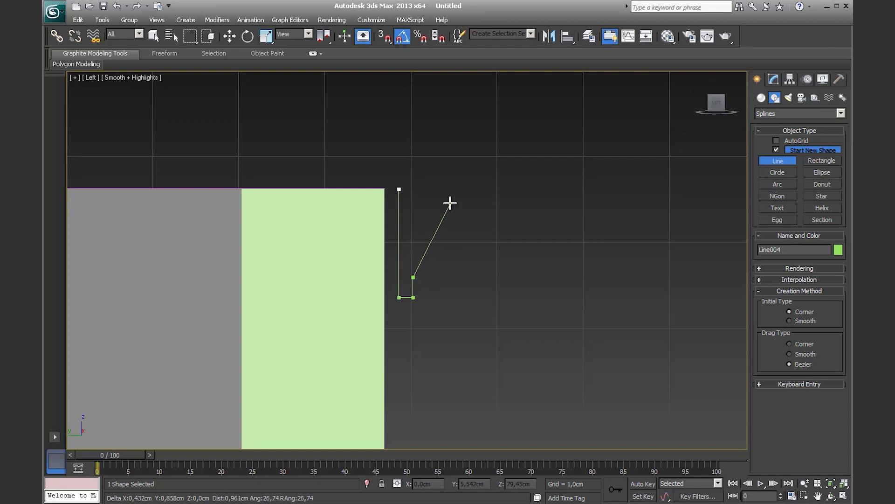
left_click(450, 203)
left_click(467, 203)
left_click(467, 187)
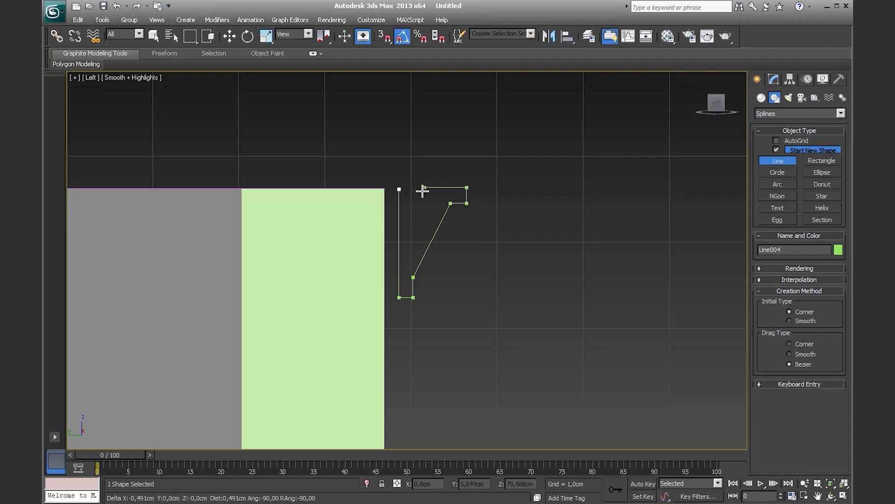
left_click(399, 188)
left_click(307, 321)
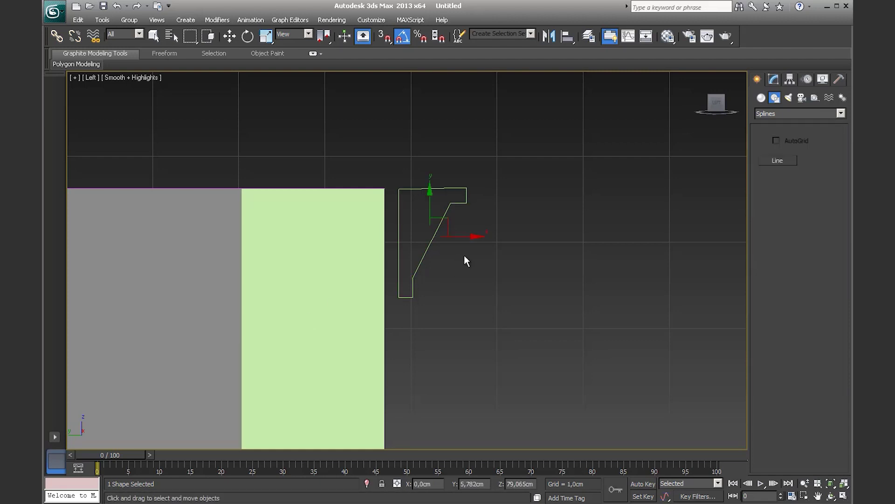
- Level the profile's top edge and slightly fillet its two right-hand corners
left_click_drag(424, 176, 428, 178)
scroll(457, 232, "up", 3)
left_click(457, 231)
scroll(537, 149, "down", 2)
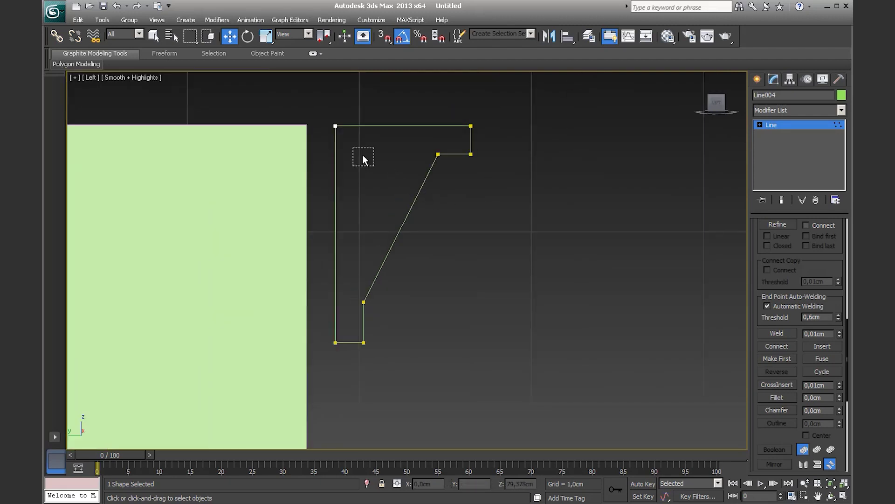
left_click_drag(363, 155, 535, 191)
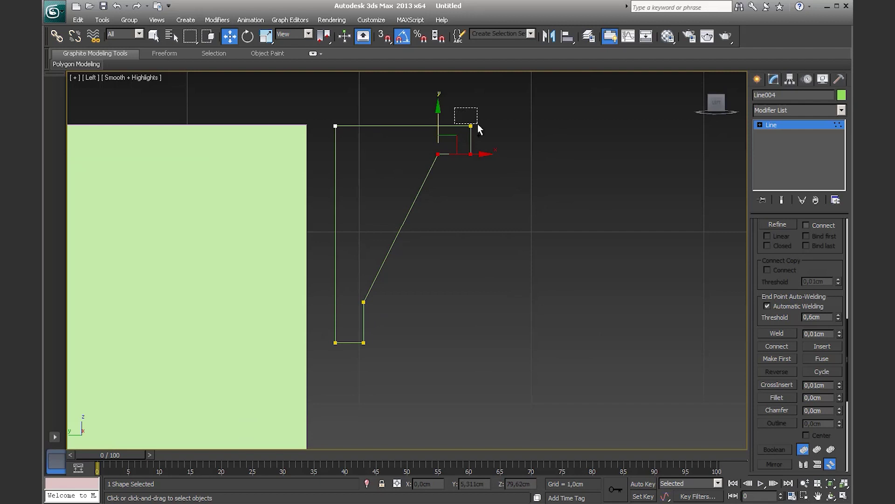
left_click(777, 398)
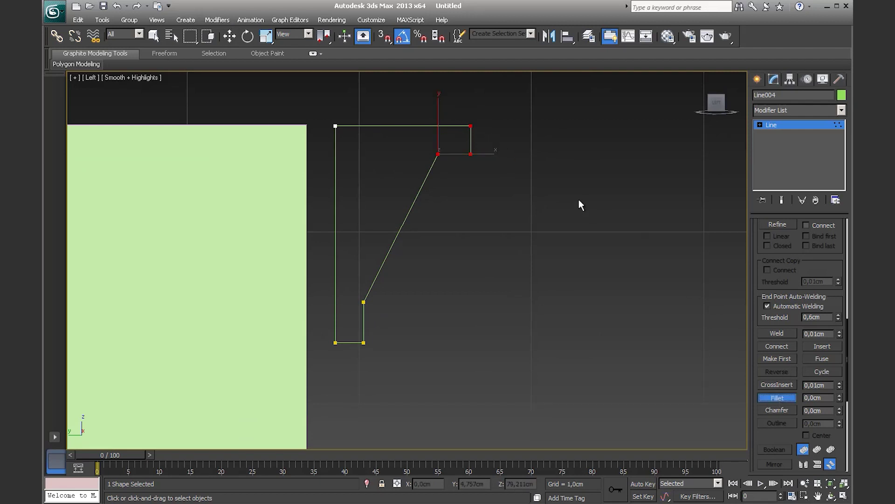
left_click_drag(471, 126, 471, 120)
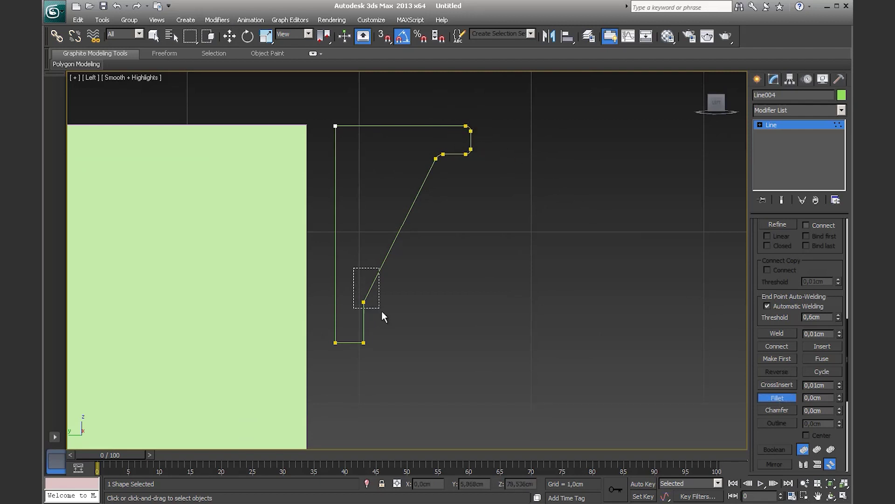
- Round the diagonal's lower corner and bend the diagonal into a smooth concave cove
left_click_drag(364, 302, 367, 286)
key("w")
left_click(367, 295)
mouse_move(387, 272)
left_mouse_down()
mouse_move(365, 188)
mouse_move(379, 233)
mouse_move(393, 186)
left_mouse_up()
left_click(436, 157)
left_click_drag(449, 141, 449, 144)
left_click(435, 225)
left_click(367, 289)
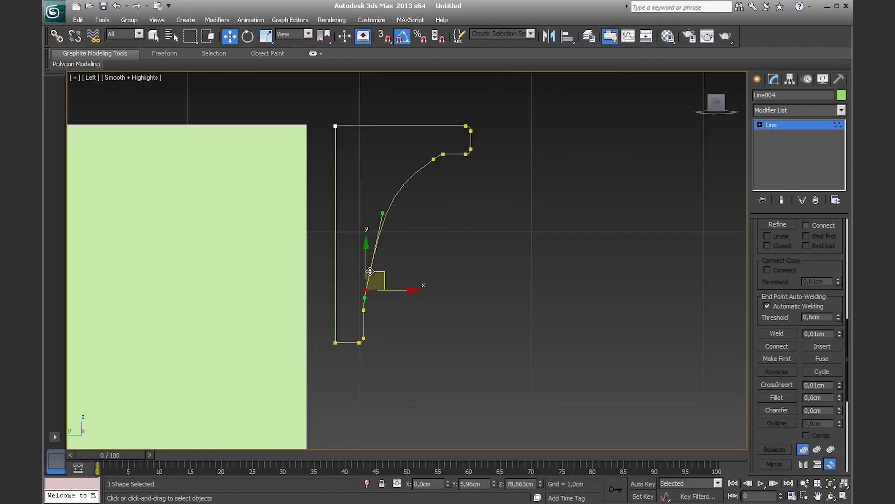
left_click_drag(380, 215, 369, 233)
- Reselect Line004 and raise its interpolation Steps to 14
scroll(407, 260, "up", 2)
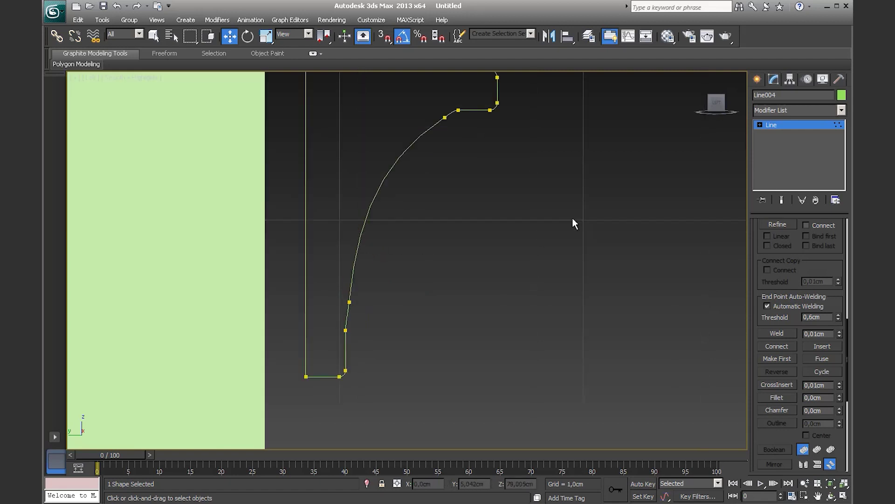
left_click(510, 262)
scroll(452, 256, "down", 3)
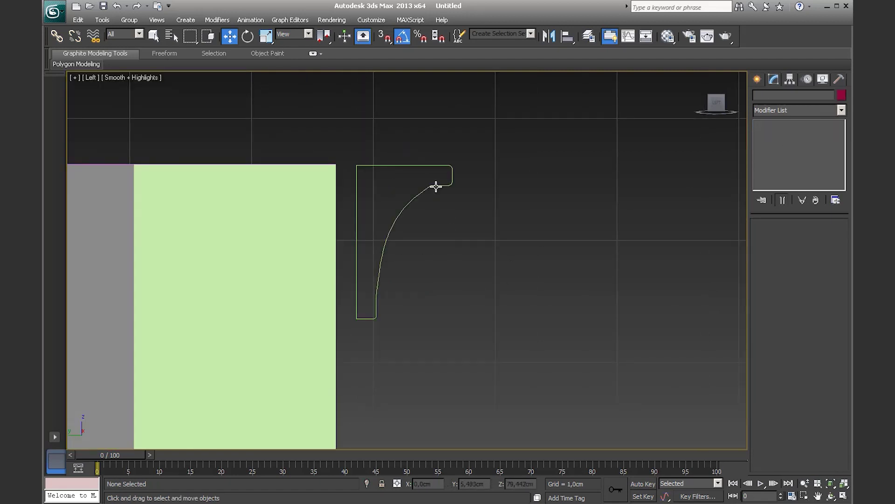
left_click(435, 186)
scroll(435, 188, "up", 3)
middle_click_drag(435, 190, 356, 264)
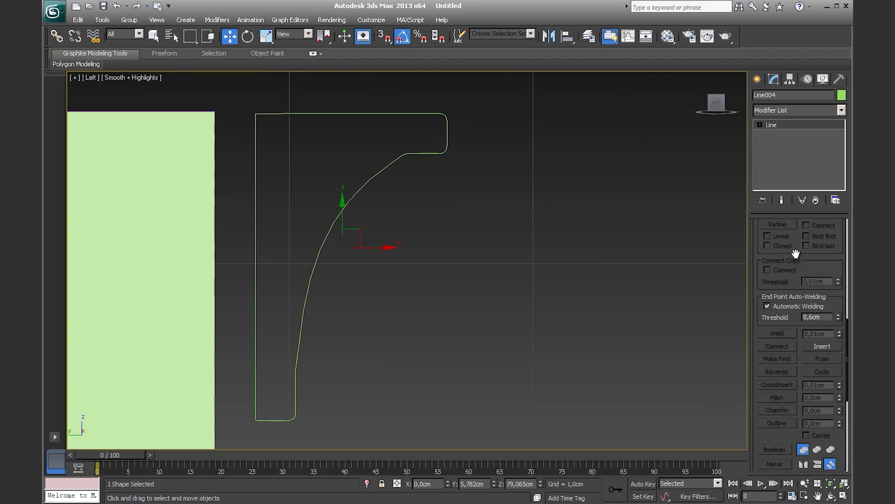
left_click_drag(795, 253, 793, 413)
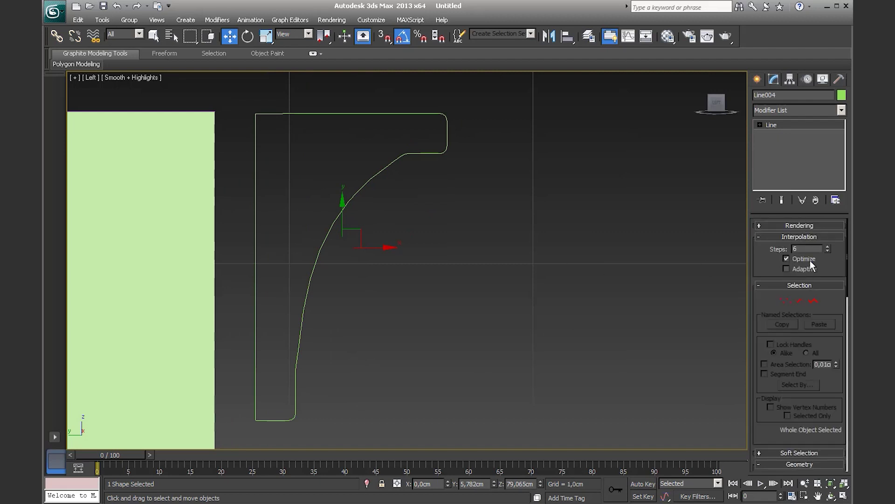
left_click(829, 246)
left_click(829, 247)
left_click(828, 247)
left_click(774, 125)
key("1")
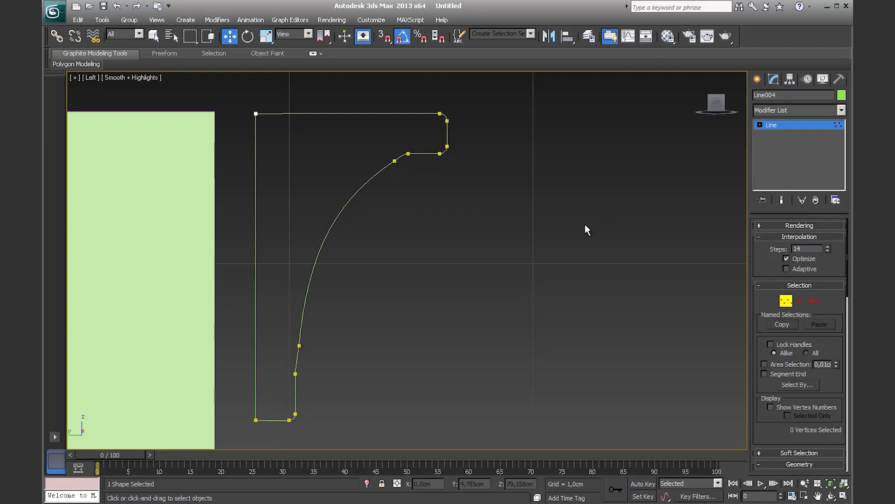
scroll(585, 224, "down", 4)
- Leave vertex editing and select the cabinet-top rectangle Rectangle014 in the Perspective view
key("1")
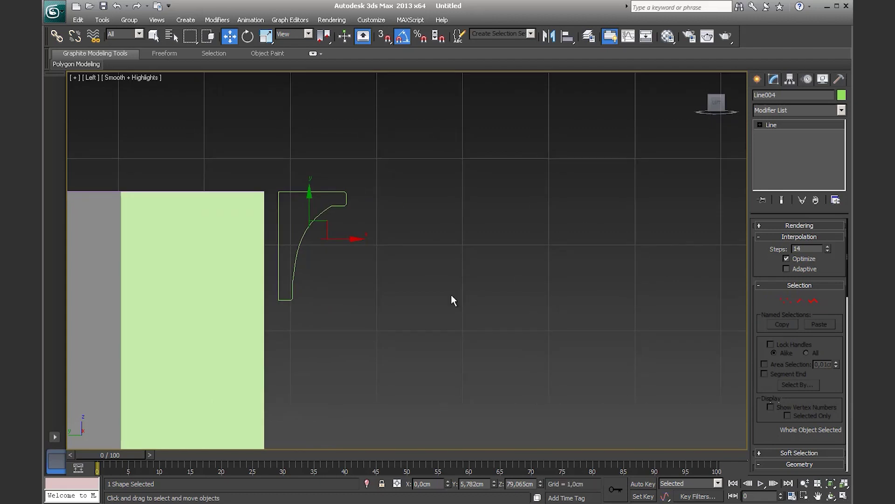
key("p")
scroll(451, 295, "down", 3)
scroll(427, 301, "down", 2)
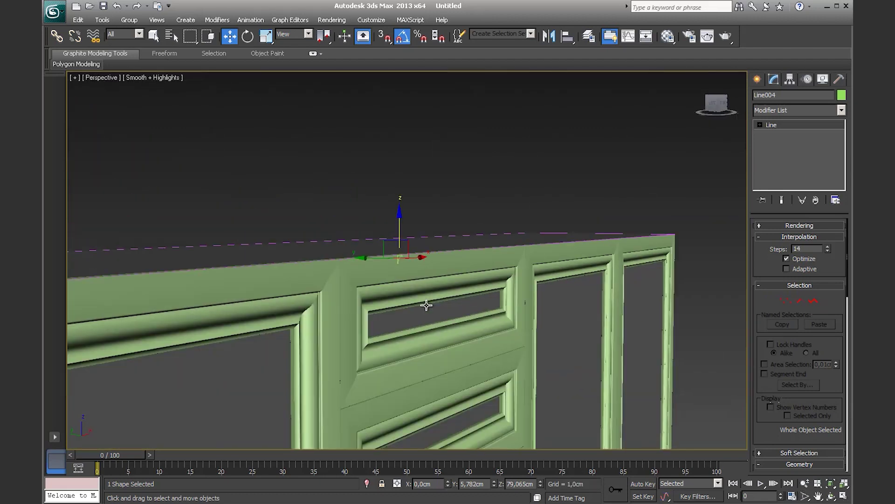
scroll(397, 305, "down", 2)
scroll(380, 304, "down", 2)
middle_click_drag(393, 304, 384, 306, "alt")
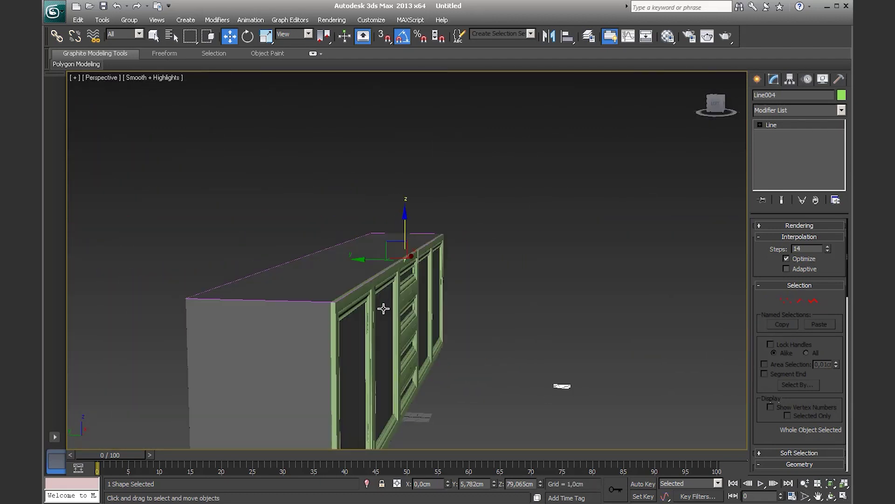
left_click(290, 307)
mouse_move(291, 308)
middle_mouse_down("alt")
mouse_move(374, 304)
mouse_move(386, 290)
mouse_move(366, 298)
mouse_move(375, 302)
middle_mouse_up("alt")
scroll(256, 338, "up", 3)
middle_click_drag(256, 338, 532, 250)
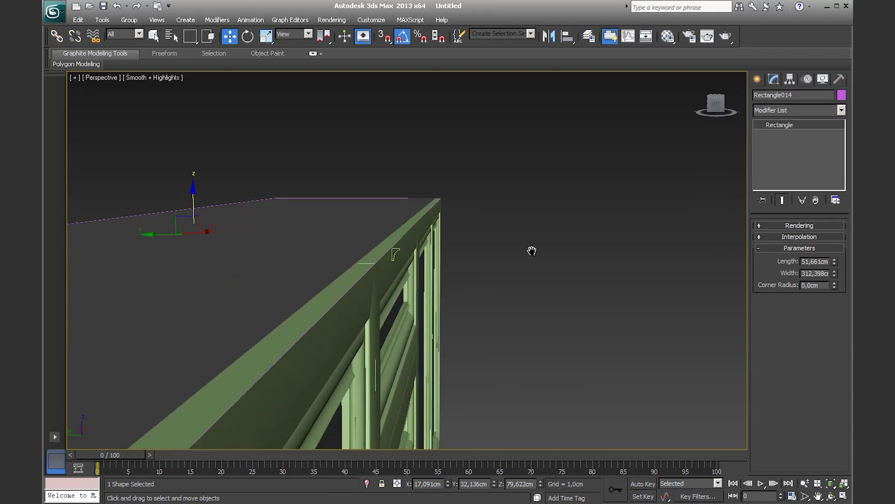
scroll(380, 277, "up", 3)
- Give Rectangle014 a Bevel Profile using Line004 and raise the purple rail slightly
left_click(809, 112)
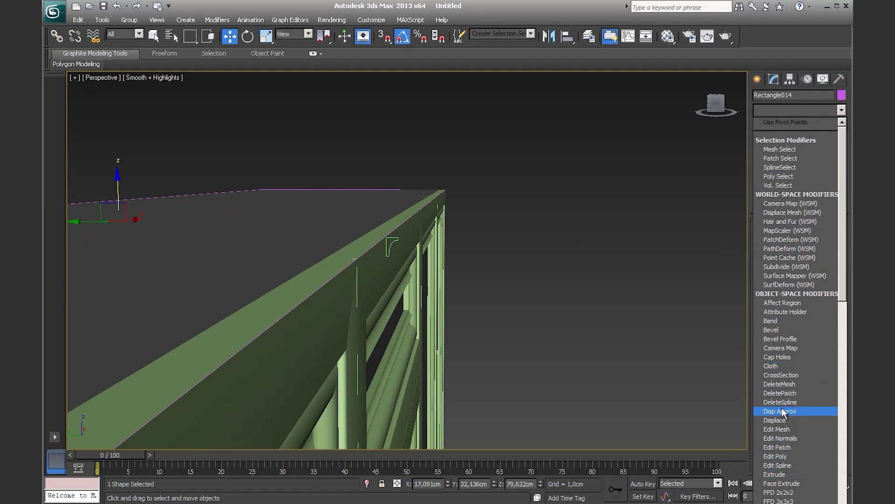
left_click(774, 339)
left_click(796, 256)
left_click(395, 242)
mouse_move(395, 243)
middle_mouse_down("alt")
mouse_move(421, 319)
mouse_move(389, 320)
mouse_move(406, 340)
mouse_move(414, 324)
mouse_move(400, 321)
mouse_move(453, 331)
middle_mouse_up("alt")
left_click_drag(384, 222, 383, 217)
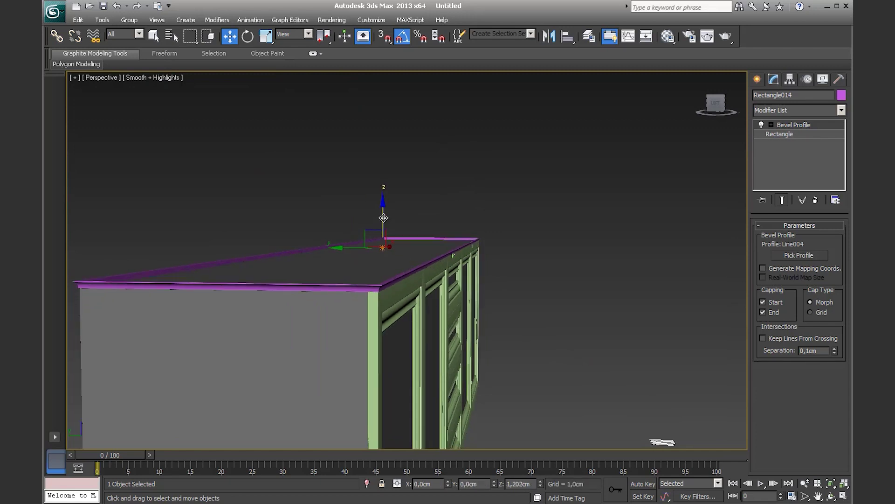
mouse_move(383, 217)
middle_mouse_down("alt")
mouse_move(406, 244)
mouse_move(386, 240)
mouse_move(426, 257)
middle_mouse_up("alt")
- Select the profile curve Line004, nudge it along Y, and enter Spline sub-object mode
left_click(441, 260)
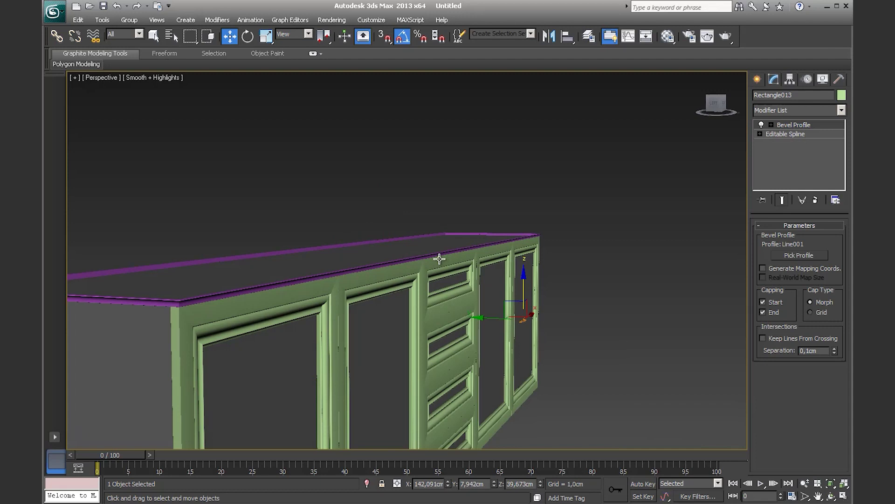
left_click(439, 259)
left_click_drag(426, 263, 548, 286)
mouse_move(547, 286)
middle_mouse_down("alt")
mouse_move(576, 299)
mouse_move(575, 288)
mouse_move(791, 292)
middle_mouse_up("alt")
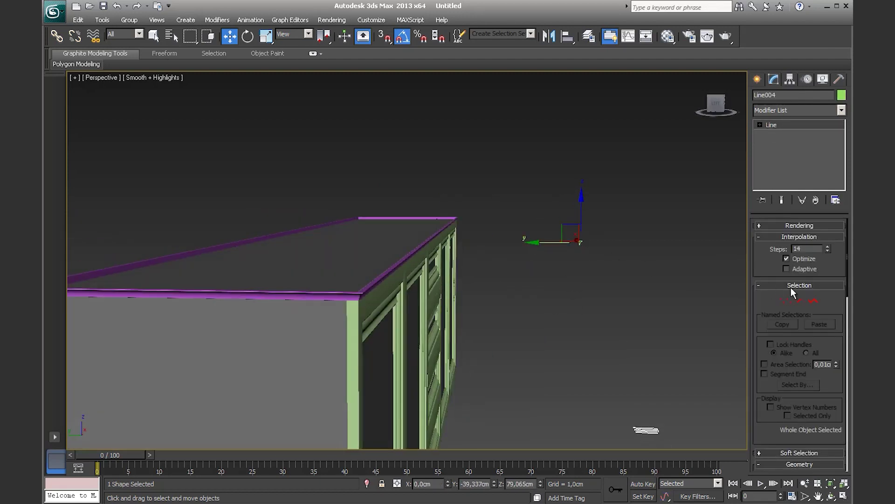
left_click(813, 301)
scroll(466, 281, "up", 4)
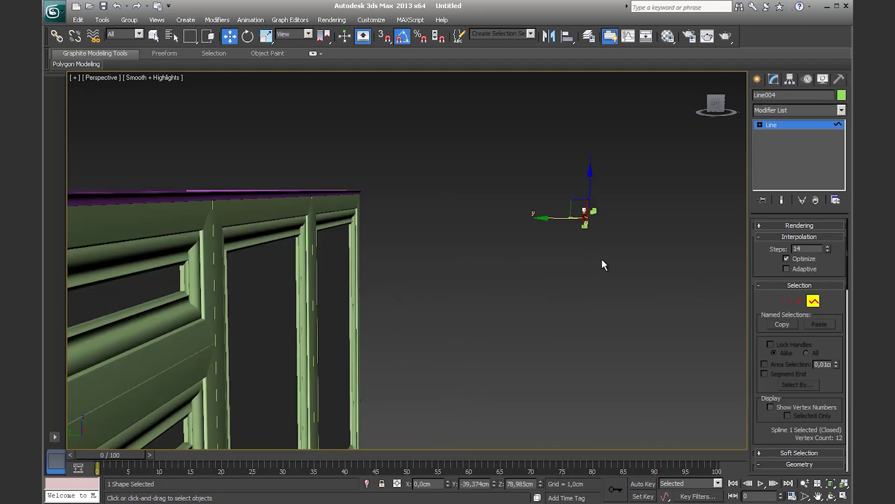
middle_click_drag(601, 265, 467, 294, "alt")
mouse_move(349, 314)
middle_mouse_down("alt")
mouse_move(474, 326)
mouse_move(586, 284)
middle_mouse_up("alt")
scroll(474, 327, "down", 3)
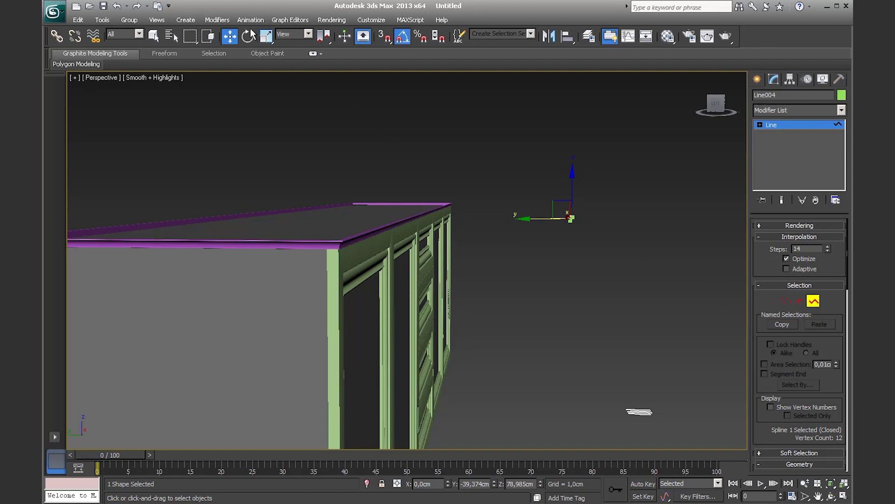
- Scale the Line004 profile up to thicken the crown moulding
key("r")
mouse_move(579, 207)
left_mouse_down()
mouse_move(554, 41)
mouse_move(563, 90)
left_mouse_up()
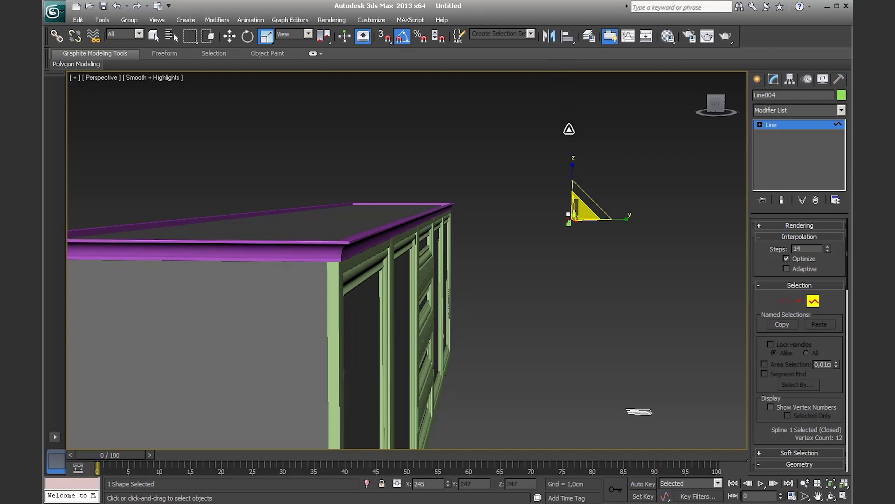
middle_click_drag(563, 89, 531, 271, "alt")
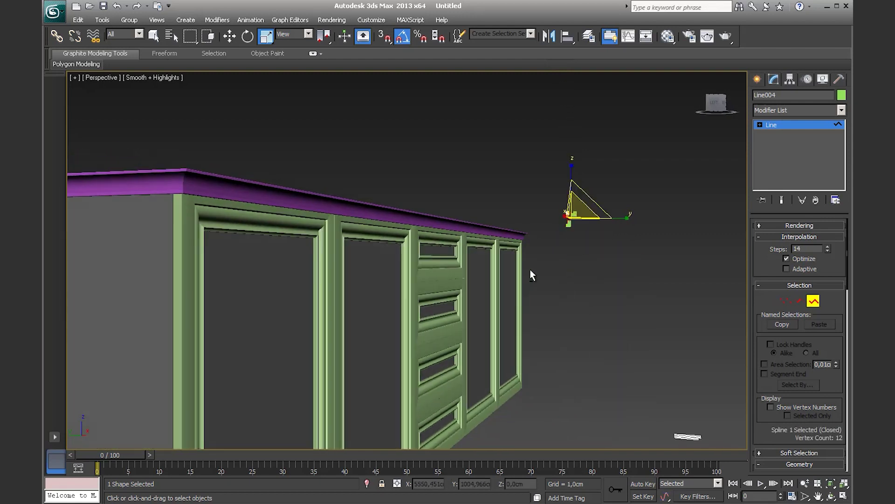
left_click(813, 301)
left_click(582, 230)
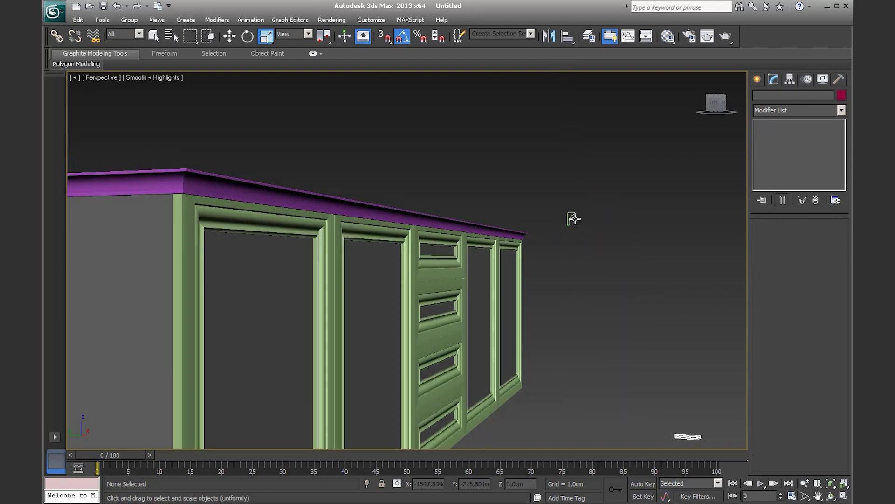
left_click(574, 219)
mouse_move(574, 218)
left_mouse_down()
mouse_move(569, 132)
mouse_move(595, 154)
left_mouse_up()
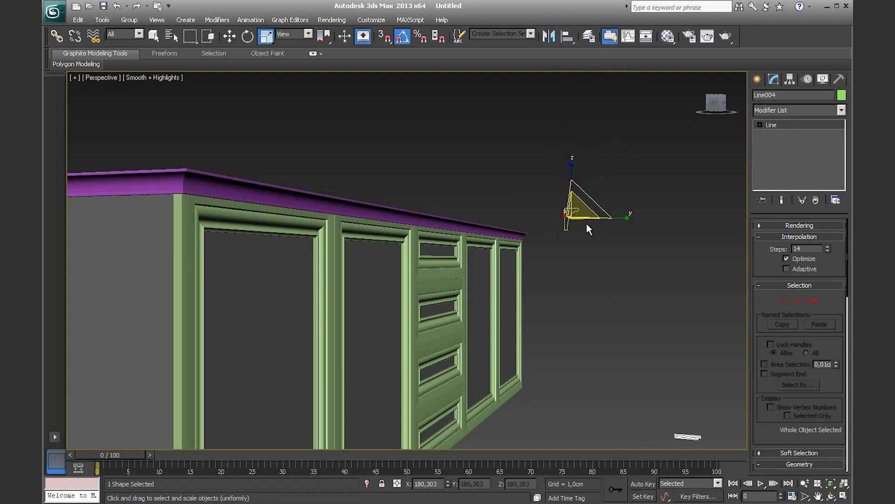
middle_click_drag(587, 224, 606, 233, "alt")
- Shrink the profile spline slightly to slim the moulding, then reselect Rectangle014
left_click(813, 300)
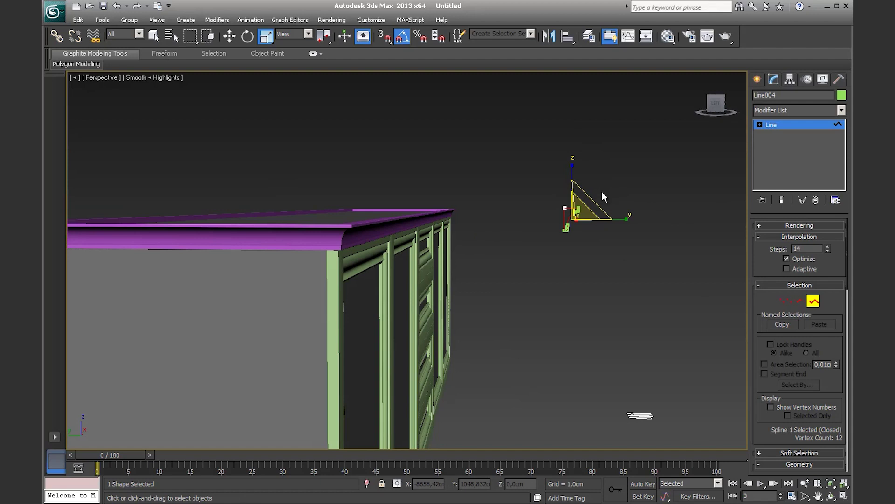
left_click(576, 213)
left_click_drag(577, 212, 562, 233)
left_click(722, 274)
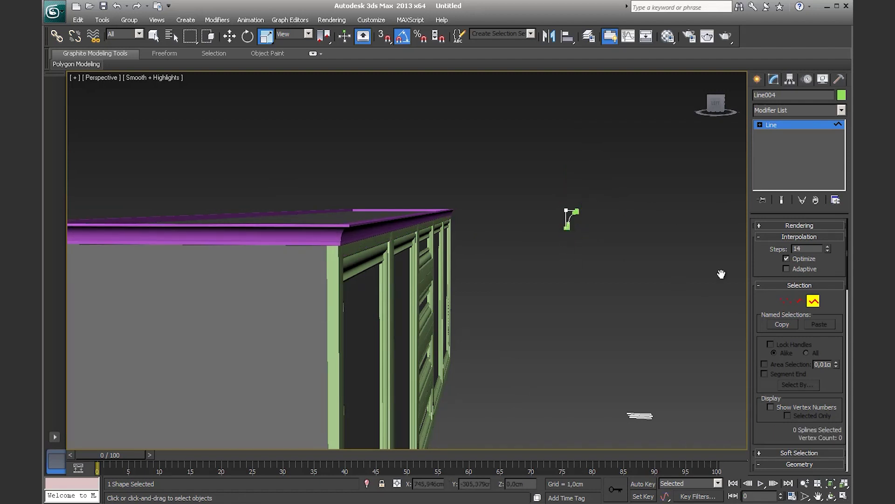
left_click(625, 288)
mouse_move(625, 289)
middle_mouse_down("alt")
mouse_move(500, 270)
mouse_move(550, 267)
mouse_move(482, 255)
middle_mouse_up("alt")
left_click(434, 242)
- Lift Rectangle014's moulding slightly on Z and colour it orange
key("w")
left_click_drag(374, 212, 376, 211)
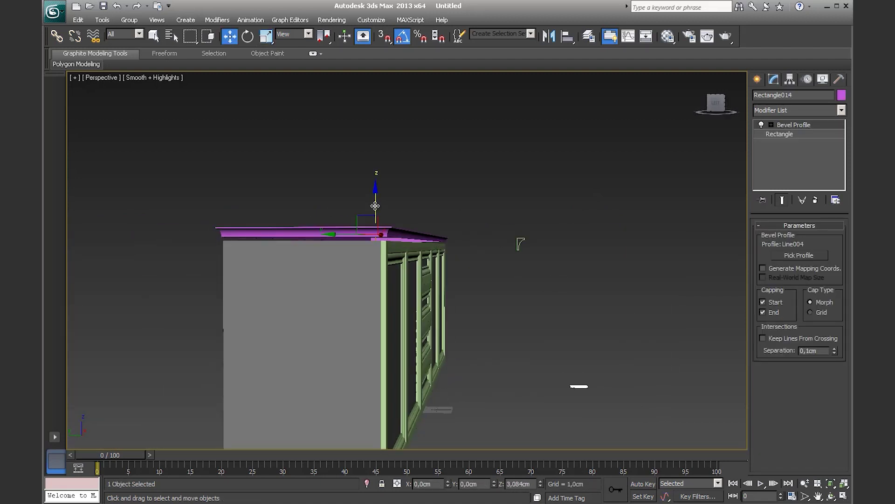
scroll(386, 209, "up", 5)
mouse_move(386, 208)
middle_mouse_down("alt")
mouse_move(479, 314)
mouse_move(469, 311)
middle_mouse_up("alt")
left_click_drag(469, 312, 461, 310)
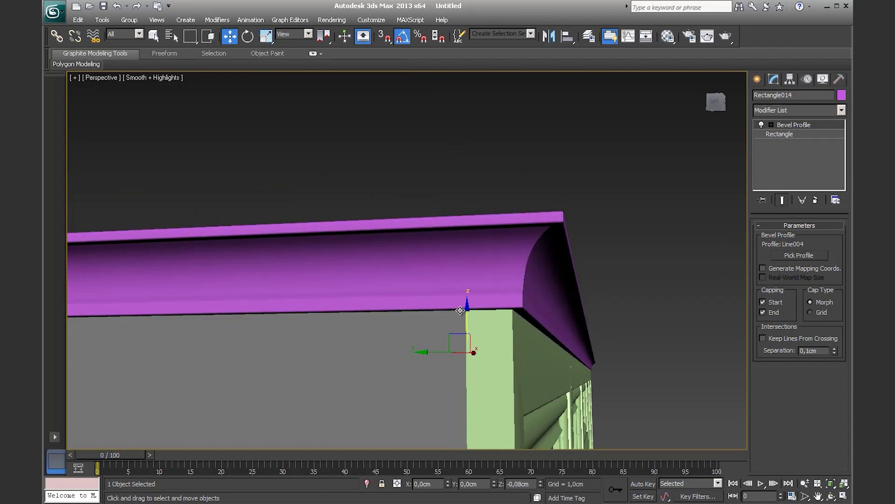
mouse_move(461, 310)
middle_mouse_down("alt")
mouse_move(370, 324)
mouse_move(475, 300)
mouse_move(456, 300)
mouse_move(448, 260)
middle_mouse_up("alt")
scroll(447, 260, "down", 5)
scroll(448, 261, "down", 2)
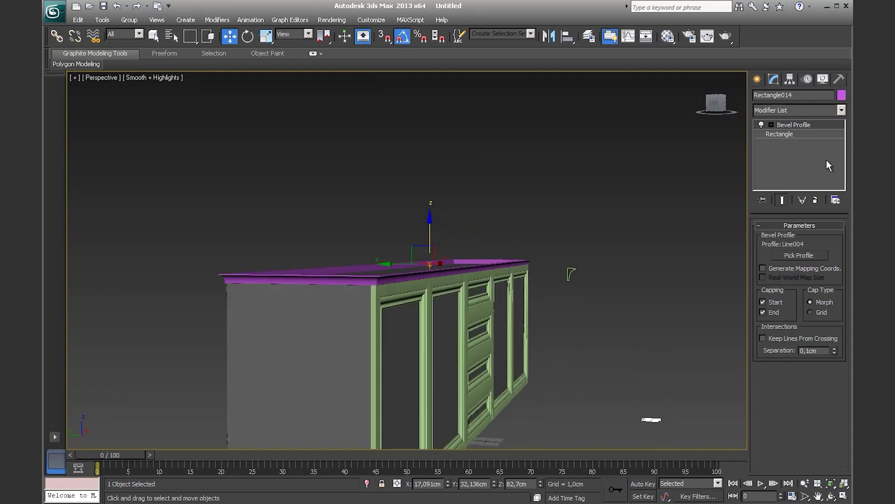
left_click(842, 95)
left_click(253, 275)
left_click(362, 357)
- Freeze the grey cabinet side panel Rectangle009
mouse_move(363, 356)
middle_mouse_down("alt")
mouse_move(468, 345)
mouse_move(437, 301)
middle_mouse_up("alt")
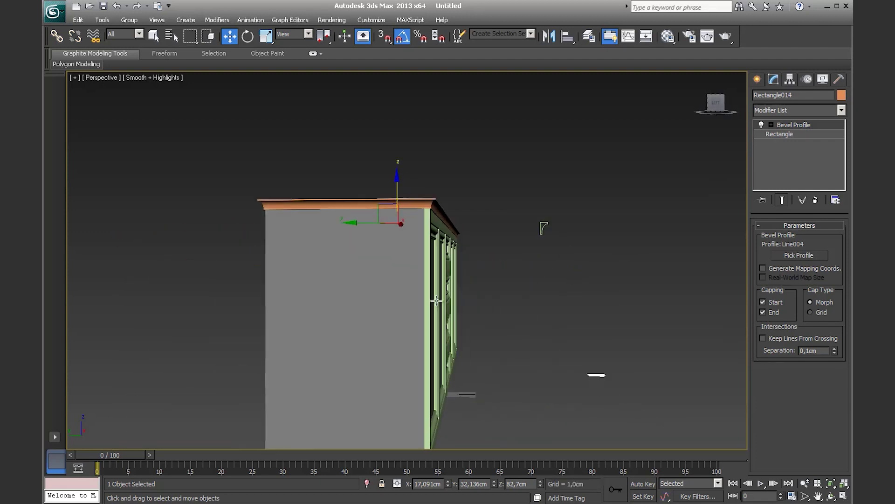
left_click(383, 304)
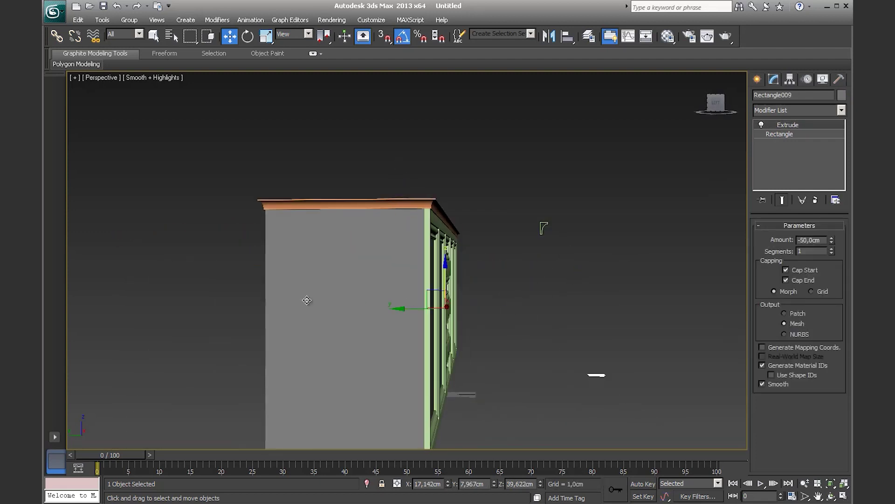
right_click(294, 306)
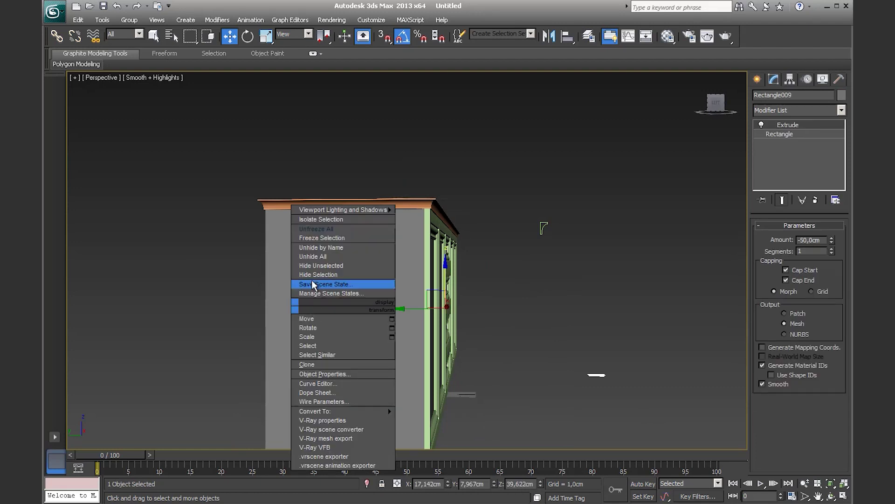
left_click(316, 239)
- Colour the cabinet frame Rectangle013 orange
left_click_drag(483, 287, 397, 343)
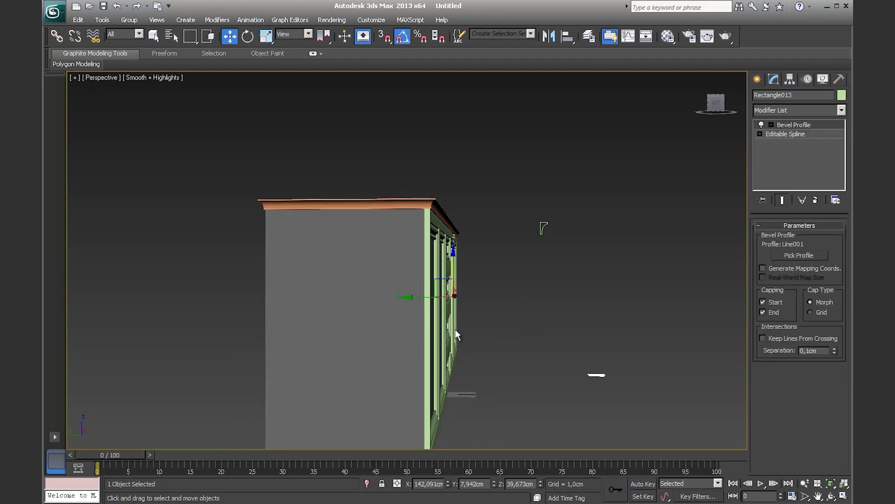
left_click(842, 95)
left_click(240, 261)
left_click(371, 355)
left_click(569, 297)
mouse_move(555, 304)
middle_mouse_down("alt")
mouse_move(533, 305)
mouse_move(565, 329)
mouse_move(485, 325)
middle_mouse_up("alt")
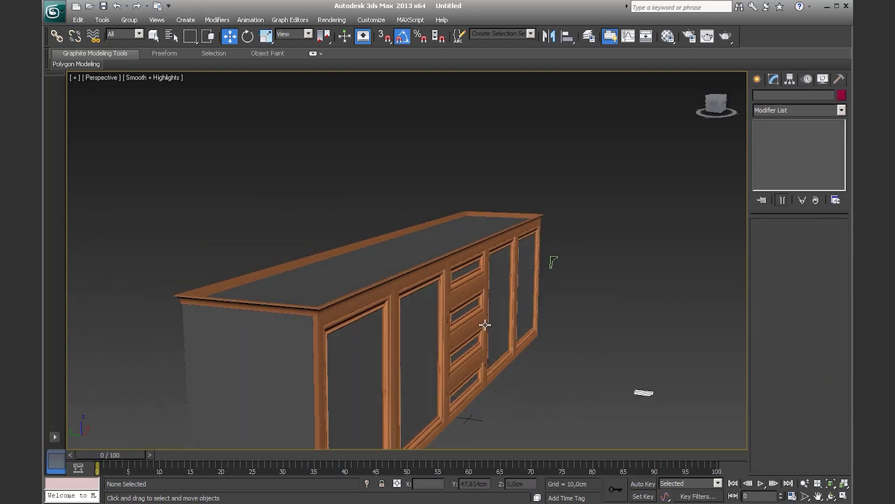
- Lift a copy of the top moulding above the cabinet and select it as Rectangle015
left_click(300, 273)
middle_click_drag(300, 273, 314, 281, "alt")
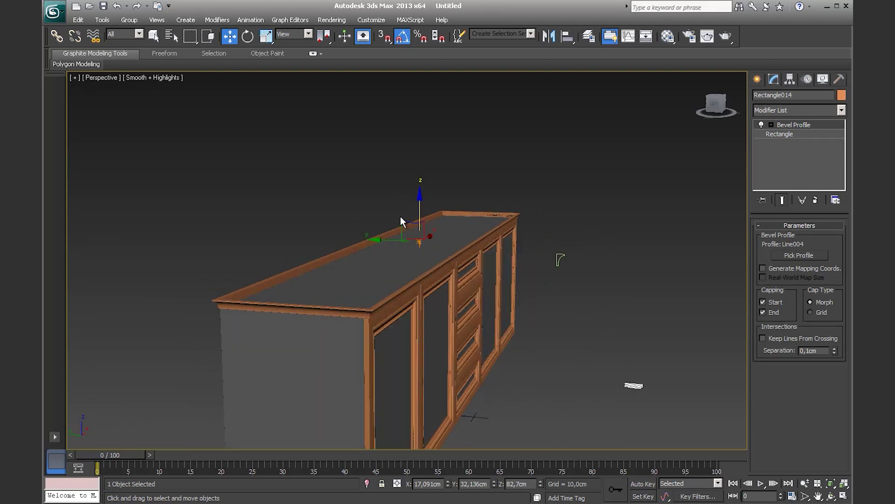
left_click_drag(420, 212, 418, 183, "shift")
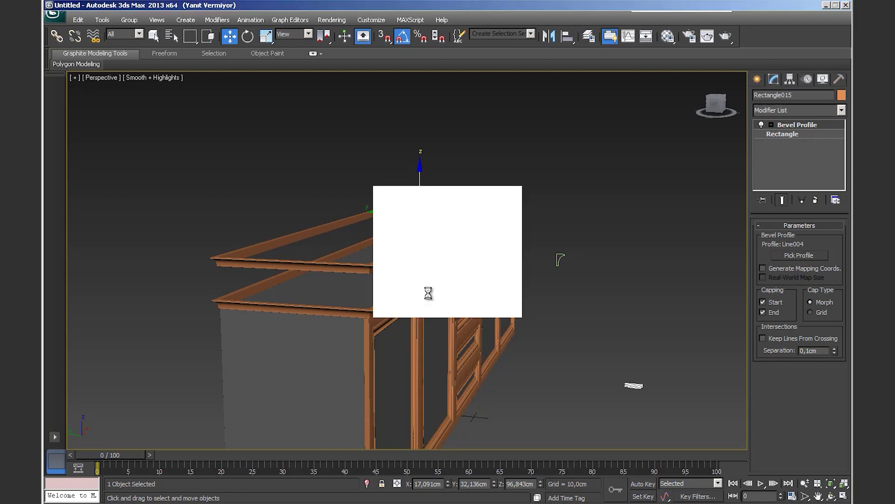
left_click(401, 250)
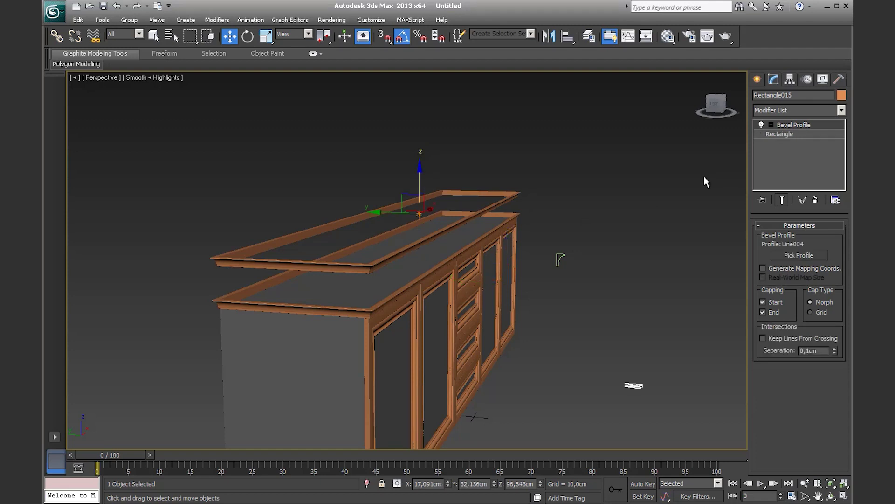
- Replace Rectangle015's Bevel Profile modifier with an Extrude modifier
right_click(790, 121)
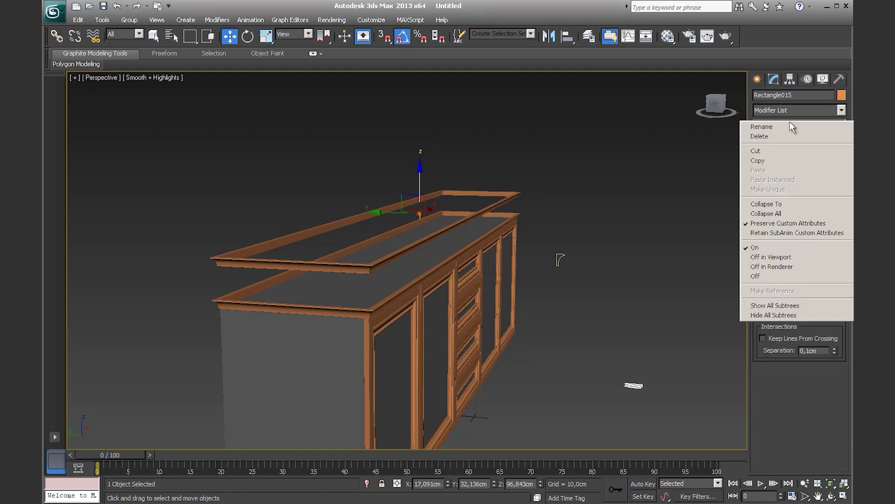
left_click(772, 136)
left_click(802, 113)
scroll(755, 204, "down", 15)
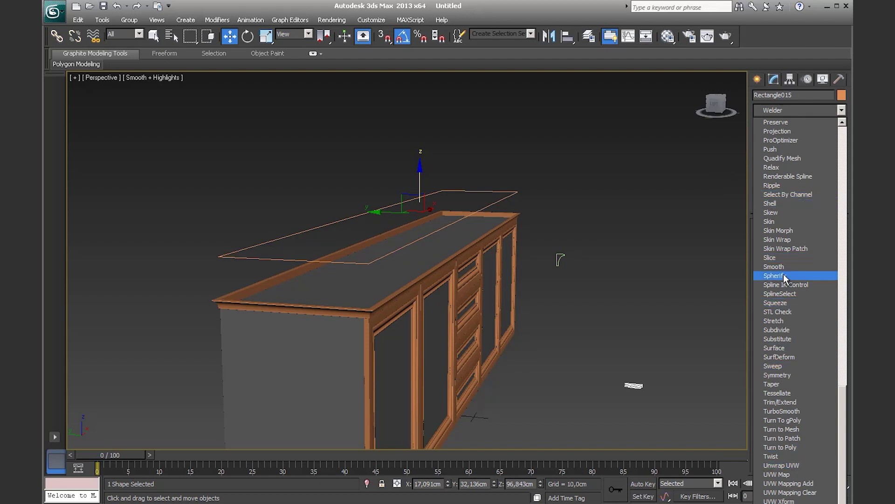
scroll(784, 273, "up", 7)
scroll(785, 272, "up", 6)
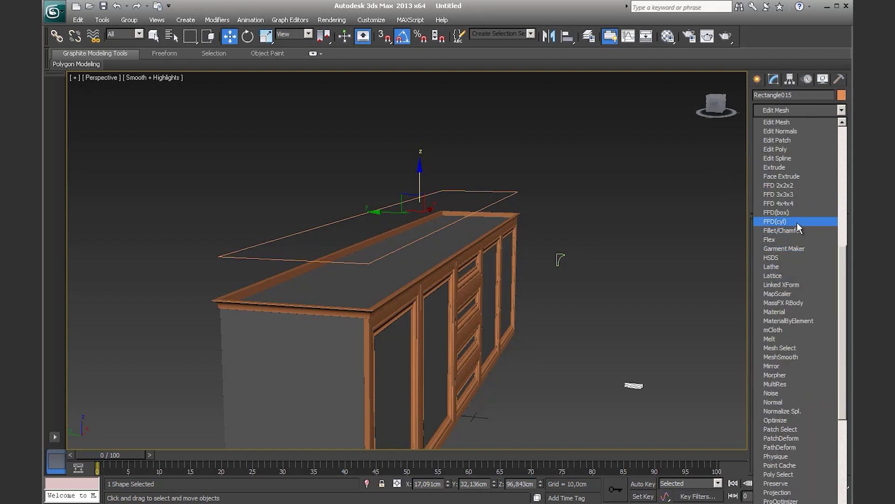
left_click(799, 168)
- Set the extrusion Amount to -1,15cm and lower the slab onto the cabinet top
middle_click_drag(579, 251, 515, 265, "alt")
scroll(515, 265, "up", 3)
scroll(583, 252, "up", 2)
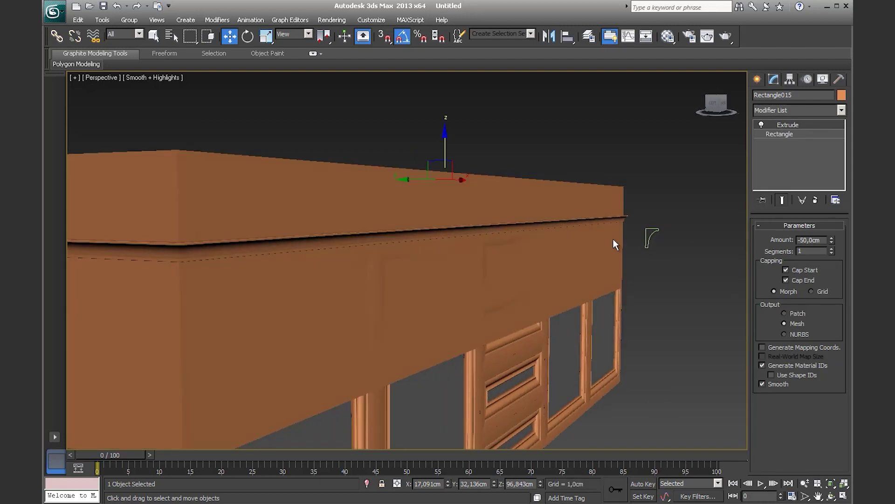
left_click_drag(831, 241, 832, 186)
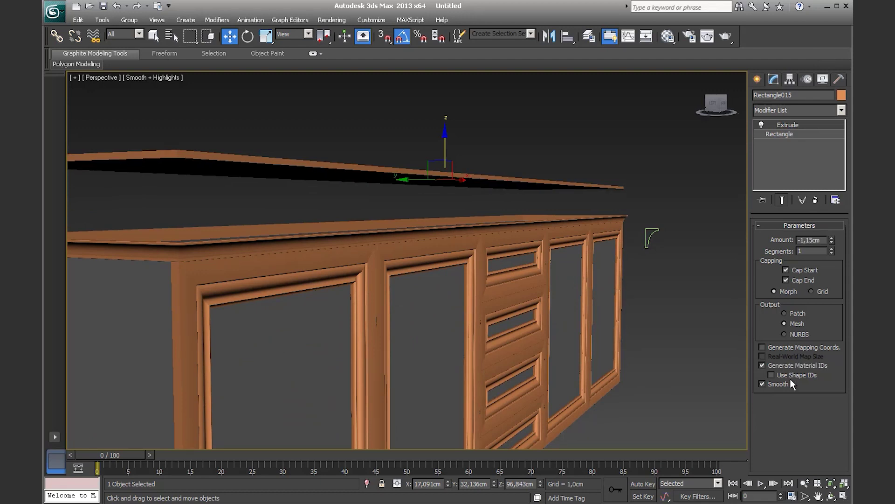
scroll(634, 299, "down", 3)
middle_click_drag(634, 299, 471, 163, "alt")
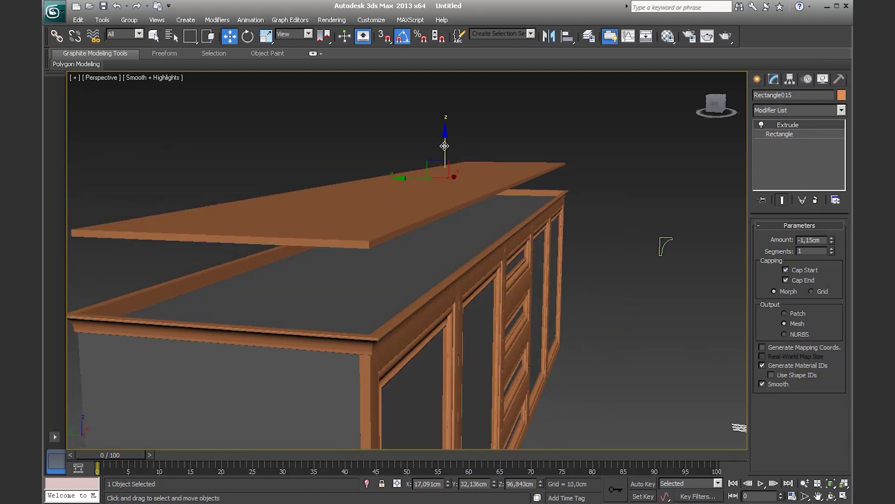
left_click_drag(445, 146, 447, 187)
mouse_move(462, 234)
middle_mouse_down("alt")
mouse_move(456, 216)
mouse_move(505, 225)
middle_mouse_up("alt")
- Save the scene as dolaps.max and orbit to inspect the cabinet's side
key("ctrl+s")
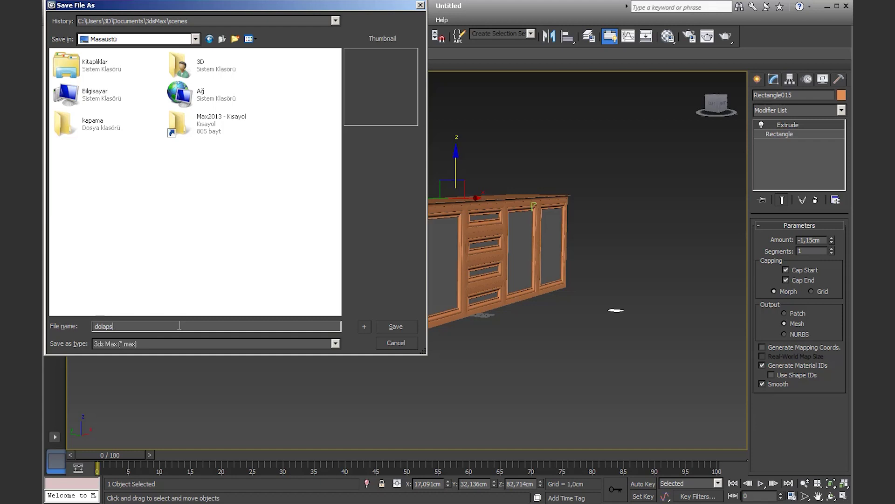
key("Return")
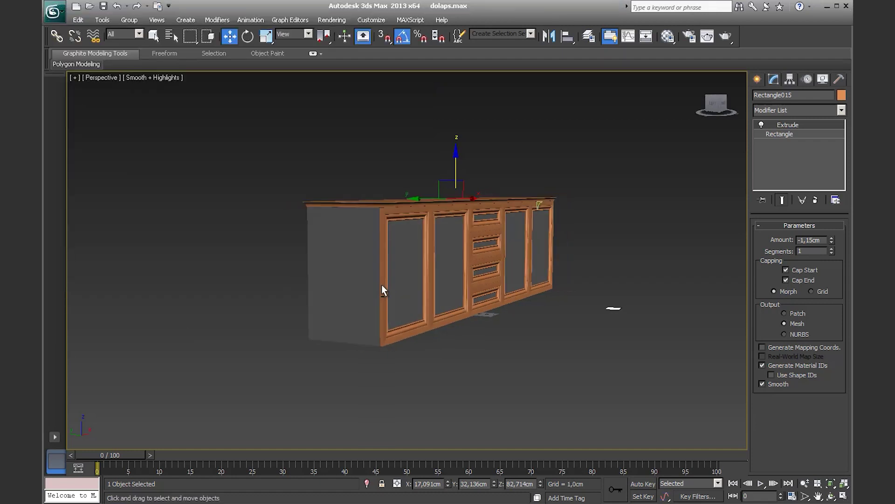
scroll(382, 286, "up", 3)
scroll(365, 288, "up", 1)
scroll(360, 288, "up", 1)
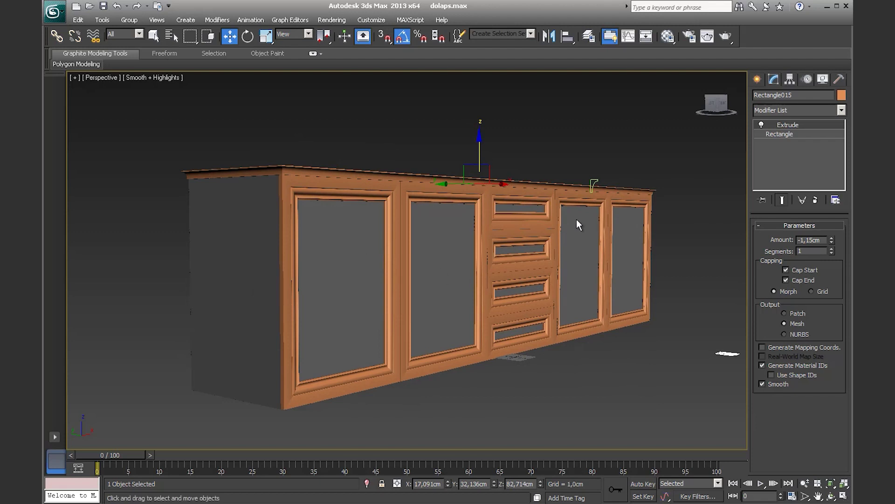
middle_click_drag(574, 274, 560, 274)
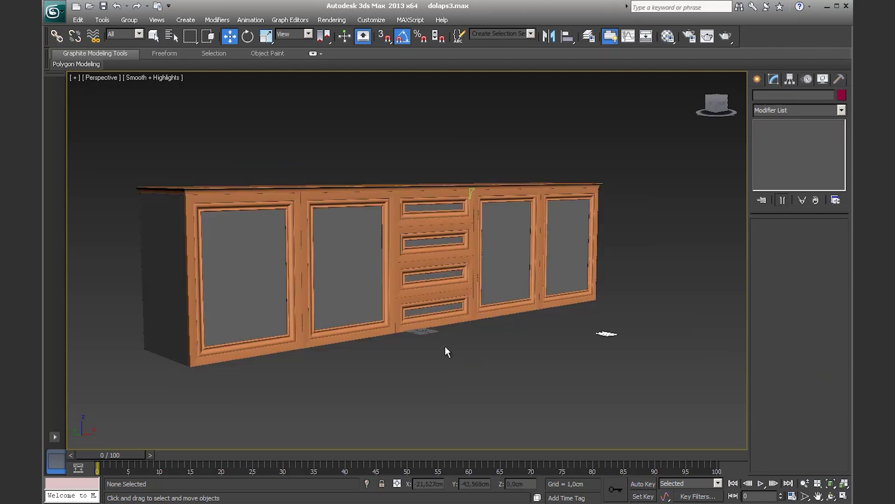
mouse_move(442, 343)
middle_mouse_down("alt")
mouse_move(377, 370)
mouse_move(319, 351)
mouse_move(340, 355)
mouse_move(306, 360)
mouse_move(320, 363)
middle_mouse_up("alt")
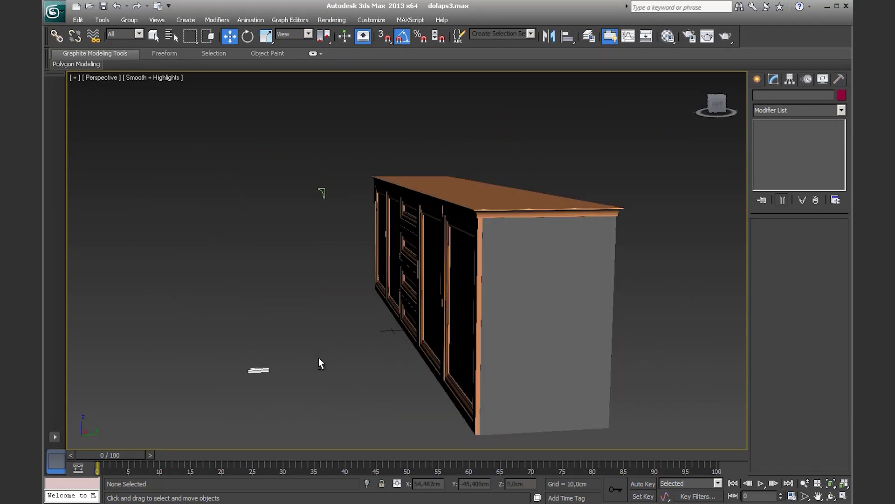
- In the zoomed-out Top view, start a corner Line along the top and right walls
key("t")
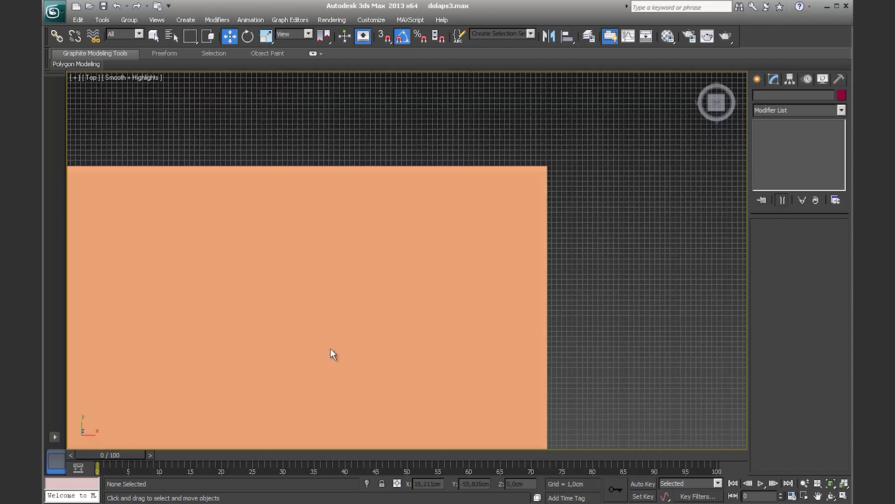
scroll(331, 348, "down", 3)
middle_click_drag(372, 347, 397, 347)
key("bracketright")
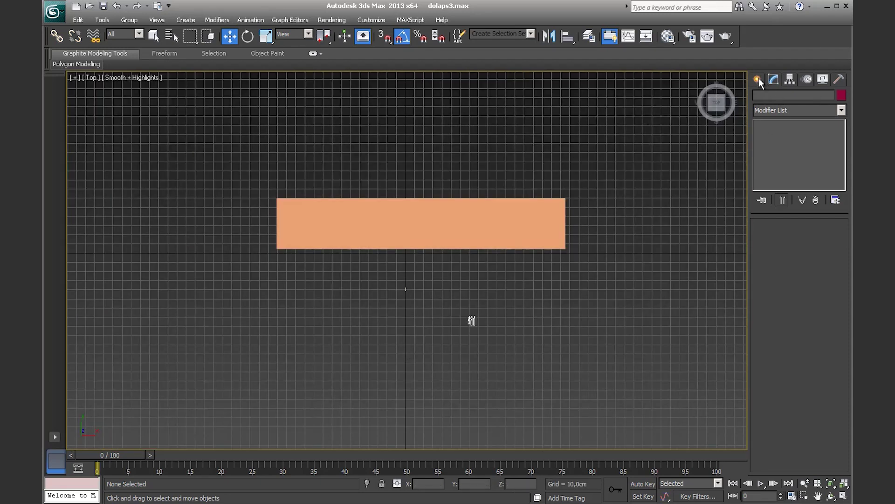
left_click(757, 78)
left_click(778, 161)
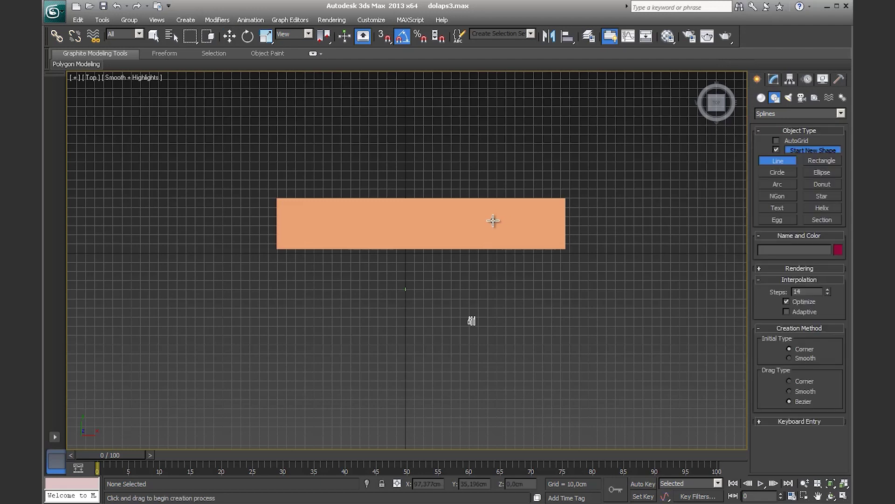
scroll(402, 176, "down", 2)
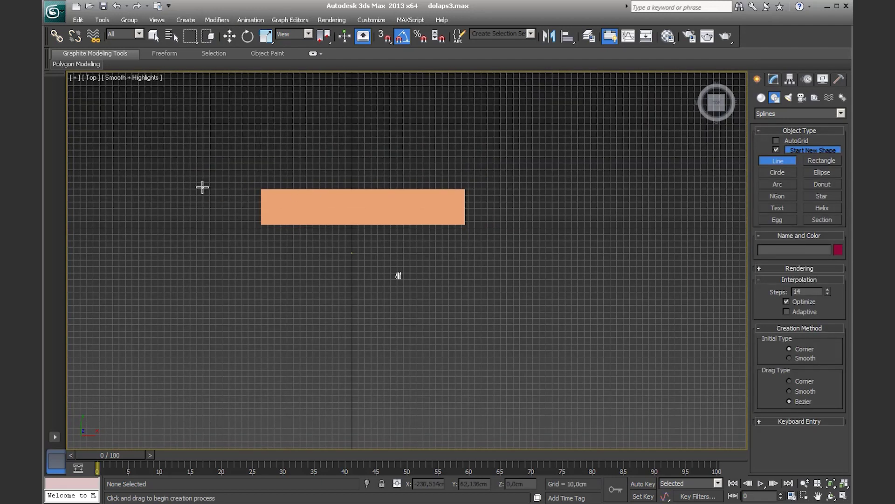
left_click(164, 189)
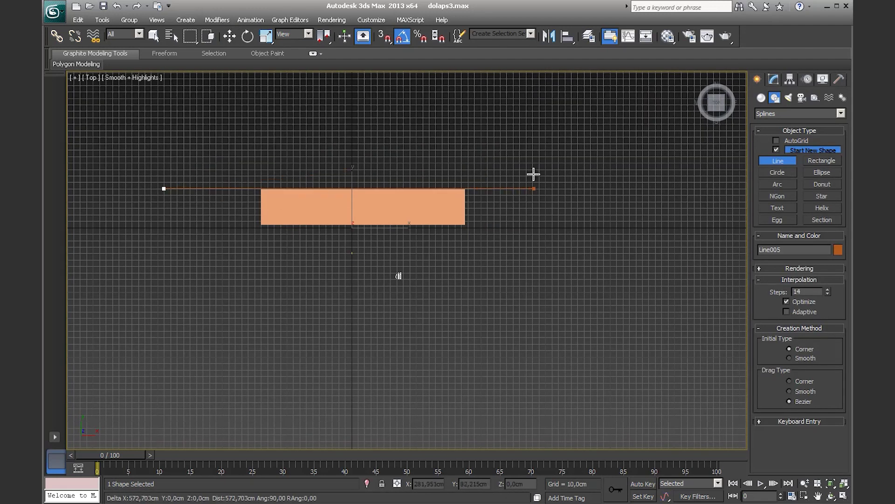
left_click(515, 209, "shift")
left_click(514, 323, "shift")
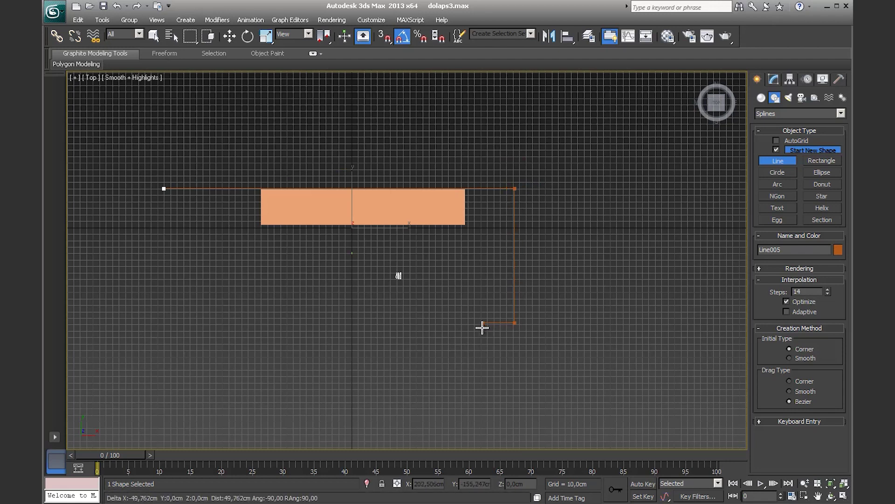
- Draw the right-side notch and bottom corners, finishing the open outline Line005
left_click(474, 325, "shift")
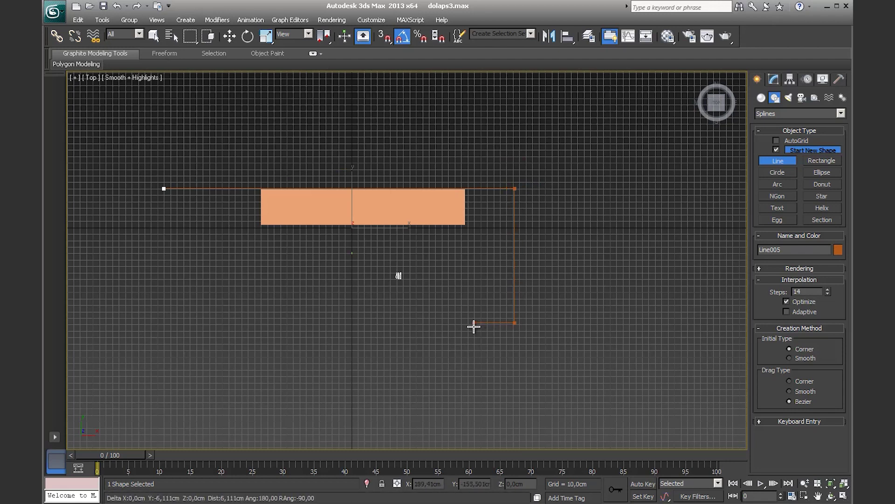
left_click(475, 390, "shift")
left_click(514, 390, "shift")
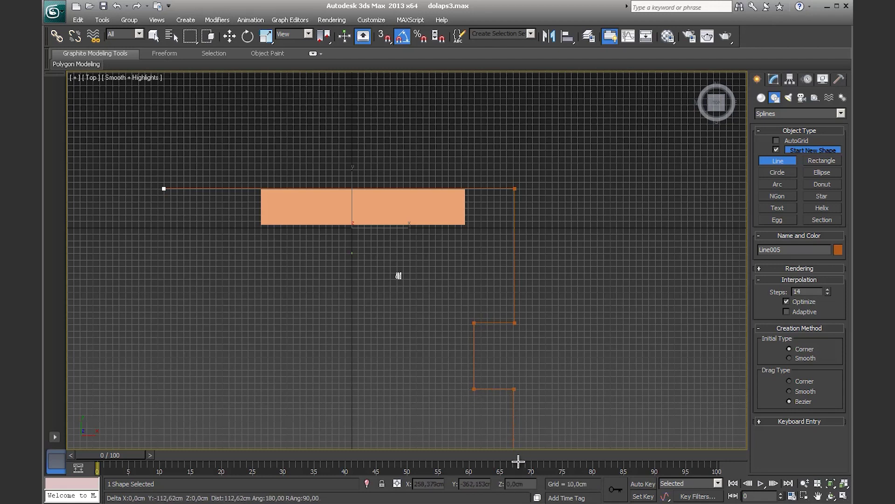
key("i")
left_click(390, 300, "shift")
left_click(75, 296, "shift")
right_click(74, 297)
middle_click_drag(130, 216, 252, 332)
scroll(252, 323, "down", 3)
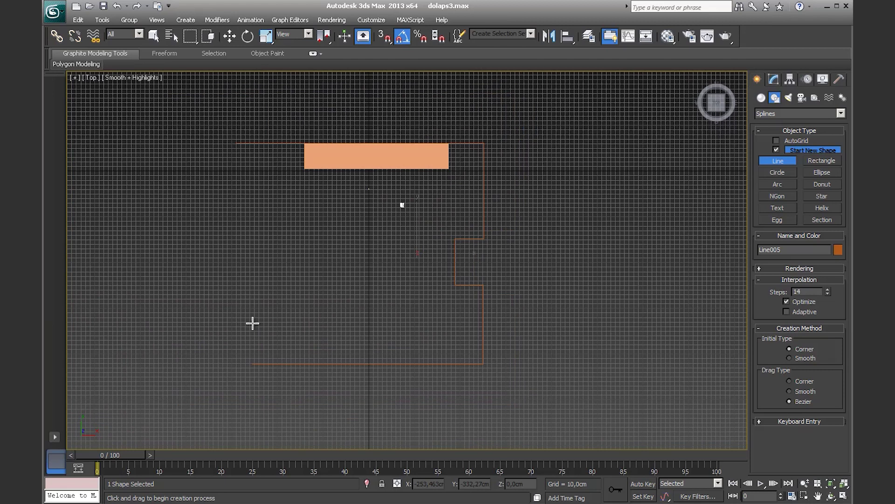
mouse_move(318, 262)
middle_mouse_down()
mouse_move(314, 250)
mouse_move(410, 306)
middle_mouse_up()
scroll(314, 250, "up", 2)
scroll(401, 294, "down", 2)
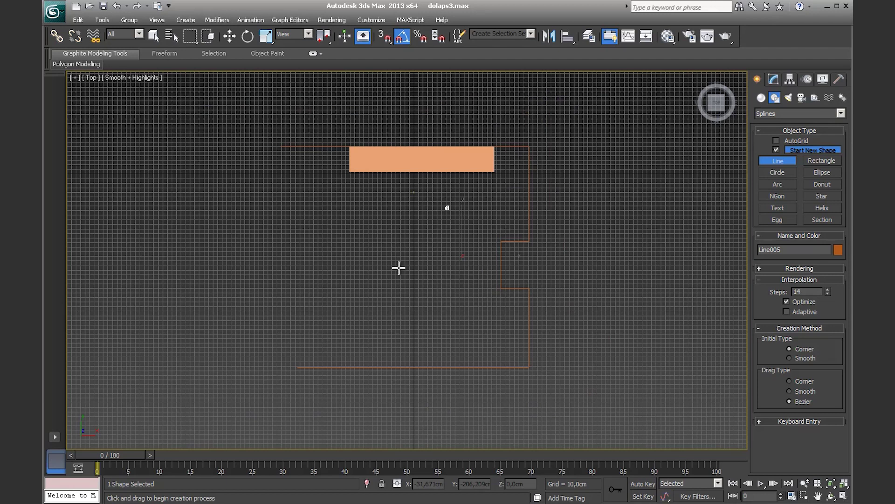
- Open Line005's Modify settings and try, then cancel, a closing segment
left_click(773, 84)
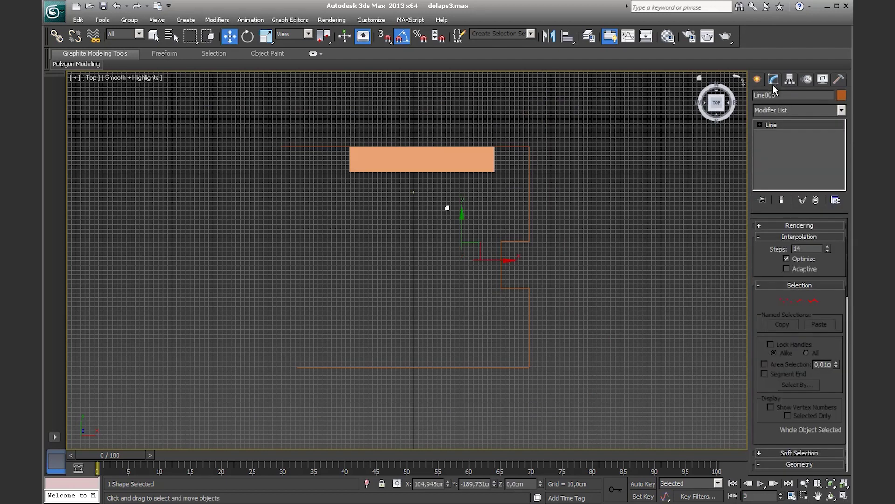
left_click(760, 125)
left_click(776, 286)
left_click(788, 238)
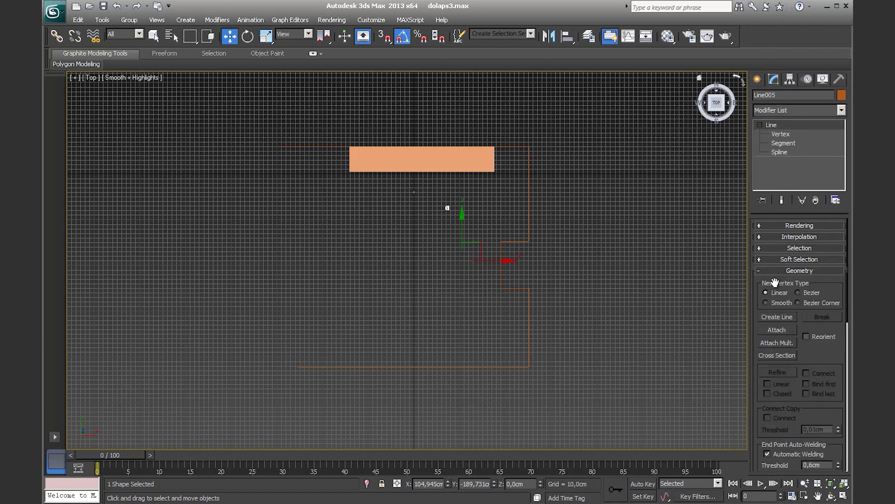
left_click(773, 317)
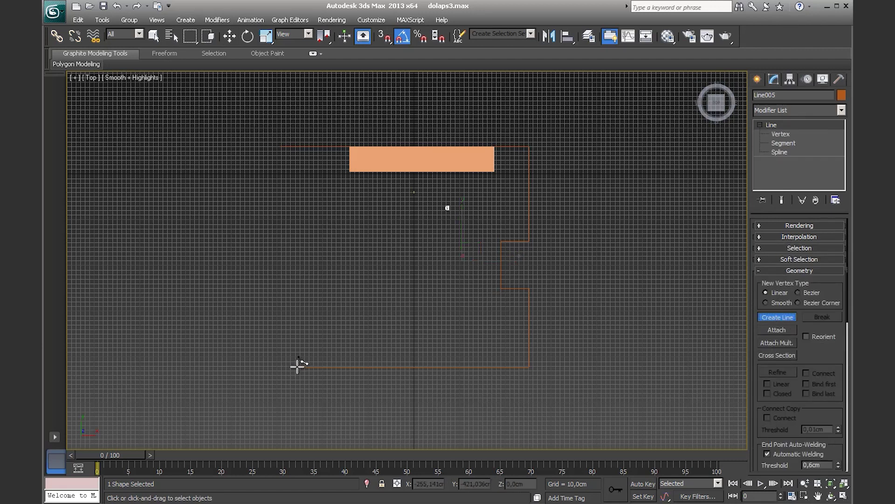
left_click(297, 367)
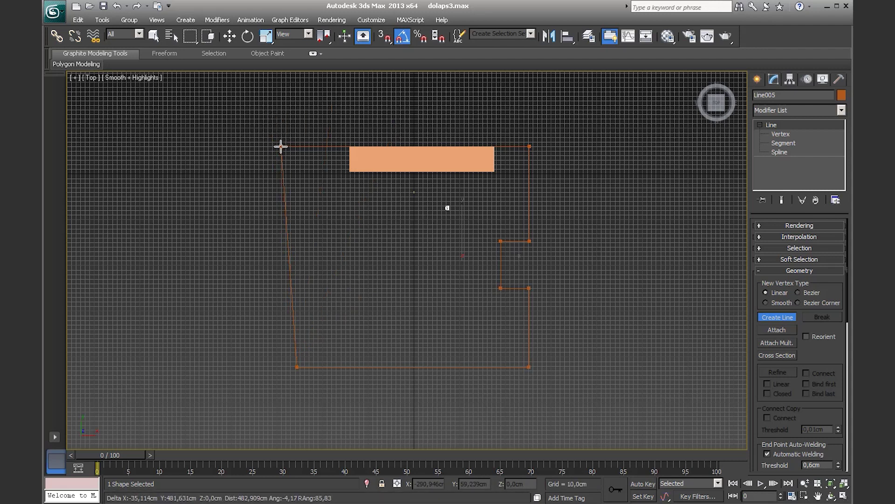
right_click(307, 292)
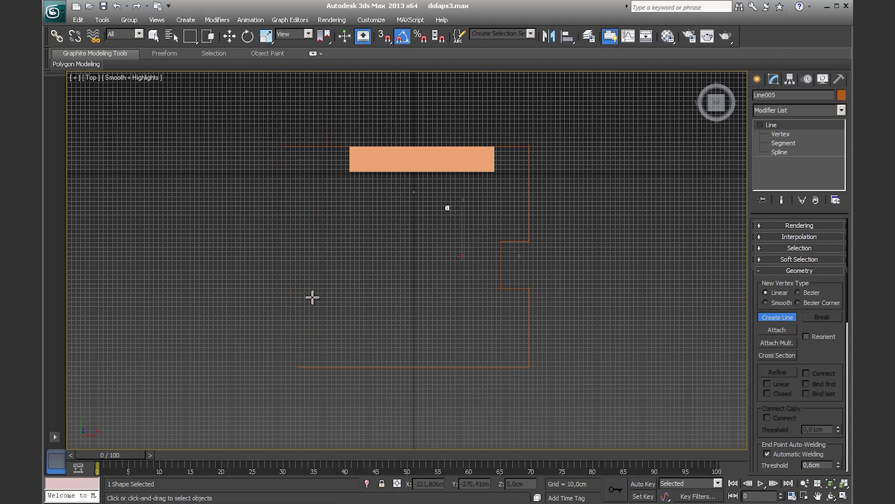
- At Vertex level, drag the bottom-left end vertex up toward the top-left end
middle_click_drag(283, 148, 302, 151)
scroll(761, 280, "down", 3)
scroll(762, 280, "down", 3)
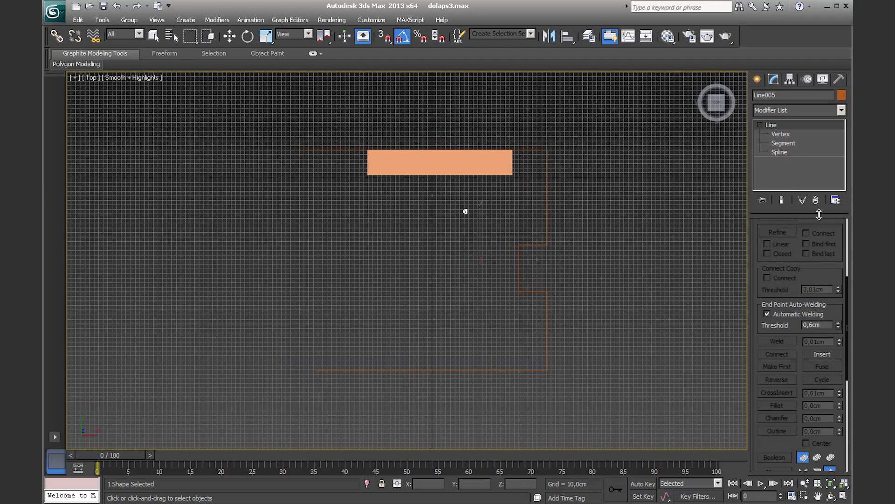
left_click(797, 134)
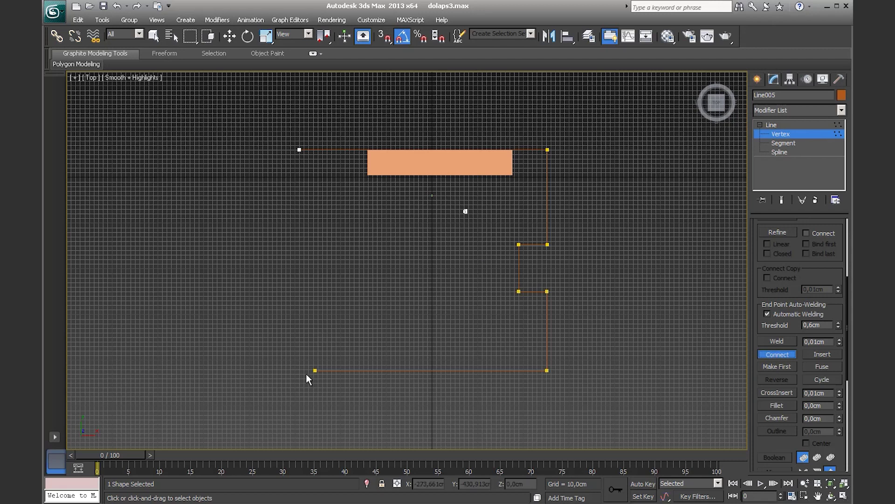
left_click_drag(316, 371, 299, 149)
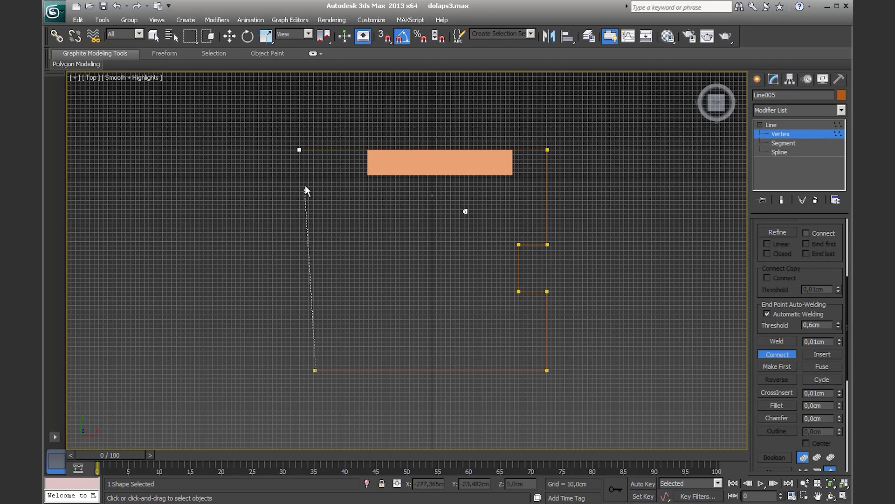
right_click(318, 275)
- Align the bottom-left vertex under the top-left one and set both to Corner
key("1")
key("1")
left_click(315, 370)
left_click_drag(353, 372, 334, 367)
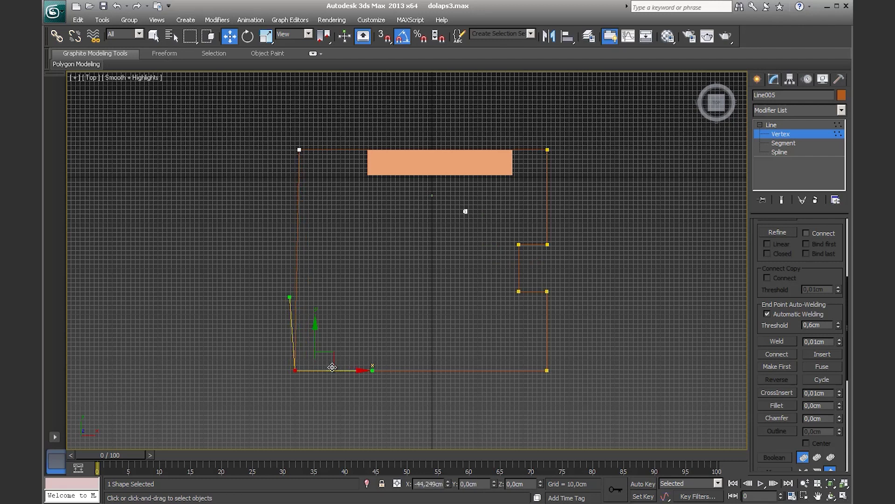
left_click_drag(283, 140, 372, 396)
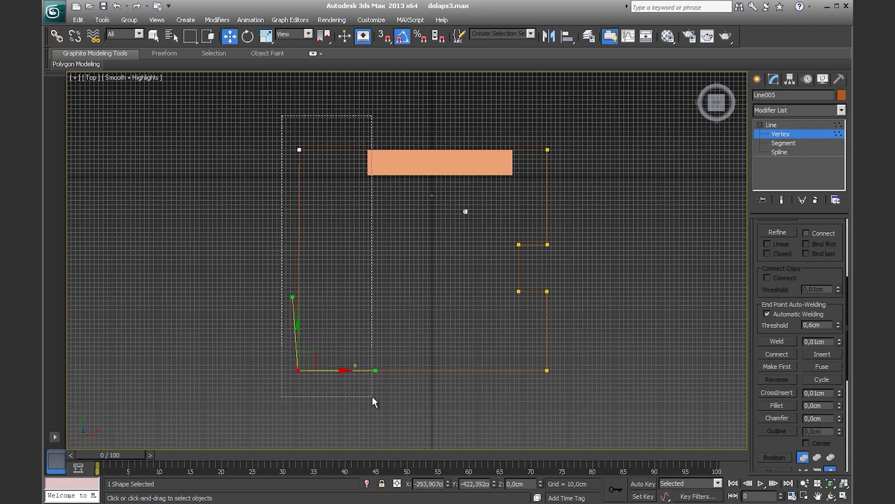
right_click(300, 367)
left_click(285, 299)
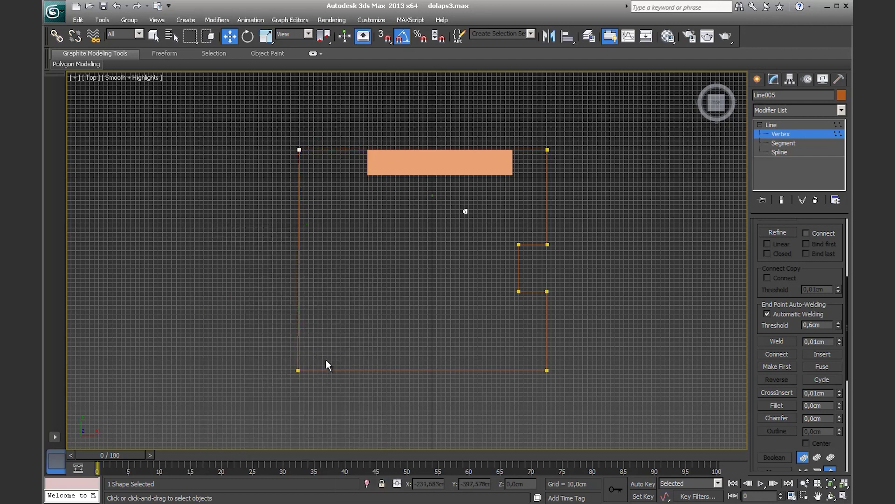
- Switch to Perspective and orbit to a low angle beside the cabinet and outline
key("p")
middle_click_drag(328, 333, 387, 264, "alt")
scroll(392, 260, "up", 5)
scroll(417, 287, "down", 3)
middle_click_drag(448, 418, 455, 345, "alt")
- Add an Extrude modifier to the room outline Line005
scroll(463, 350, "up", 2)
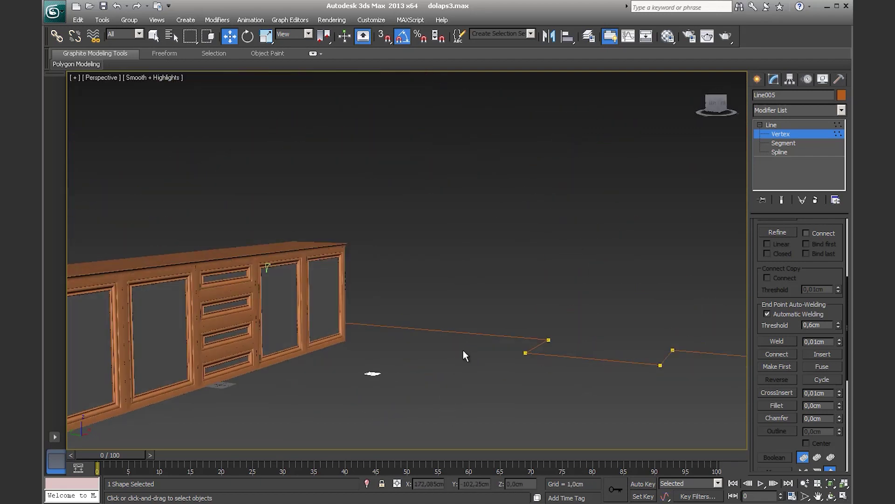
scroll(464, 350, "down", 4)
scroll(463, 350, "up", 4)
middle_click_drag(481, 372, 473, 365, "alt")
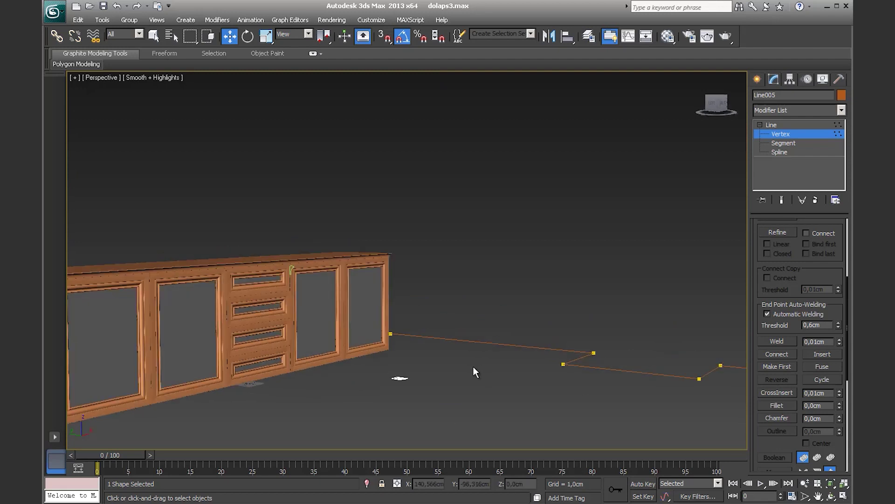
left_click(841, 111)
left_click_drag(843, 155, 842, 172)
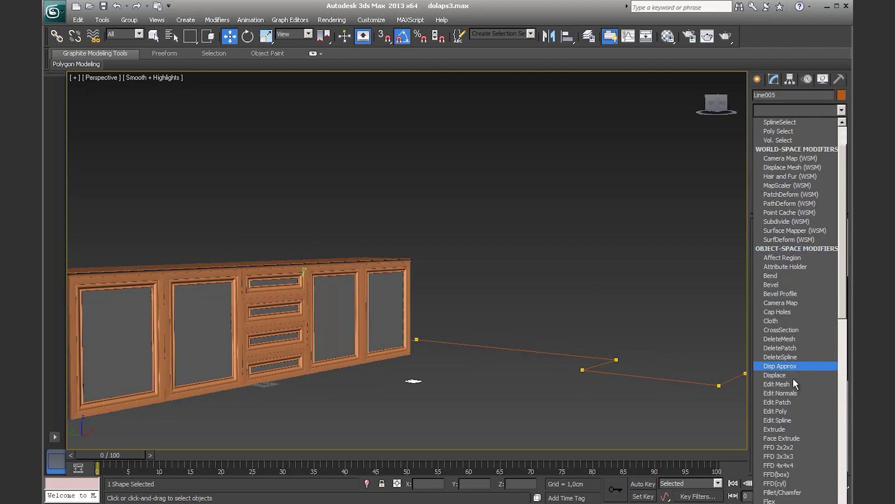
left_click(779, 430)
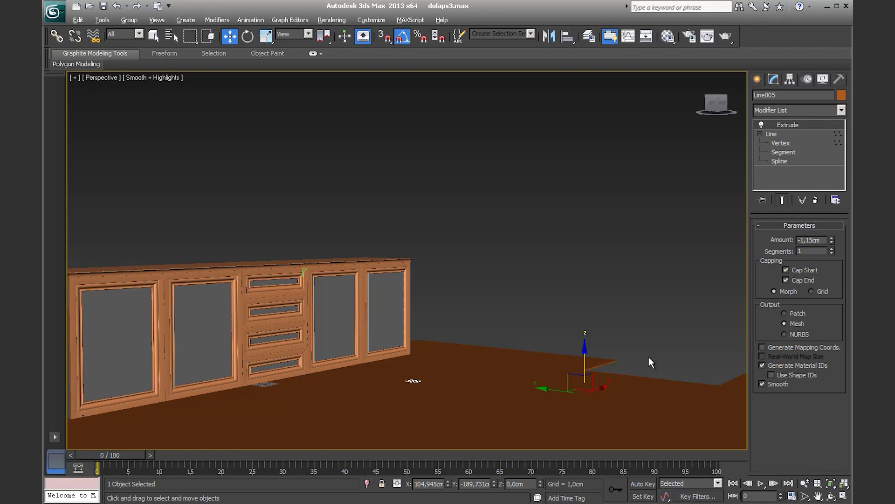
scroll(648, 357, "down", 2)
scroll(641, 275, "down", 2)
scroll(633, 191, "down", 2)
scroll(584, 278, "down", 2)
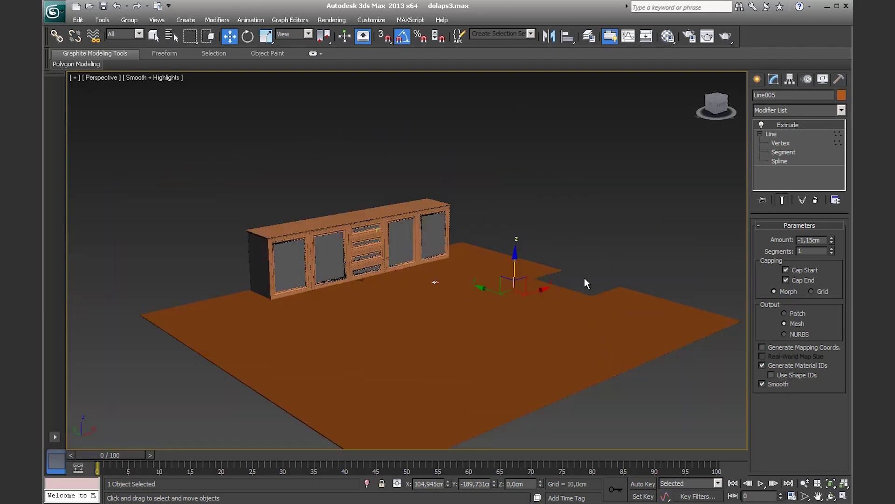
left_click_drag(831, 239, 834, 70)
- Set the Extrude Amount to 270 cm, after trying 200 cm
scroll(672, 207, "up", 5)
mouse_move(570, 198)
middle_mouse_down("alt")
mouse_move(569, 280)
mouse_move(460, 356)
mouse_move(457, 373)
mouse_move(560, 392)
mouse_move(631, 344)
mouse_move(681, 362)
mouse_move(626, 365)
mouse_move(449, 280)
middle_mouse_up("alt")
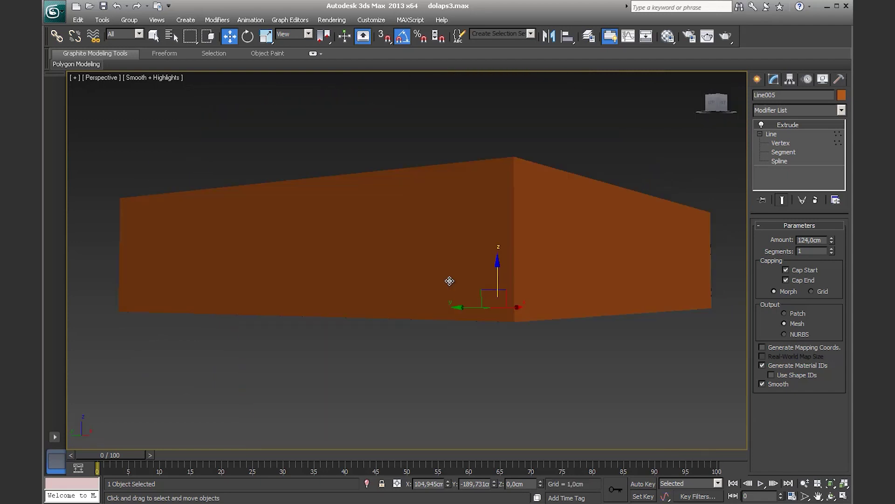
scroll(470, 274, "up", 3)
scroll(459, 308, "up", 3)
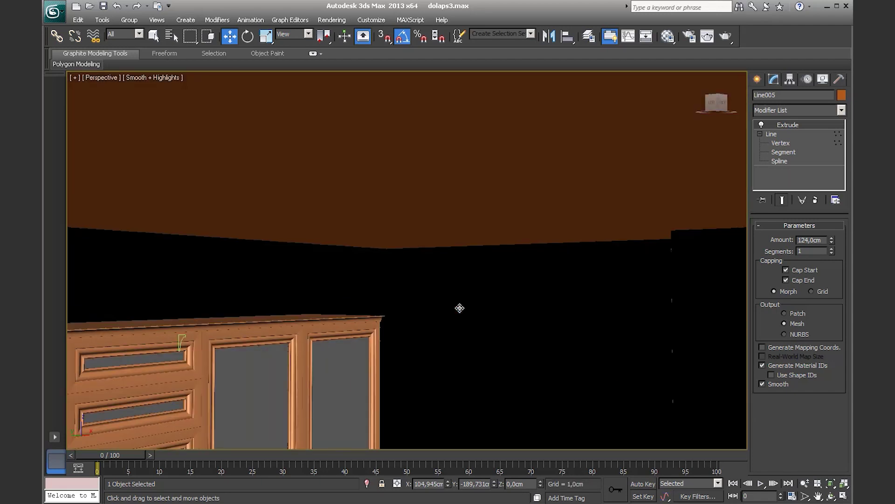
mouse_move(493, 327)
middle_mouse_down("alt")
mouse_move(352, 216)
mouse_move(376, 234)
mouse_move(421, 234)
mouse_move(306, 233)
mouse_move(442, 234)
mouse_move(468, 256)
middle_mouse_up("alt")
scroll(441, 234, "up", 2)
scroll(448, 238, "down", 10)
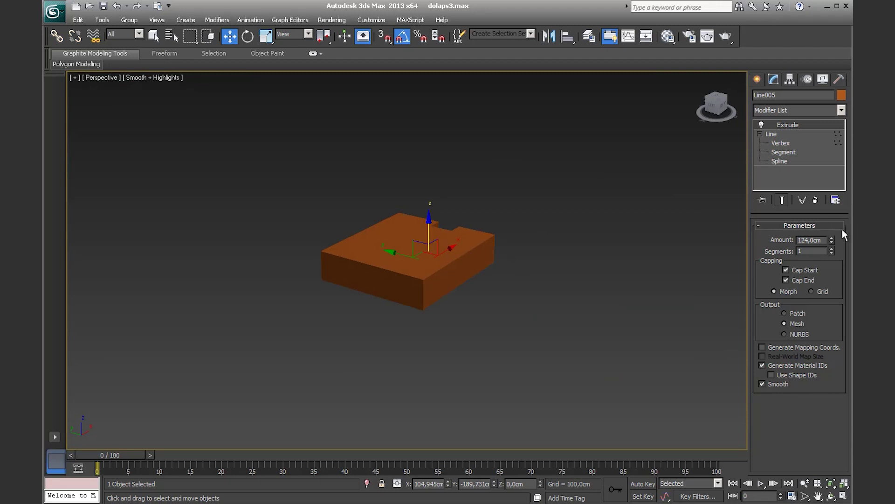
type("200")
key("Return")
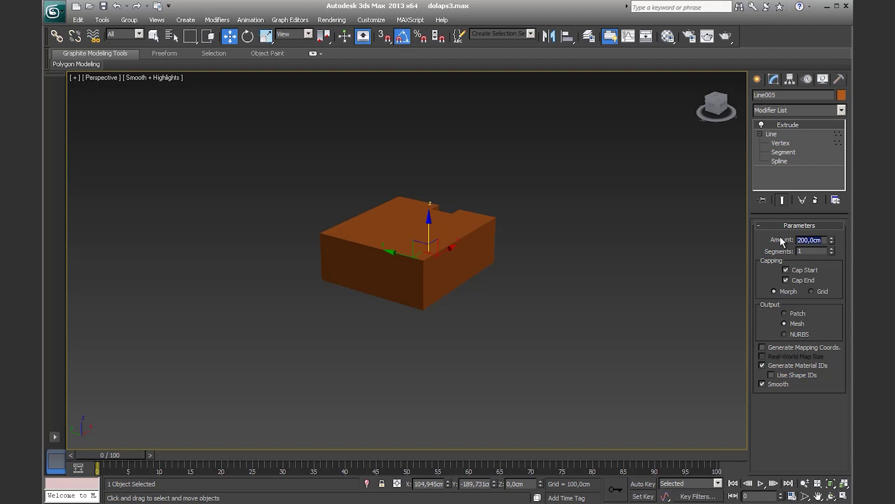
type("270")
key("Return")
key("z")
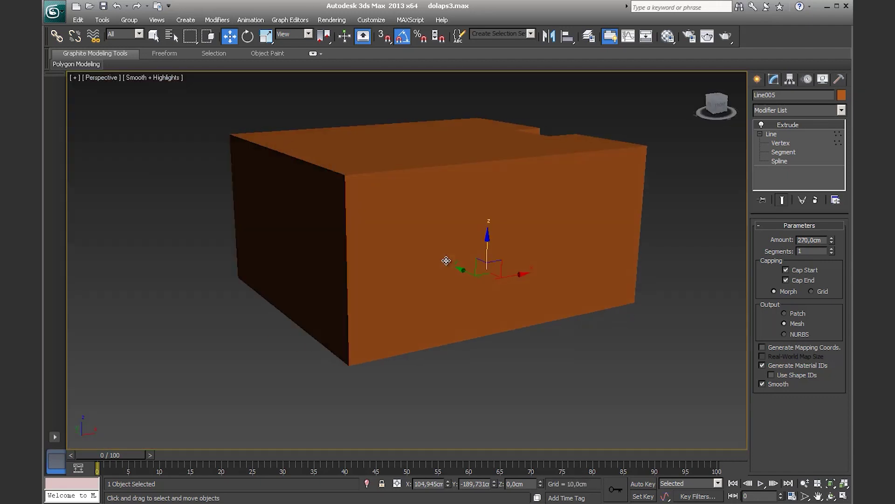
middle_click_drag(447, 260, 404, 318, "alt")
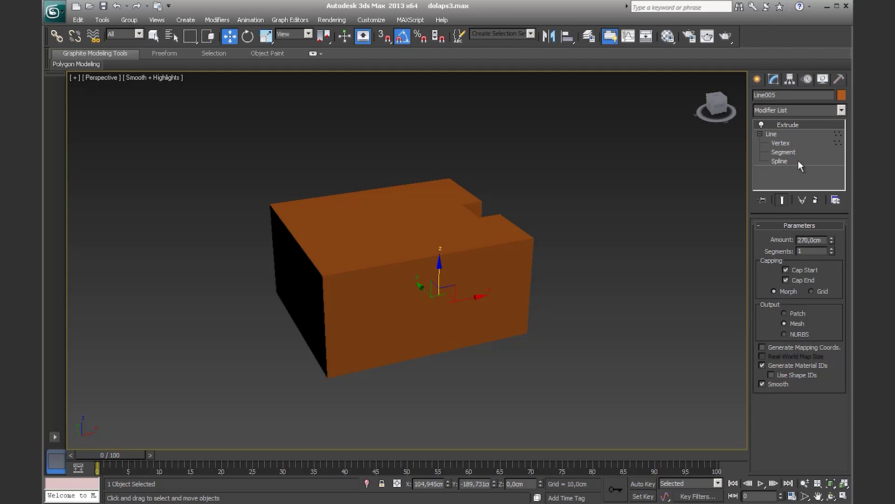
middle_click_drag(379, 239, 406, 246, "alt")
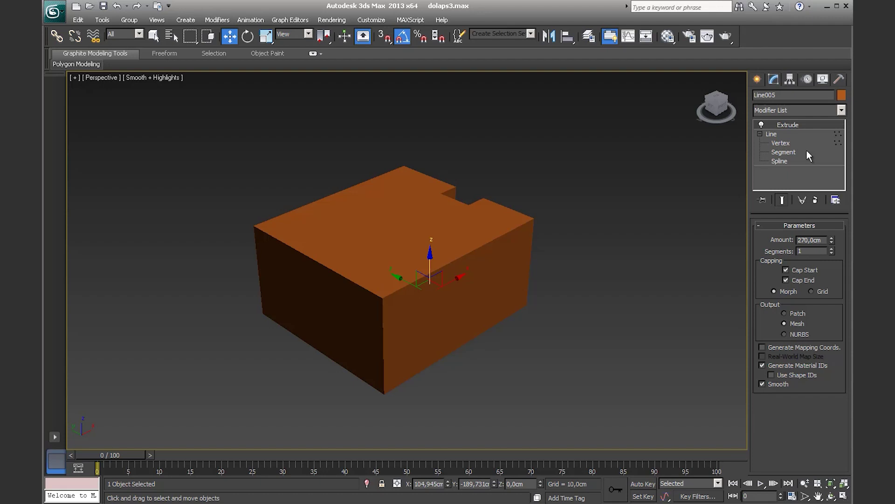
- At the Spline level, outline the room spline about 14.7 cm for wall thickness
left_click(760, 134)
left_click(795, 133)
left_click(760, 135)
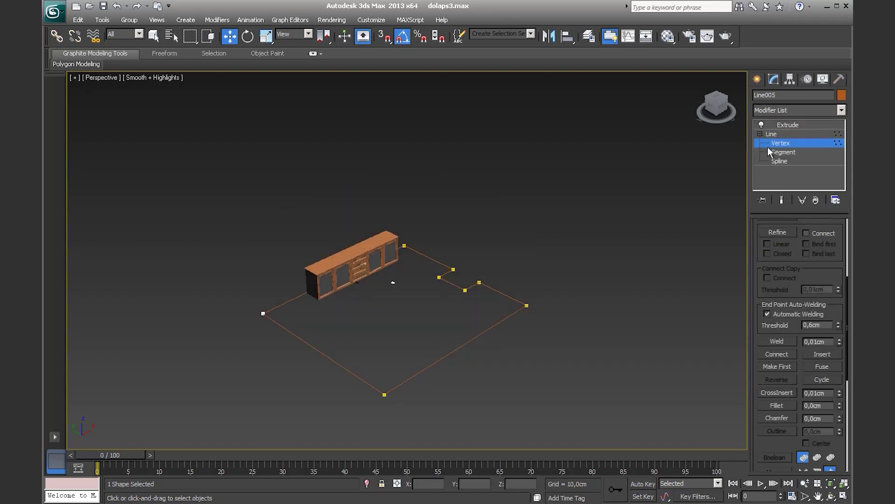
left_click(775, 161)
left_click(502, 321)
mouse_move(665, 358)
middle_mouse_down("alt")
mouse_move(543, 339)
mouse_move(540, 287)
middle_mouse_up("alt")
scroll(539, 286, "up", 5)
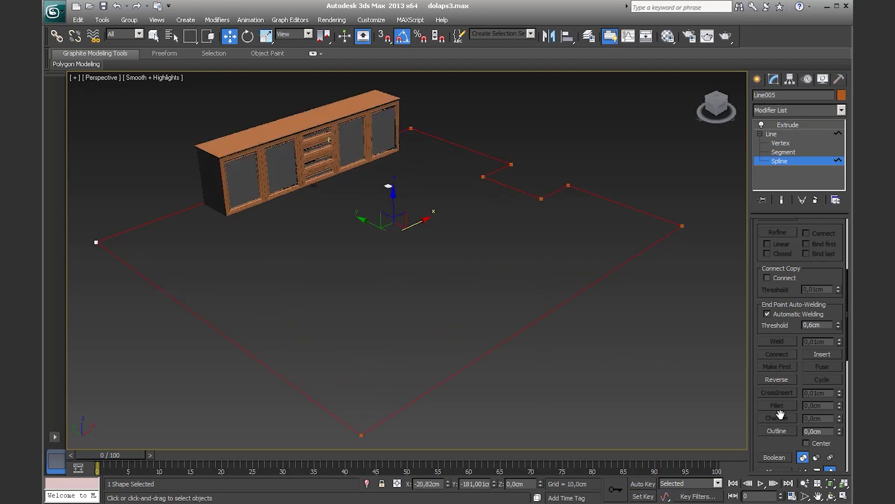
left_click(777, 431)
left_click_drag(580, 294, 587, 280)
- Return to the Extrude level and orbit to inspect the room walls
left_click(790, 126)
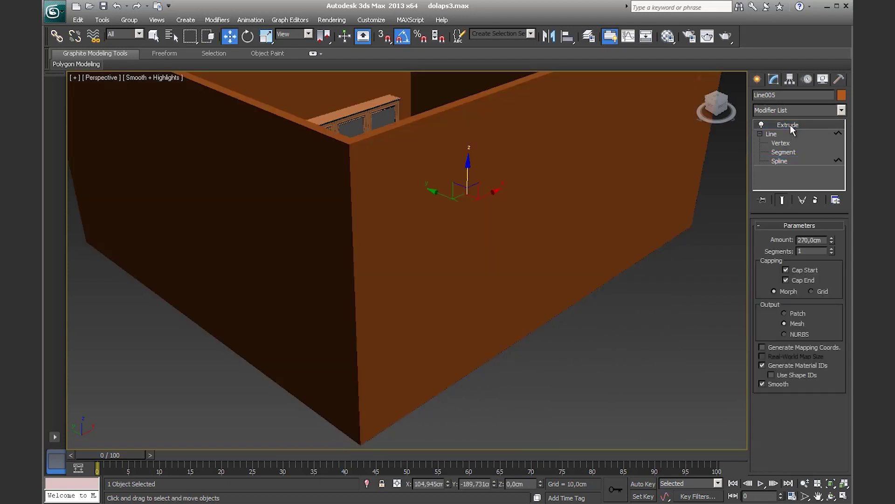
mouse_move(549, 170)
middle_mouse_down("alt")
mouse_move(597, 293)
mouse_move(589, 302)
mouse_move(401, 379)
mouse_move(444, 318)
mouse_move(458, 342)
mouse_move(409, 280)
mouse_move(379, 296)
mouse_move(460, 300)
mouse_move(515, 315)
middle_mouse_up("alt")
scroll(450, 323, "down", 5)
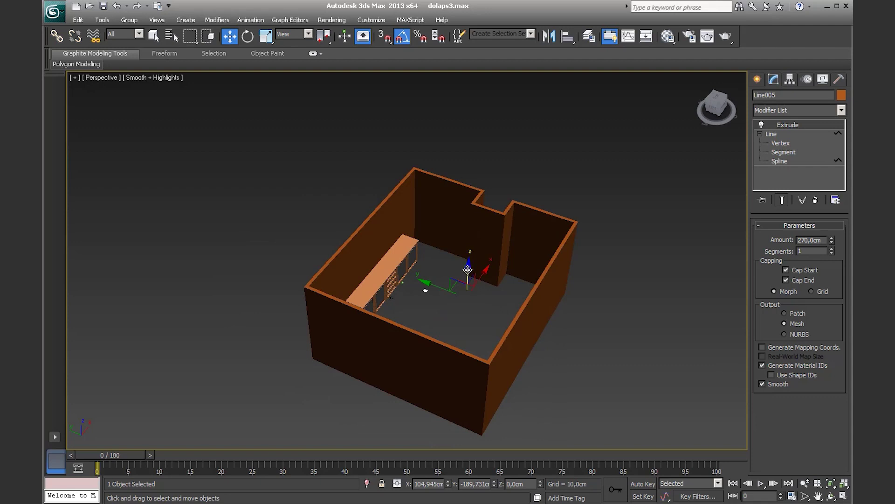
mouse_move(488, 291)
middle_mouse_down("alt")
mouse_move(480, 419)
mouse_move(496, 148)
mouse_move(485, 204)
mouse_move(450, 195)
mouse_move(461, 338)
mouse_move(480, 265)
mouse_move(478, 274)
middle_mouse_up("alt")
scroll(488, 282, "up", 2)
scroll(503, 284, "up", 1)
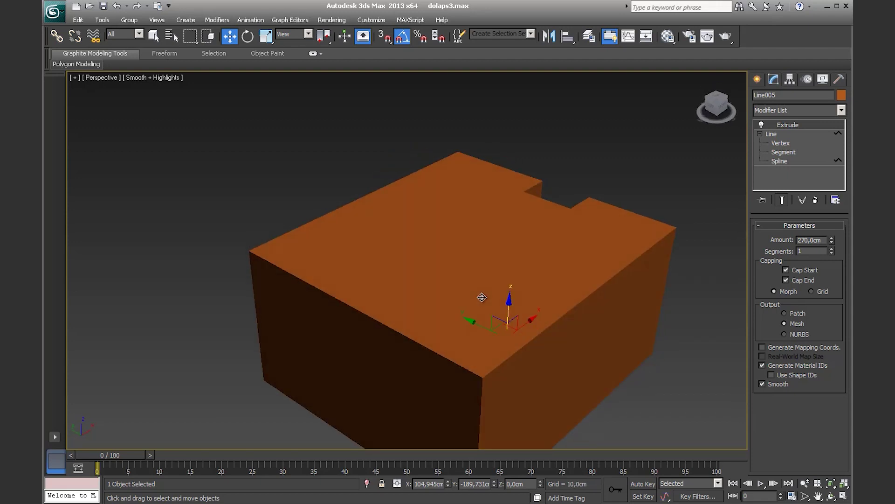
scroll(527, 290, "up", 2)
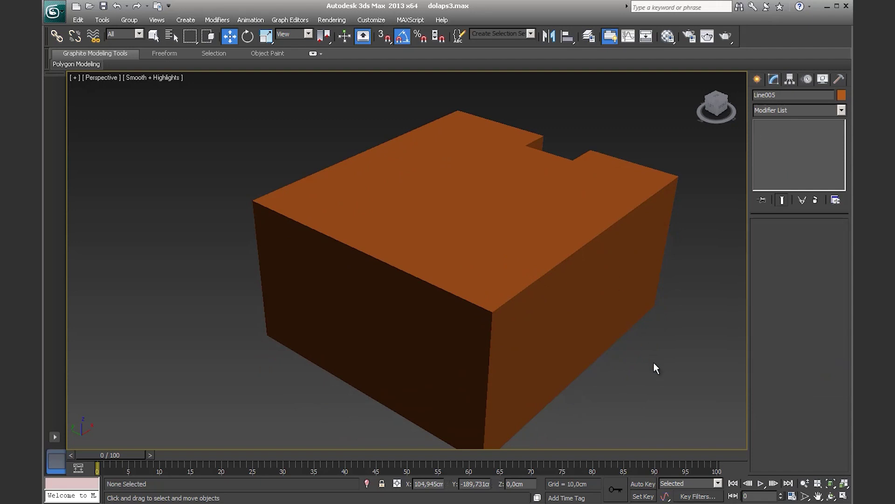
- Add a Normal modifier to the room block Line005
left_click(762, 125)
left_click(762, 125)
left_click(791, 110)
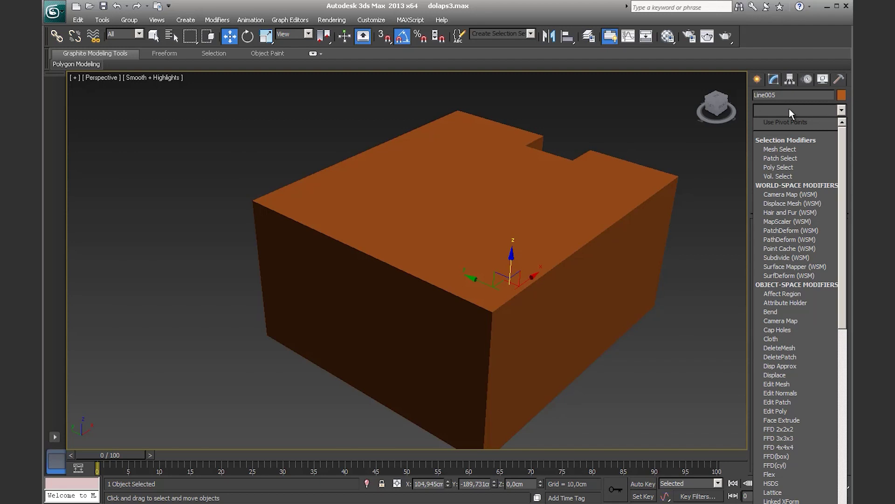
key("n")
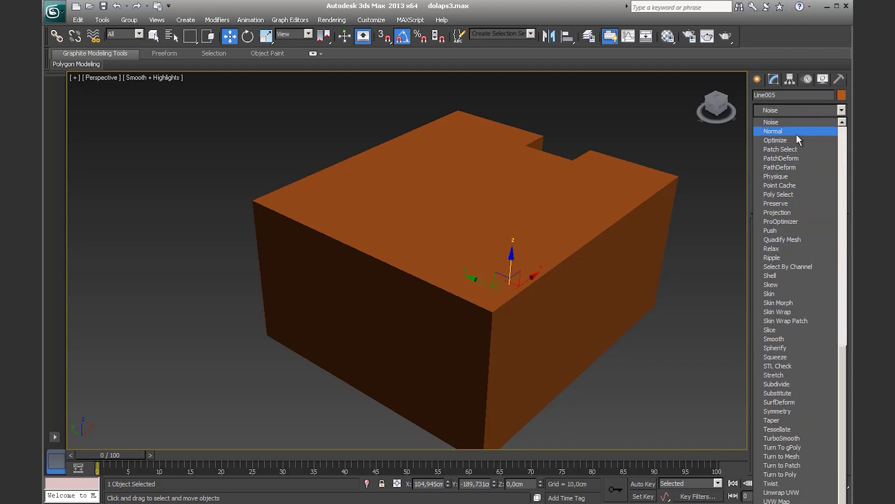
left_click(796, 134)
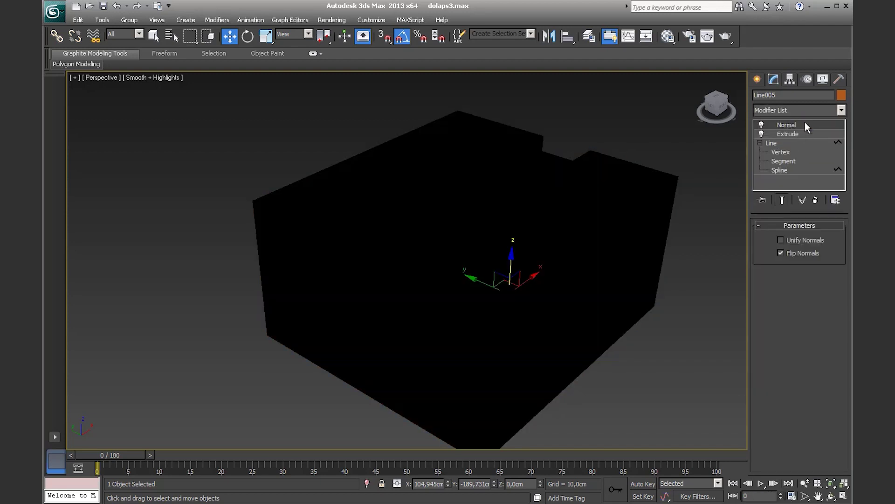
scroll(625, 270, "up", 2)
scroll(607, 294, "up", 5)
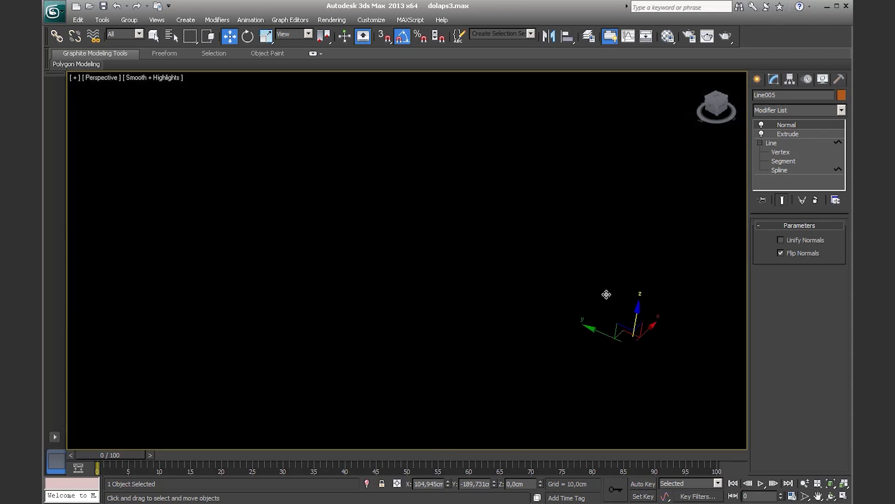
scroll(606, 294, "up", 5)
key("space")
key("space")
mouse_move(606, 294)
middle_mouse_down()
mouse_move(653, 250)
mouse_move(681, 247)
mouse_move(652, 239)
mouse_move(658, 436)
middle_mouse_up()
scroll(602, 272, "down", 10)
mouse_move(602, 272)
middle_mouse_down("alt")
mouse_move(596, 314)
mouse_move(429, 345)
mouse_move(475, 231)
mouse_move(503, 306)
mouse_move(472, 309)
mouse_move(489, 285)
mouse_move(518, 310)
mouse_move(468, 304)
mouse_move(455, 259)
mouse_move(347, 212)
middle_mouse_up("alt")
scroll(429, 345, "up", 2)
scroll(518, 312, "up", 4)
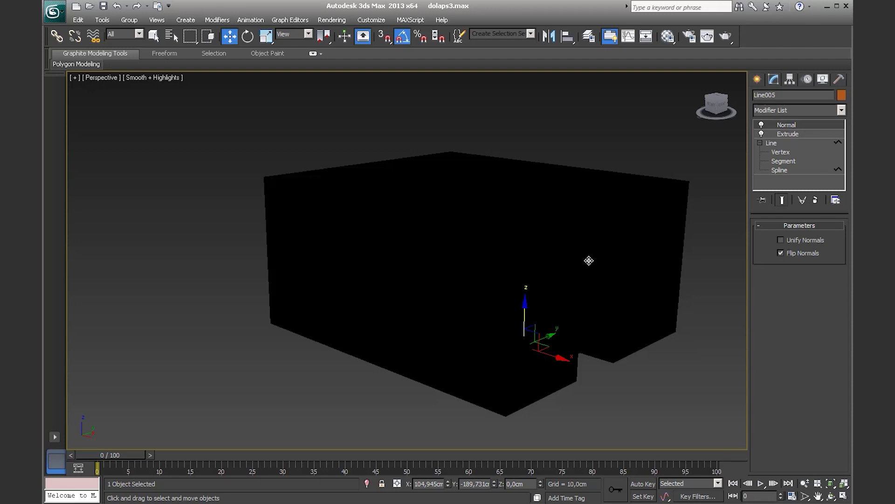
- Compare Flip Normals off and on, leave it on, and orbit inside the room
left_click(806, 254)
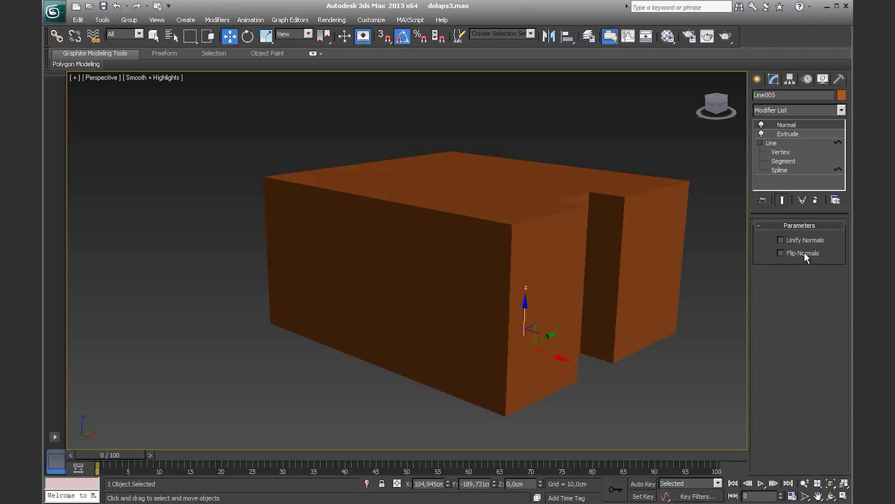
left_click(806, 255)
left_click(806, 254)
mouse_move(474, 341)
middle_mouse_down("alt")
mouse_move(575, 316)
mouse_move(626, 324)
mouse_move(573, 340)
middle_mouse_up("alt")
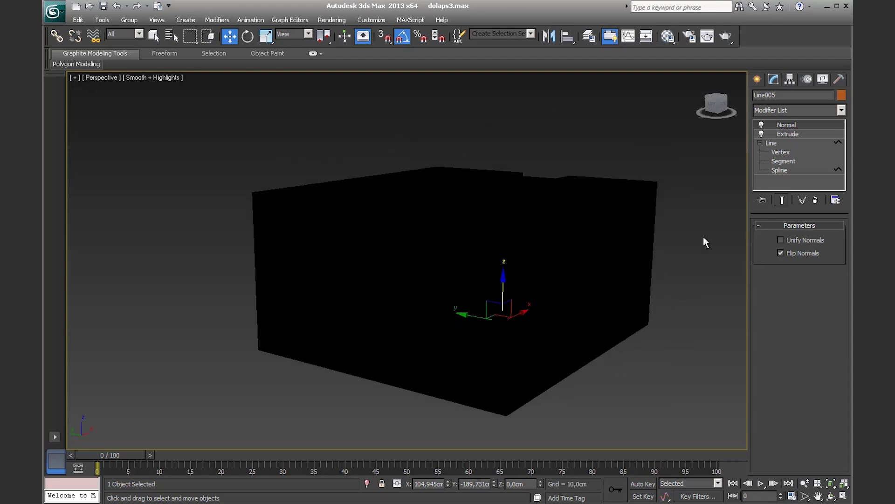
scroll(655, 247, "up", 3)
scroll(616, 286, "up", 2)
scroll(615, 286, "up", 2)
scroll(627, 285, "up", 2)
mouse_move(648, 273)
middle_mouse_down("alt")
mouse_move(666, 294)
mouse_move(611, 278)
mouse_move(572, 310)
mouse_move(533, 253)
mouse_move(540, 344)
mouse_move(498, 310)
mouse_move(480, 344)
mouse_move(332, 343)
mouse_move(385, 261)
mouse_move(472, 316)
mouse_move(526, 292)
mouse_move(447, 306)
mouse_move(459, 310)
middle_mouse_up("alt")
scroll(499, 308, "down", 5)
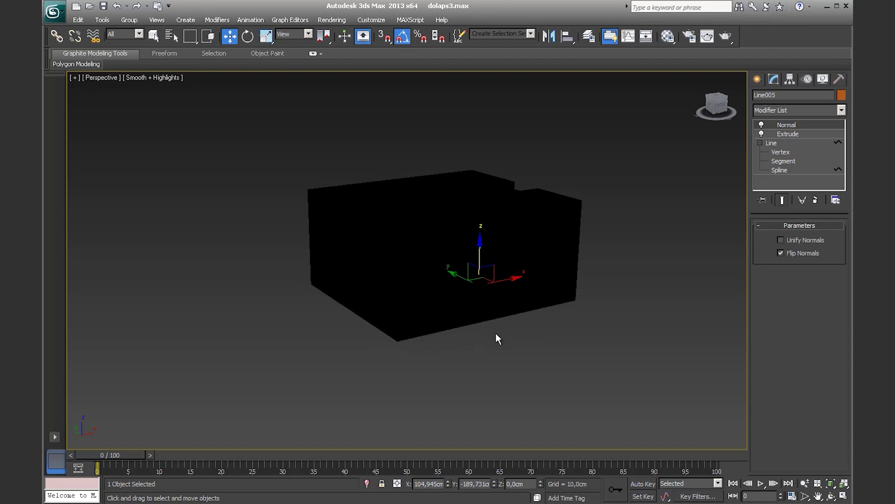
- Turn on Backface Cull in the room shell's Object Properties
right_click(479, 282)
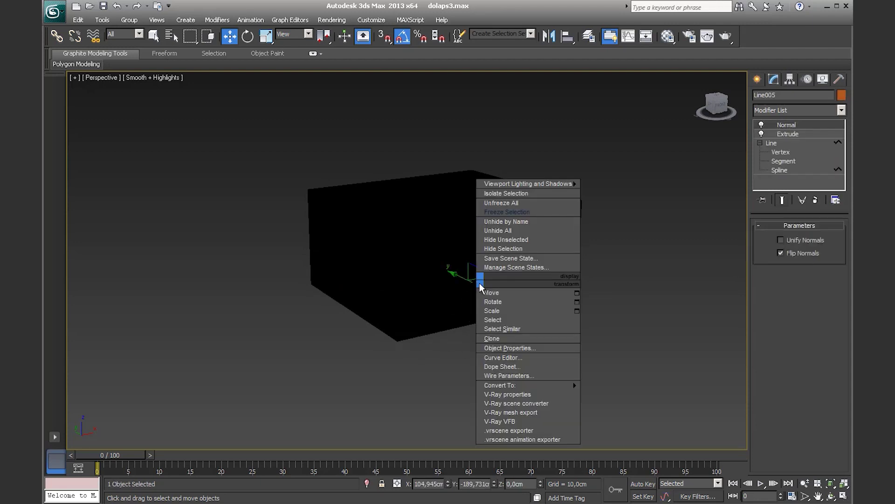
left_click(522, 347)
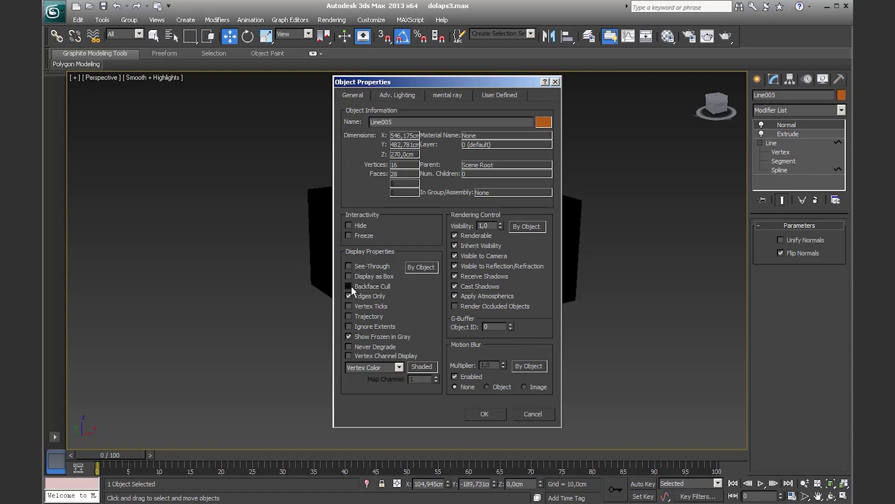
left_click(485, 412)
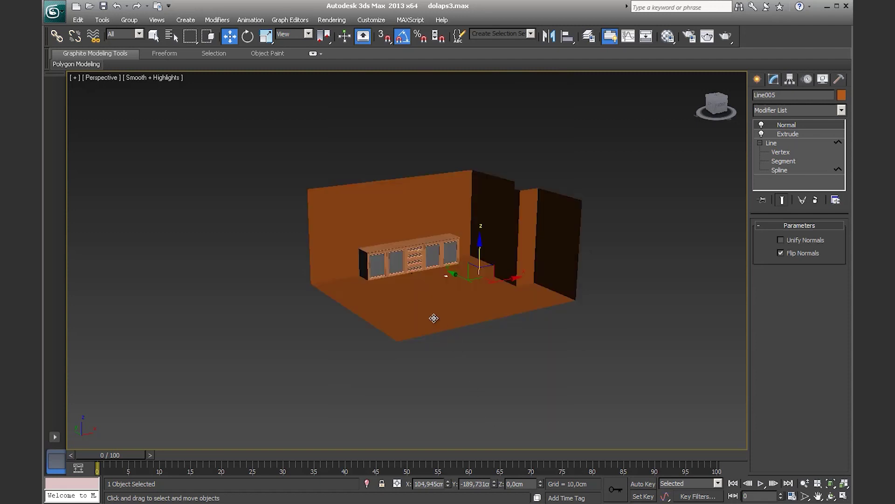
mouse_move(412, 312)
middle_mouse_down("alt")
mouse_move(420, 301)
mouse_move(614, 268)
mouse_move(590, 282)
mouse_move(421, 294)
mouse_move(470, 323)
middle_mouse_up("alt")
- Select the cabinet row, zoom to frame it, then return to the room view
left_click(413, 238)
key("z")
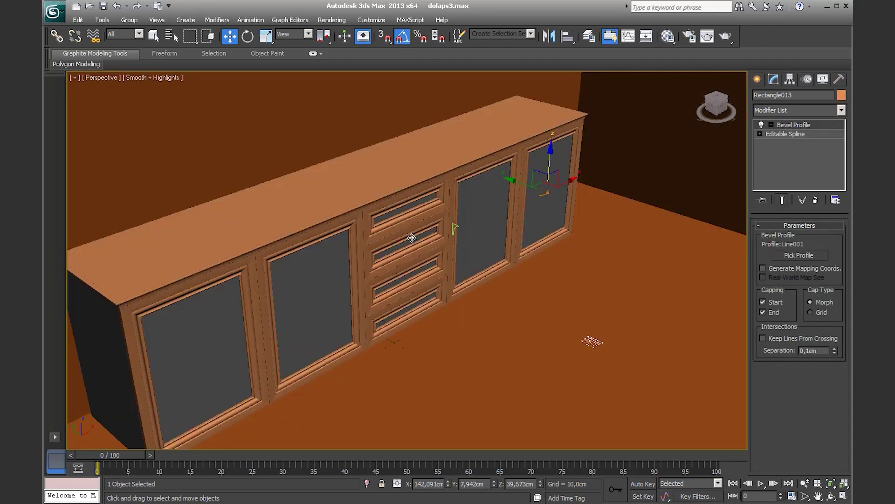
key("shift+z")
left_click(580, 291)
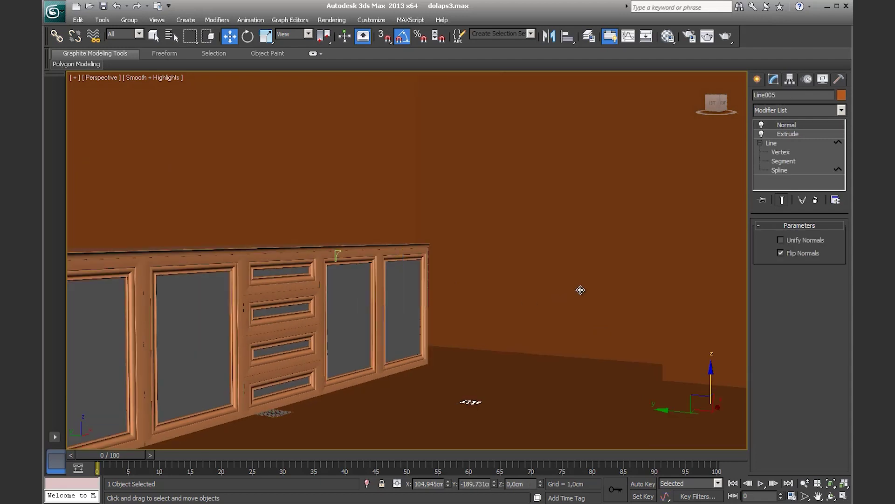
- Colour the room shell dark grey, after briefly trying white
left_click(421, 312)
left_click(380, 349)
scroll(555, 297, "down", 5)
scroll(474, 303, "down", 2)
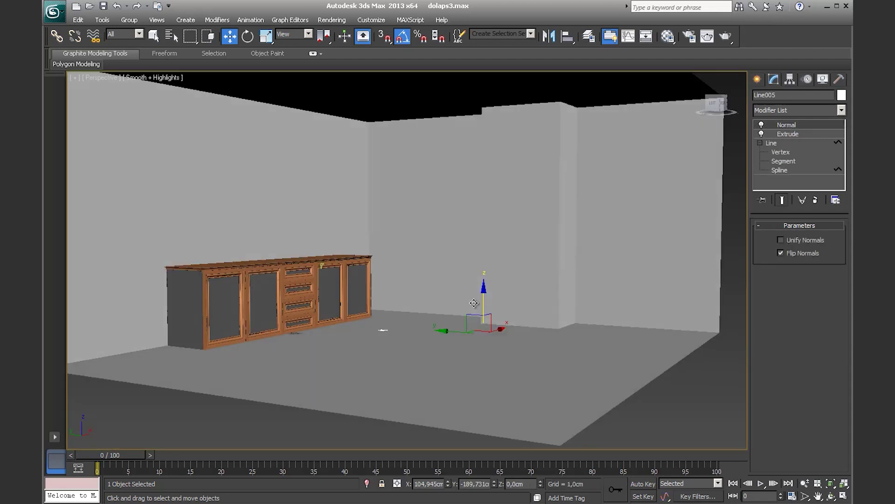
left_click(841, 95)
left_click(392, 311)
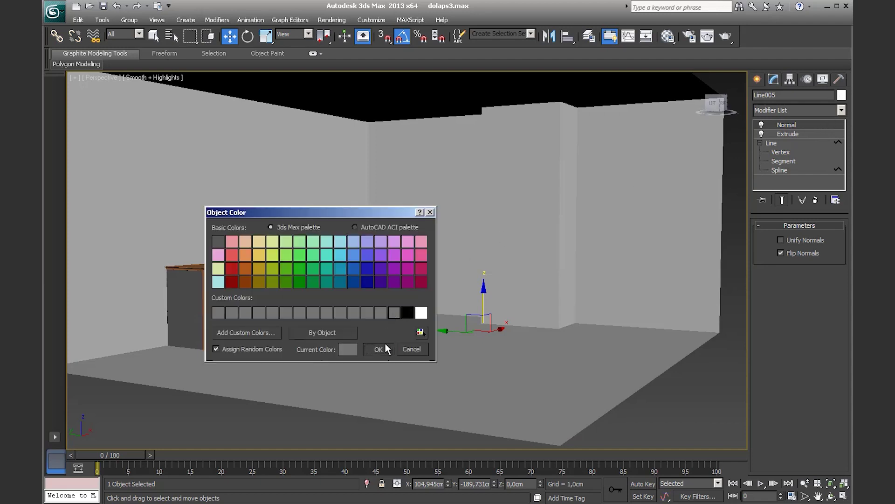
left_click(380, 348)
mouse_move(419, 317)
middle_mouse_down("alt")
mouse_move(371, 341)
mouse_move(510, 334)
mouse_move(452, 298)
mouse_move(524, 282)
mouse_move(393, 334)
mouse_move(508, 325)
mouse_move(512, 340)
mouse_move(455, 329)
mouse_move(483, 330)
mouse_move(532, 290)
mouse_move(502, 260)
mouse_move(485, 329)
mouse_move(472, 344)
mouse_move(481, 331)
middle_mouse_up("alt")
scroll(490, 326, "down", 5)
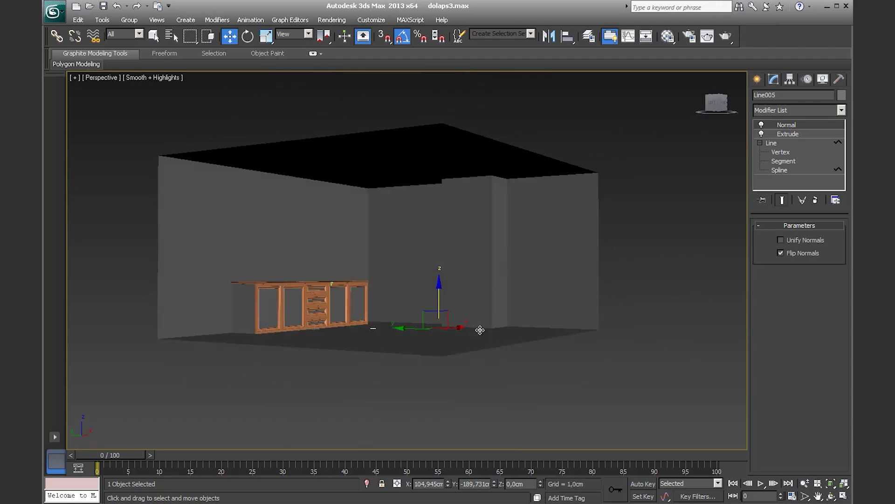
scroll(481, 332, "up", 5)
- Lower the Extrude Amount to 250 cm and orbit to check the walls
left_click(780, 135)
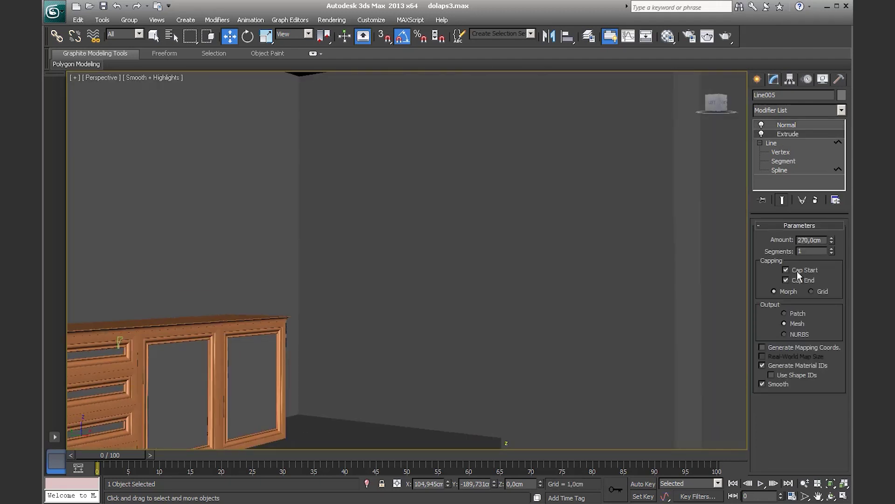
double_click(823, 239)
type("250")
key("Return")
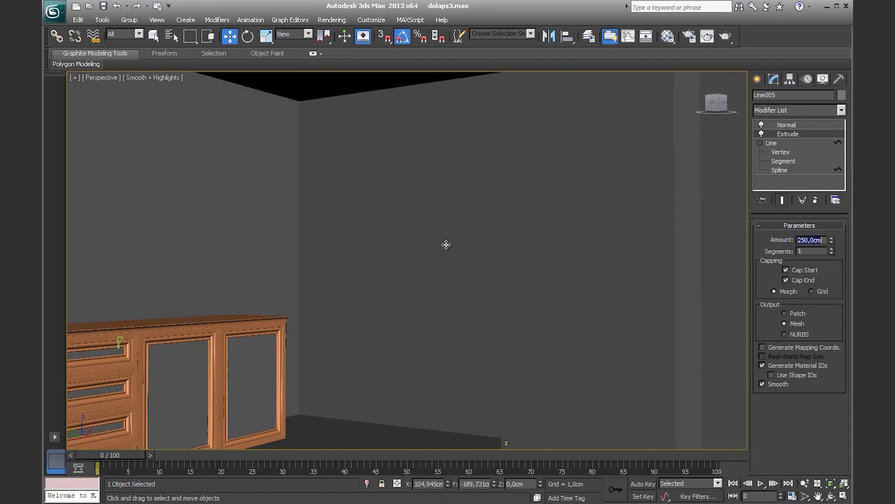
middle_click_drag(446, 245, 220, 443, "alt")
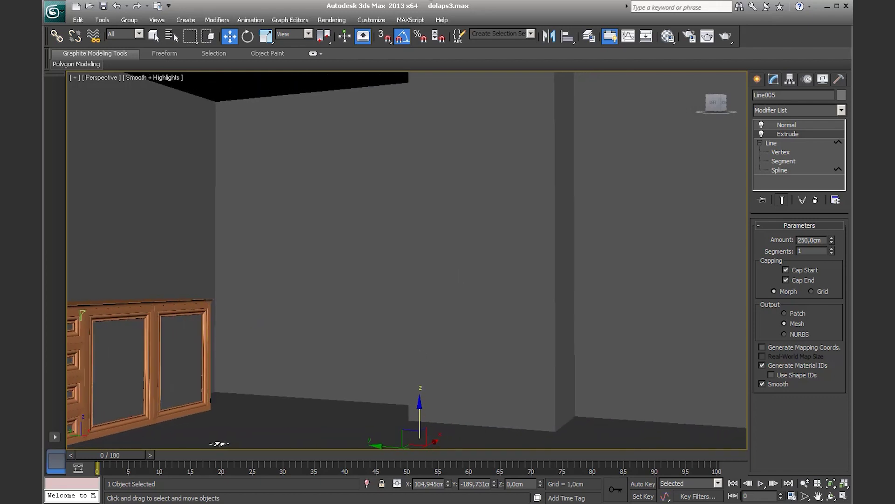
scroll(415, 276, "down", 3)
middle_click_drag(437, 252, 471, 278, "alt")
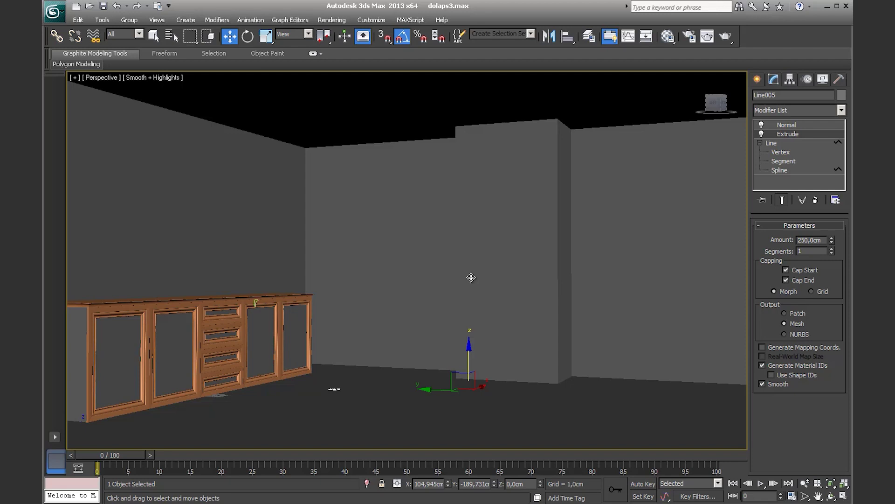
scroll(350, 249, "down", 5)
mouse_move(356, 256)
middle_mouse_down("alt")
mouse_move(410, 279)
mouse_move(323, 260)
mouse_move(348, 262)
mouse_move(348, 248)
mouse_move(415, 266)
mouse_move(356, 270)
mouse_move(406, 274)
mouse_move(369, 266)
middle_mouse_up("alt")
- In the Left view, create a plane of about 12.3 by 10.5 cm
scroll(415, 267, "up", 3)
key("l")
scroll(353, 233, "down", 1)
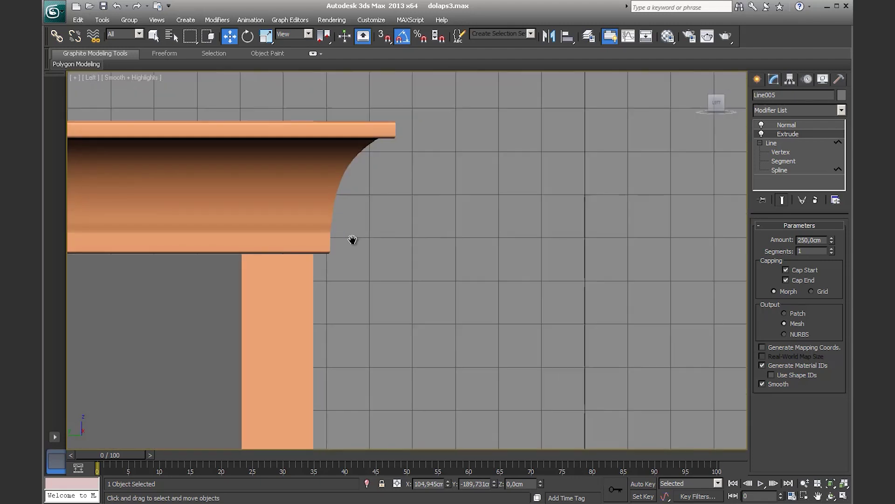
scroll(401, 228, "down", 2)
scroll(402, 228, "down", 2)
left_click(757, 79)
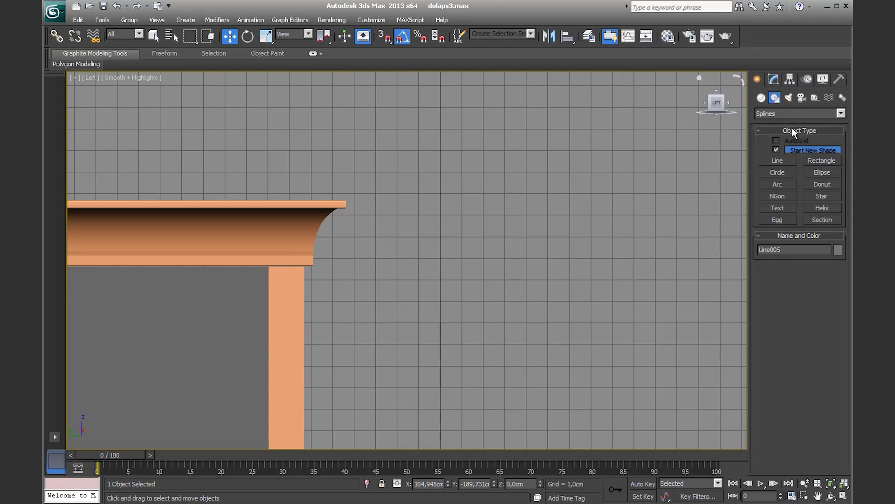
left_click(761, 98)
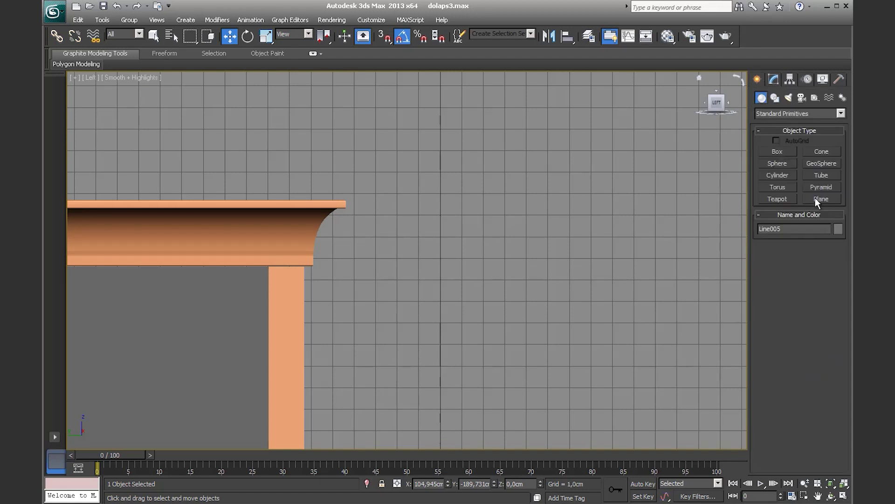
left_click(821, 199)
mouse_move(407, 192)
left_mouse_down()
mouse_move(572, 370)
mouse_move(672, 416)
left_mouse_up()
middle_click_drag(547, 248, 438, 162)
scroll(441, 171, "down", 2)
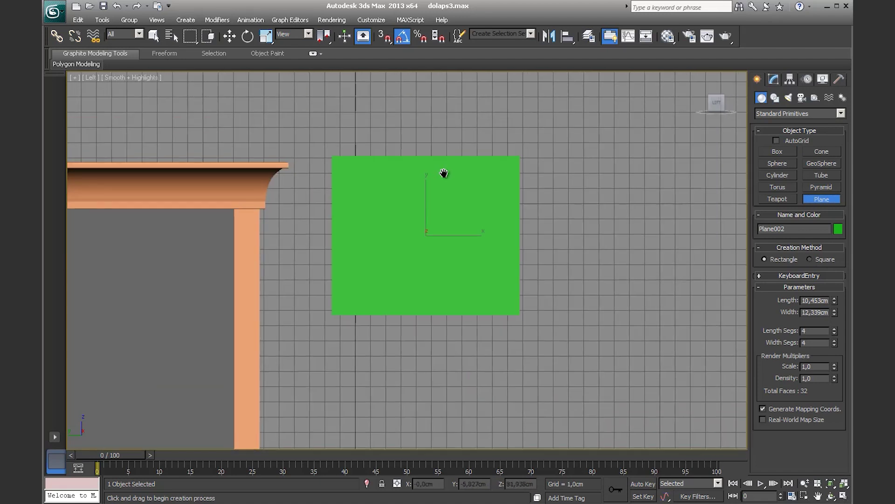
scroll(410, 224, "up", 2)
- Drag the skirtingboardprofiles image from the folder onto the plane
key("alt+Tab")
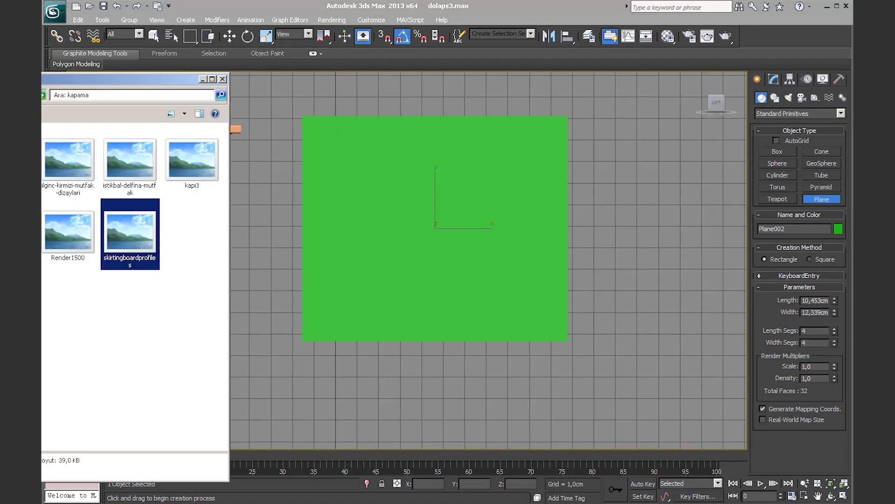
left_click(78, 345)
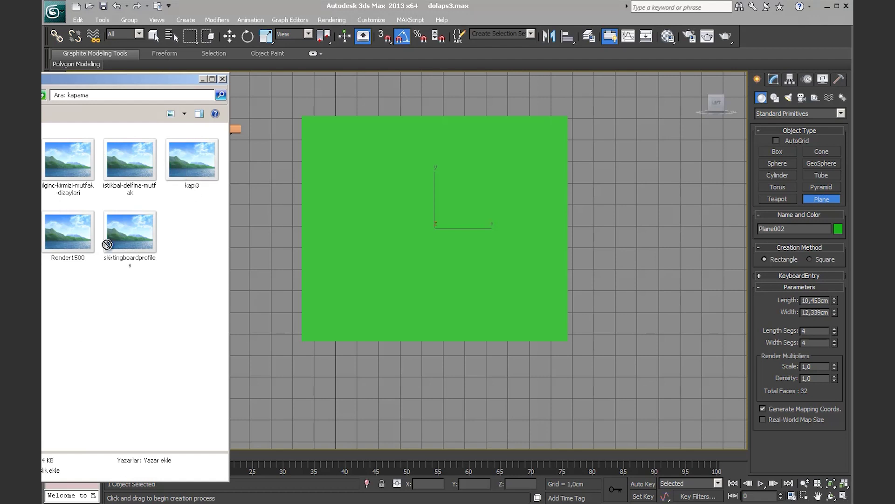
left_click_drag(106, 241, 485, 221)
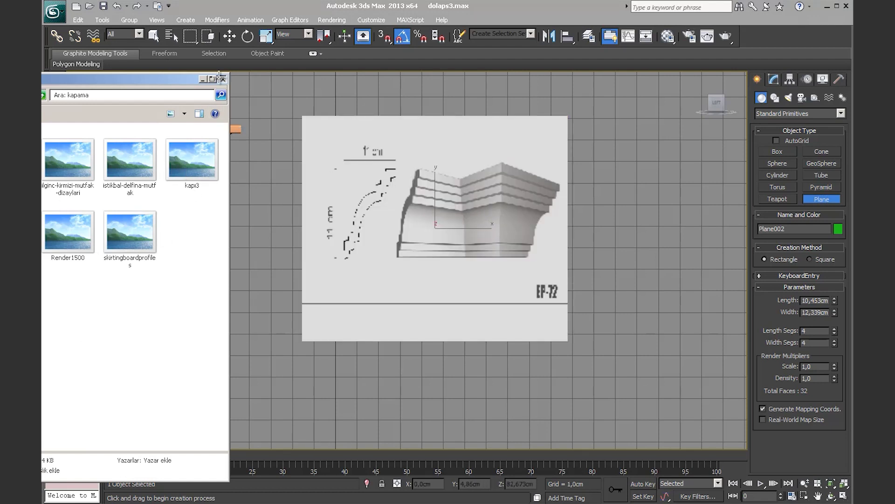
left_click(222, 79)
scroll(426, 194, "up", 4)
scroll(456, 318, "up", 3)
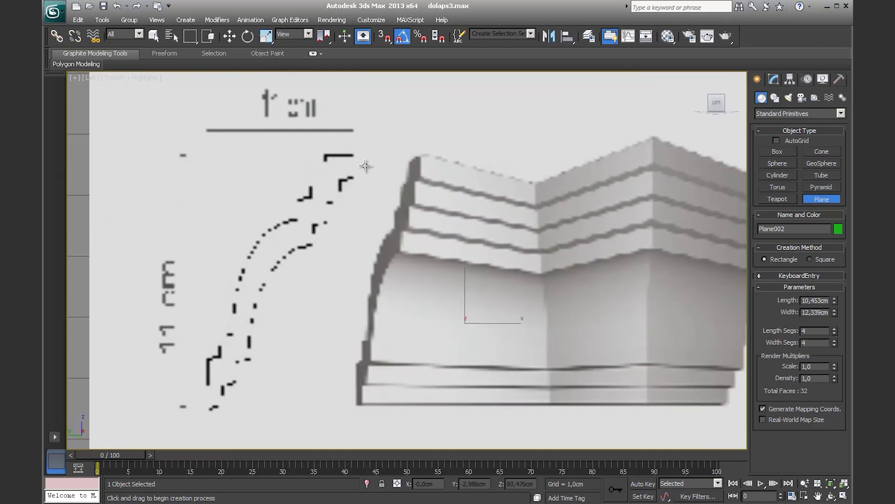
middle_click_drag(238, 356, 240, 353)
scroll(499, 105, "down", 2)
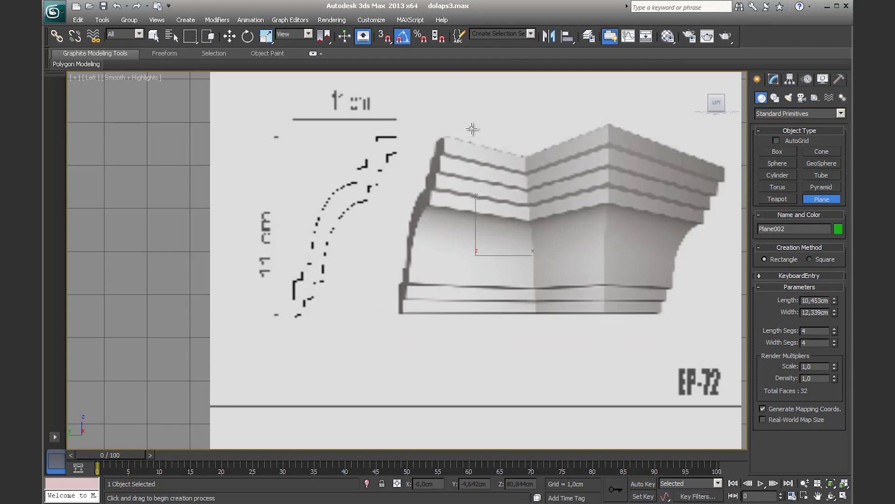
- Open the Viewport Configuration, then cancel it without changes
left_click(75, 77)
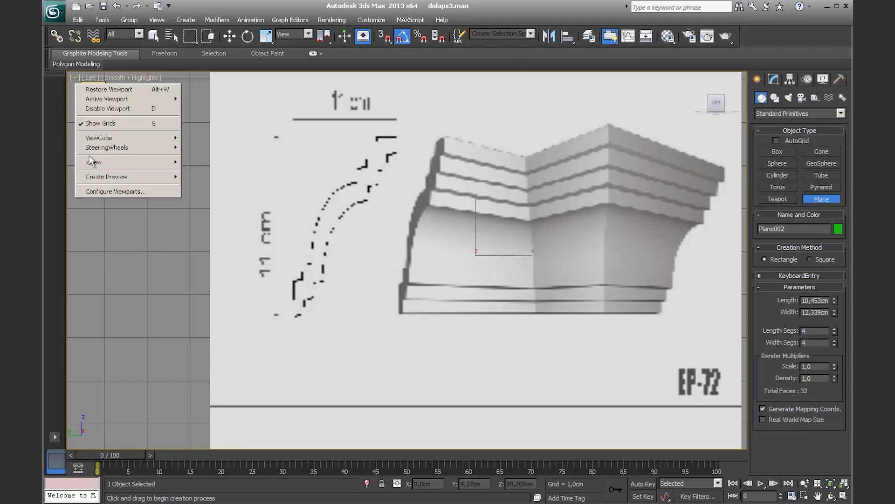
left_click(96, 192)
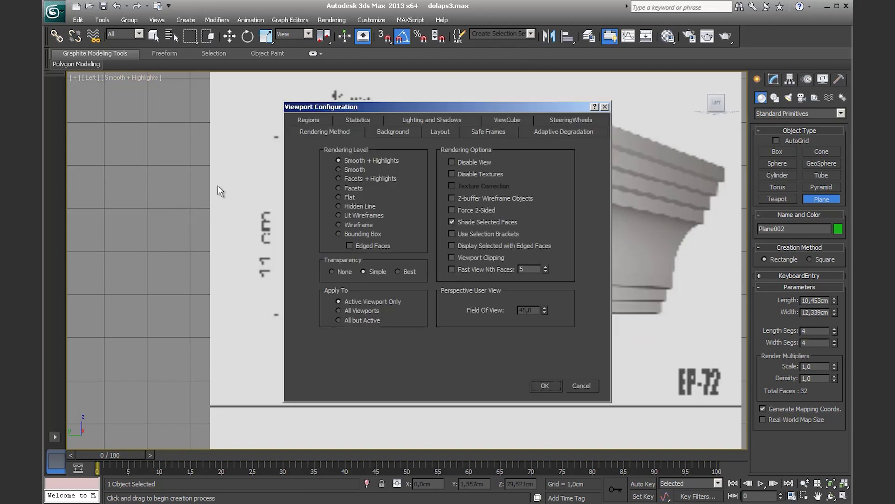
left_click(222, 186)
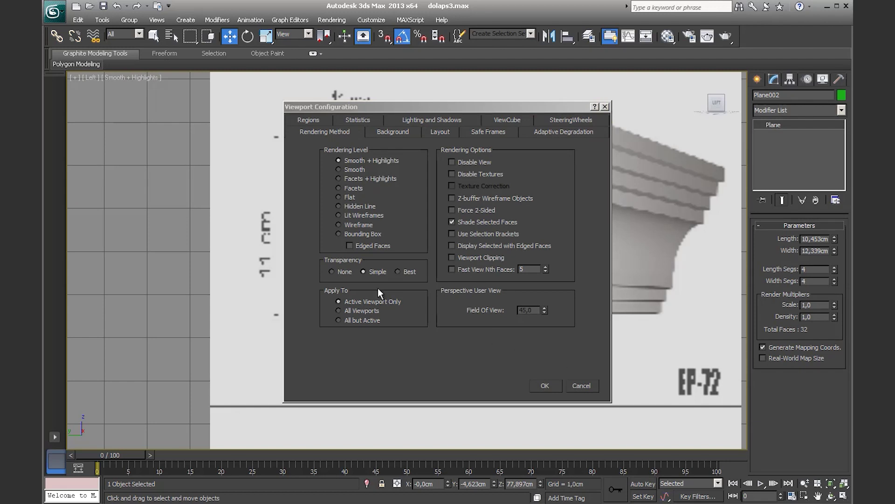
left_click(433, 354)
left_click(595, 388)
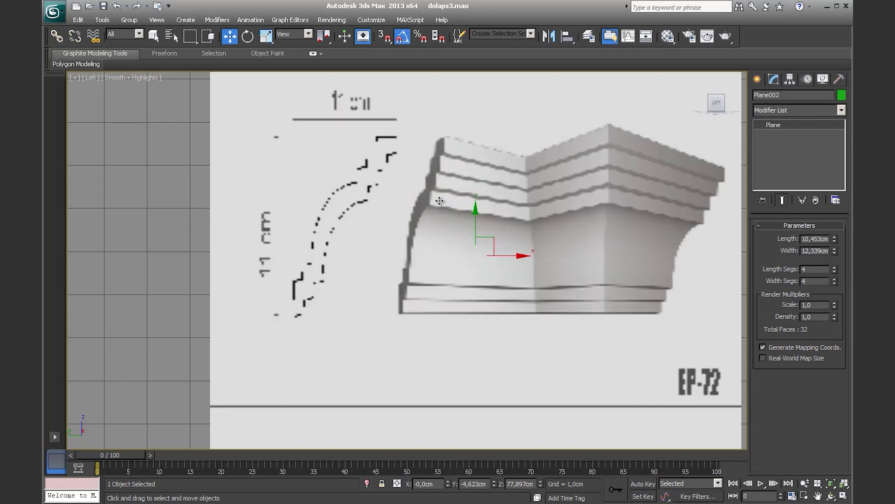
- Open Customize > Preferences on the Viewports tab
left_click(378, 20)
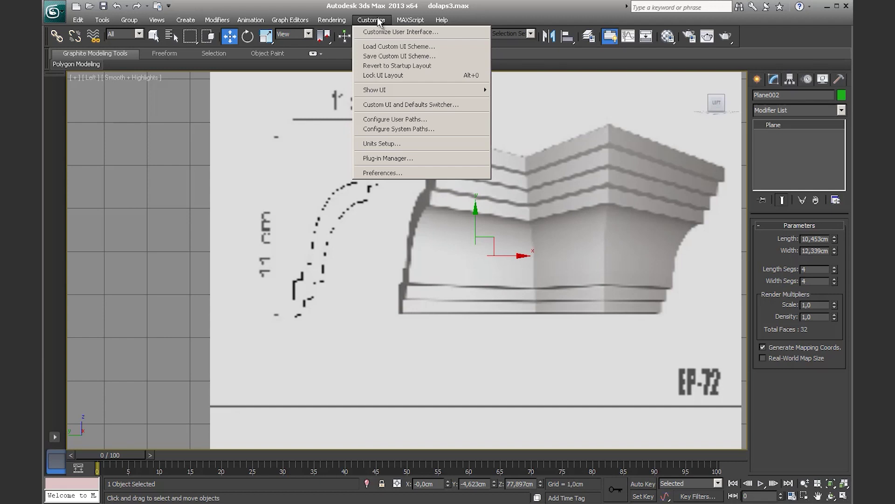
left_click(408, 173)
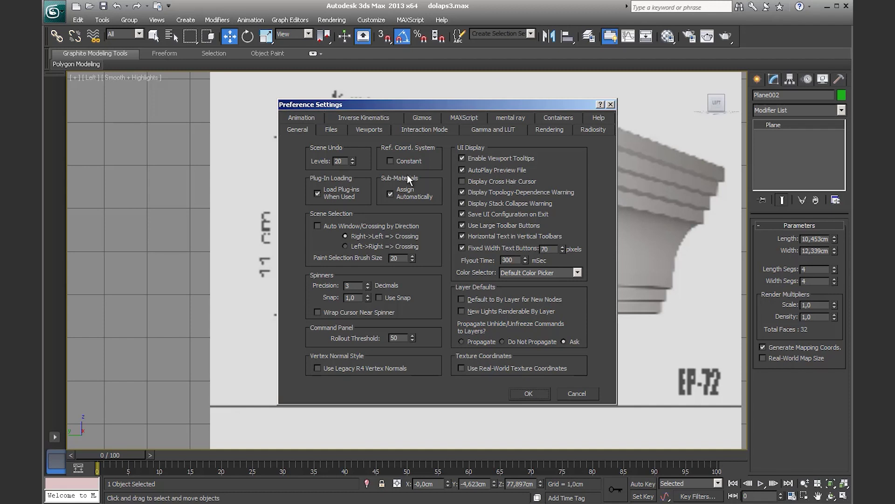
left_click(361, 132)
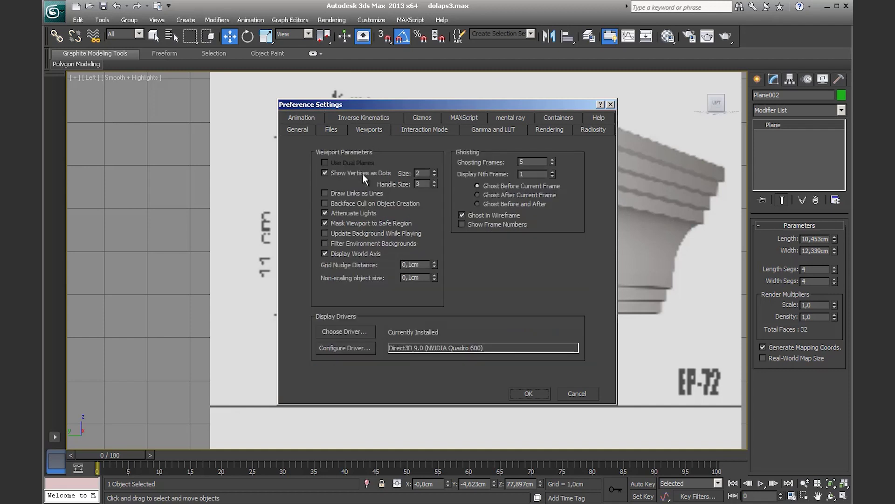
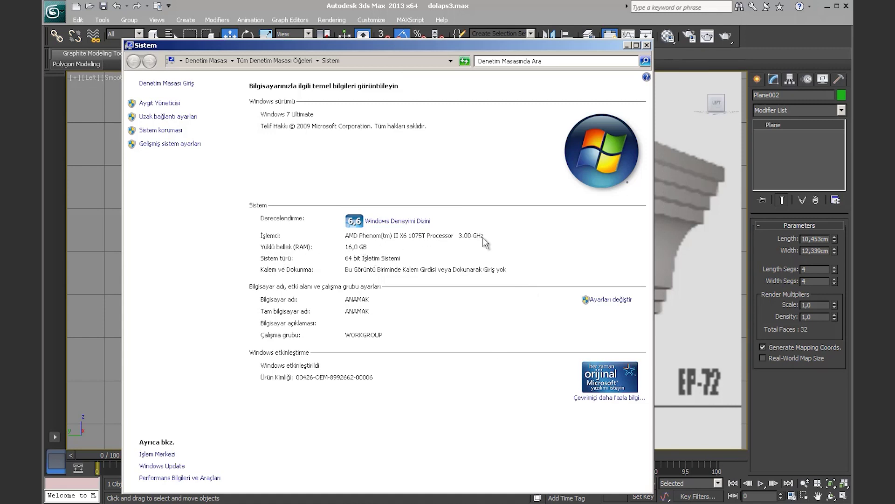
- Open Device Manager from the System properties and browse the device categories
left_click(171, 144)
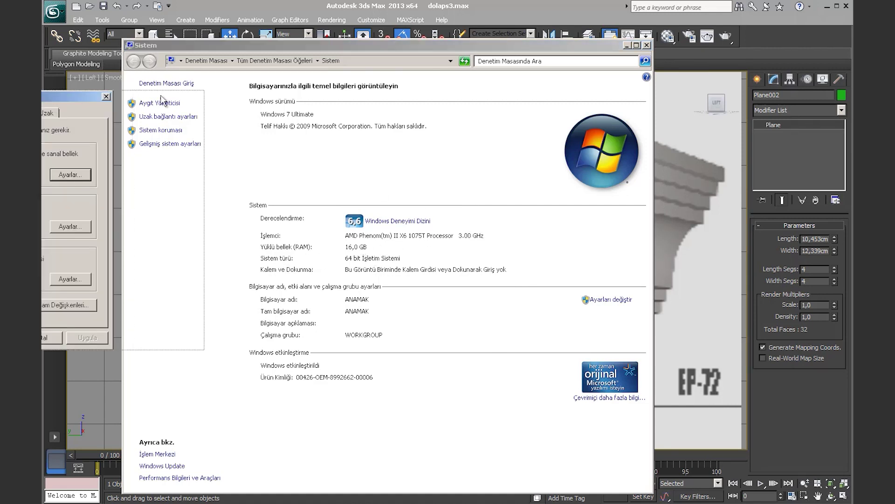
left_click_drag(161, 98, 349, 93)
left_click(406, 91)
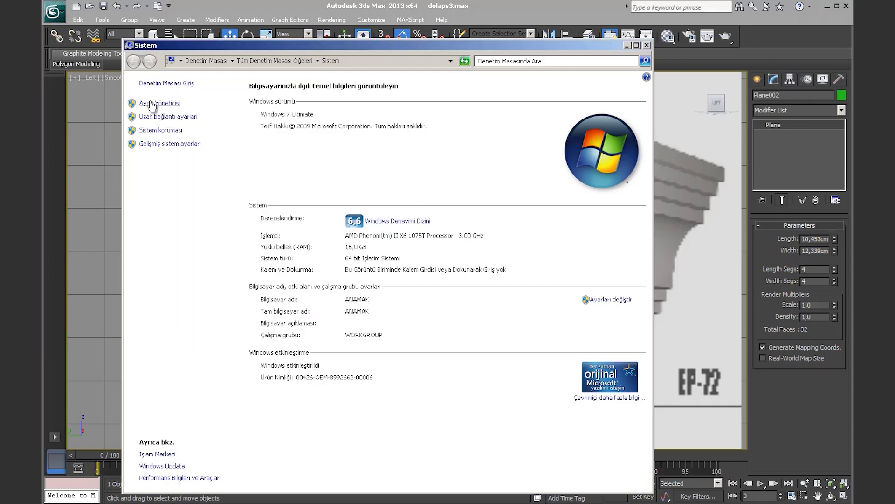
left_click(147, 103)
left_click(222, 158)
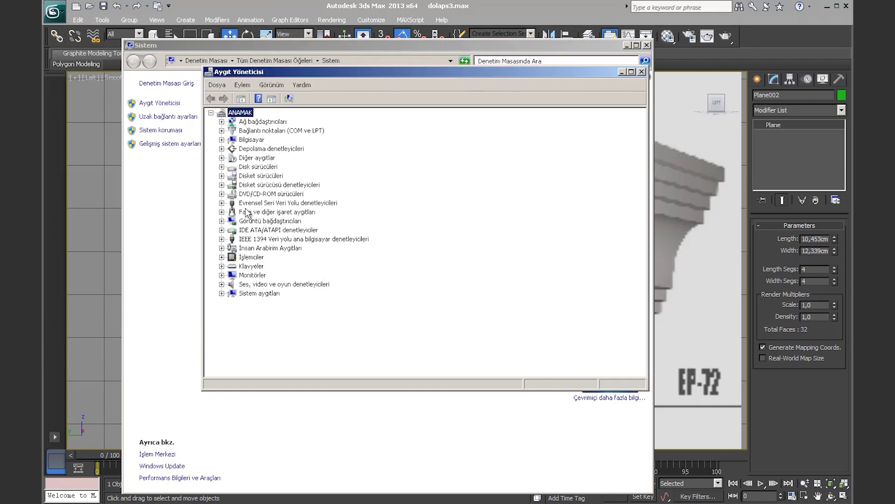
left_click(221, 257)
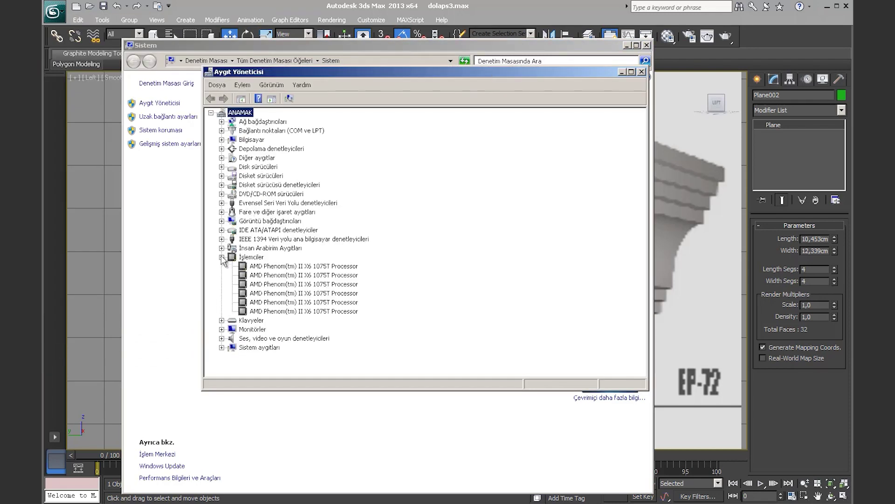
left_click(222, 257)
- Confirm the NVIDIA Quadro 600 under Display adapters, then close Device Manager and System
left_click(221, 221)
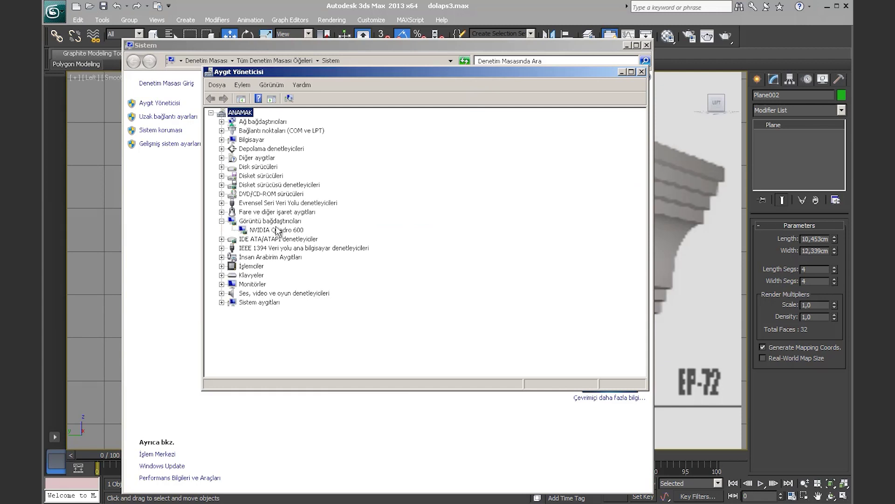
left_click(256, 230)
left_click(222, 221)
left_click(261, 230)
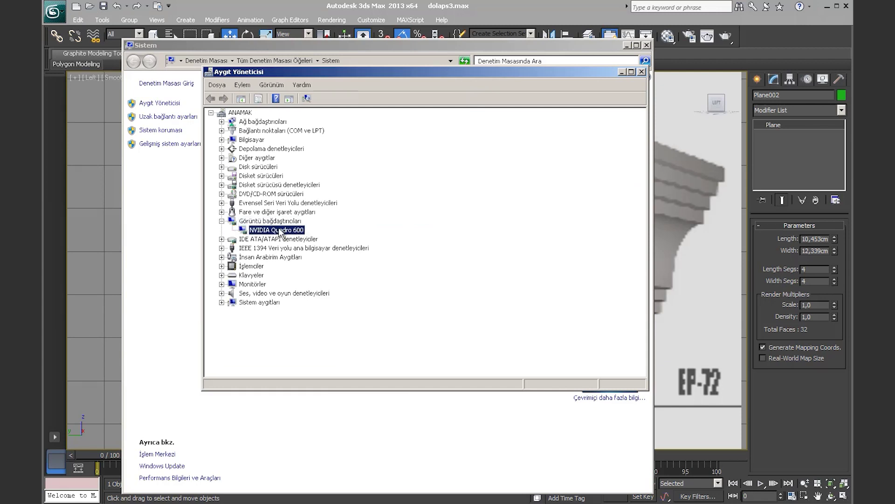
left_click(642, 72)
left_click(646, 45)
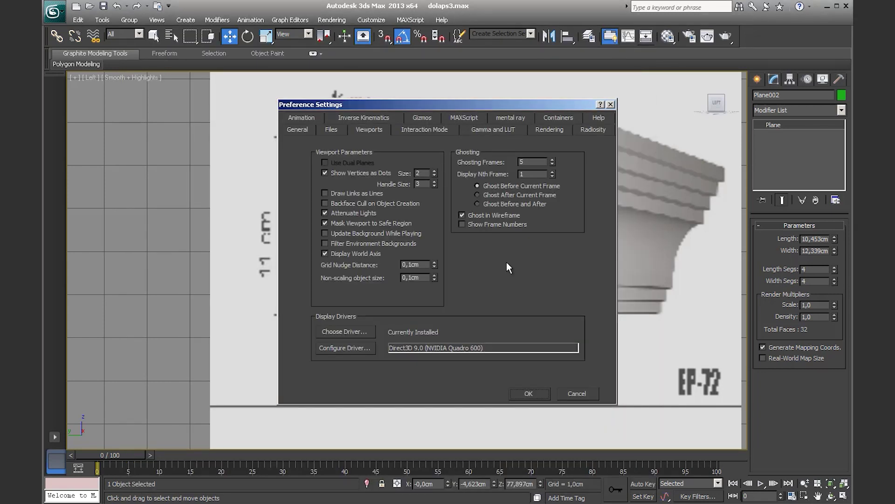
- Inspect the Direct3D driver configuration, then close it and the Preference Settings
left_click(368, 347)
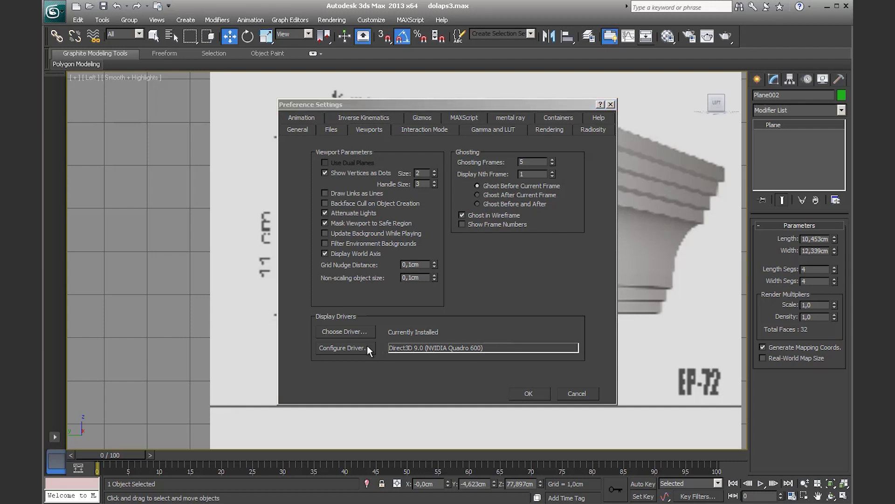
left_click(340, 349)
left_click_drag(348, 115, 361, 89)
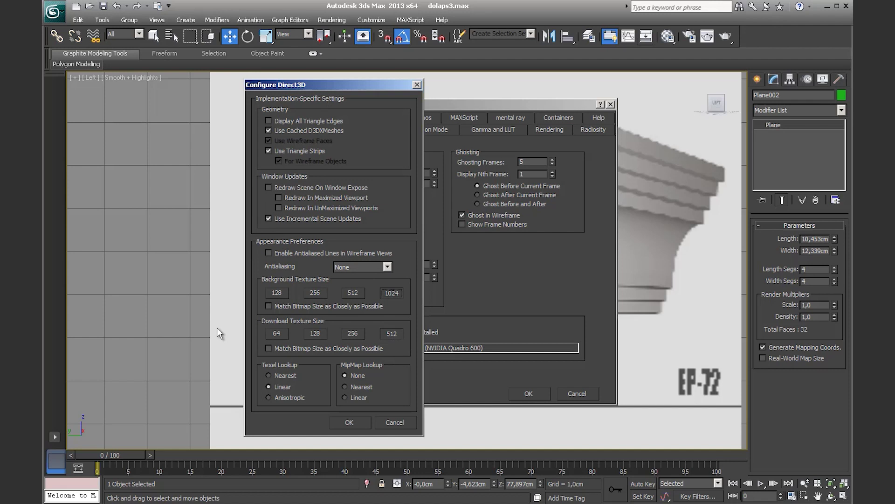
mouse_move(335, 86)
left_mouse_down()
mouse_move(408, 85)
mouse_move(330, 83)
left_mouse_up()
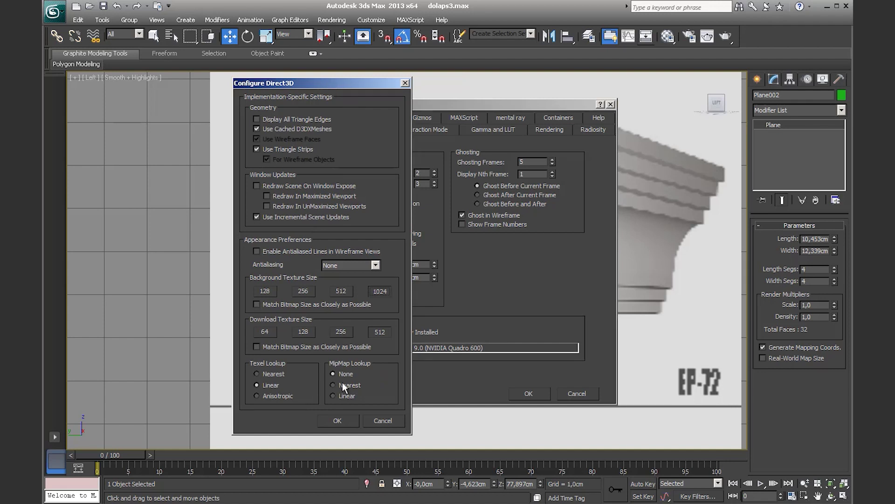
left_click(351, 420)
left_click(525, 393)
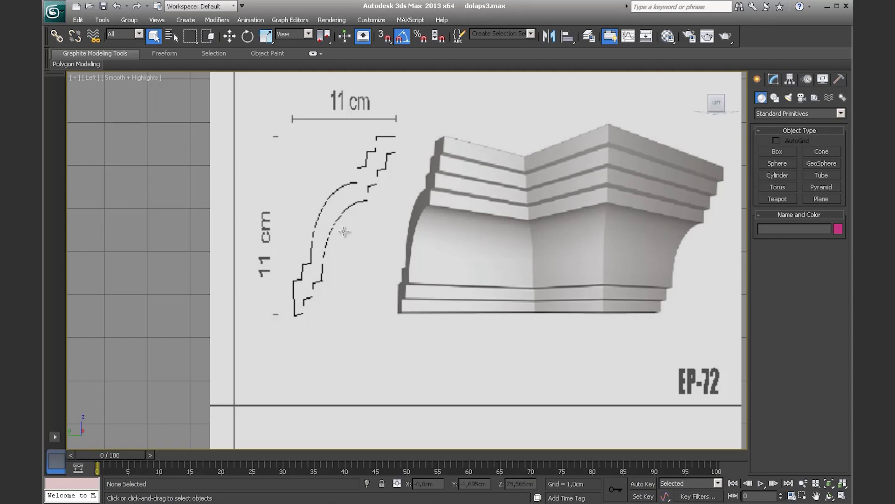
- Select the reference plane Plane002 and set its Width to 14,56cm
middle_click_drag(362, 191, 416, 238)
scroll(396, 233, "up", 4)
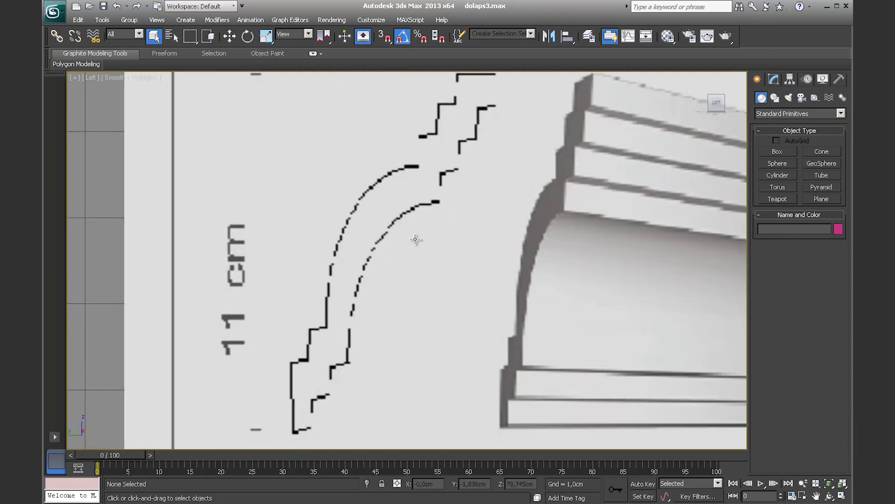
scroll(416, 240, "down", 4)
scroll(416, 239, "down", 2)
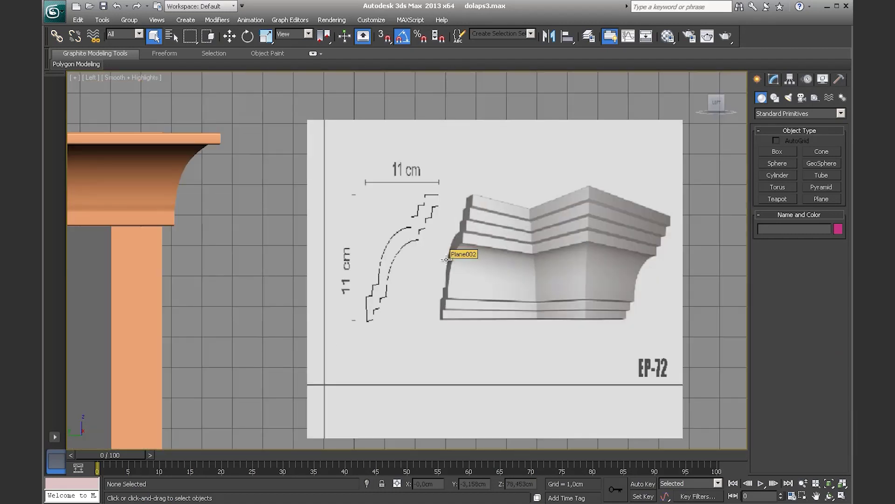
right_click(549, 242)
left_click(560, 239)
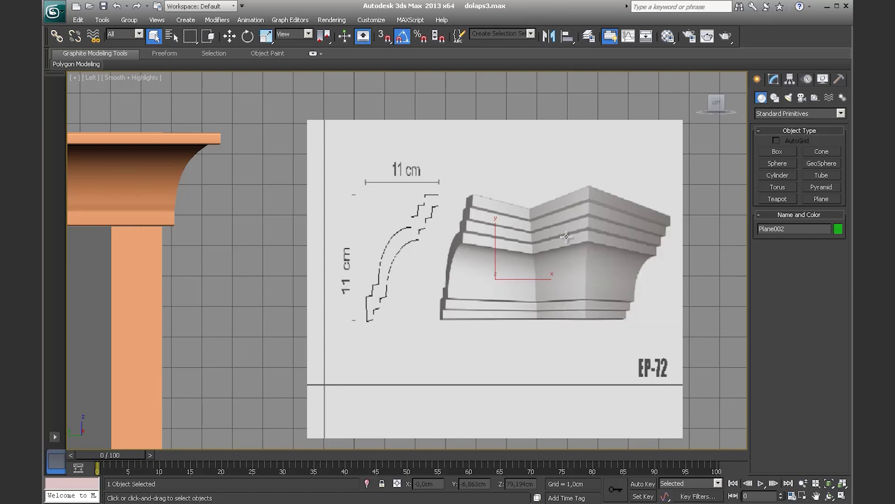
left_click(774, 80)
mouse_move(835, 250)
left_mouse_down()
mouse_move(834, 241)
mouse_move(833, 251)
left_mouse_up()
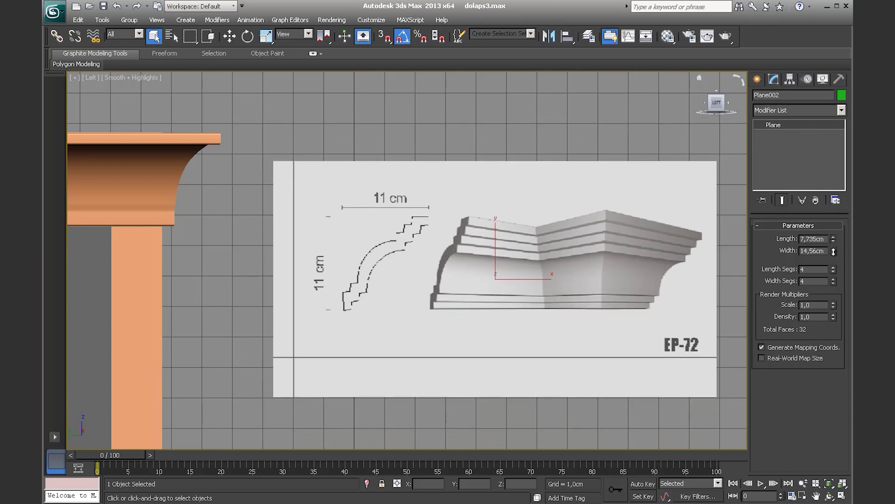
- Zoom in on the profile drawing and go to Create > Shapes
scroll(404, 192, "up", 2)
scroll(468, 180, "up", 2)
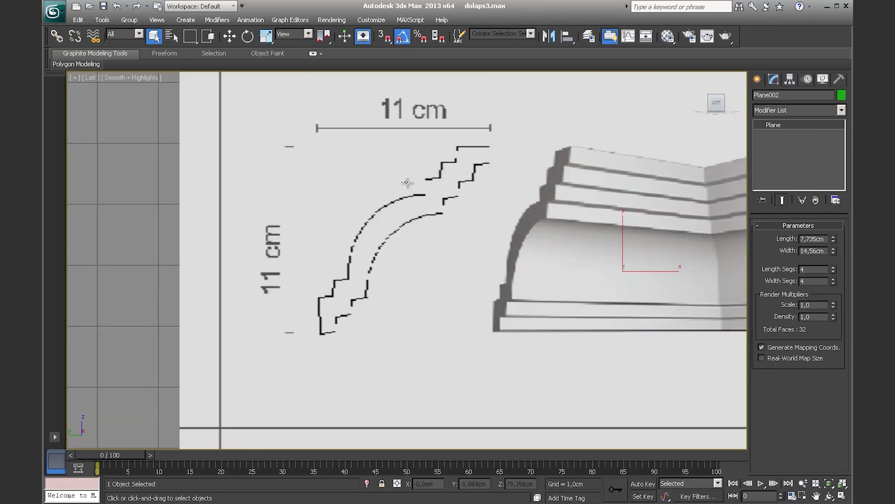
left_click(758, 78)
left_click(774, 98)
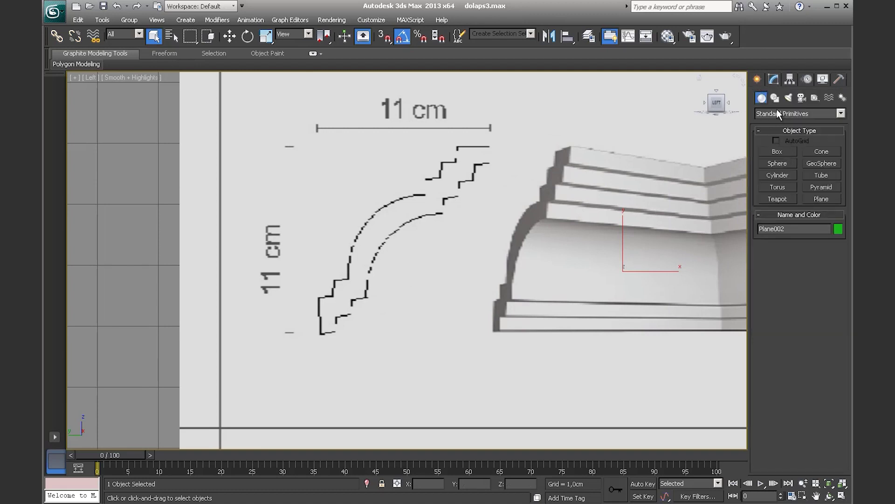
- Start a Line at the profile's top-right corner and trace the top steps downward
left_click(777, 160)
middle_click_drag(471, 173, 398, 192)
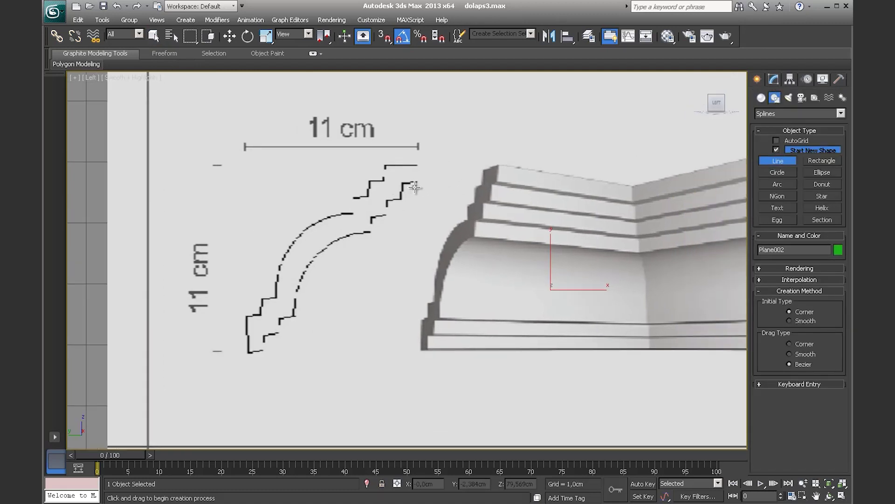
left_click(418, 181)
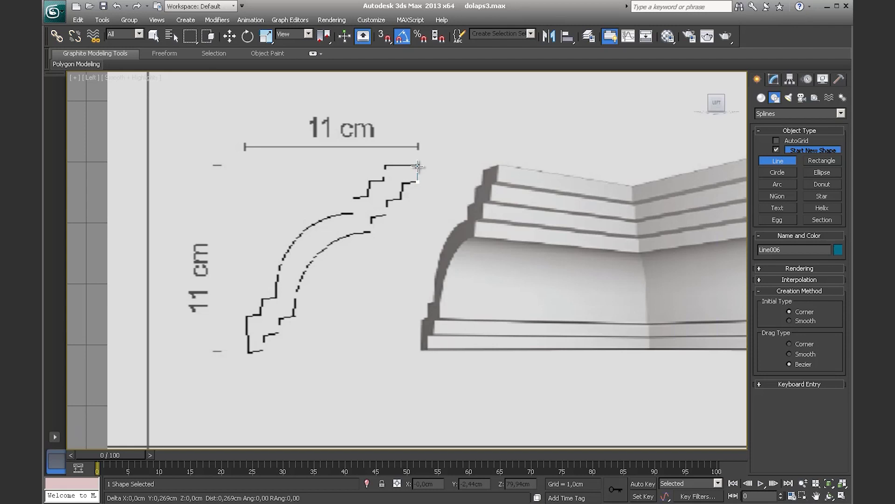
left_click(418, 166)
left_click(385, 166)
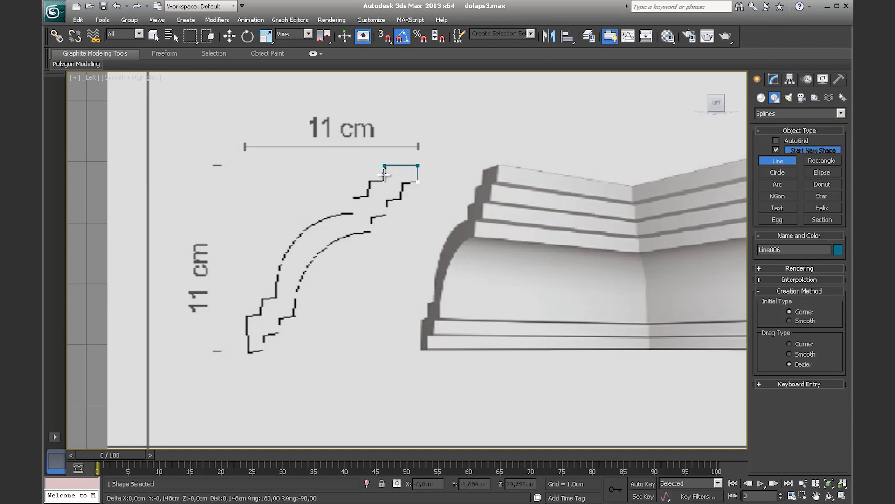
left_click(385, 179)
left_click(370, 195)
left_click(356, 213)
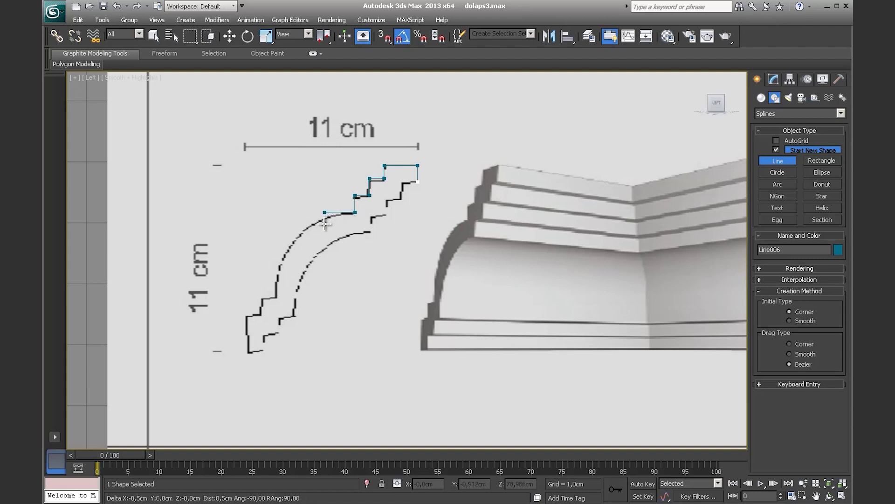
- Trace the outer cove curve with curved points and continue down to the profile's bottom
left_click_drag(277, 295, 273, 304)
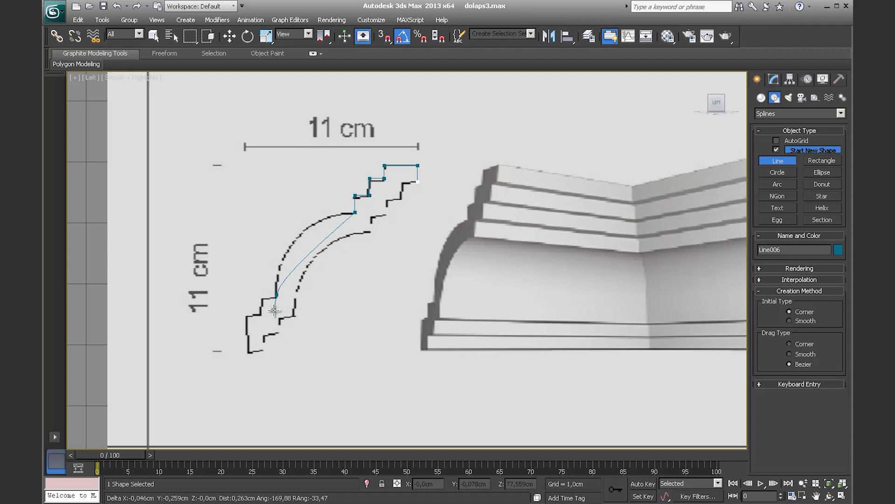
key("BackSpace")
left_click_drag(296, 242, 287, 255)
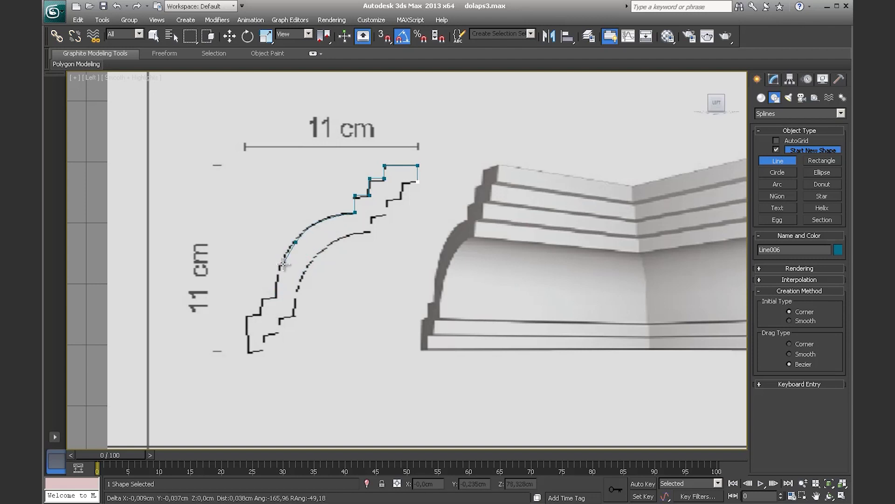
left_click_drag(276, 298, 263, 304)
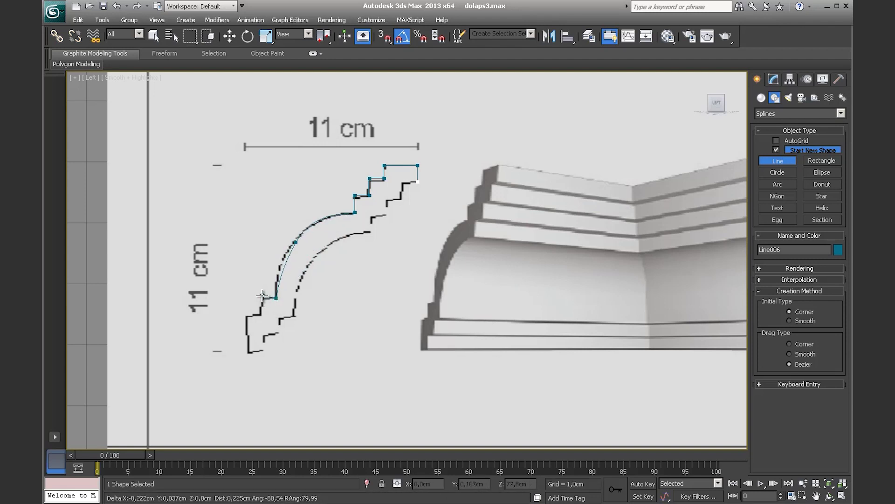
left_click(262, 302)
left_click(247, 316)
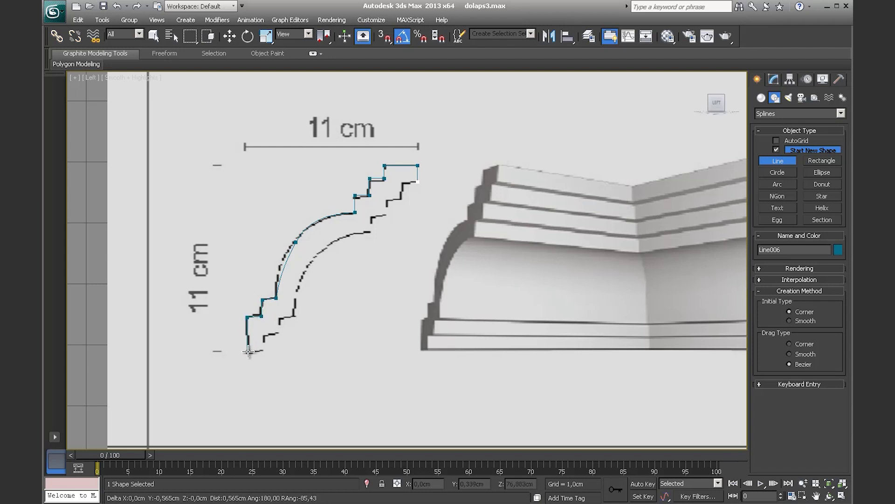
left_click(249, 350)
- Trace the bottom steps back up the inner edge and along the inner cove curve
left_click(265, 351)
left_click(265, 336)
left_click(281, 335)
left_click(280, 318)
left_click(294, 318)
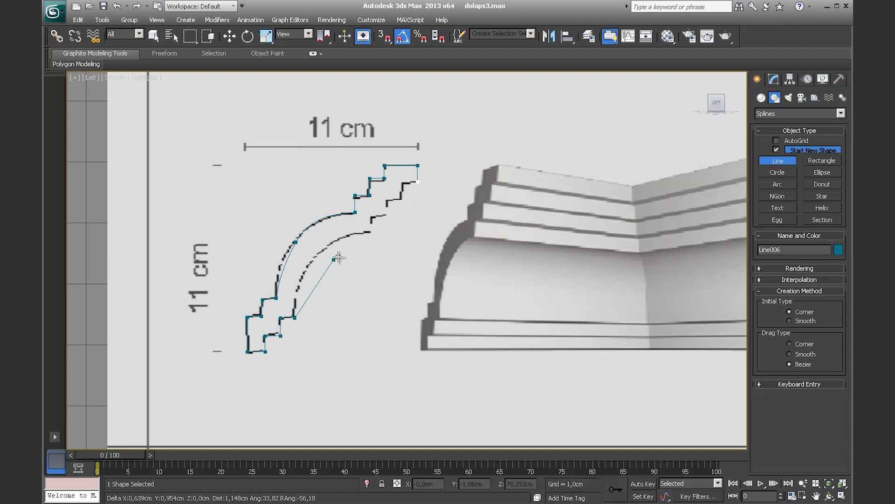
left_click_drag(370, 231, 396, 229)
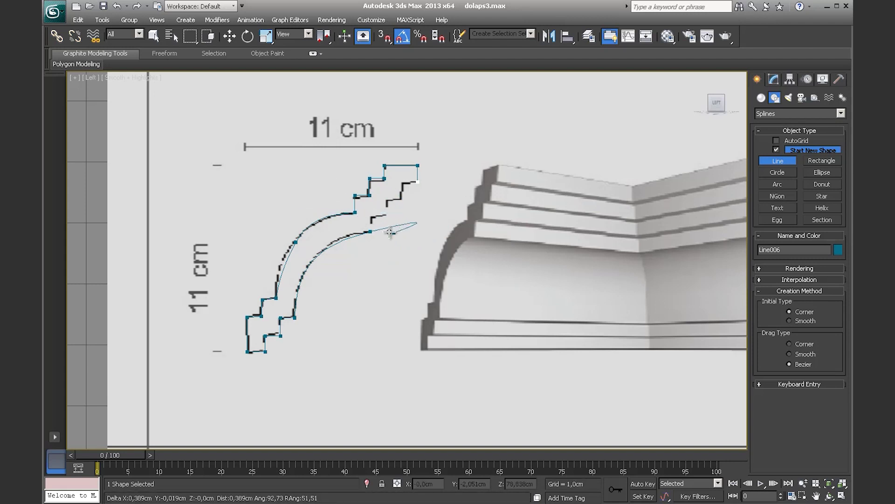
key("BackSpace")
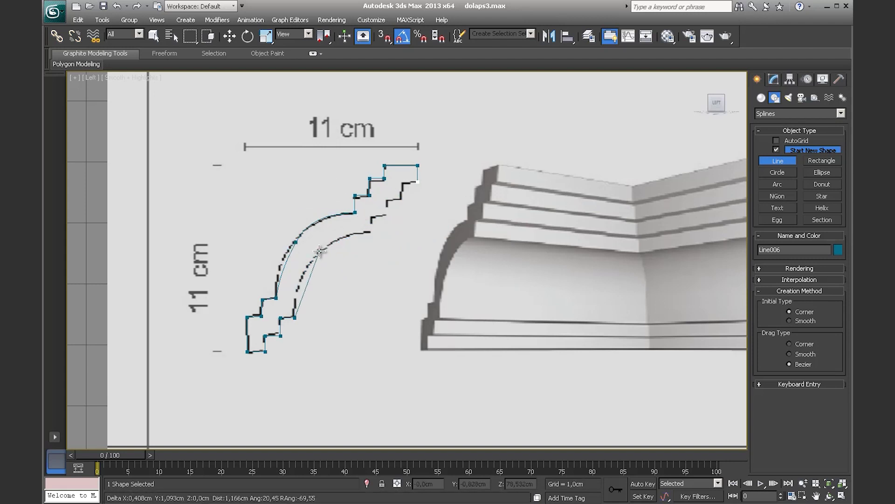
left_click_drag(317, 254, 373, 217)
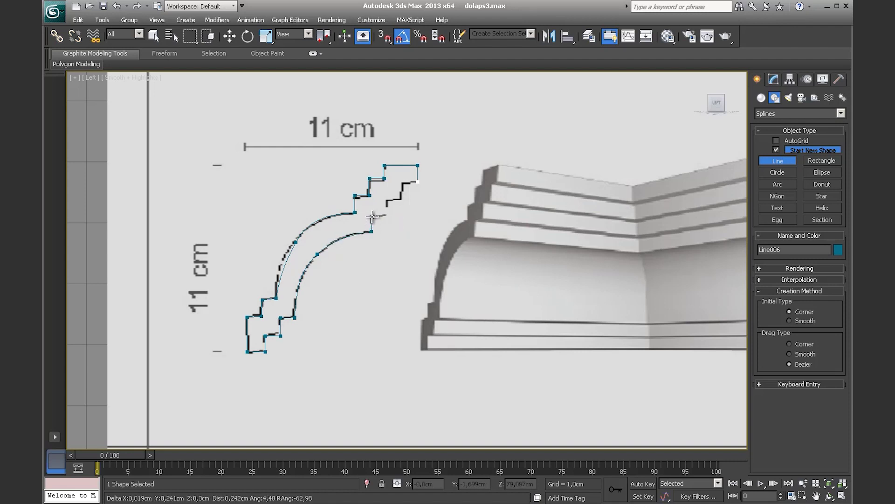
- Trace the upper steps back to the first vertex and close the spline as Line006
left_click(371, 217)
left_click(386, 216)
left_click(385, 199)
left_click(402, 180)
left_click(417, 181)
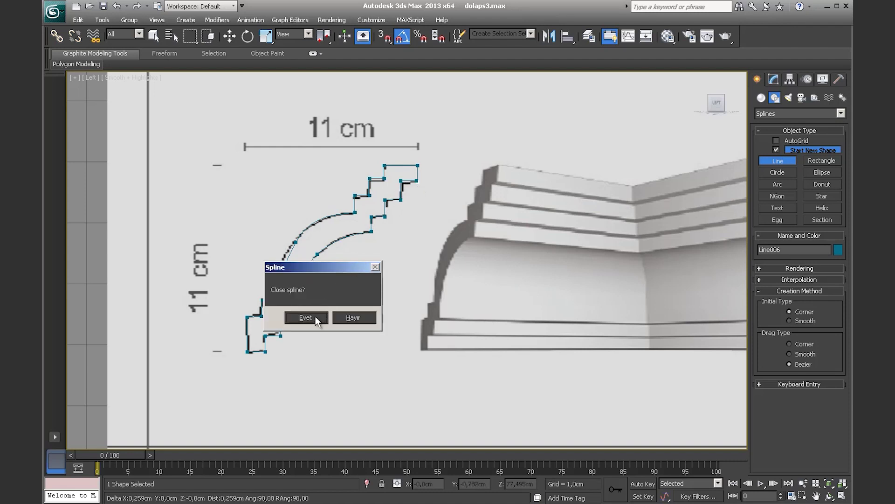
left_click(315, 316)
right_click(364, 262)
scroll(400, 206, "up", 3)
- Enter Vertex mode with Move and nudge the two bottom-step vertices up onto the reference
mouse_move(362, 214)
middle_mouse_down()
mouse_move(496, 182)
mouse_move(427, 266)
middle_mouse_up()
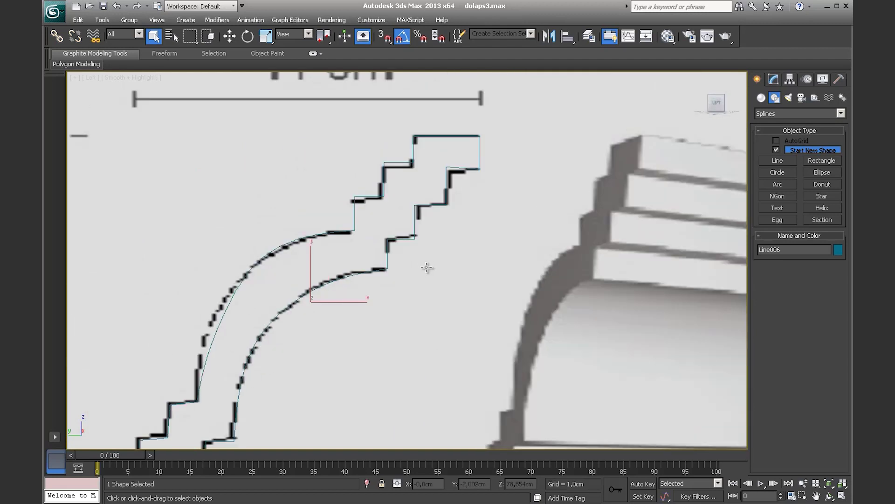
key("1")
left_click(446, 166)
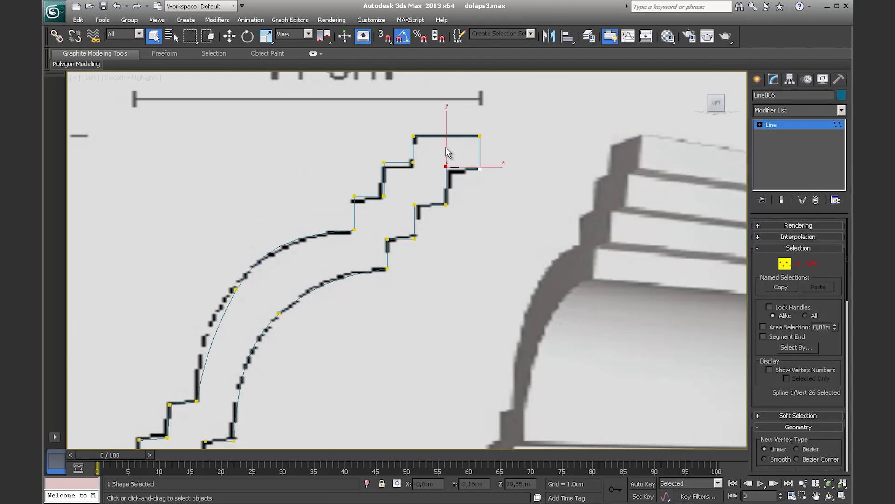
key("w")
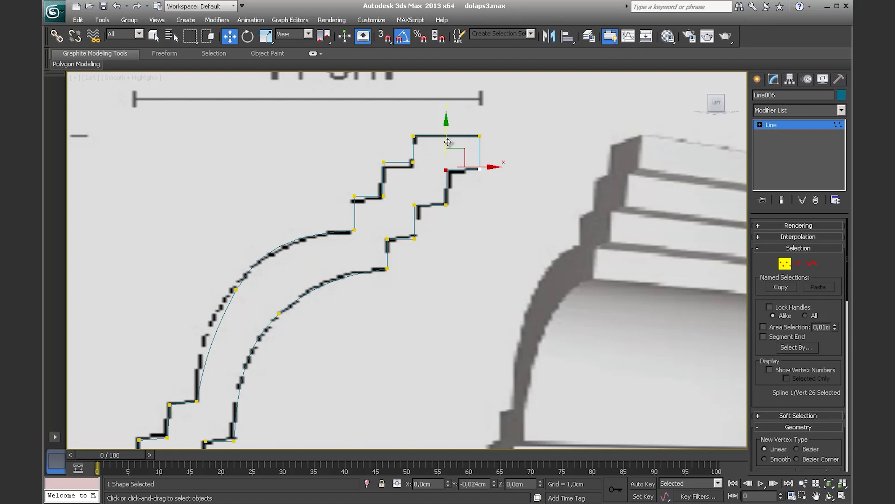
middle_click_drag(393, 299, 392, 273)
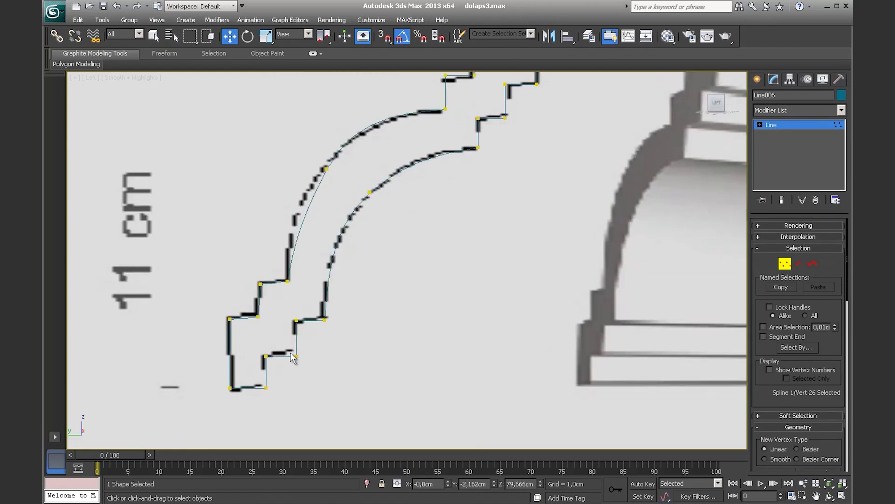
left_click_drag(291, 371, 305, 368)
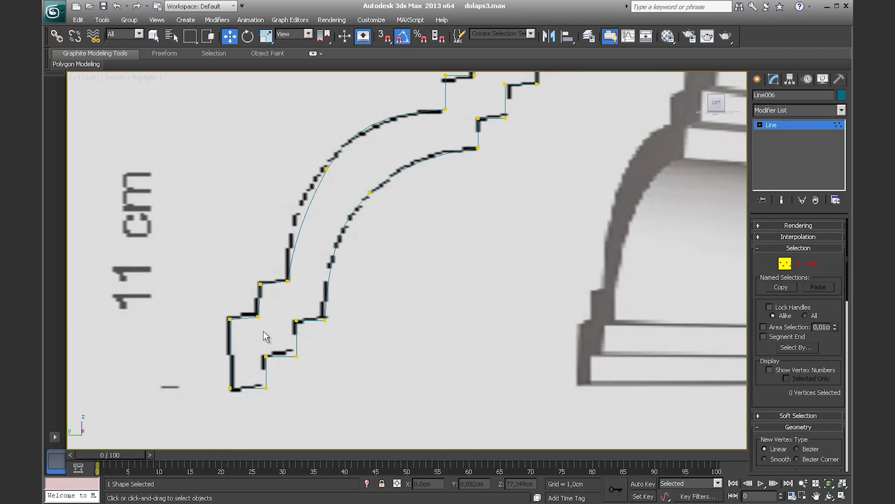
left_click_drag(265, 329, 266, 328)
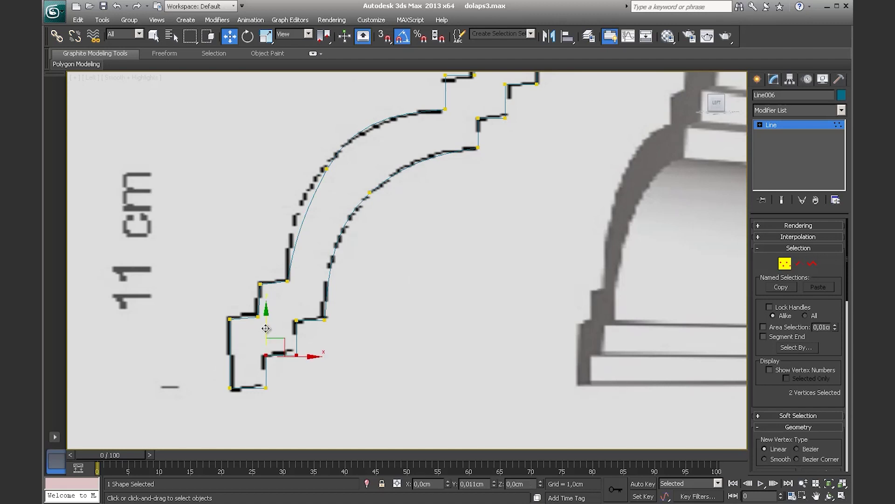
- Align the lower-step vertex and adjust the cove curve's vertex and handles to the reference arc
left_click_drag(257, 362, 292, 384)
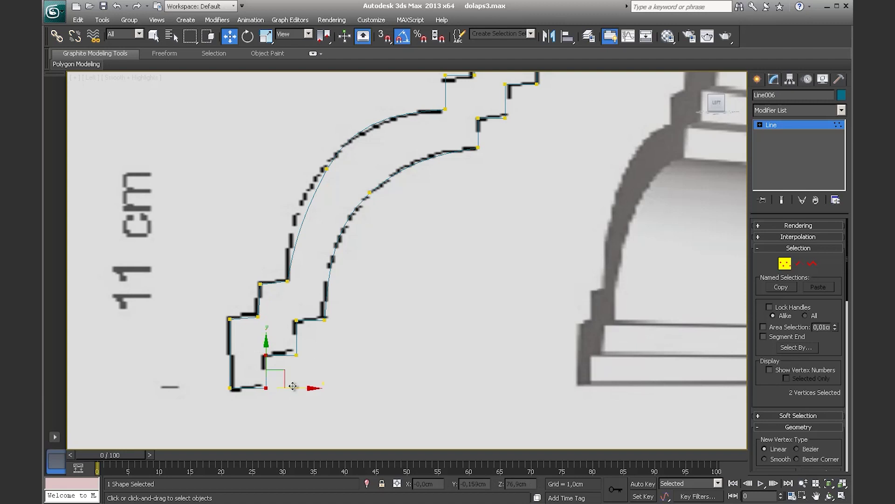
left_click(261, 382)
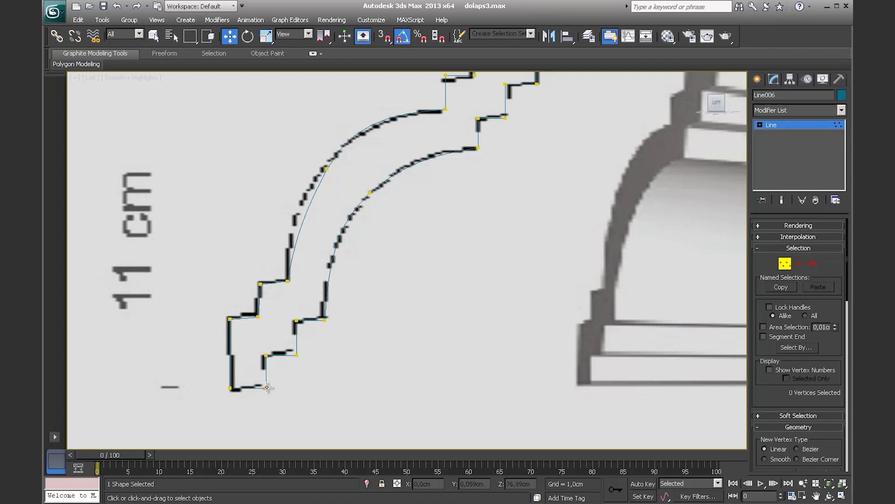
left_click(296, 356)
left_click_drag(297, 325, 297, 319)
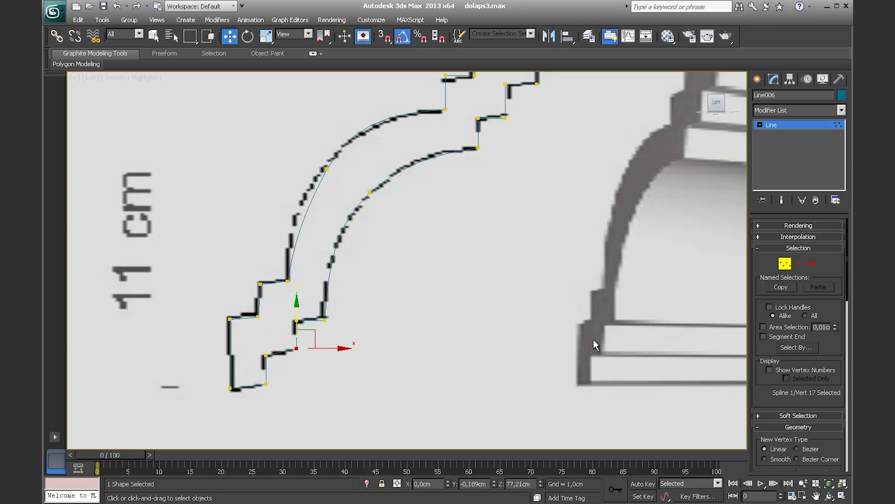
middle_click_drag(332, 325, 311, 406)
left_click(350, 271)
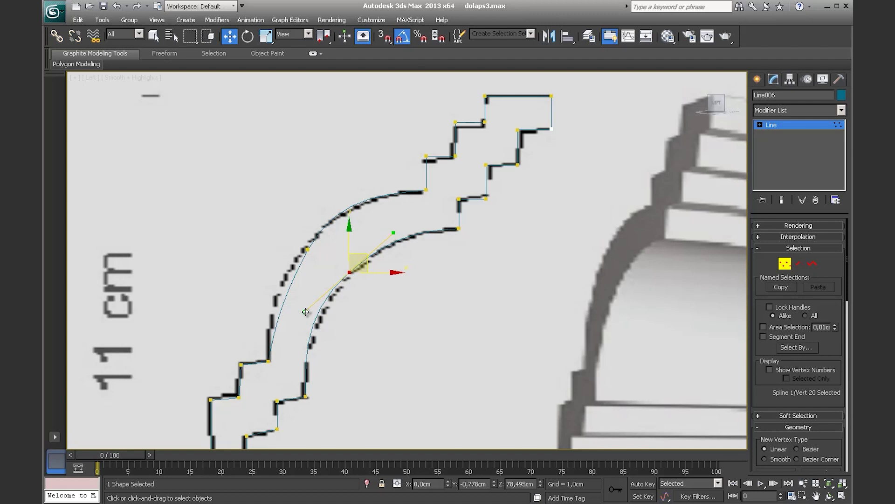
left_click_drag(359, 255, 362, 261)
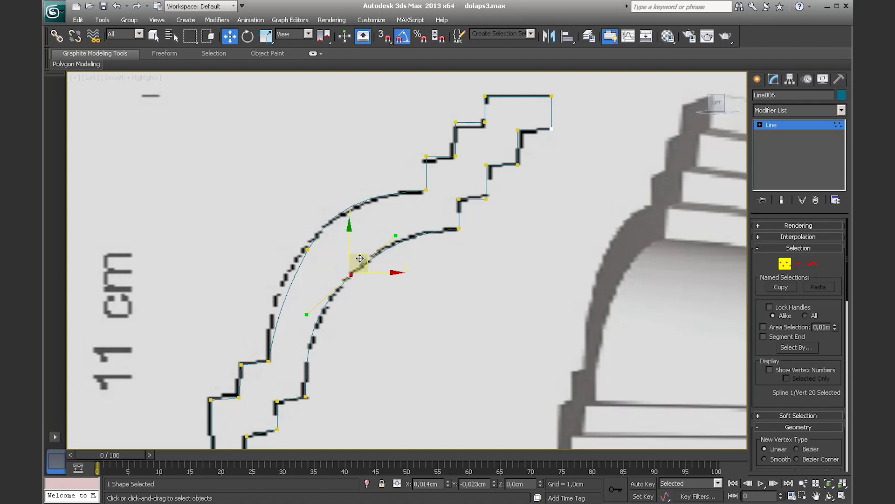
left_click_drag(309, 315, 312, 315)
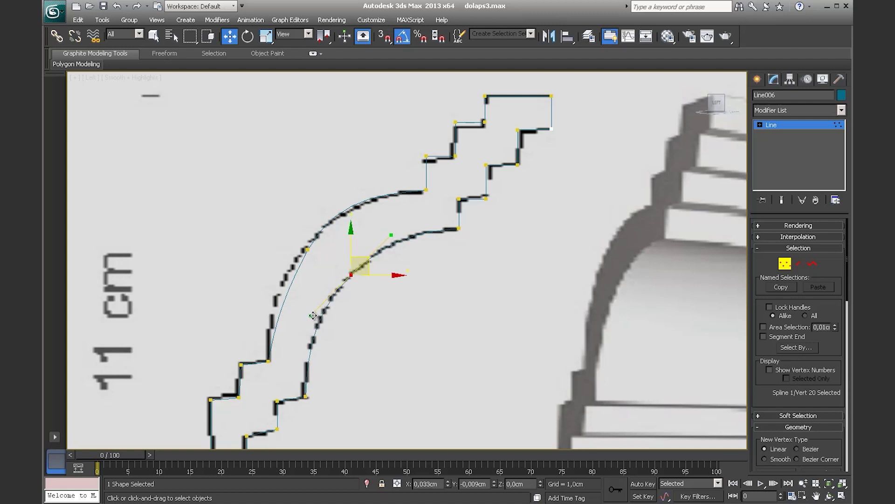
- Move the upper-step vertices onto the reference outline and exit vertex editing
left_click(486, 198)
left_click_drag(485, 169, 510, 171)
left_click(518, 164)
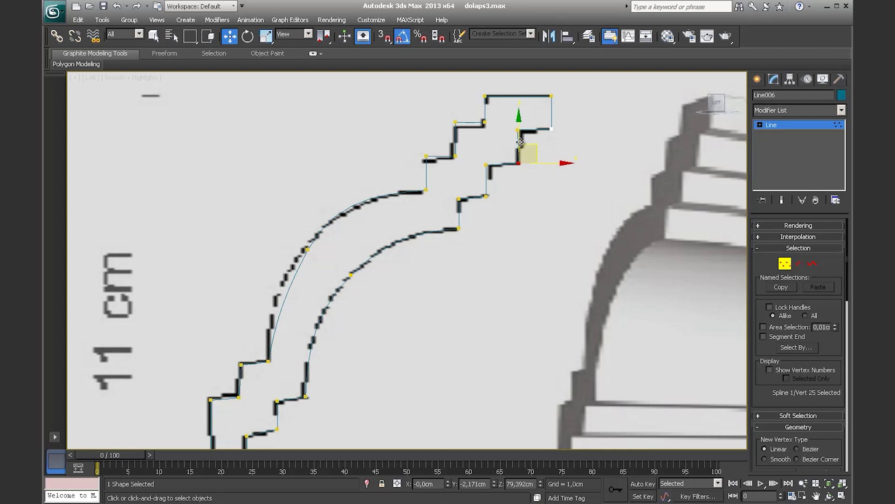
scroll(490, 267, "down", 3)
left_click(785, 263)
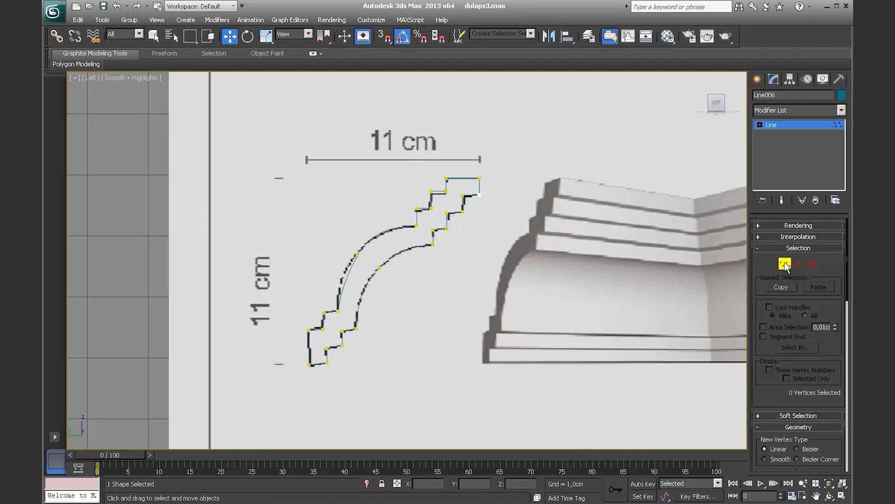
left_click(507, 317)
- Hide the reference image plane and select the Line006 profile
right_click(506, 317)
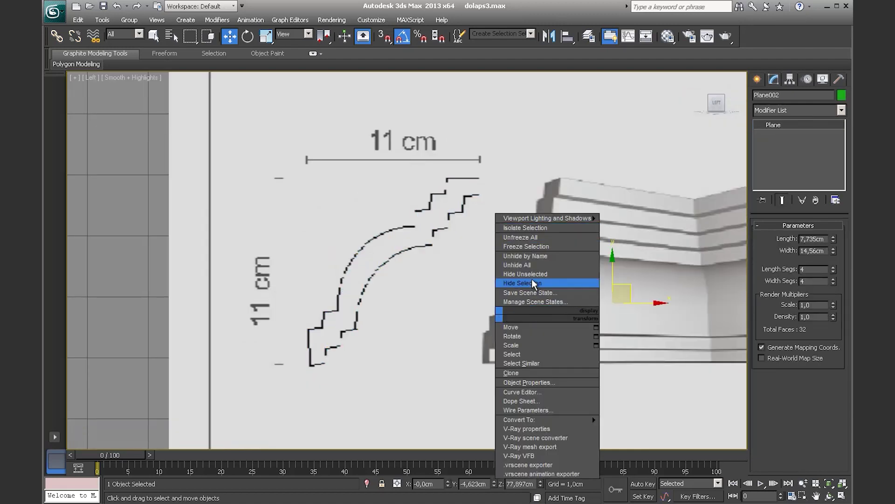
left_click(531, 281)
left_click(371, 239)
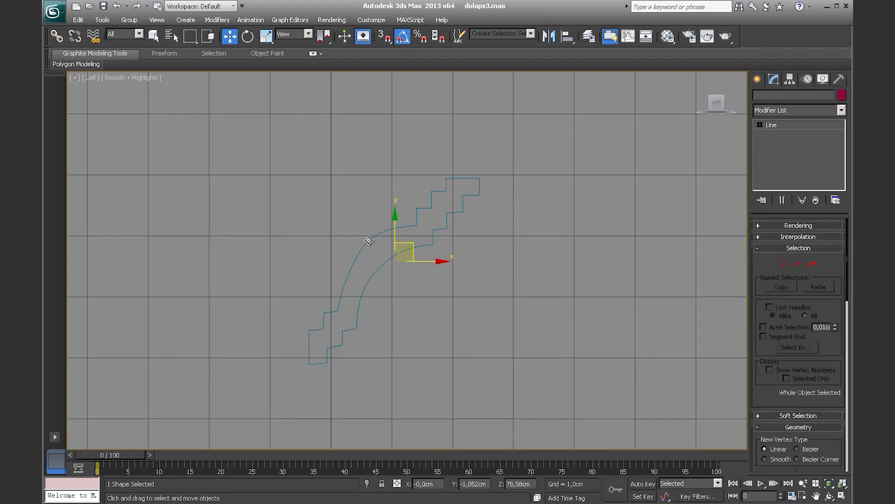
scroll(370, 244, "down", 4)
- Set Line006's object colour to white and bring the cornice model into view
scroll(370, 245, "down", 2)
scroll(376, 250, "up", 4)
scroll(382, 252, "up", 3)
scroll(392, 254, "up", 2)
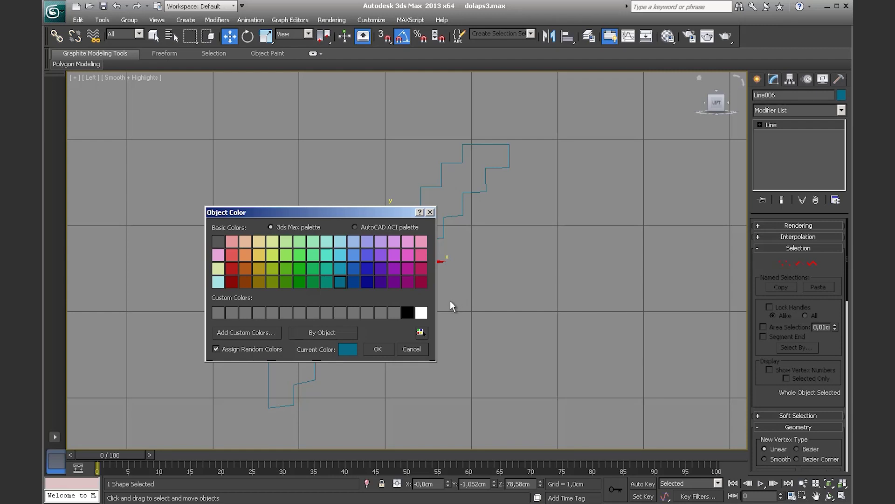
left_click(373, 347)
middle_click_drag(384, 334, 305, 310)
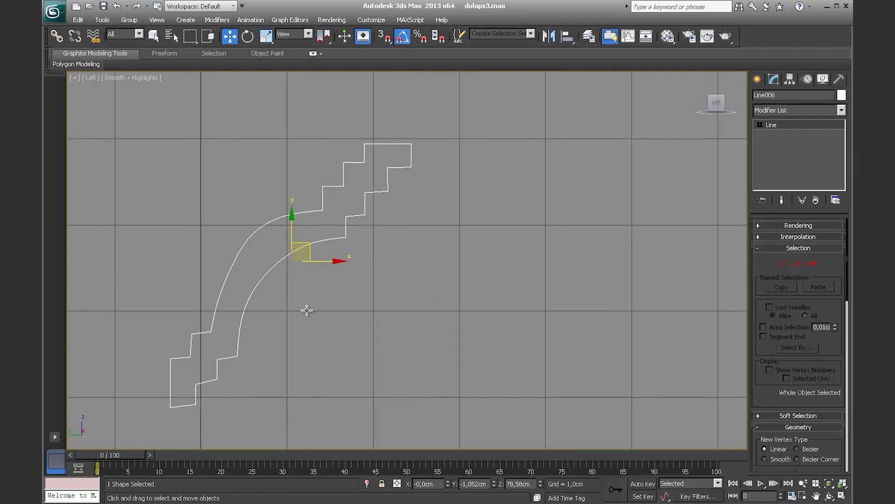
scroll(386, 296, "down", 3)
scroll(399, 300, "down", 1)
scroll(399, 300, "down", 3)
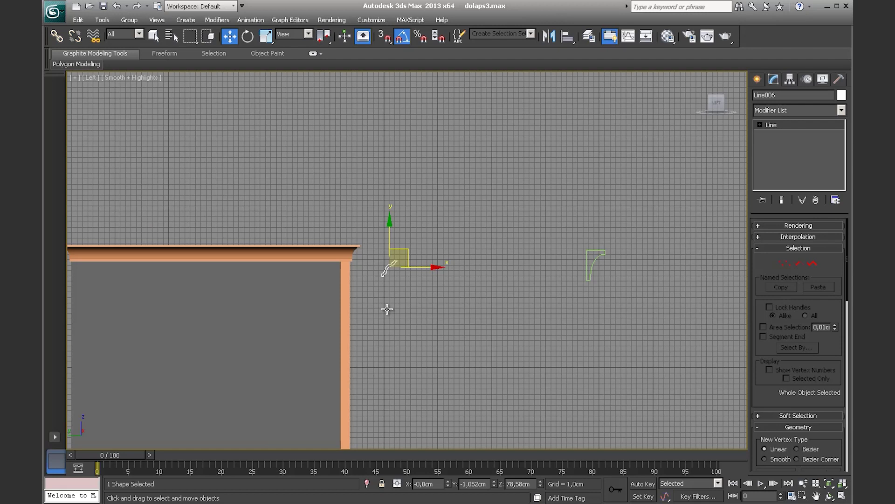
- Switch to Perspective, orbit around the room and select the Line005 wall outline
key("p")
scroll(398, 310, "down", 2)
scroll(430, 286, "down", 3)
mouse_move(429, 286)
middle_mouse_down("alt")
mouse_move(458, 280)
mouse_move(417, 265)
middle_mouse_up("alt")
left_click_drag(358, 263, 440, 262)
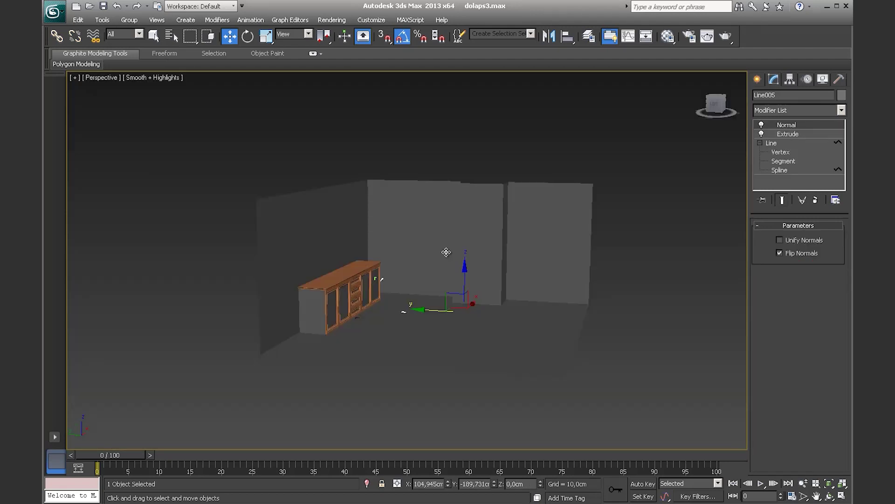
left_click(432, 366)
left_click(457, 295)
middle_click_drag(459, 300, 382, 298)
- Shift-drag a copy of the walls up about 289cm along Z and confirm the clone
left_click_drag(383, 293, 381, 137, "shift")
left_click(448, 303)
middle_click_drag(456, 196, 430, 256, "alt")
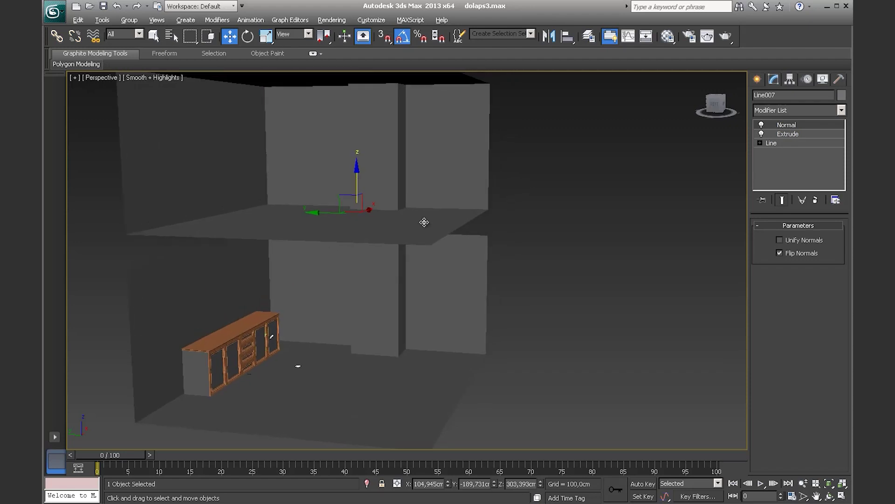
left_click(796, 134)
- Delete the Extrude modifier from the raised copy, leaving only its outline spline
right_click(795, 134)
left_click(795, 150)
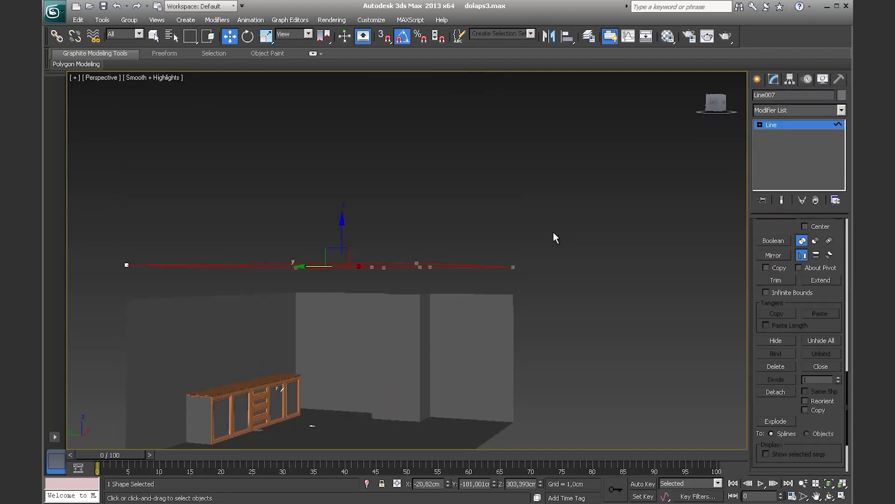
left_click(772, 127)
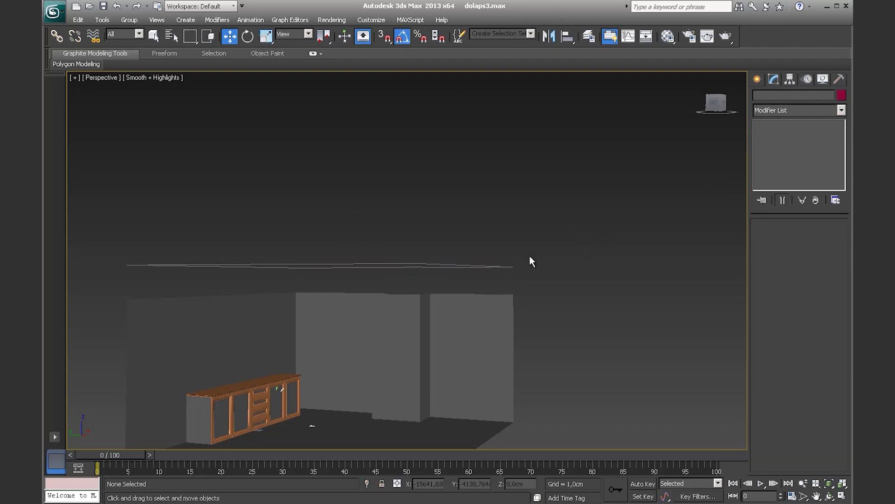
mouse_move(476, 266)
middle_mouse_down("alt")
mouse_move(468, 286)
mouse_move(485, 220)
mouse_move(358, 236)
mouse_move(600, 224)
mouse_move(515, 246)
mouse_move(523, 220)
middle_mouse_up("alt")
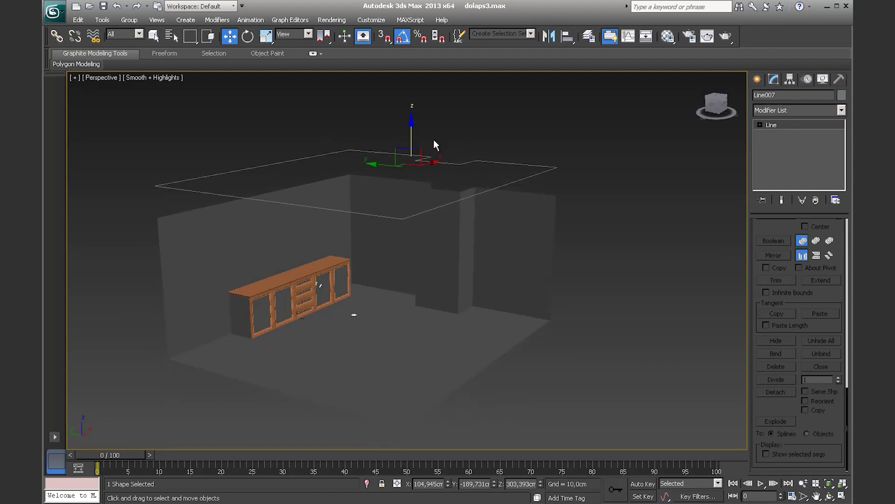
- Clone the perimeter spline down to the wall tops as Line008 and nudge it to ceiling height
mouse_move(413, 127)
left_mouse_down()
mouse_move(400, 276)
mouse_move(434, 170)
left_mouse_up()
left_click(450, 302)
mouse_move(460, 260)
middle_mouse_down("alt")
mouse_move(511, 216)
mouse_move(649, 233)
mouse_move(429, 275)
mouse_move(381, 305)
mouse_move(465, 238)
middle_mouse_up("alt")
key("shift+z")
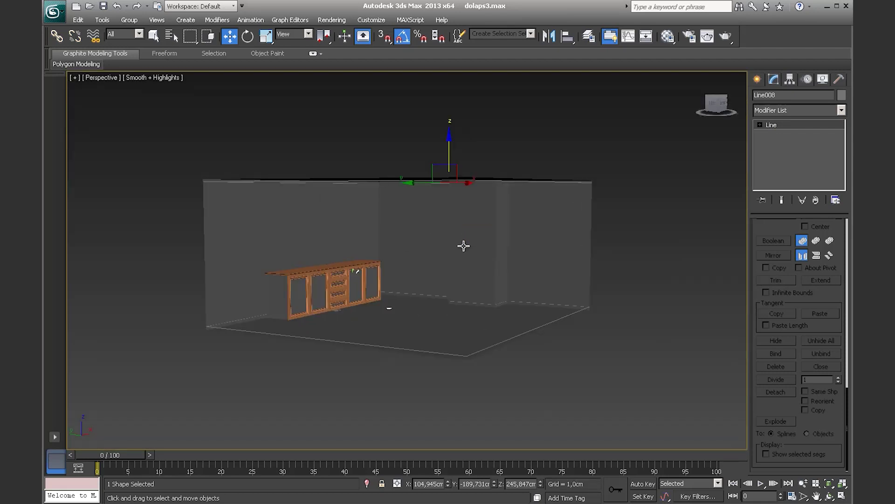
key("shift+z")
key("shift+z")
key("shift+z")
key("shift+z")
key("shift+z")
middle_click_drag(595, 159, 525, 295)
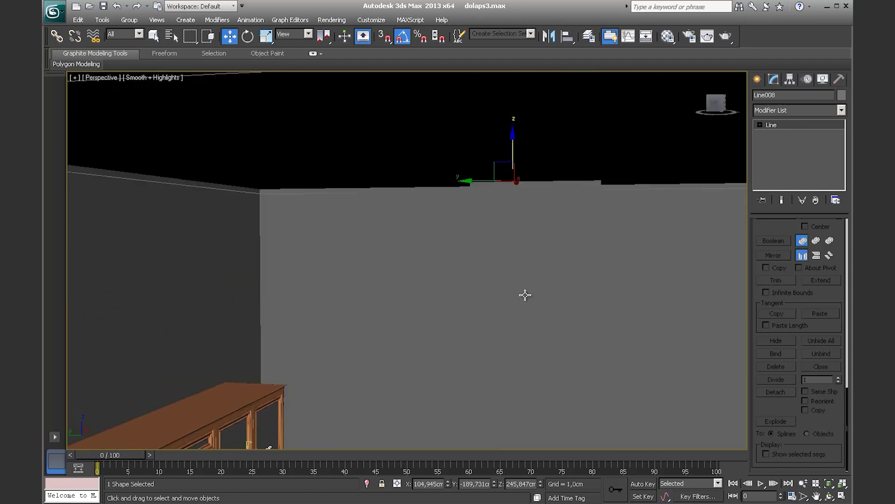
left_click_drag(513, 150, 509, 156)
key("shift+z")
key("shift+z")
left_click(841, 110)
- Add a Sweep modifier to the Line008 ceiling spline
left_click_drag(844, 133, 851, 387)
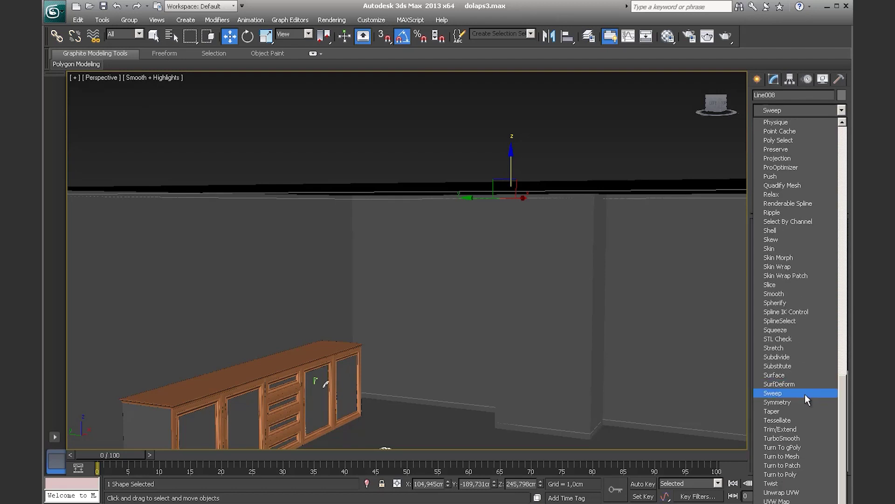
left_click(805, 393)
mouse_move(524, 302)
middle_mouse_down("alt")
mouse_move(520, 224)
mouse_move(490, 215)
mouse_move(555, 221)
mouse_move(285, 319)
mouse_move(426, 280)
mouse_move(316, 253)
mouse_move(393, 258)
mouse_move(395, 282)
middle_mouse_up("alt")
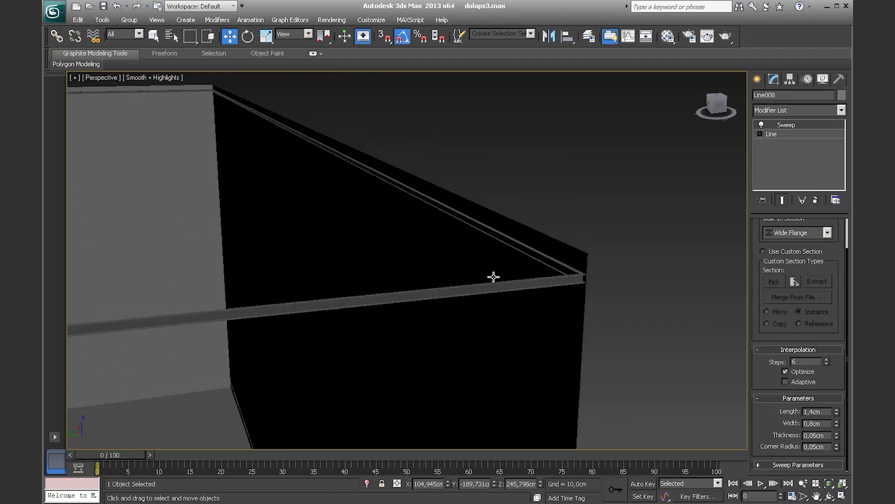
left_click_drag(758, 230, 757, 265)
- Try the Angle, Egg and Pipe built-in sections for the sweep, ending on Pipe
left_click(803, 269)
left_click(802, 275)
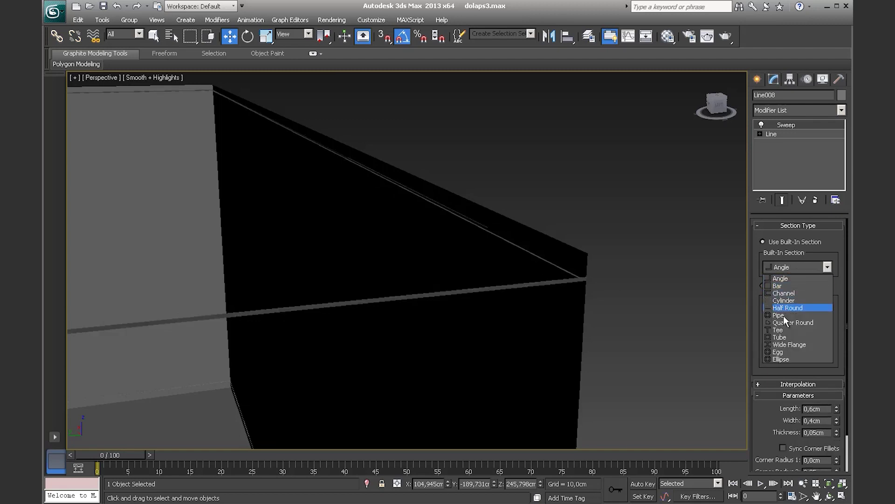
left_click(772, 354)
left_click(792, 272)
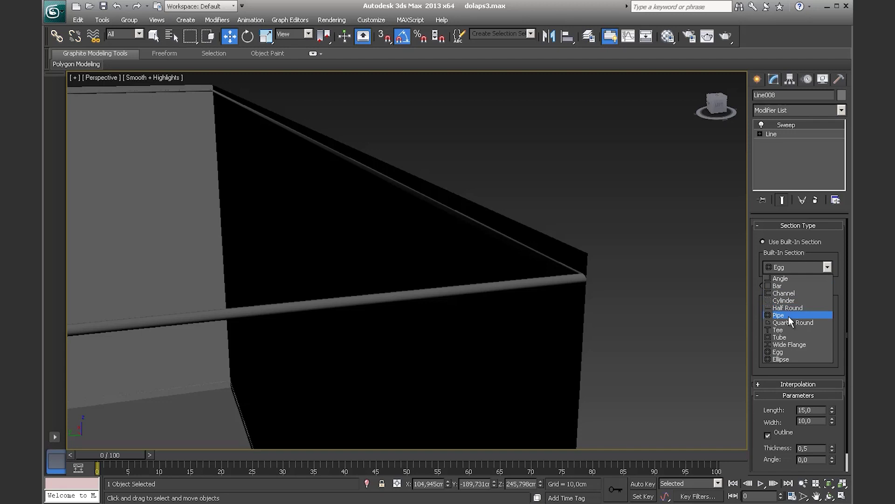
left_click(788, 316)
left_click(788, 272)
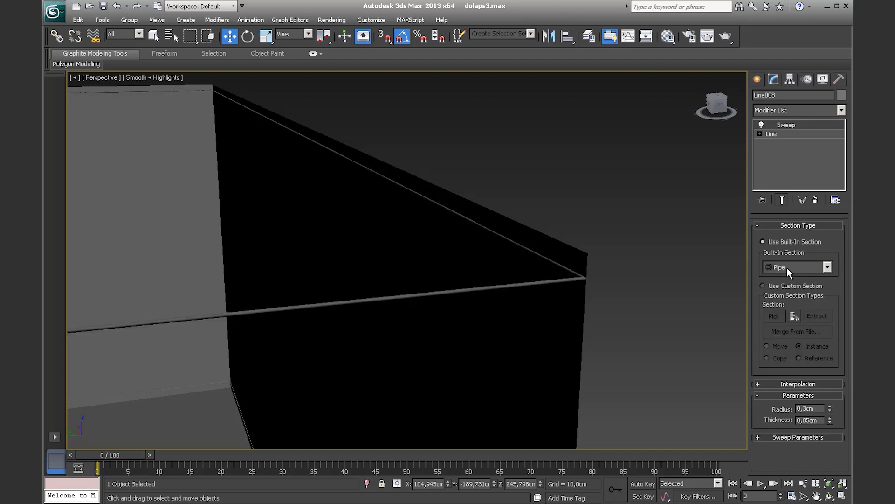
- Switch the sweep to Use Custom Section and start picking the section shape
scroll(538, 273, "up", 2)
middle_click_drag(538, 274, 304, 307)
scroll(304, 307, "down", 3)
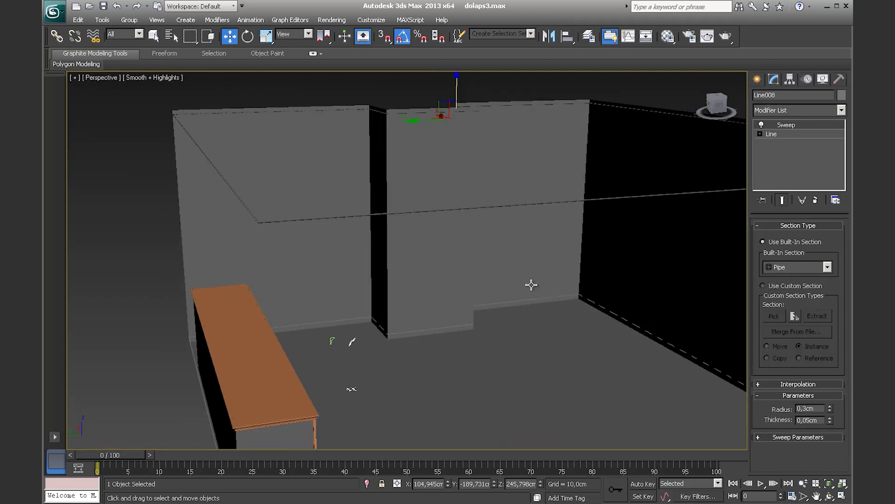
scroll(530, 284, "down", 1)
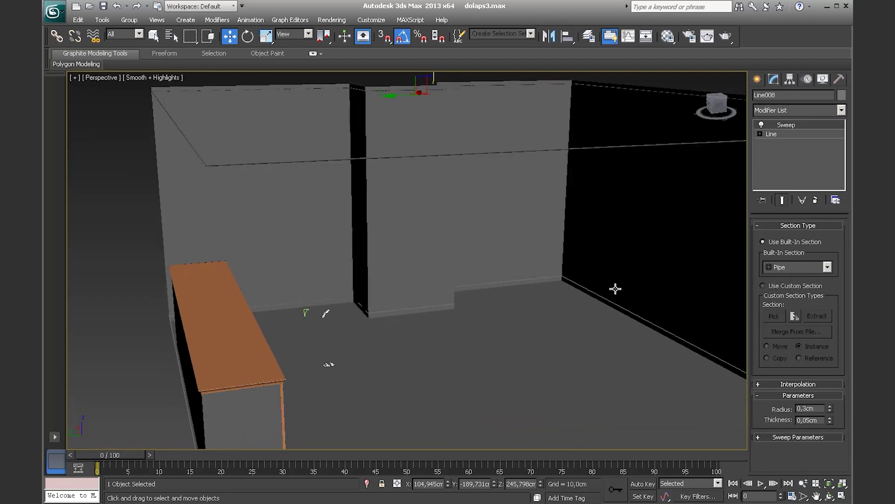
left_click(763, 286)
left_click(774, 317)
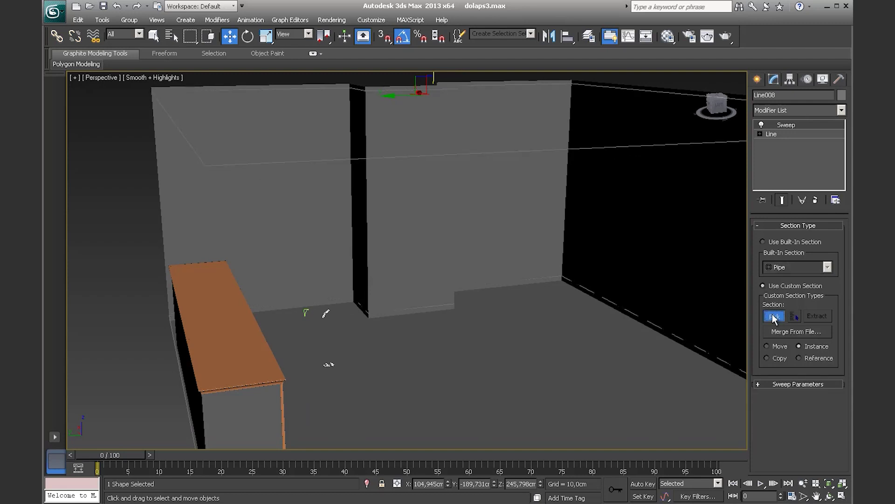
- Pick Line006 as the Sweep's custom section and inspect the resulting ceiling moulding
left_click(326, 312)
key("w")
mouse_move(422, 275)
middle_mouse_down()
mouse_move(435, 336)
mouse_move(381, 309)
mouse_move(412, 314)
mouse_move(397, 302)
mouse_move(340, 289)
mouse_move(374, 328)
mouse_move(395, 321)
mouse_move(338, 315)
mouse_move(370, 322)
middle_mouse_up()
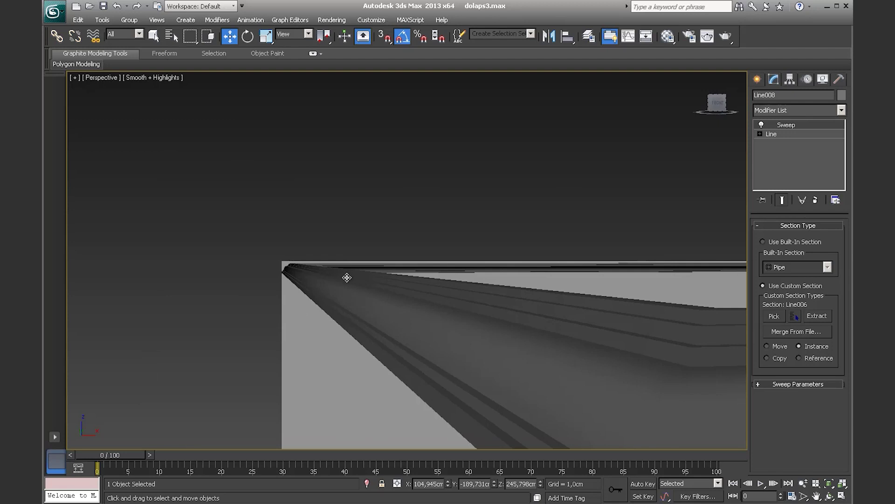
mouse_move(375, 289)
middle_mouse_down()
mouse_move(345, 186)
mouse_move(274, 217)
mouse_move(345, 278)
mouse_move(328, 302)
mouse_move(314, 266)
mouse_move(320, 290)
mouse_move(335, 299)
mouse_move(366, 274)
middle_mouse_up()
scroll(365, 274, "down", 2)
scroll(367, 274, "down", 2)
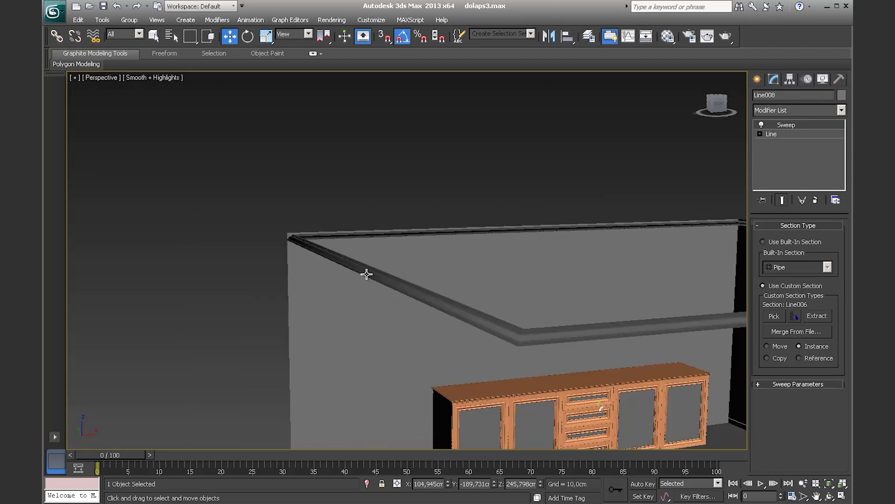
mouse_move(398, 328)
middle_mouse_down("alt")
mouse_move(456, 314)
mouse_move(402, 222)
mouse_move(350, 234)
middle_mouse_up("alt")
scroll(351, 222, "up", 4)
scroll(404, 275, "down", 3)
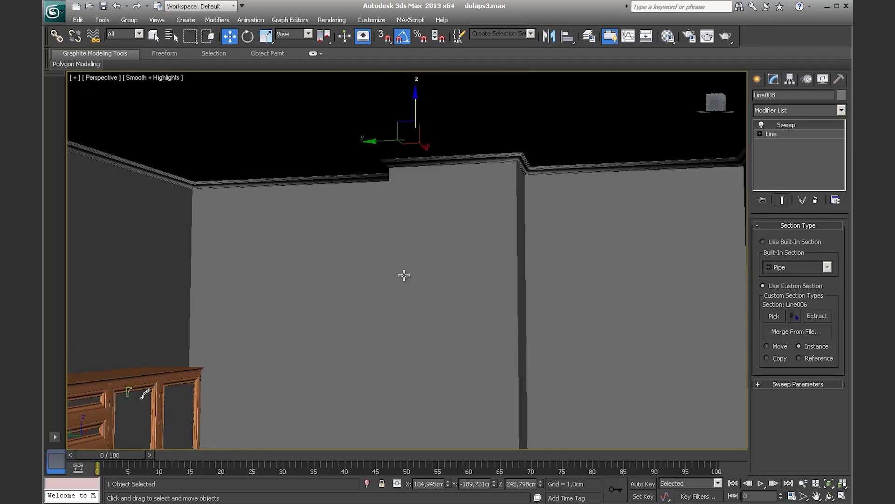
scroll(422, 200, "down", 3)
- Select profile spline Line006 at Spline sub-object level and begin uniformly scaling it
left_click(220, 313)
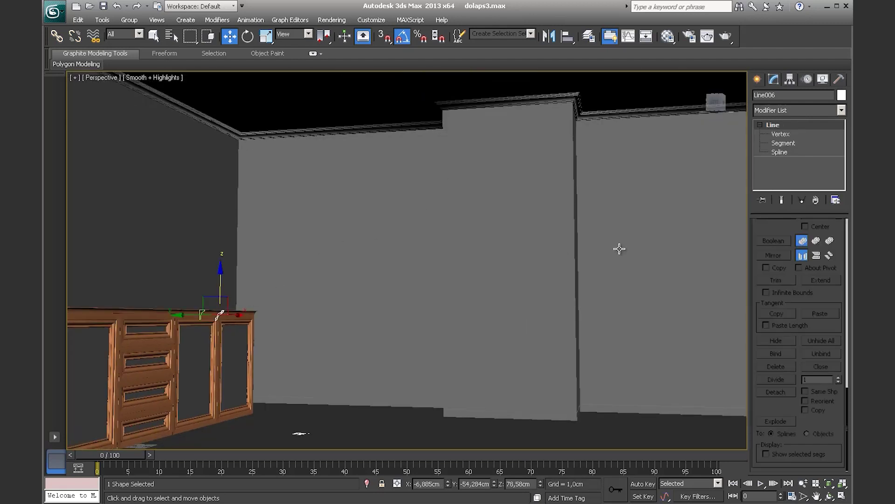
left_click(778, 152)
left_click(266, 37)
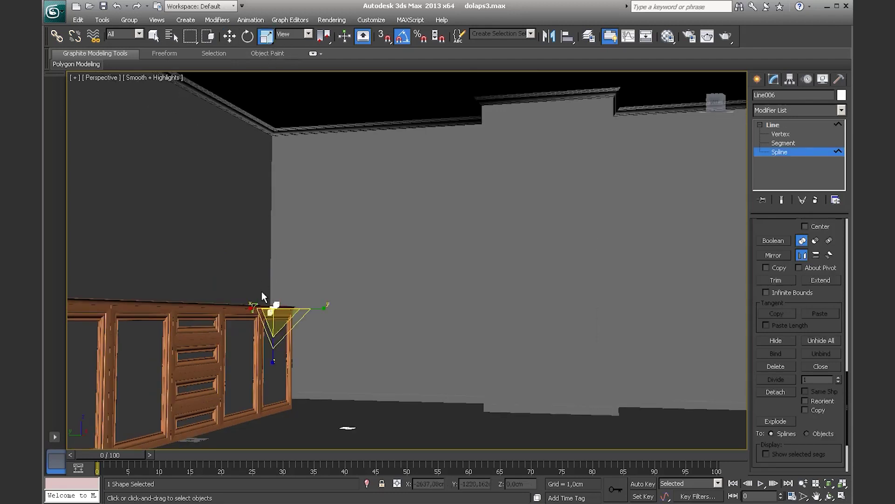
mouse_move(279, 317)
left_mouse_down()
mouse_move(264, 192)
mouse_move(267, 213)
left_mouse_up()
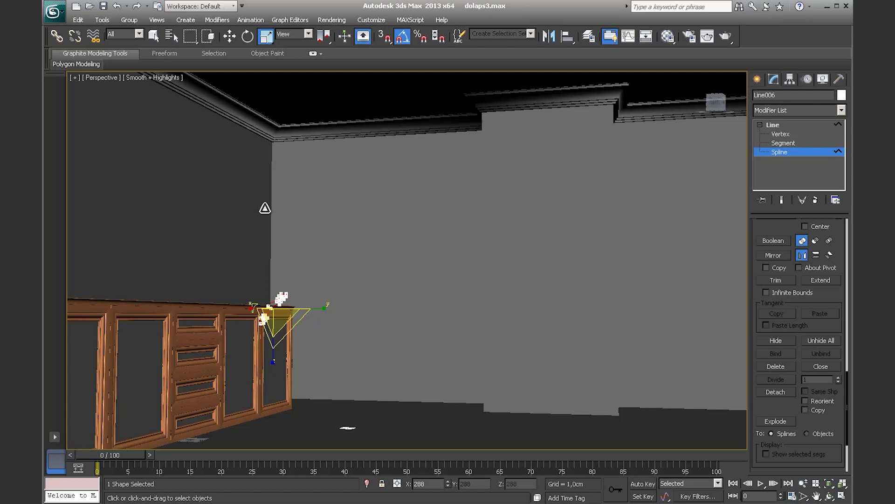
mouse_move(268, 213)
middle_mouse_down("alt")
mouse_move(430, 300)
mouse_move(394, 276)
mouse_move(348, 292)
mouse_move(440, 292)
mouse_move(356, 236)
mouse_move(385, 256)
mouse_move(398, 325)
middle_mouse_up("alt")
scroll(396, 320, "down", 5)
mouse_move(389, 274)
middle_mouse_down("alt")
mouse_move(375, 251)
mouse_move(410, 258)
mouse_move(390, 208)
mouse_move(405, 276)
middle_mouse_up("alt")
scroll(426, 266, "up", 3)
scroll(405, 276, "down", 2)
- Uniformly scale the profile spline, settling at about 38% of its size
middle_click_drag(413, 322, 435, 251, "alt")
left_click_drag(433, 409, 433, 388)
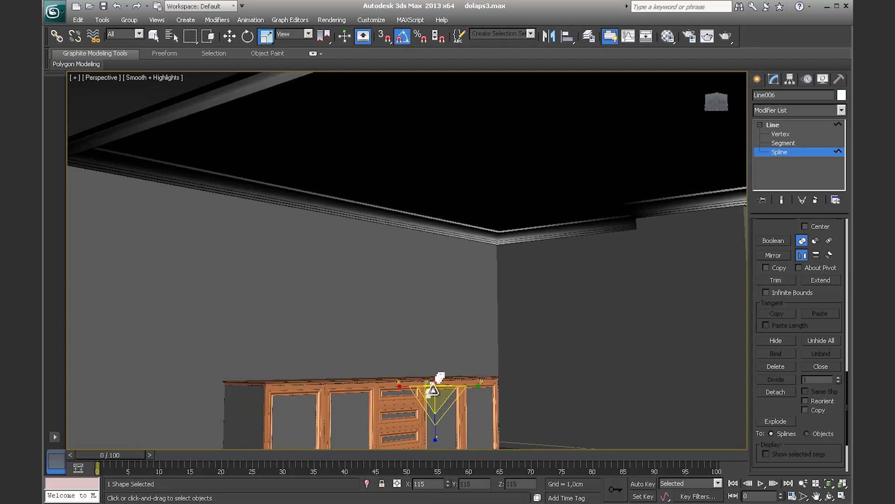
left_click_drag(433, 390, 433, 390)
left_click_drag(440, 394, 410, 285)
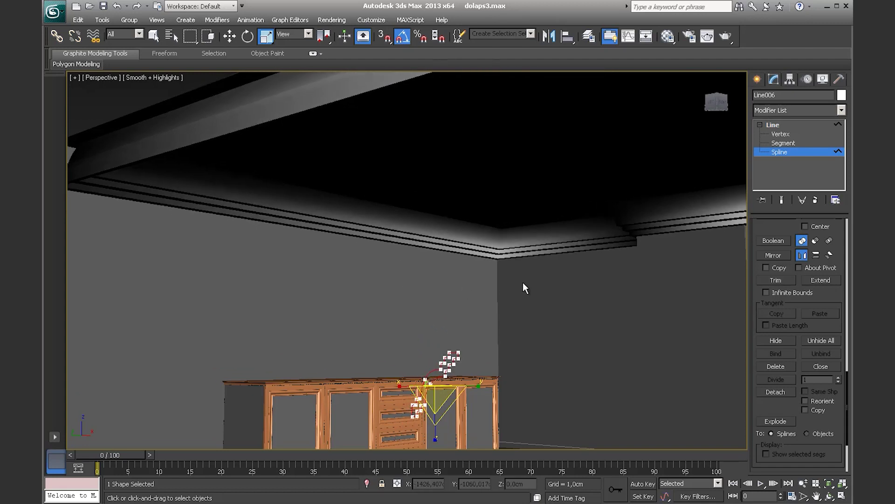
left_click_drag(438, 394, 491, 490)
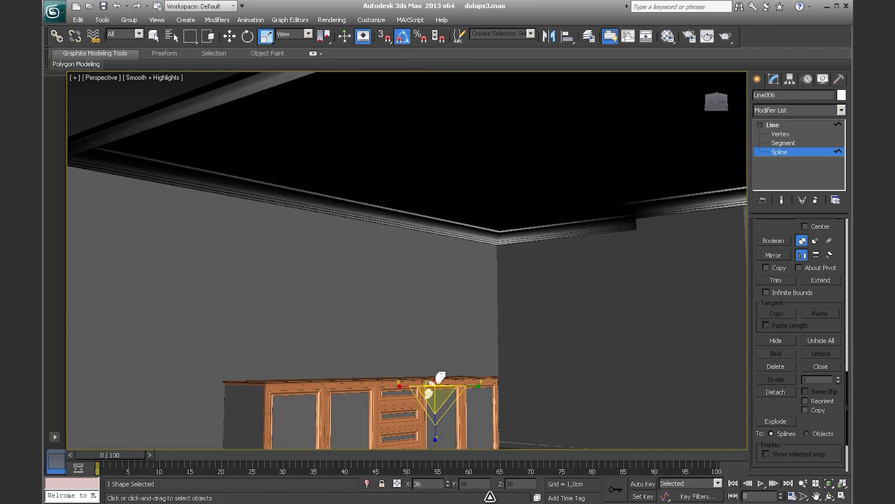
- Exit Line006's sub-object editing and reselect the ceiling moulding Line008
left_click(785, 143)
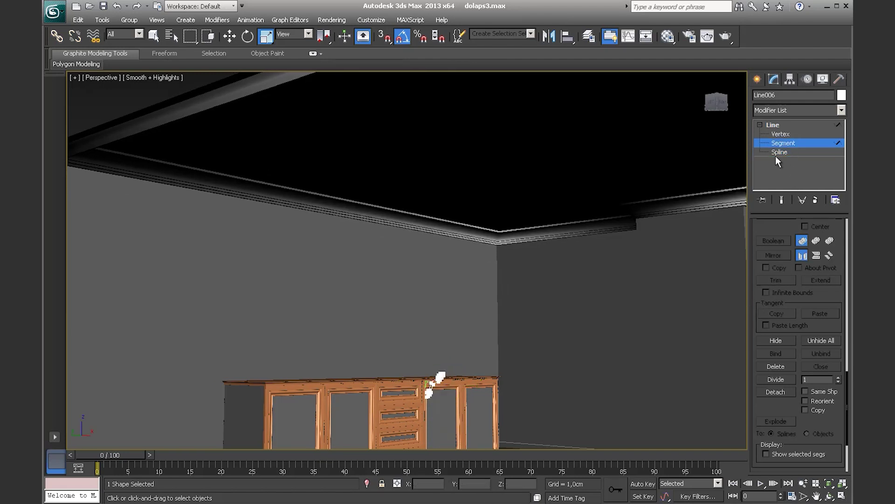
left_click(778, 152)
mouse_move(701, 183)
middle_mouse_down("alt")
mouse_move(590, 220)
mouse_move(714, 200)
middle_mouse_up("alt")
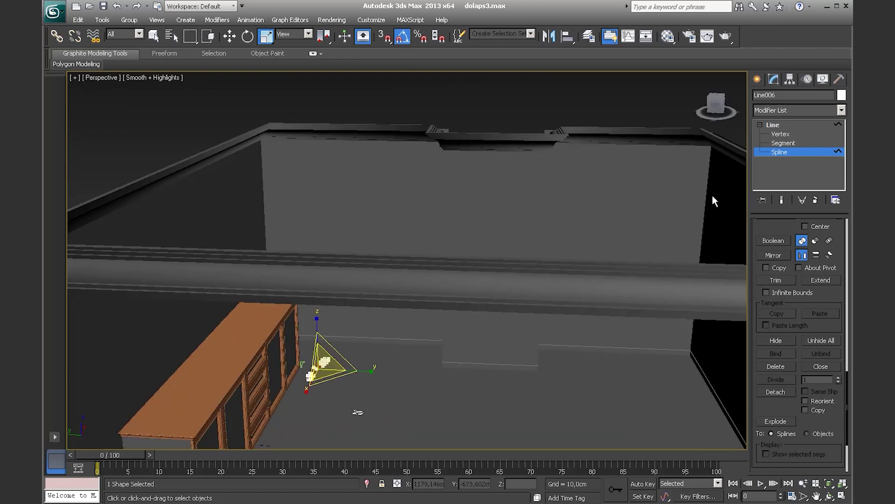
left_click(789, 153)
left_click(637, 286)
mouse_move(637, 285)
middle_mouse_down("alt")
mouse_move(652, 300)
mouse_move(544, 293)
mouse_move(554, 261)
mouse_move(573, 251)
mouse_move(592, 267)
middle_mouse_up("alt")
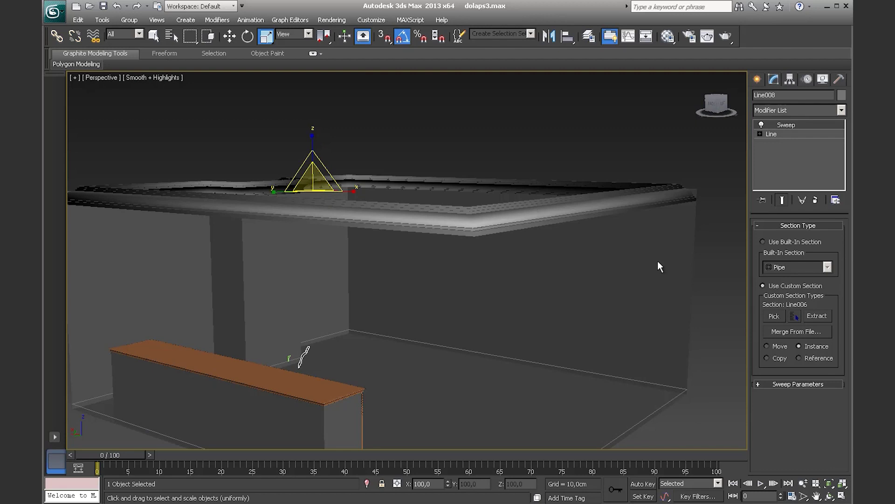
- Try centre, right-middle, bottom-middle and top-middle pivot alignments for the sweep profile
middle_click_drag(701, 290, 676, 295, "alt")
left_click(800, 384)
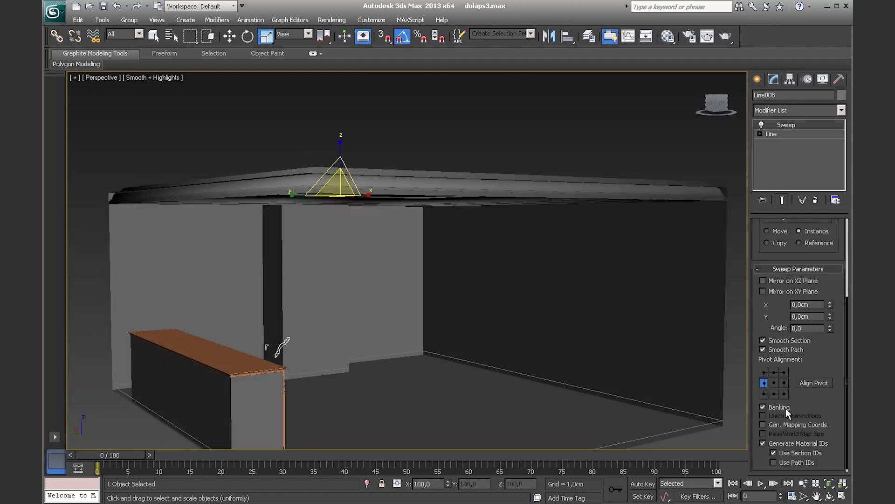
left_click(775, 380)
mouse_move(728, 384)
middle_mouse_down("alt")
mouse_move(562, 295)
mouse_move(662, 365)
middle_mouse_up("alt")
left_click(764, 380)
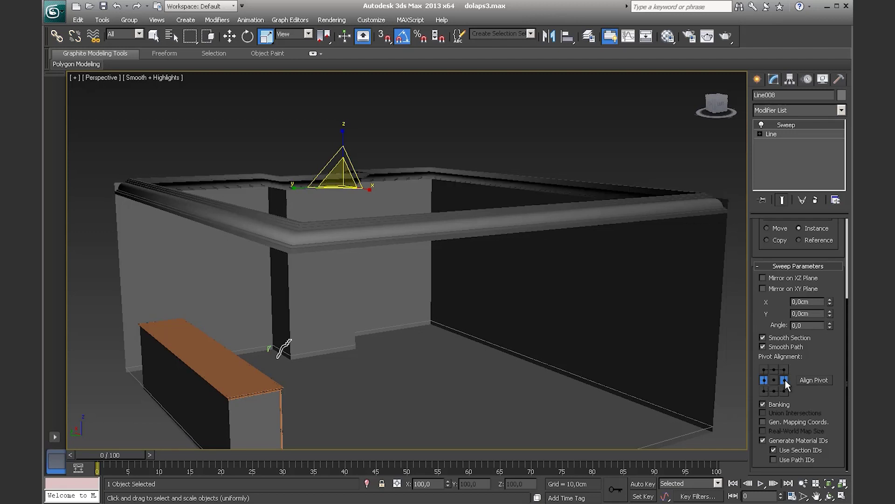
left_click(785, 379)
left_click(764, 380)
left_click(774, 369)
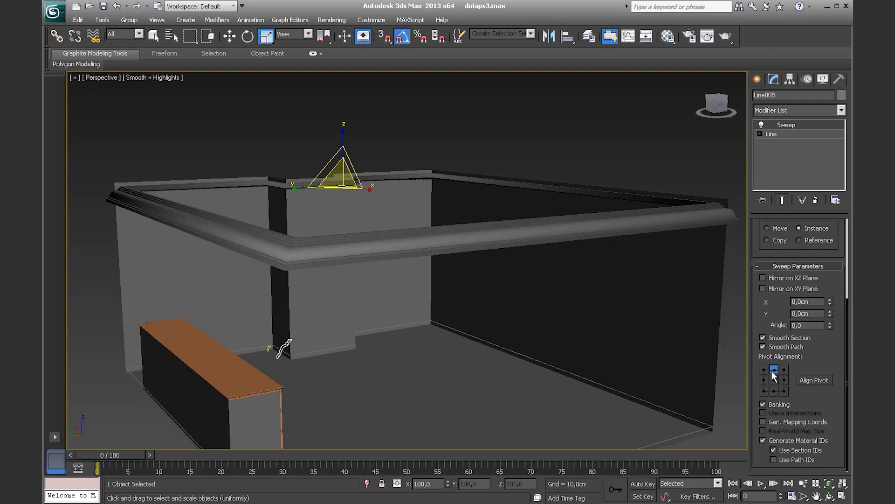
- Settle the sweep's pivot alignment on middle-left after testing centre and bottom-left
scroll(585, 303, "up", 5)
scroll(554, 280, "up", 5)
scroll(538, 326, "up", 4)
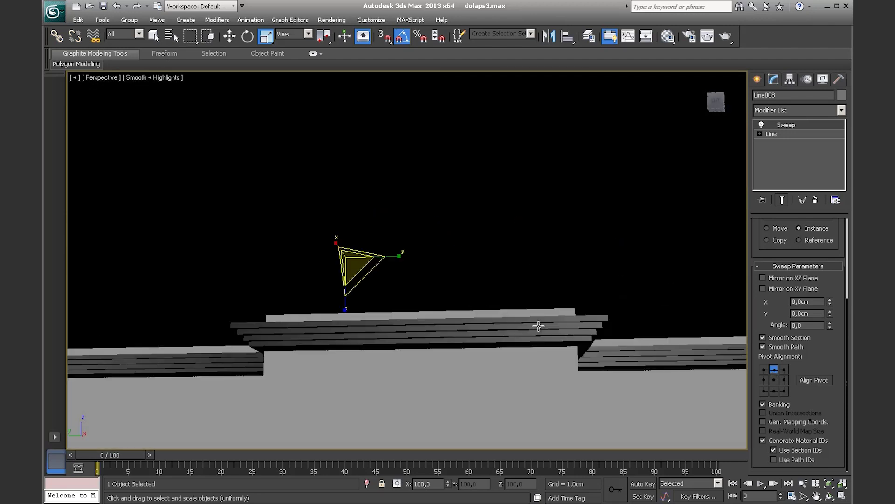
middle_click_drag(539, 326, 504, 250, "alt")
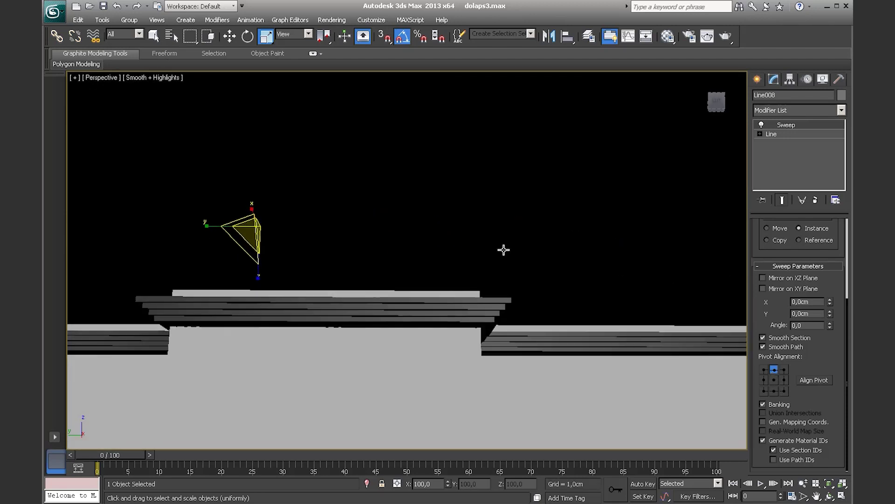
left_click(774, 380)
left_click(764, 379)
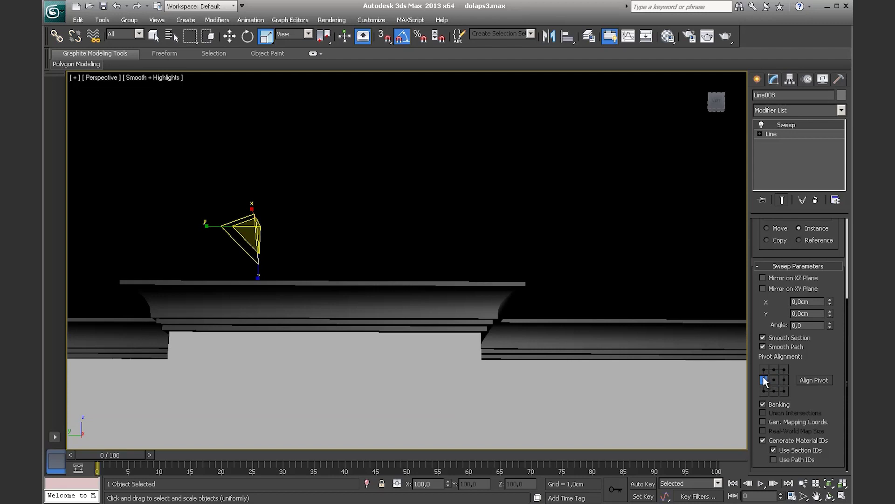
left_click(765, 390)
left_click(764, 381)
- Lower the Sweep moulding about 5 cm along Z and view its corner from below
mouse_move(540, 273)
middle_mouse_down("alt")
mouse_move(430, 273)
mouse_move(390, 264)
mouse_move(456, 222)
middle_mouse_up("alt")
key("w")
left_click_drag(384, 227, 382, 250)
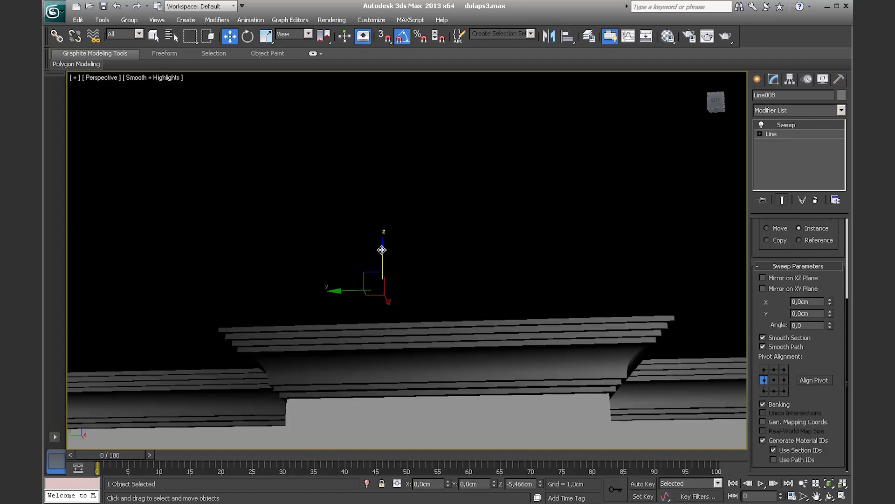
middle_click_drag(475, 292, 764, 201, "alt")
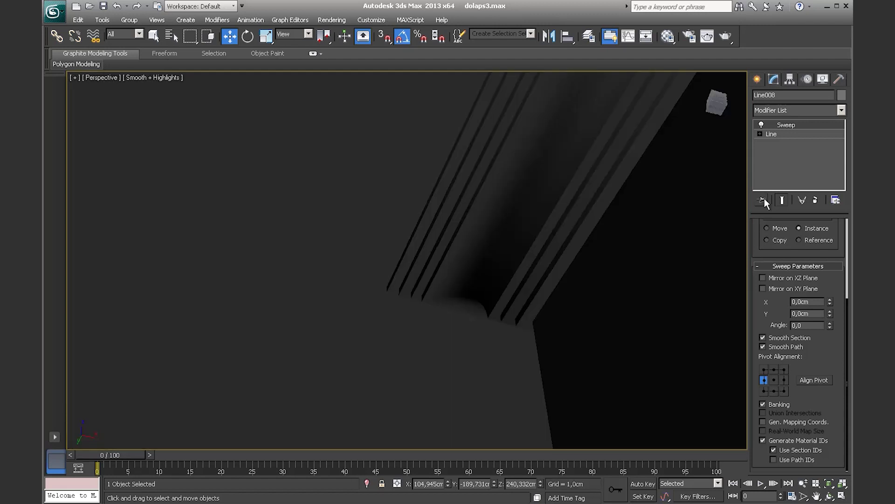
mouse_move(611, 215)
middle_mouse_down("alt")
mouse_move(621, 236)
mouse_move(580, 222)
mouse_move(569, 196)
mouse_move(581, 205)
middle_mouse_up("alt")
- Retest other alignment points, then restore the middle-left pivot alignment
left_click(773, 378)
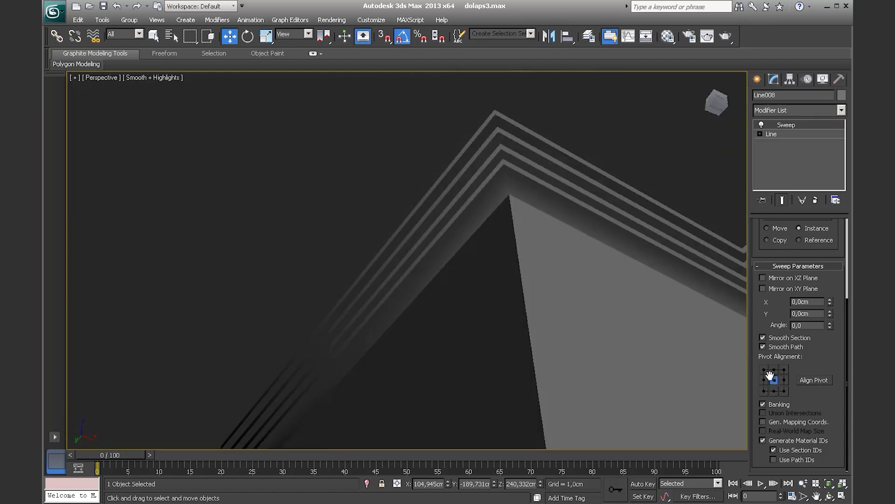
left_click(773, 390)
left_click(762, 380)
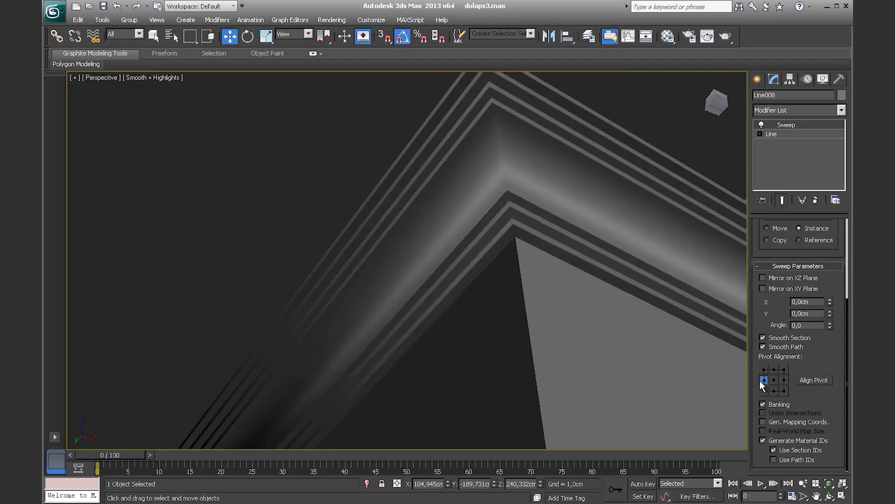
mouse_move(576, 304)
middle_mouse_down("alt")
mouse_move(505, 326)
mouse_move(542, 336)
mouse_move(560, 362)
mouse_move(707, 331)
mouse_move(486, 286)
mouse_move(460, 289)
mouse_move(551, 268)
mouse_move(550, 228)
mouse_move(583, 251)
middle_mouse_up("alt")
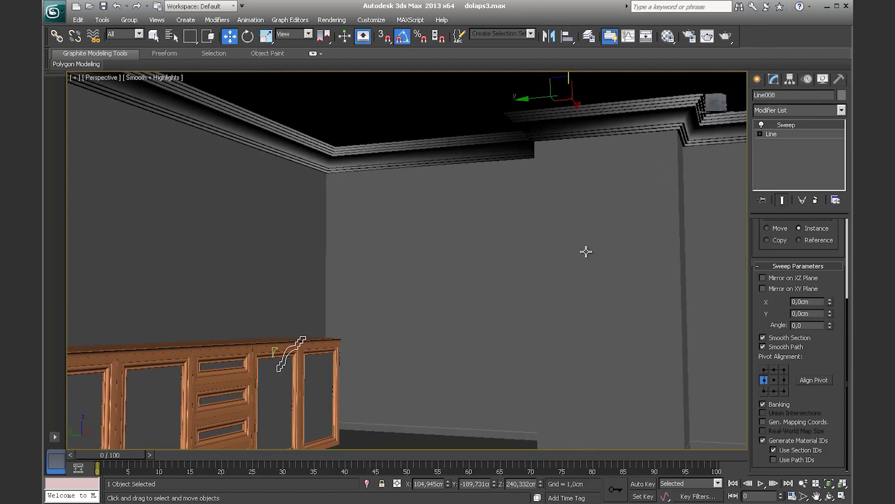
- Check Line006 at Spline sub-object level, toggling Scale and Move, then exit
left_click(305, 339)
left_click(786, 150)
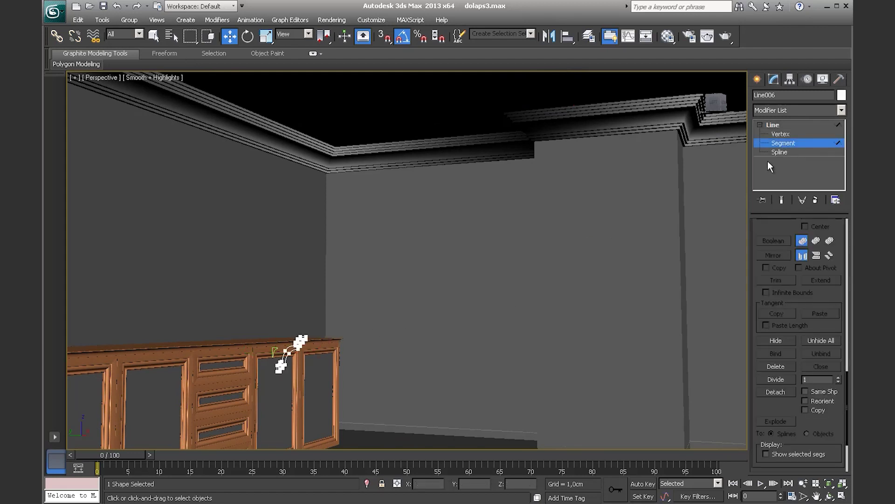
key("r")
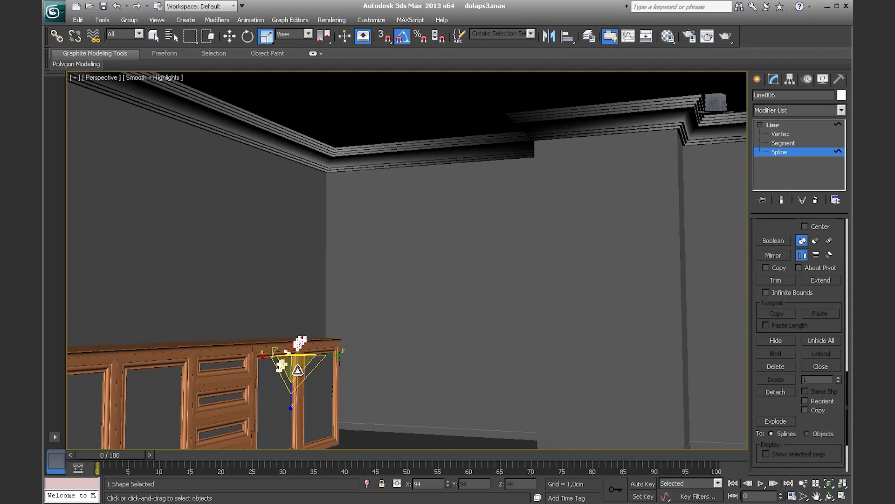
key("w")
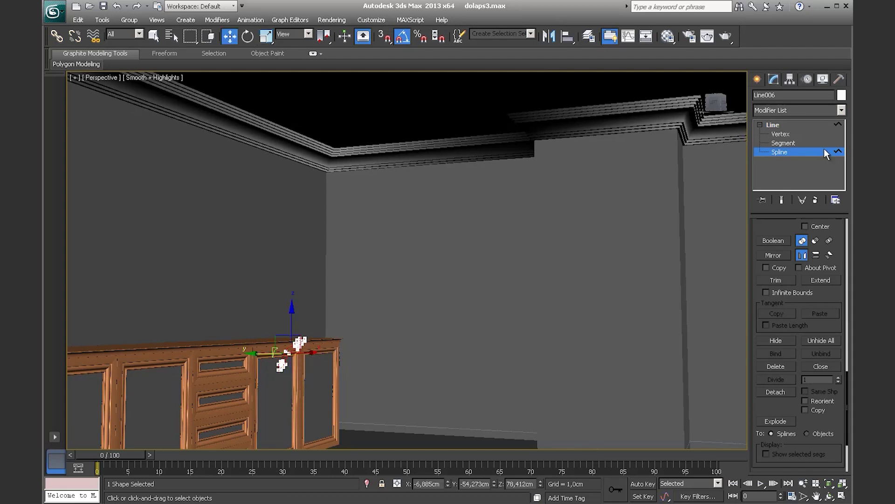
left_click(800, 151)
- Select Line008 and nudge the ceiling moulding slightly along Z
left_click(683, 122)
middle_click_drag(564, 95, 562, 112, "alt")
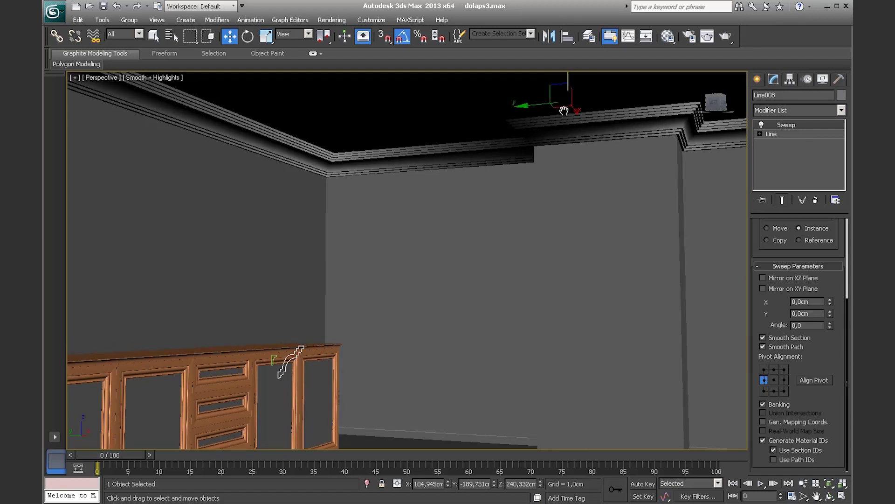
left_click_drag(562, 112, 560, 125)
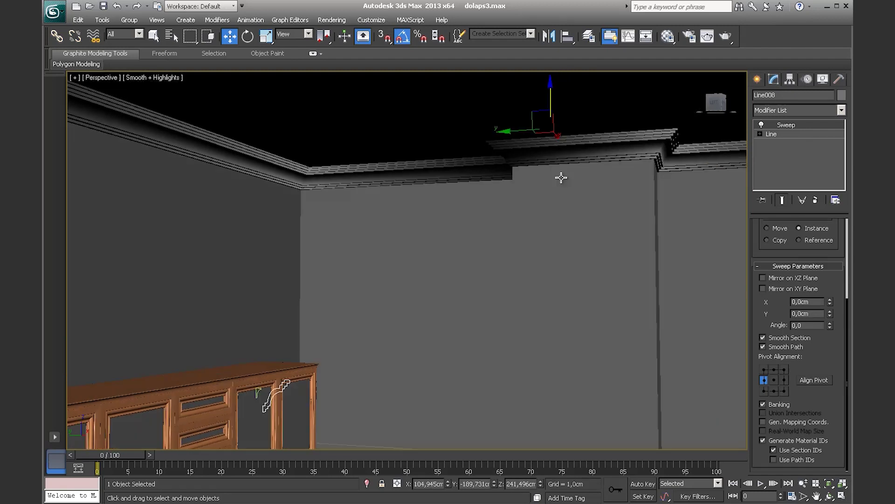
scroll(560, 140, "down", 5)
middle_click_drag(574, 146, 549, 150)
scroll(550, 149, "up", 3)
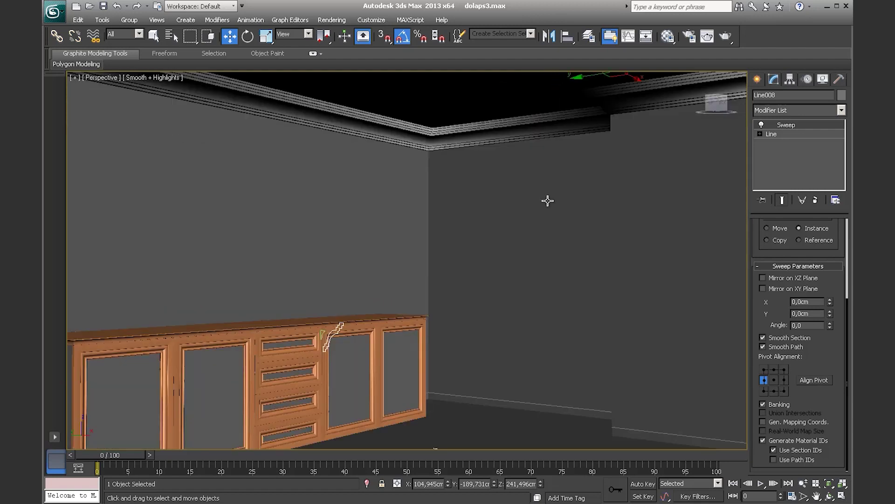
scroll(547, 200, "up", 3)
- Pan and orbit to inspect the moulding along the ceiling corner
middle_click_drag(558, 206, 490, 110)
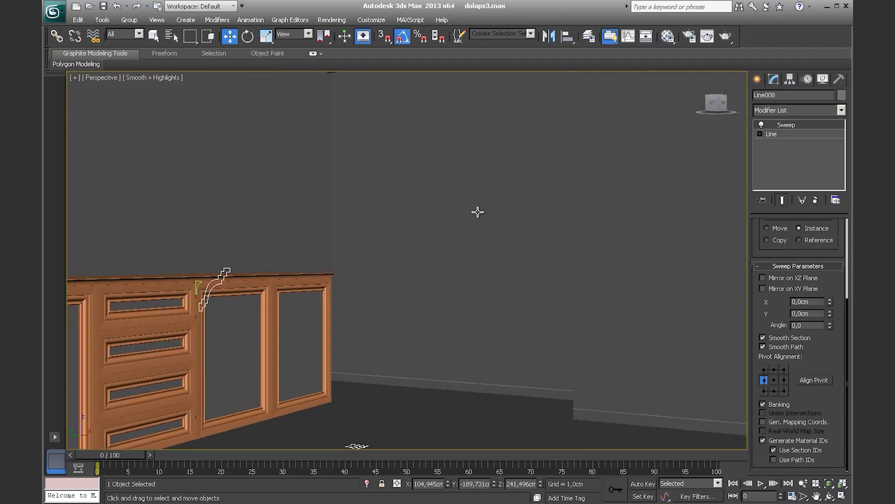
mouse_move(496, 212)
middle_mouse_down()
mouse_move(398, 256)
mouse_move(417, 258)
mouse_move(417, 306)
mouse_move(329, 309)
mouse_move(416, 313)
middle_mouse_up()
scroll(417, 258, "down", 4)
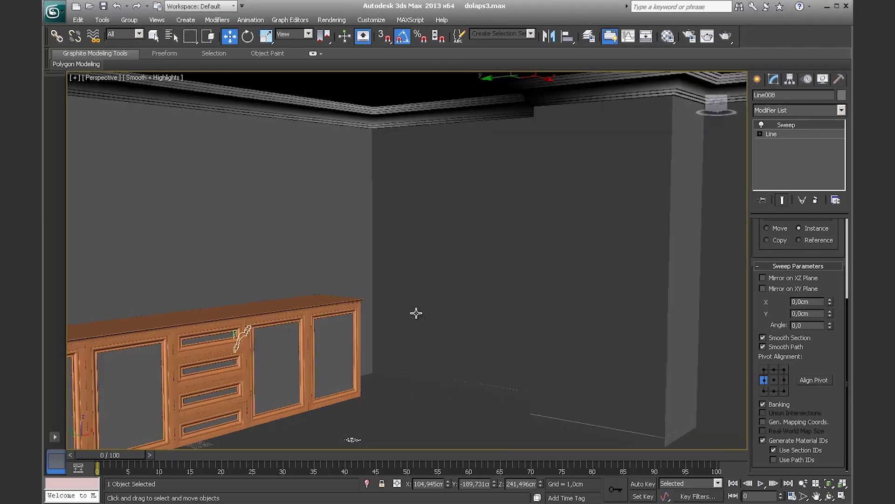
left_click_drag(767, 314, 767, 354)
middle_click_drag(577, 286, 408, 216, "alt")
scroll(230, 294, "up", 5)
middle_click_drag(230, 293, 236, 286, "alt")
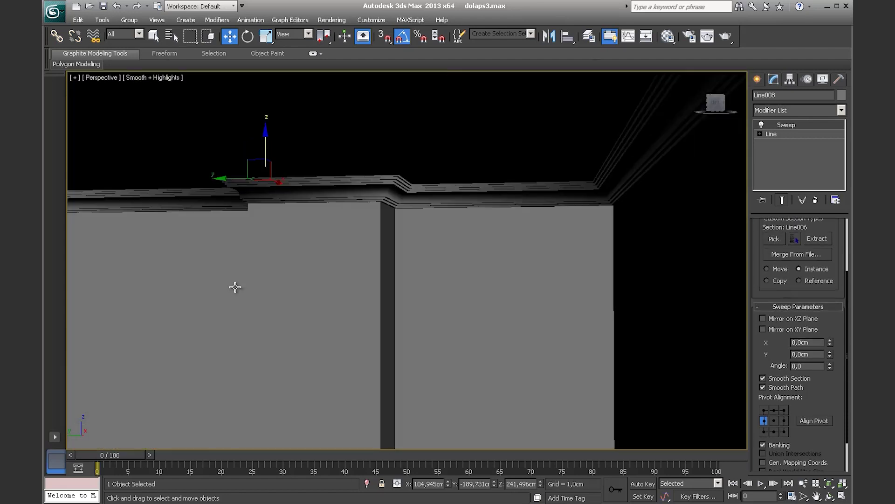
left_click(763, 319)
left_click(762, 319)
left_click(763, 329)
left_click(762, 329)
left_click(762, 319)
mouse_move(803, 295)
left_mouse_down()
mouse_move(799, 242)
mouse_move(790, 399)
left_mouse_up()
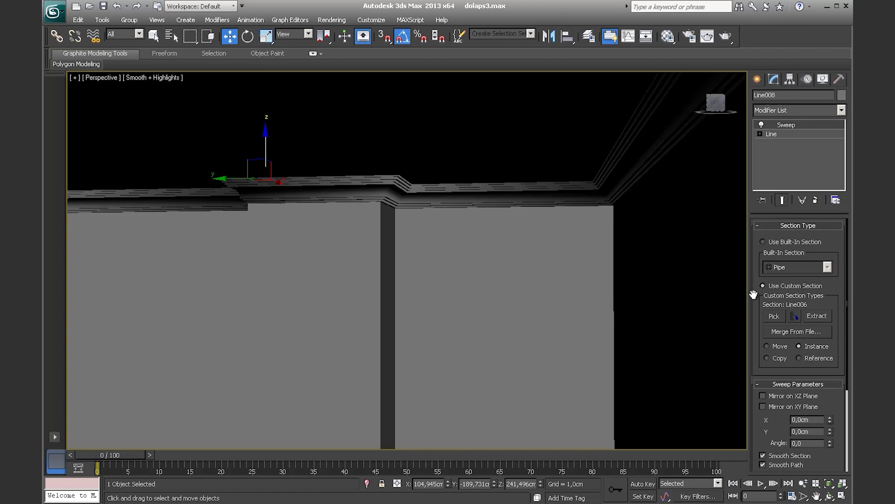
scroll(762, 246, "down", 2)
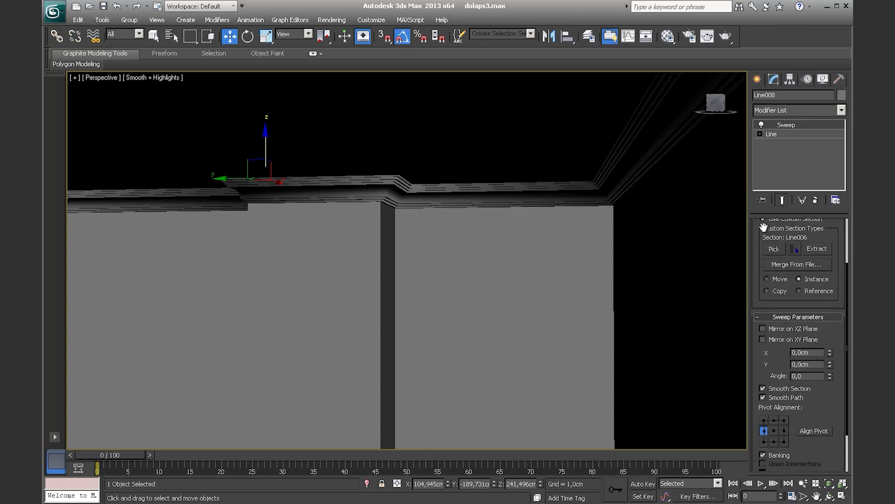
scroll(314, 298, "down", 3)
scroll(409, 258, "down", 5)
mouse_move(409, 258)
middle_mouse_down("alt")
mouse_move(344, 266)
mouse_move(364, 296)
mouse_move(192, 372)
mouse_move(472, 316)
mouse_move(435, 320)
mouse_move(452, 314)
mouse_move(402, 300)
middle_mouse_up("alt")
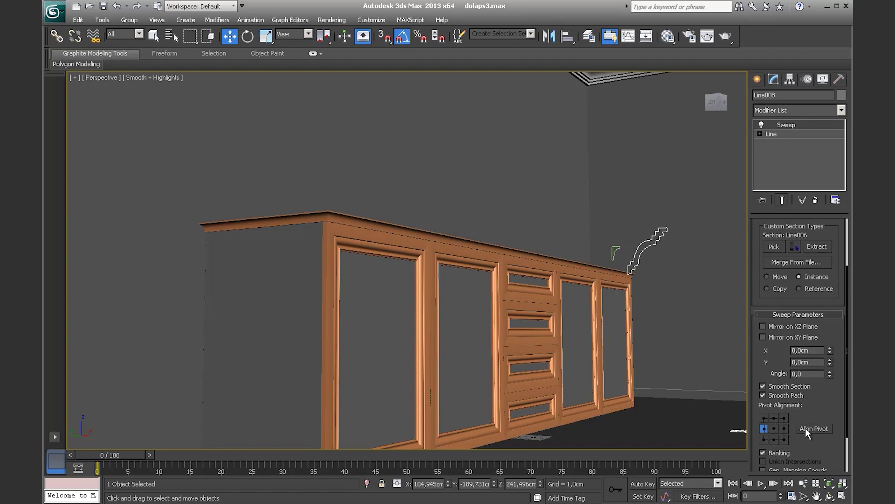
scroll(762, 409, "down", 1)
mouse_move(523, 296)
middle_mouse_down()
mouse_move(440, 272)
mouse_move(342, 297)
mouse_move(231, 355)
mouse_move(316, 320)
mouse_move(304, 360)
middle_mouse_up()
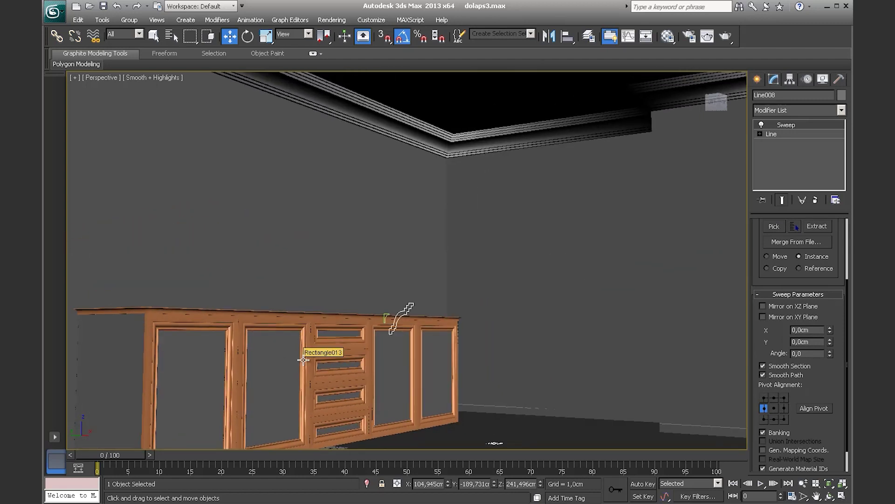
mouse_move(307, 359)
middle_mouse_down("alt")
mouse_move(340, 334)
mouse_move(410, 346)
mouse_move(355, 344)
mouse_move(383, 339)
mouse_move(349, 354)
mouse_move(286, 331)
mouse_move(377, 346)
mouse_move(310, 340)
mouse_move(350, 341)
middle_mouse_up("alt")
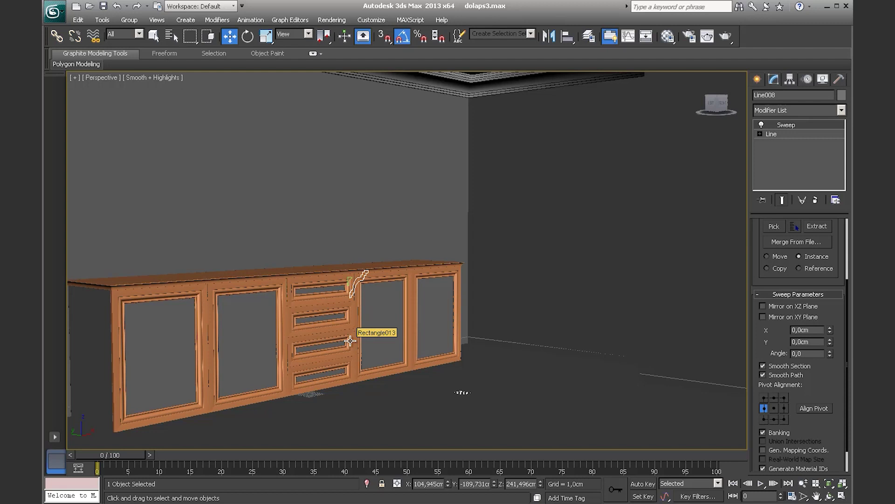
scroll(364, 335, "down", 3)
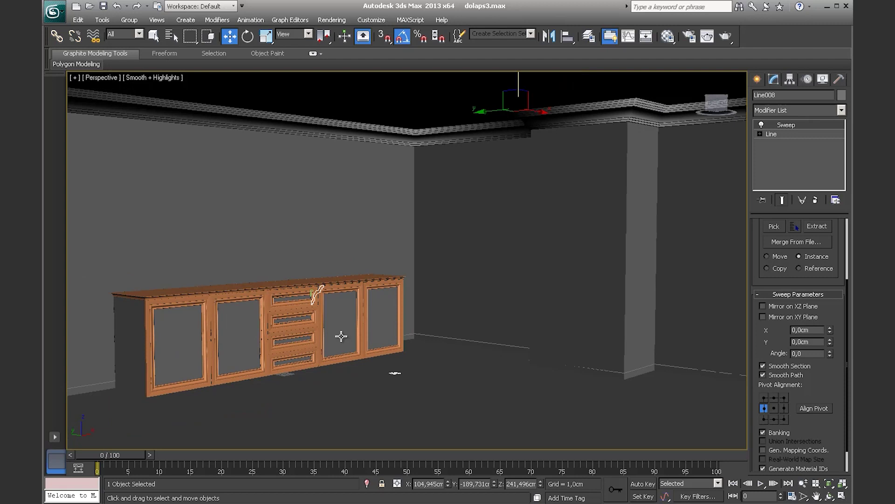
scroll(336, 340, "down", 2)
mouse_move(645, 370)
middle_mouse_down()
mouse_move(549, 378)
mouse_move(587, 378)
middle_mouse_up()
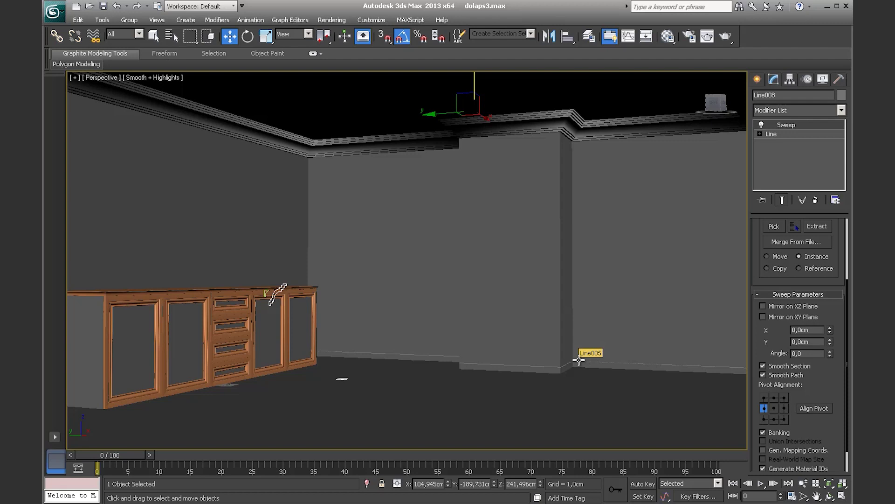
mouse_move(579, 359)
middle_mouse_down("alt")
mouse_move(497, 332)
mouse_move(506, 258)
mouse_move(508, 279)
mouse_move(531, 217)
mouse_move(499, 244)
mouse_move(368, 233)
mouse_move(632, 278)
mouse_move(466, 294)
middle_mouse_up("alt")
scroll(531, 218, "down", 3)
scroll(535, 230, "down", 3)
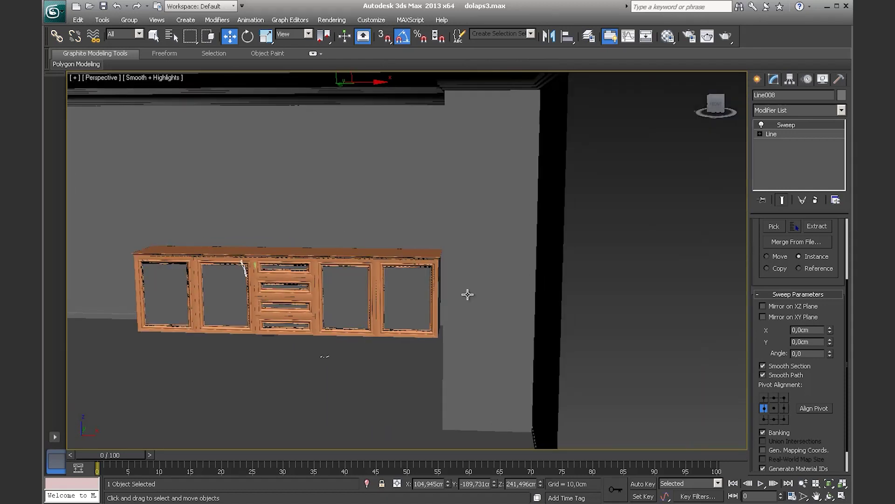
scroll(520, 314, "down", 3)
mouse_move(520, 314)
middle_mouse_down("alt")
mouse_move(516, 337)
mouse_move(549, 326)
mouse_move(475, 233)
mouse_move(466, 246)
middle_mouse_up("alt")
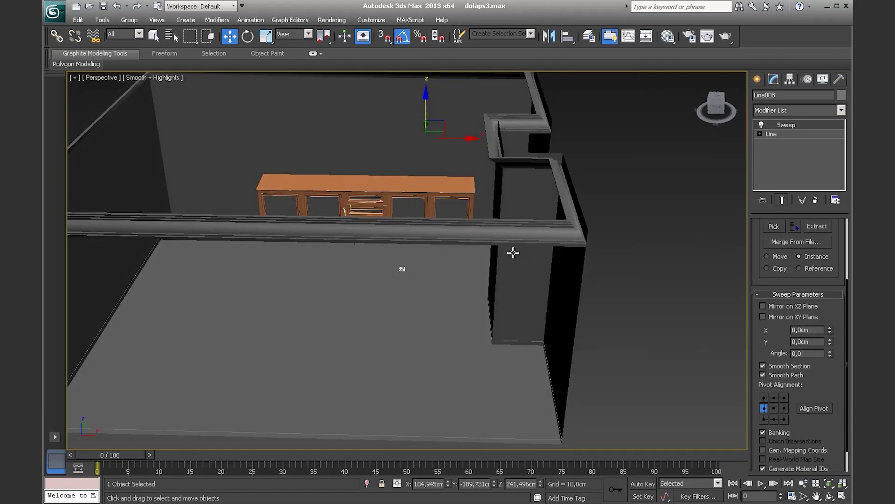